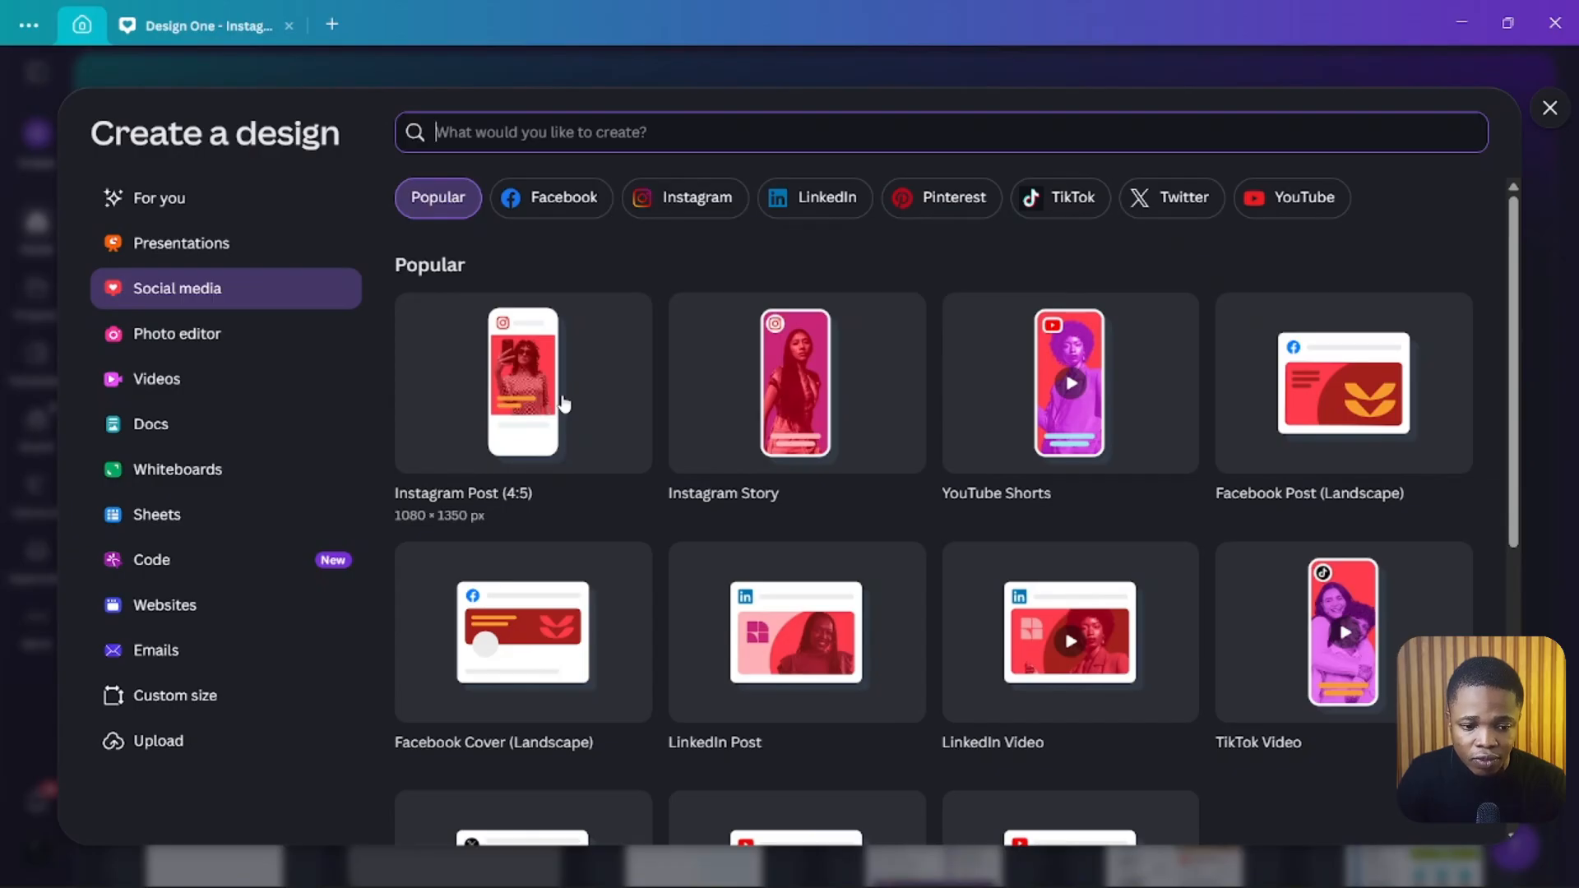
Step: Create a new Instagram Post (4:5) design and turn on rulers and guides
click(517, 413)
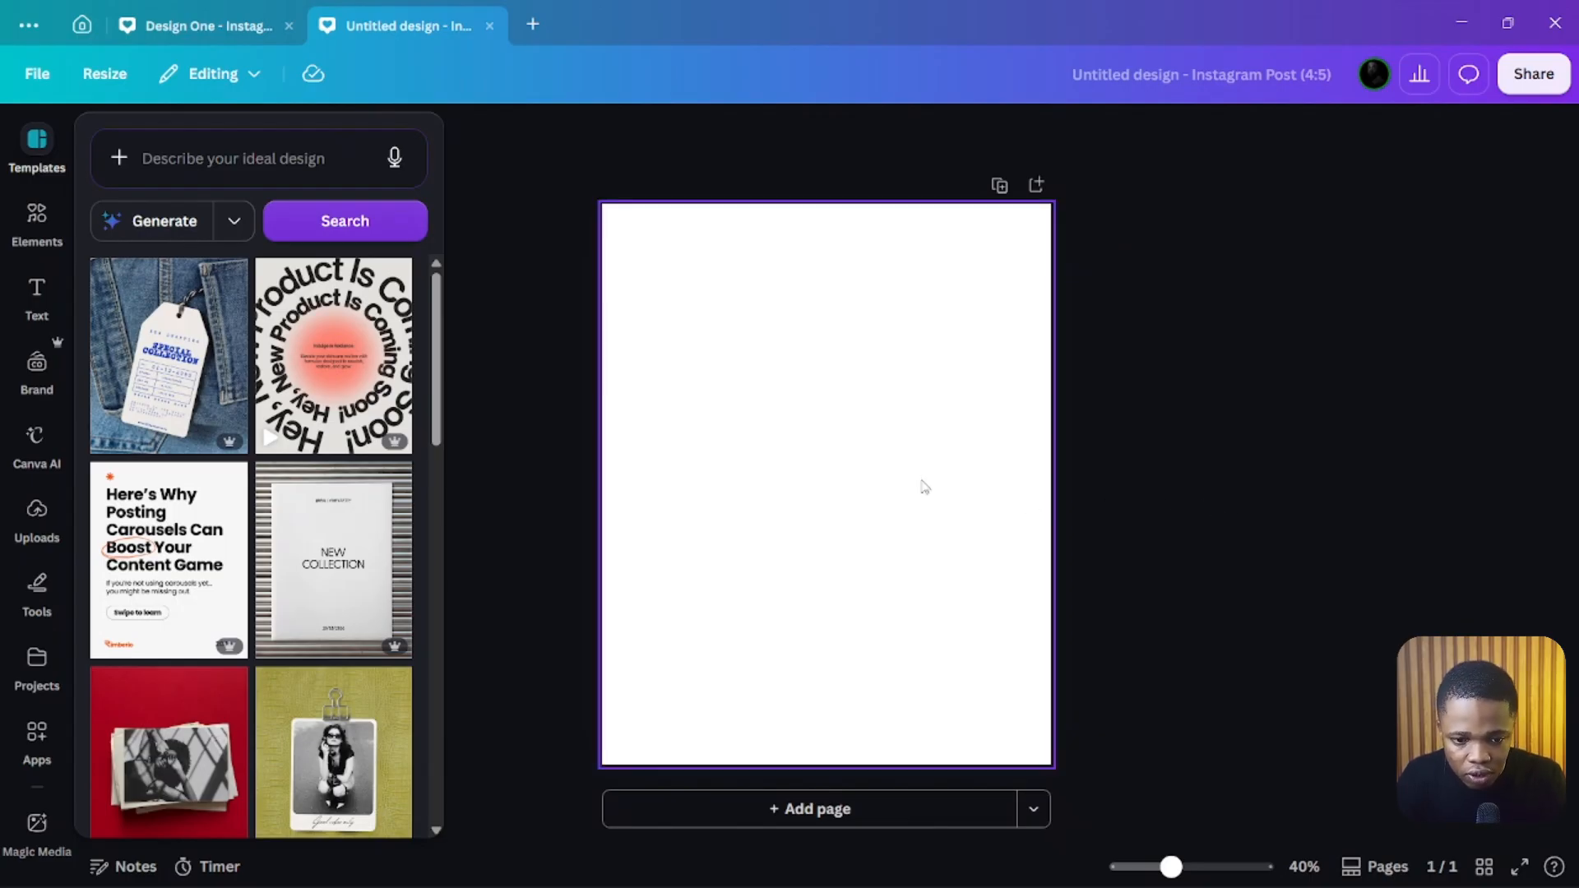
key(shift+r)
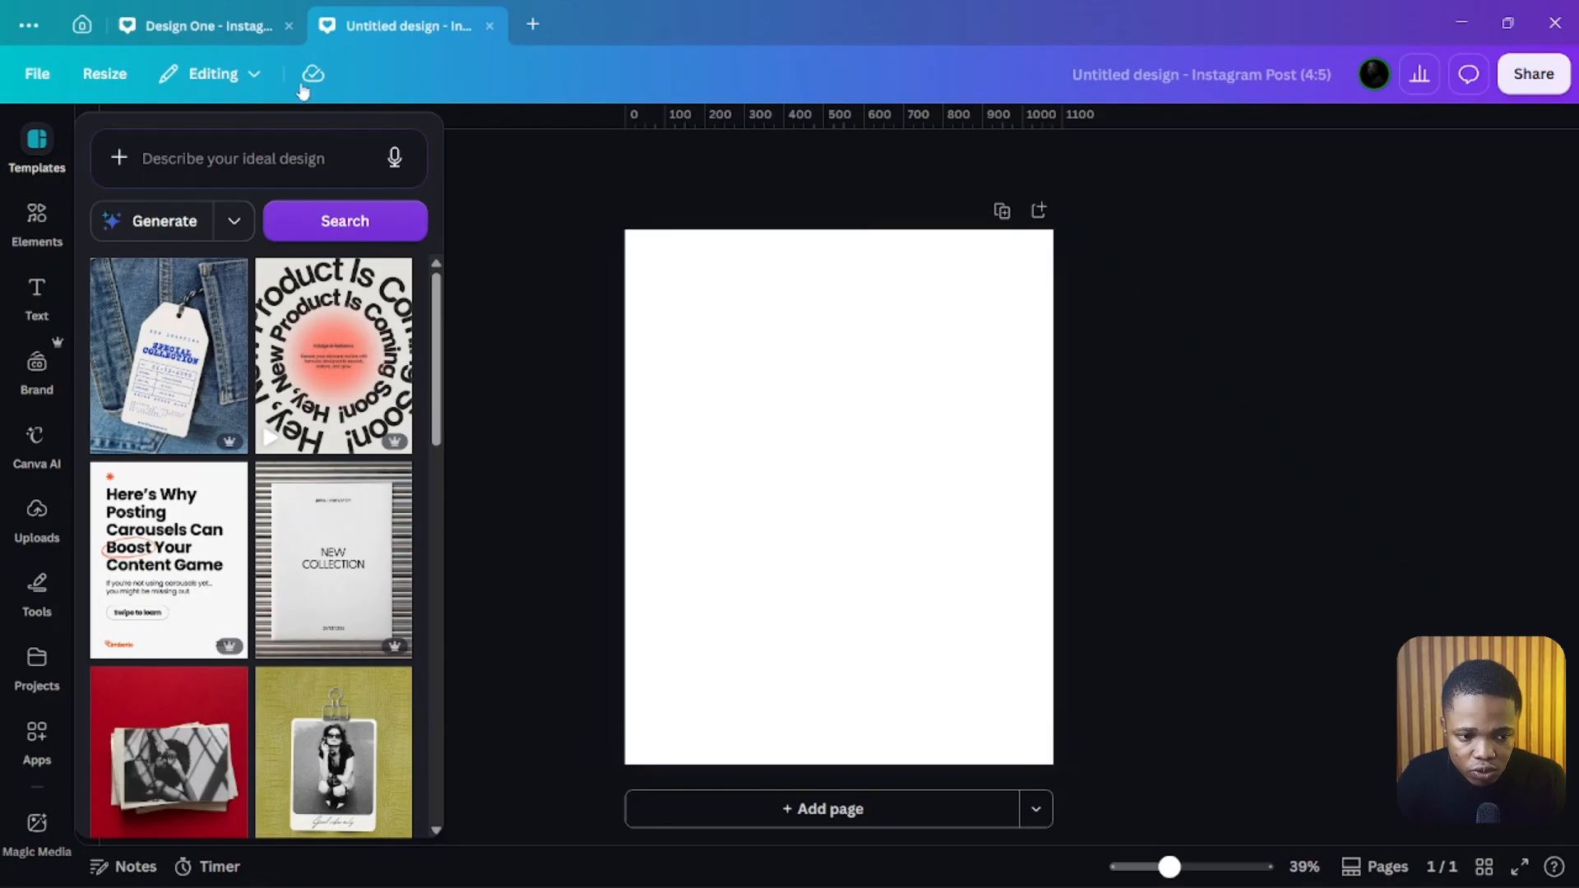
click(43, 72)
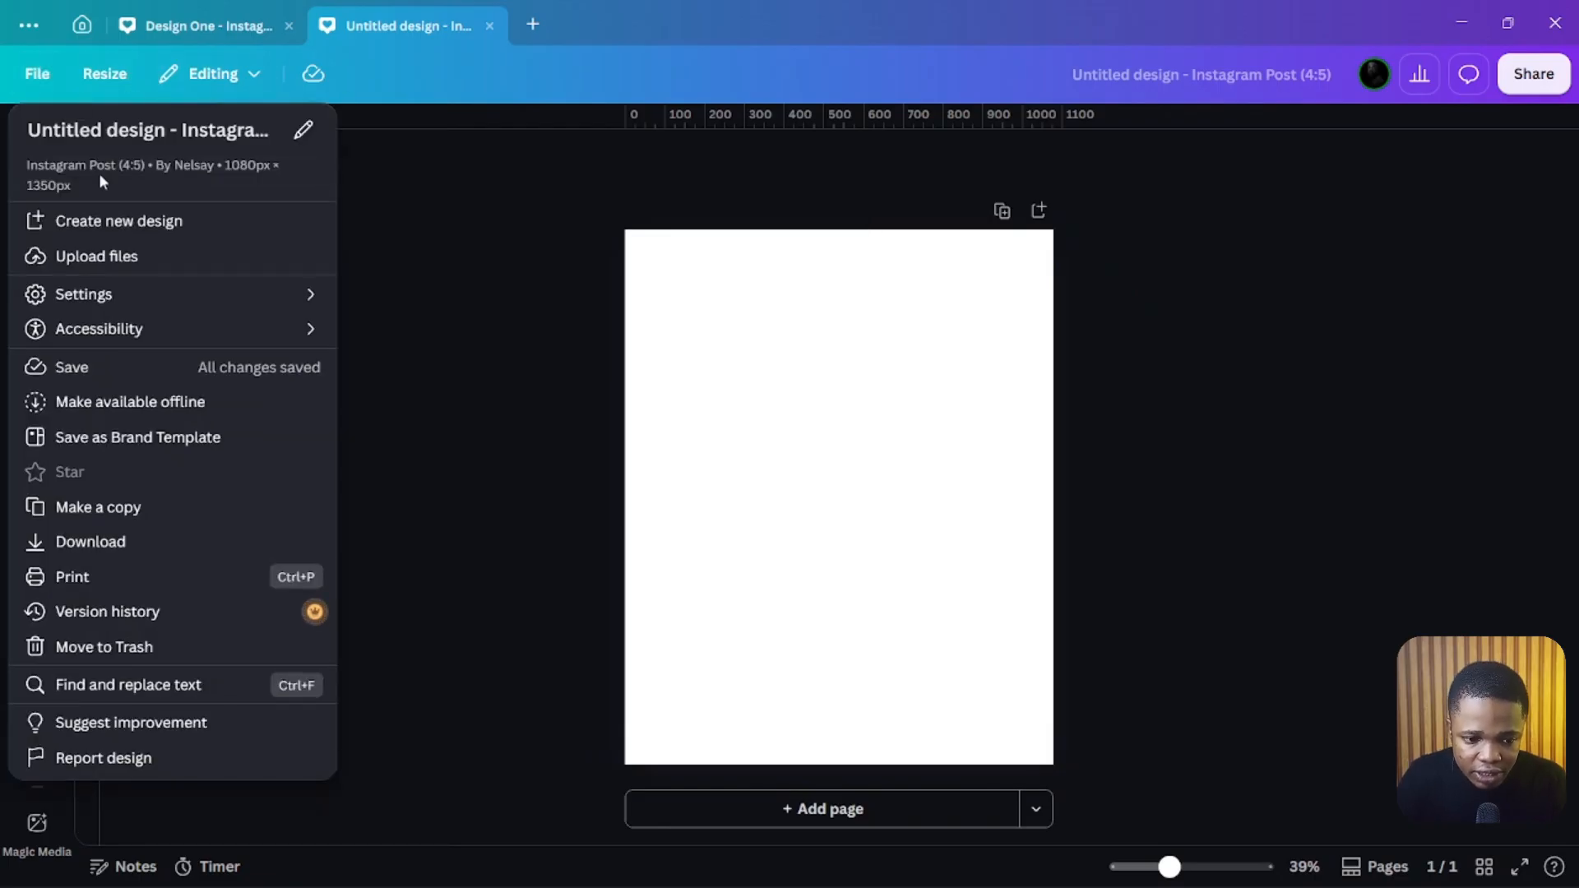
mouse_move(116, 296)
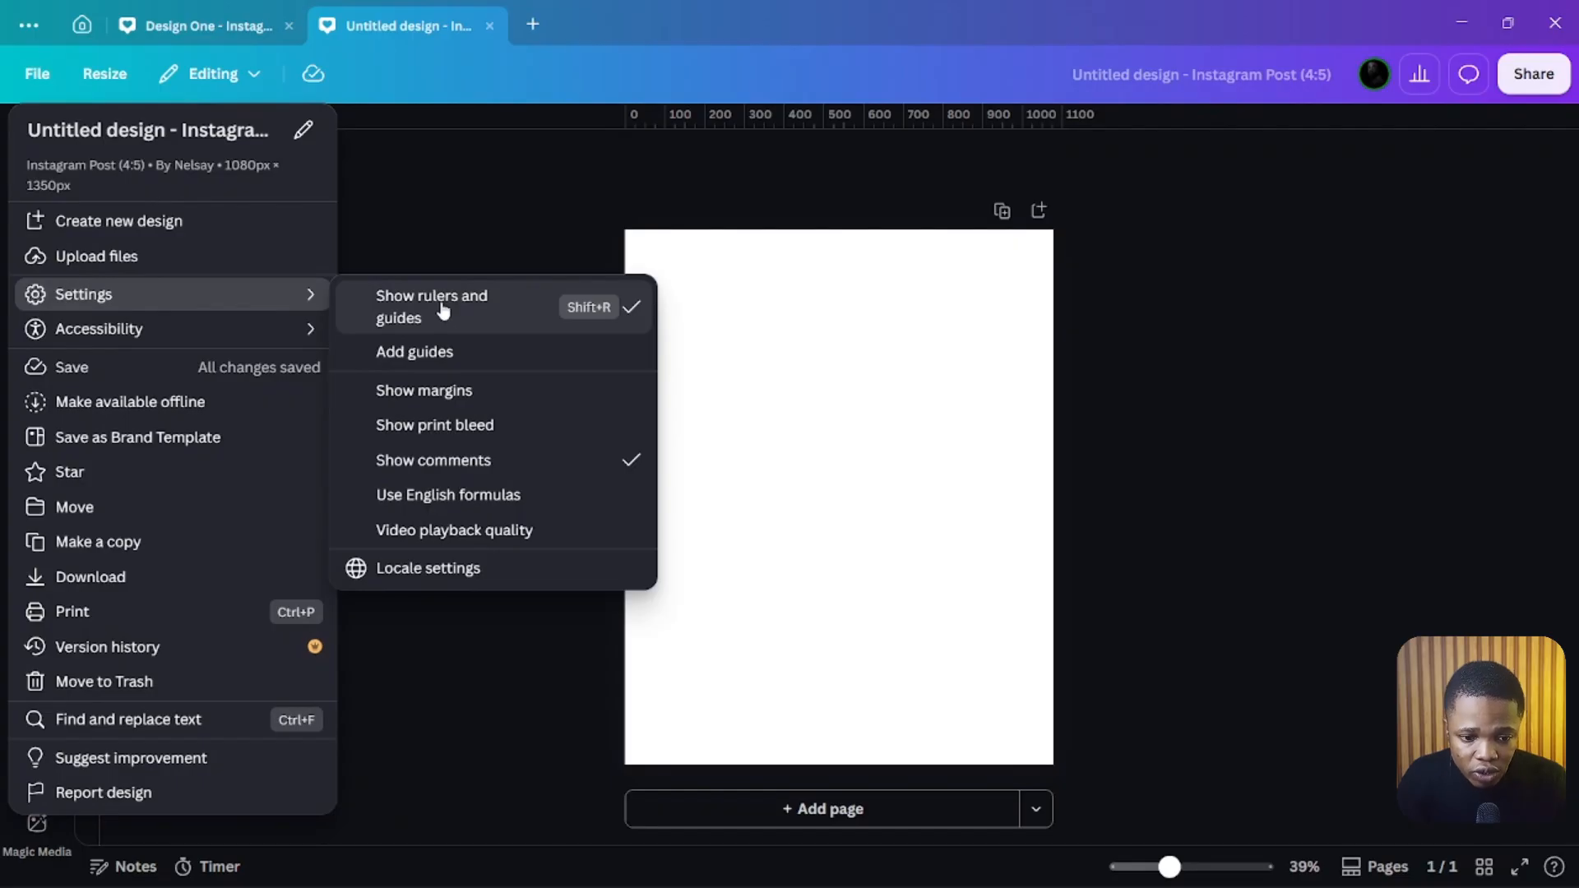
click(861, 292)
Step: Drag out margin guides near the top, bottom, left and right edges of the page
drag(840, 117, 838, 256)
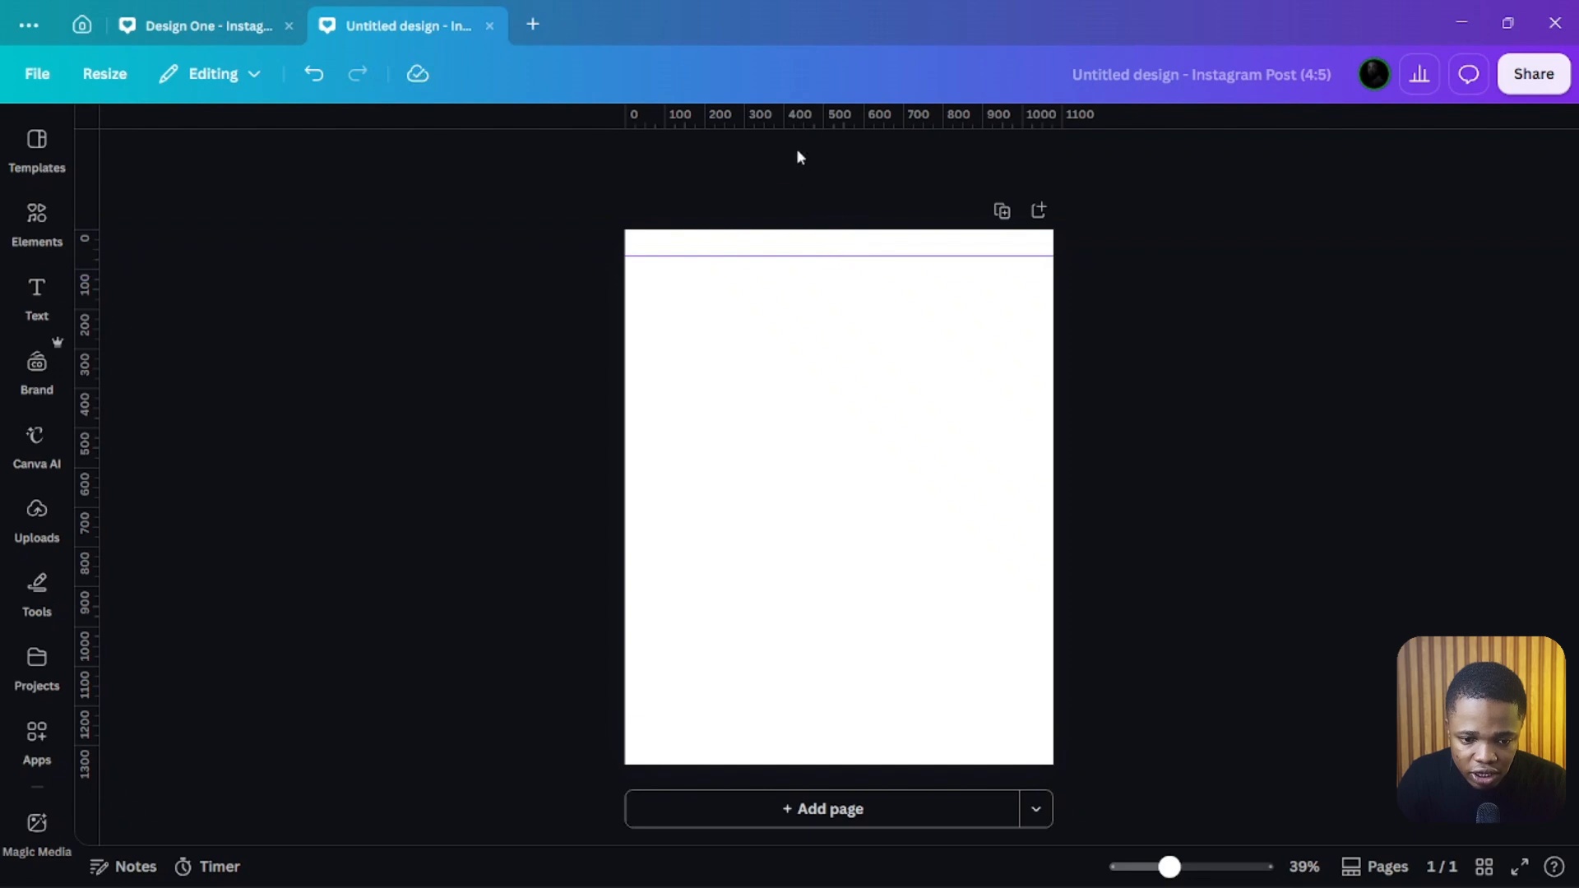
drag(806, 122, 824, 736)
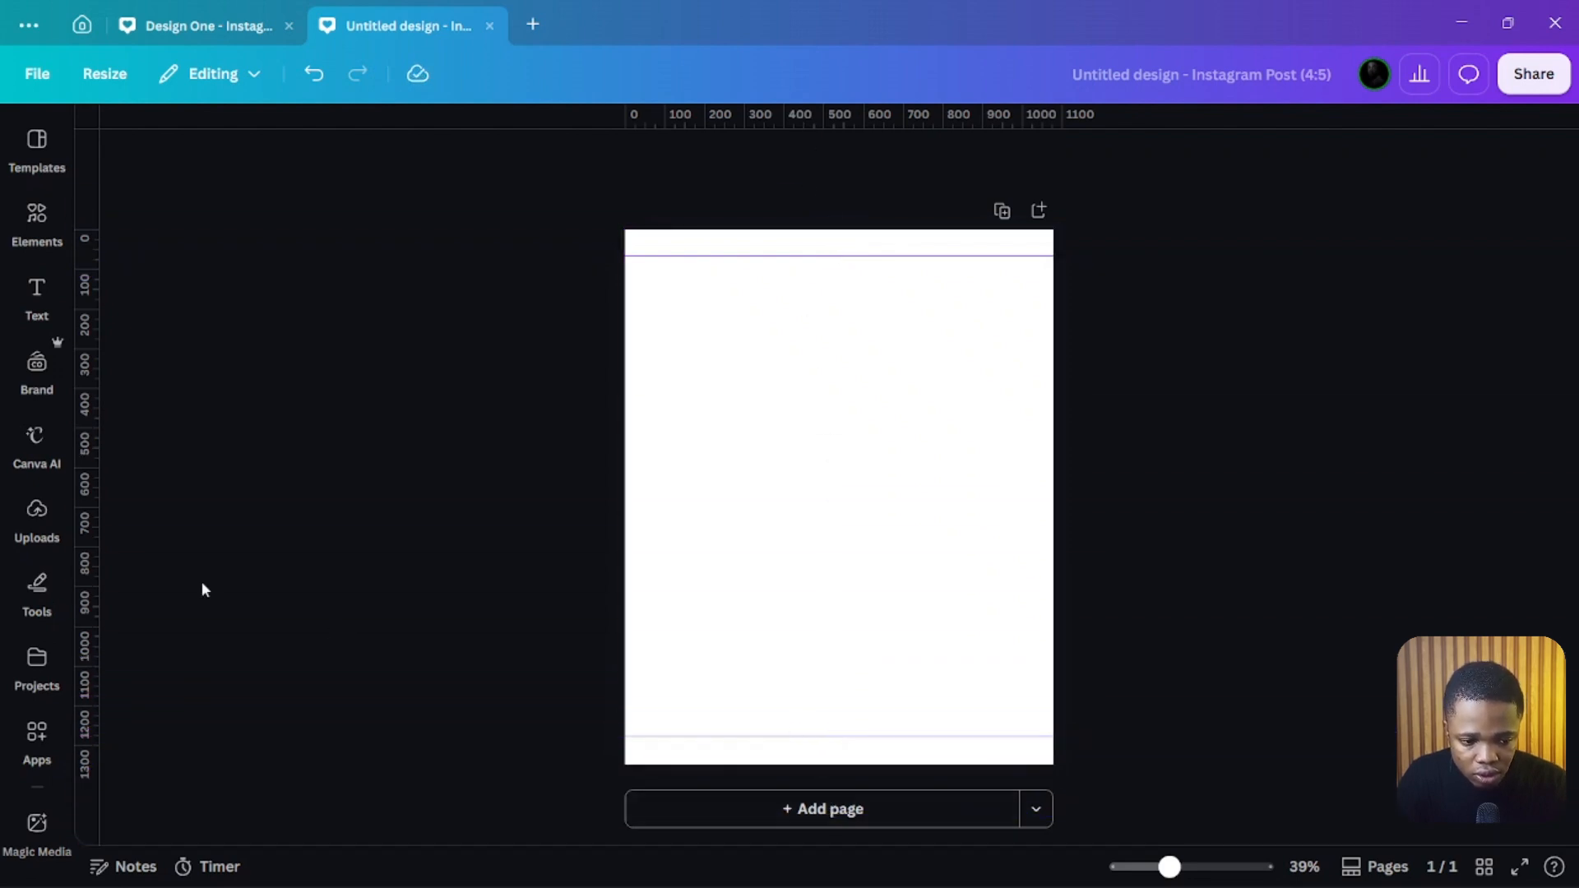
drag(99, 503, 649, 541)
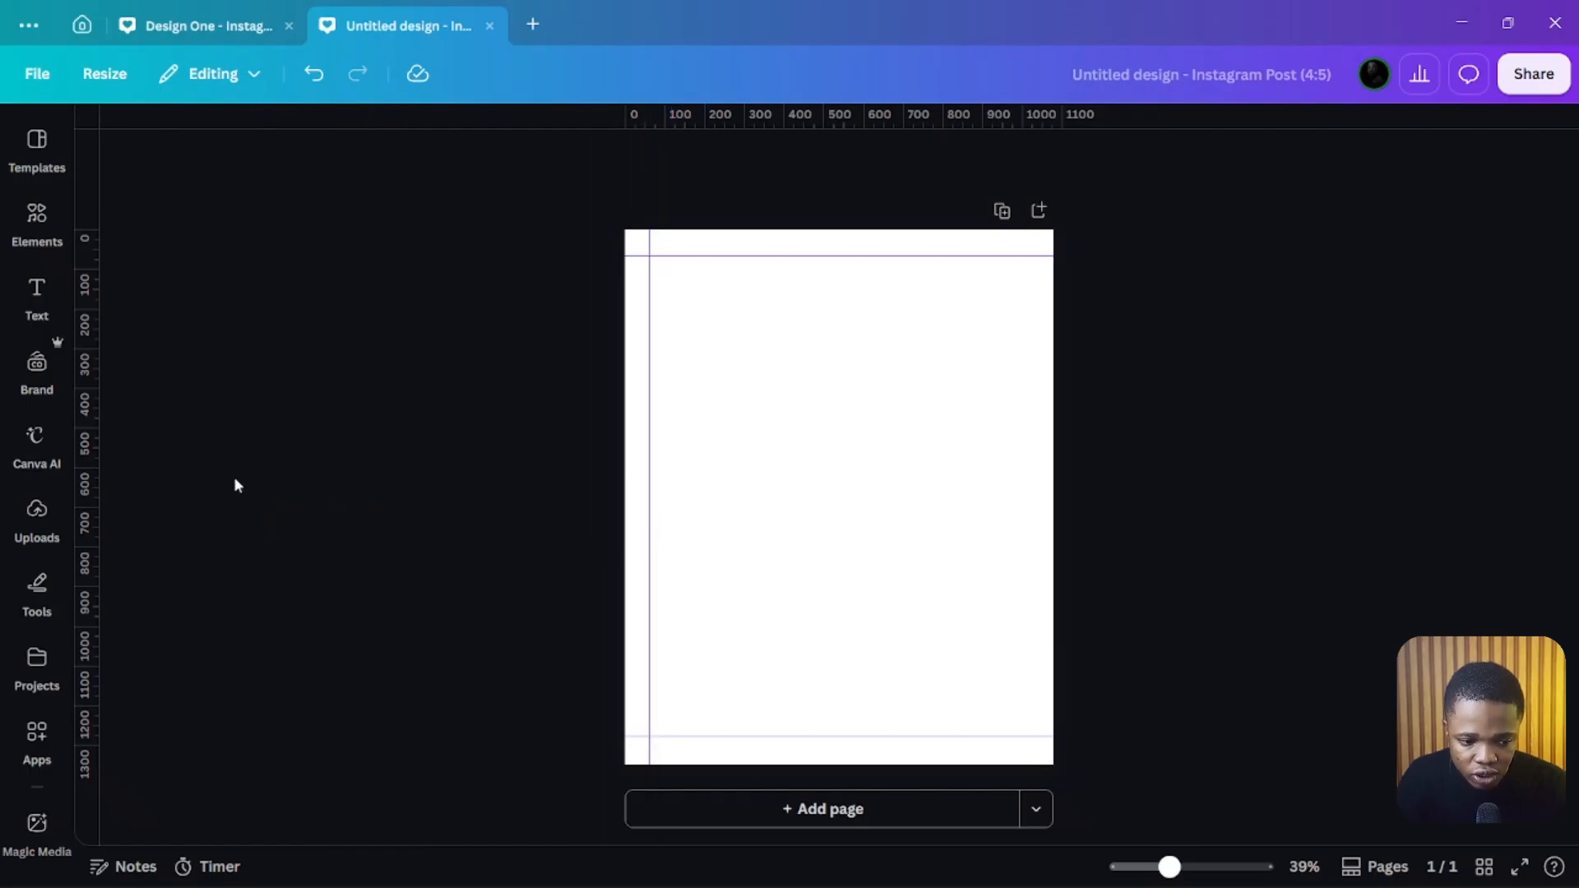
click(36, 435)
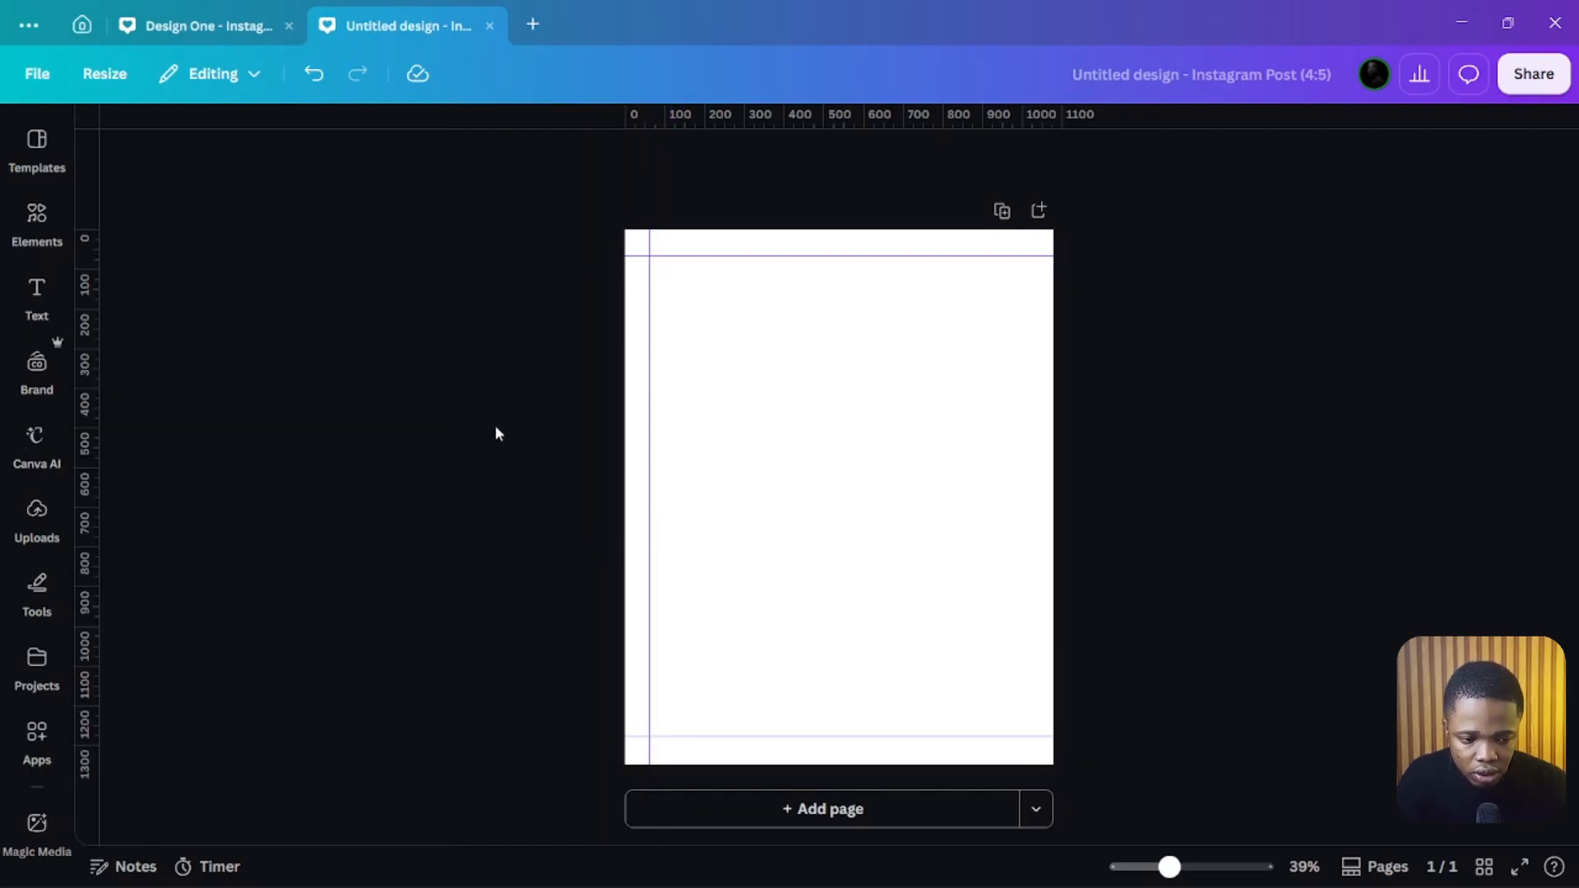
drag(96, 454, 1024, 471)
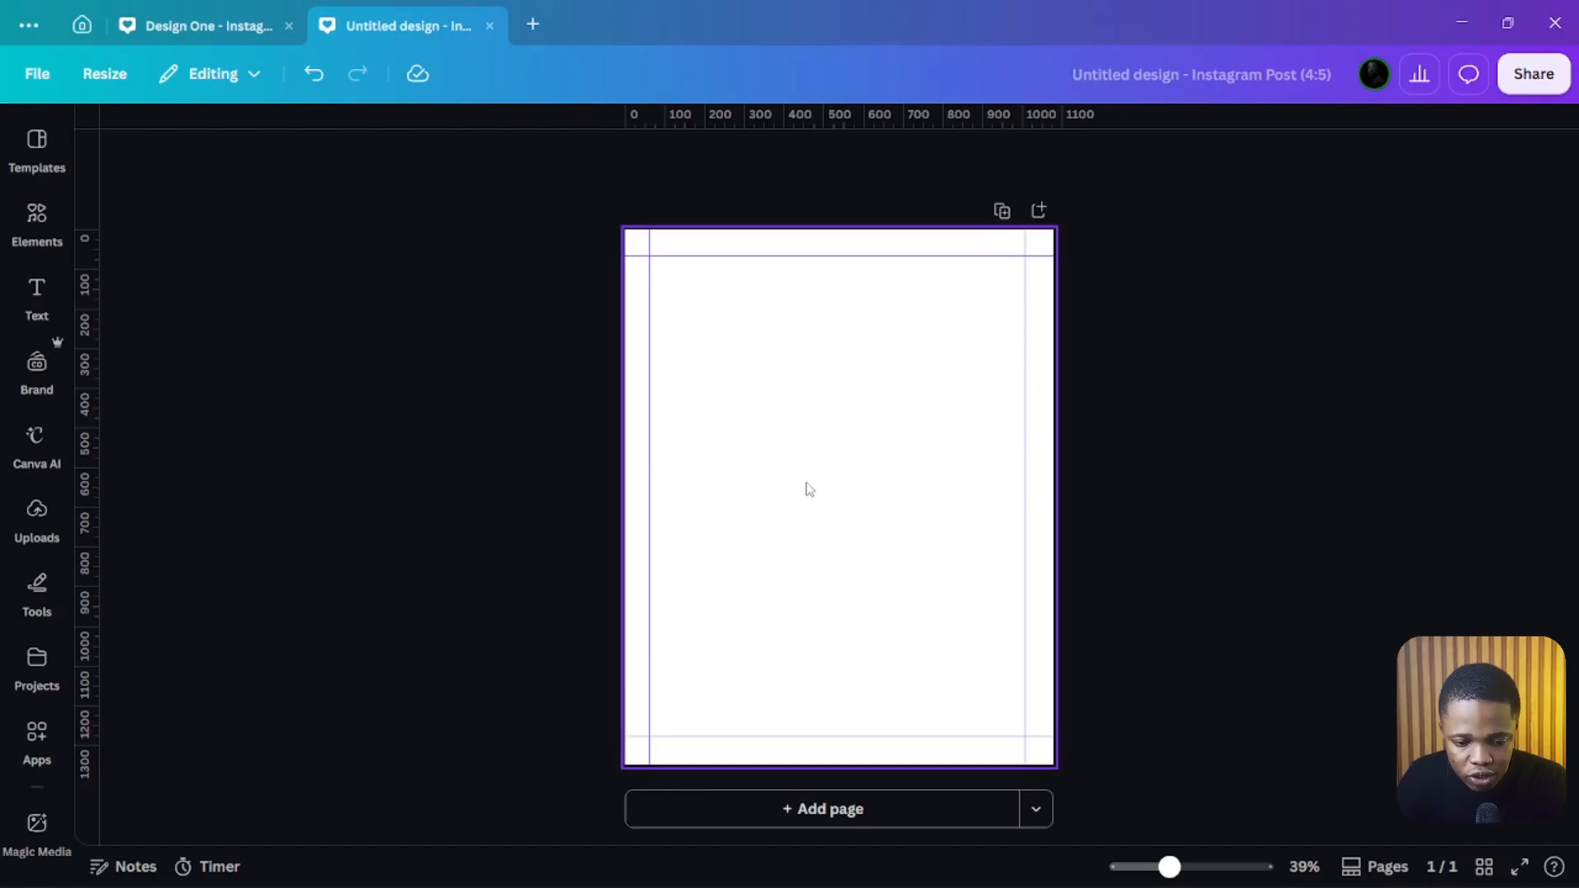
Step: Lock the guides on the page
right_click(831, 518)
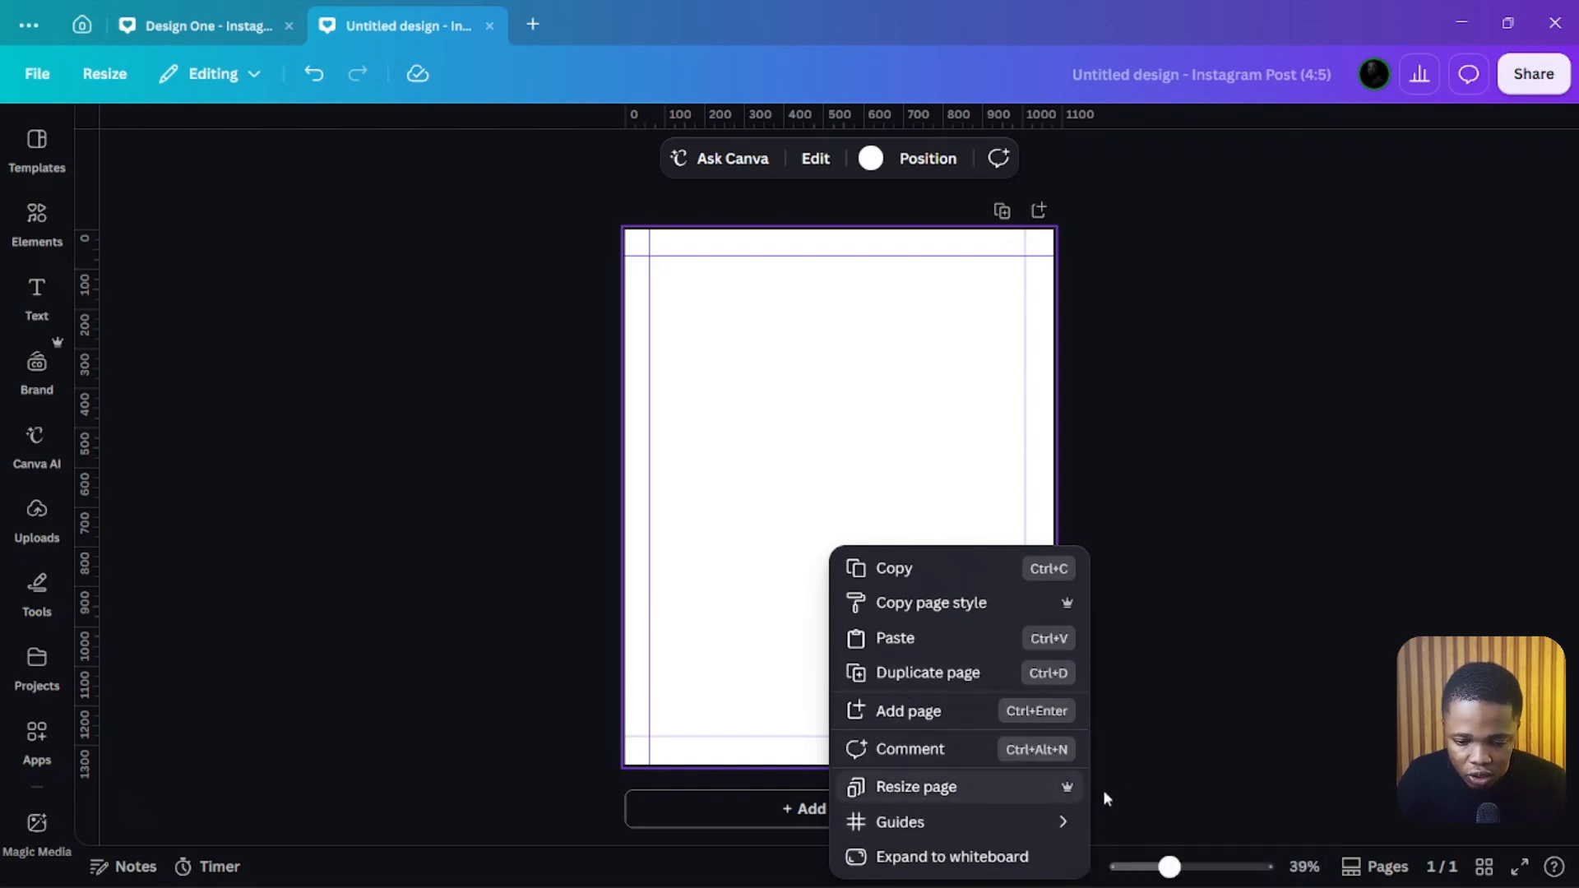
mouse_move(1060, 823)
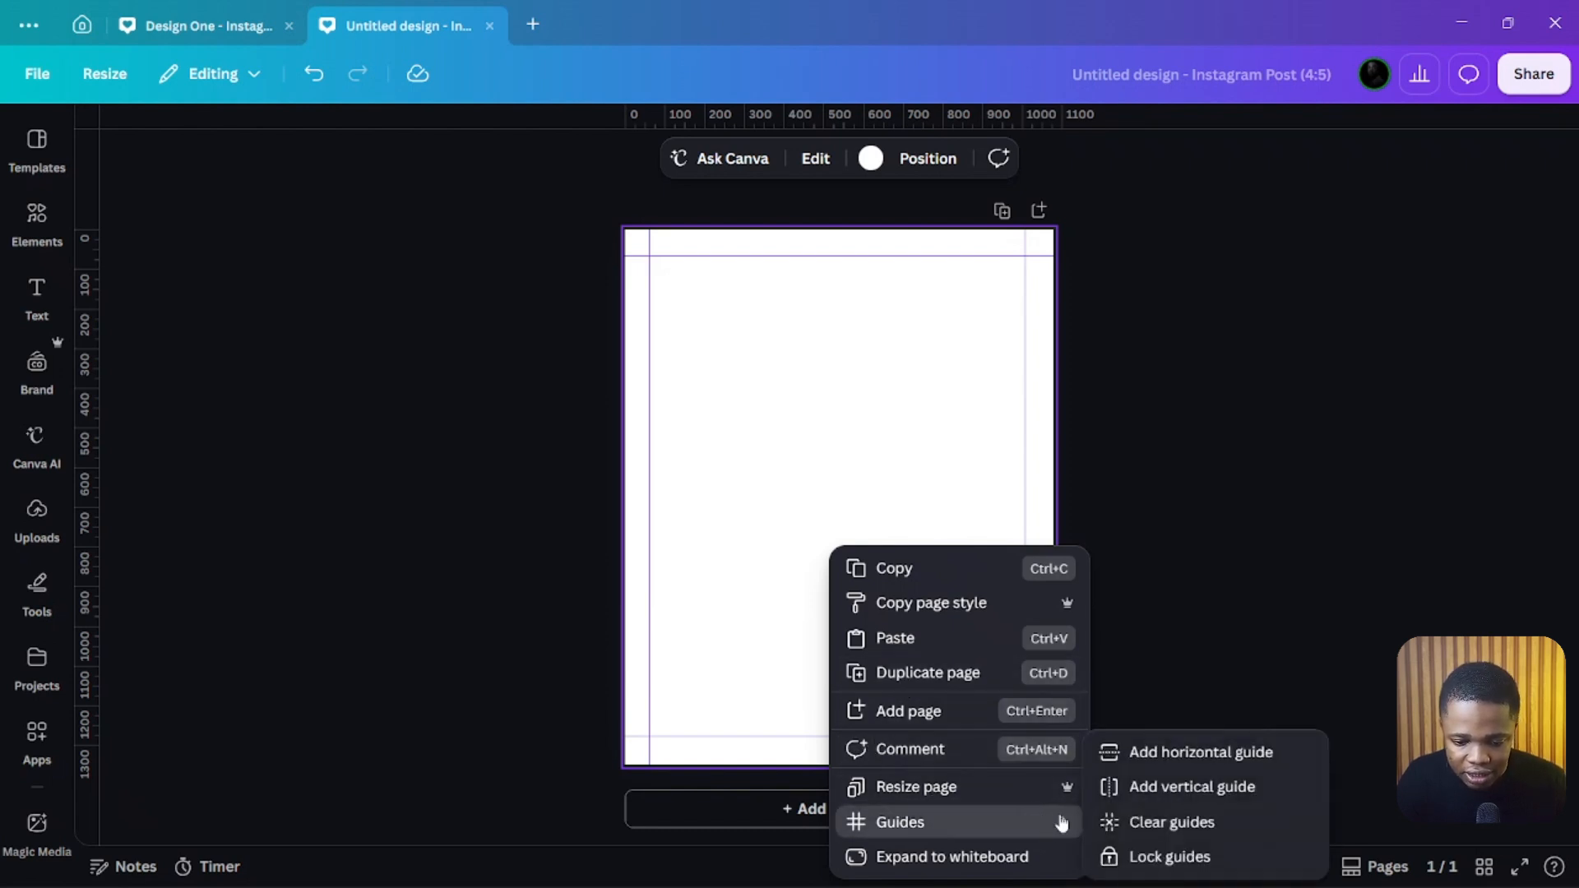
click(1168, 857)
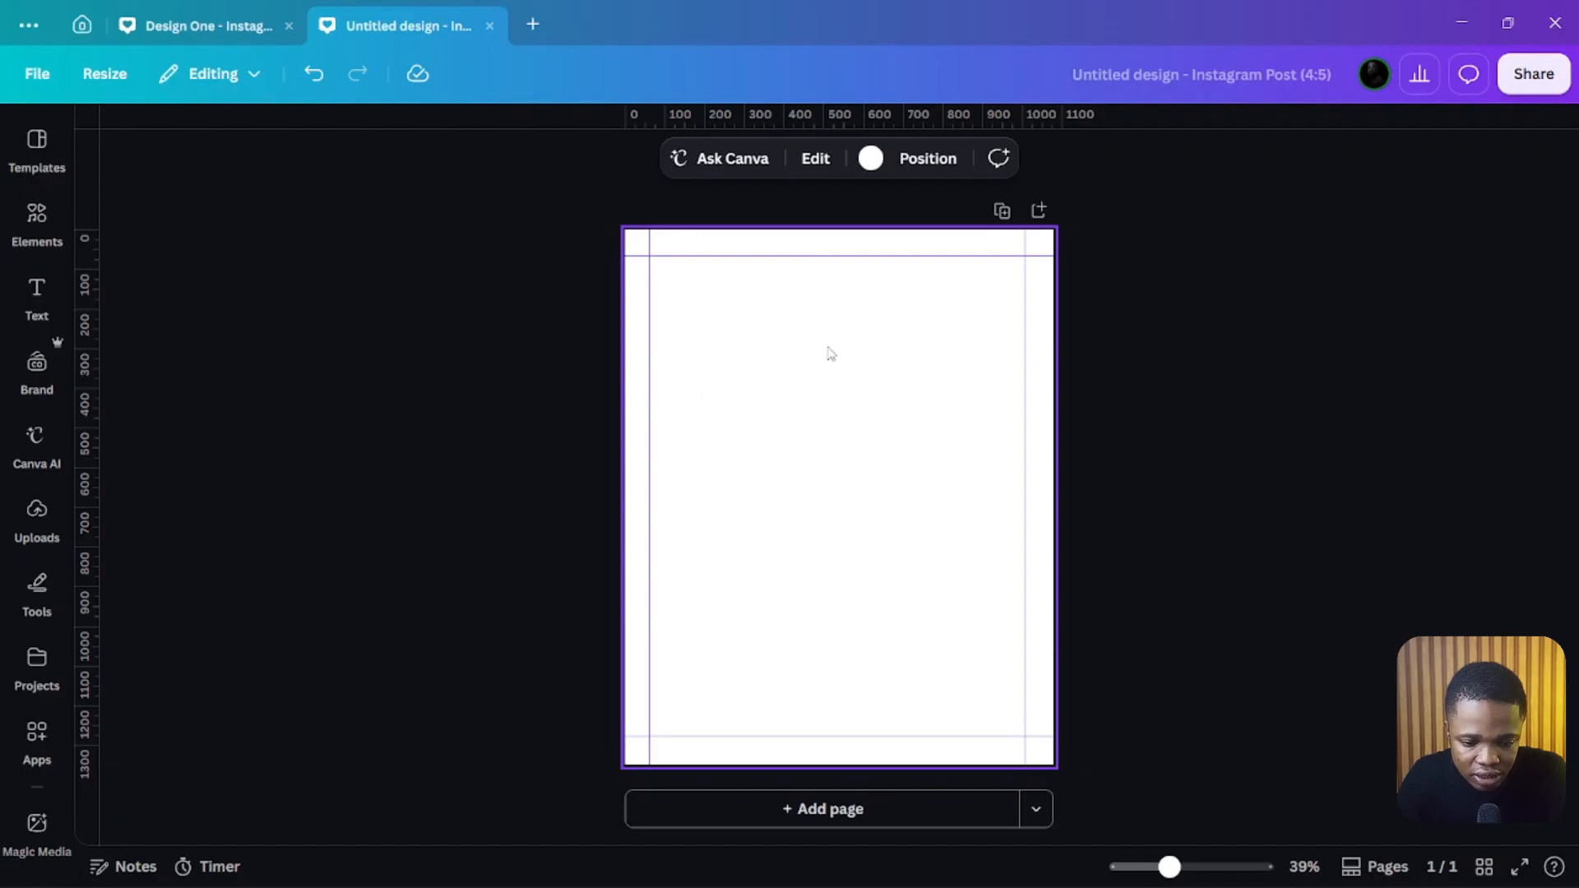
Step: Upload the hanger, her, logo and Closet images from the Shopping Files folder
click(35, 511)
click(193, 203)
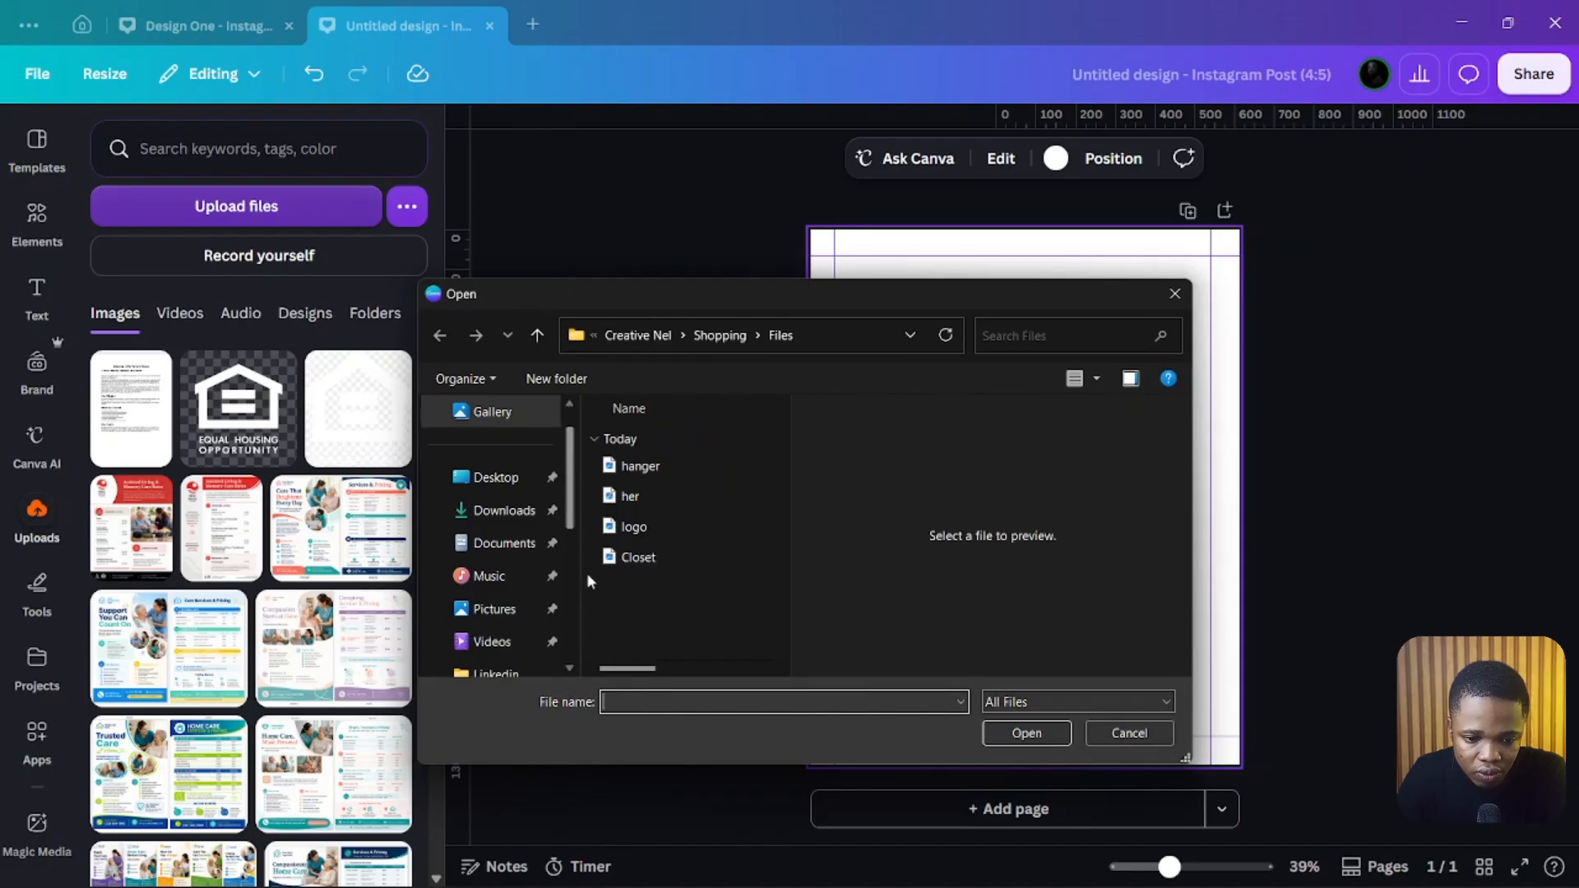
click(720, 335)
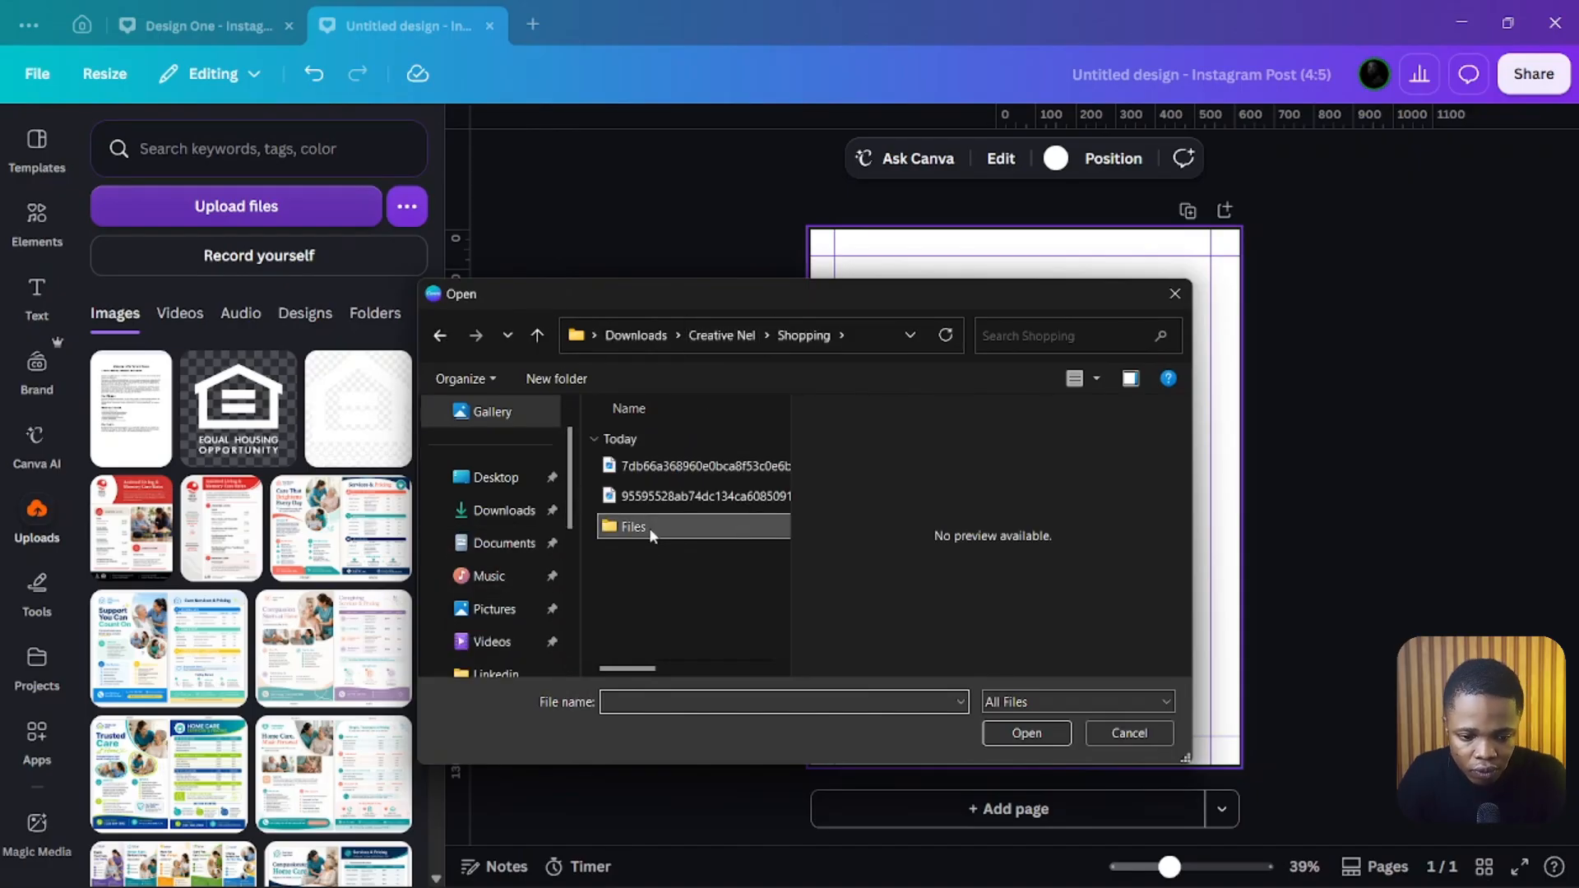
double_click(649, 527)
click(657, 467)
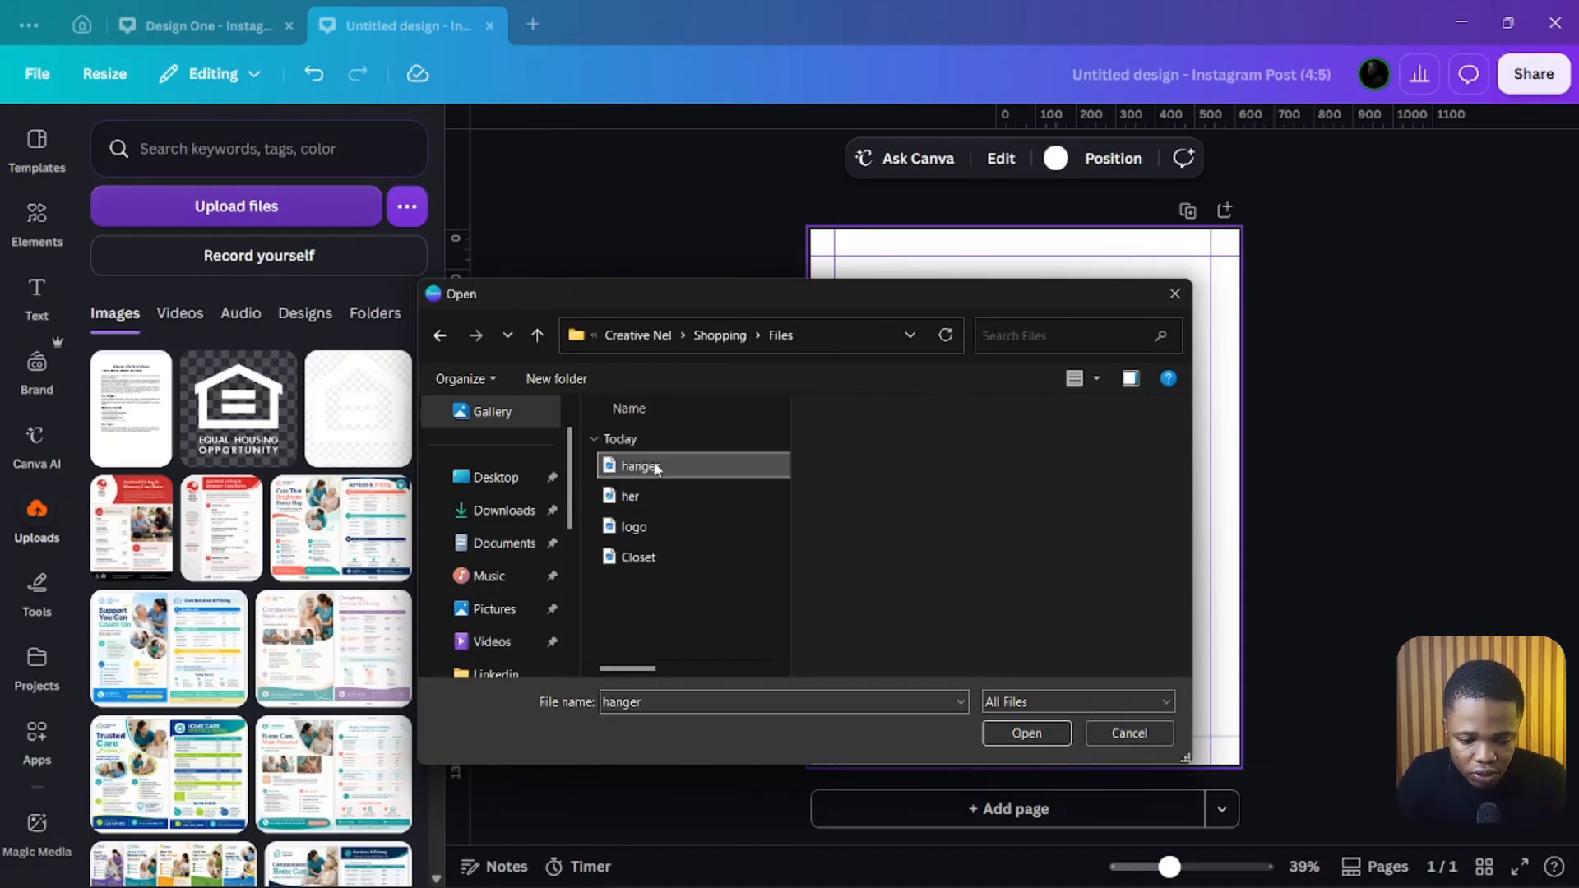
shift+click(659, 556)
click(1041, 724)
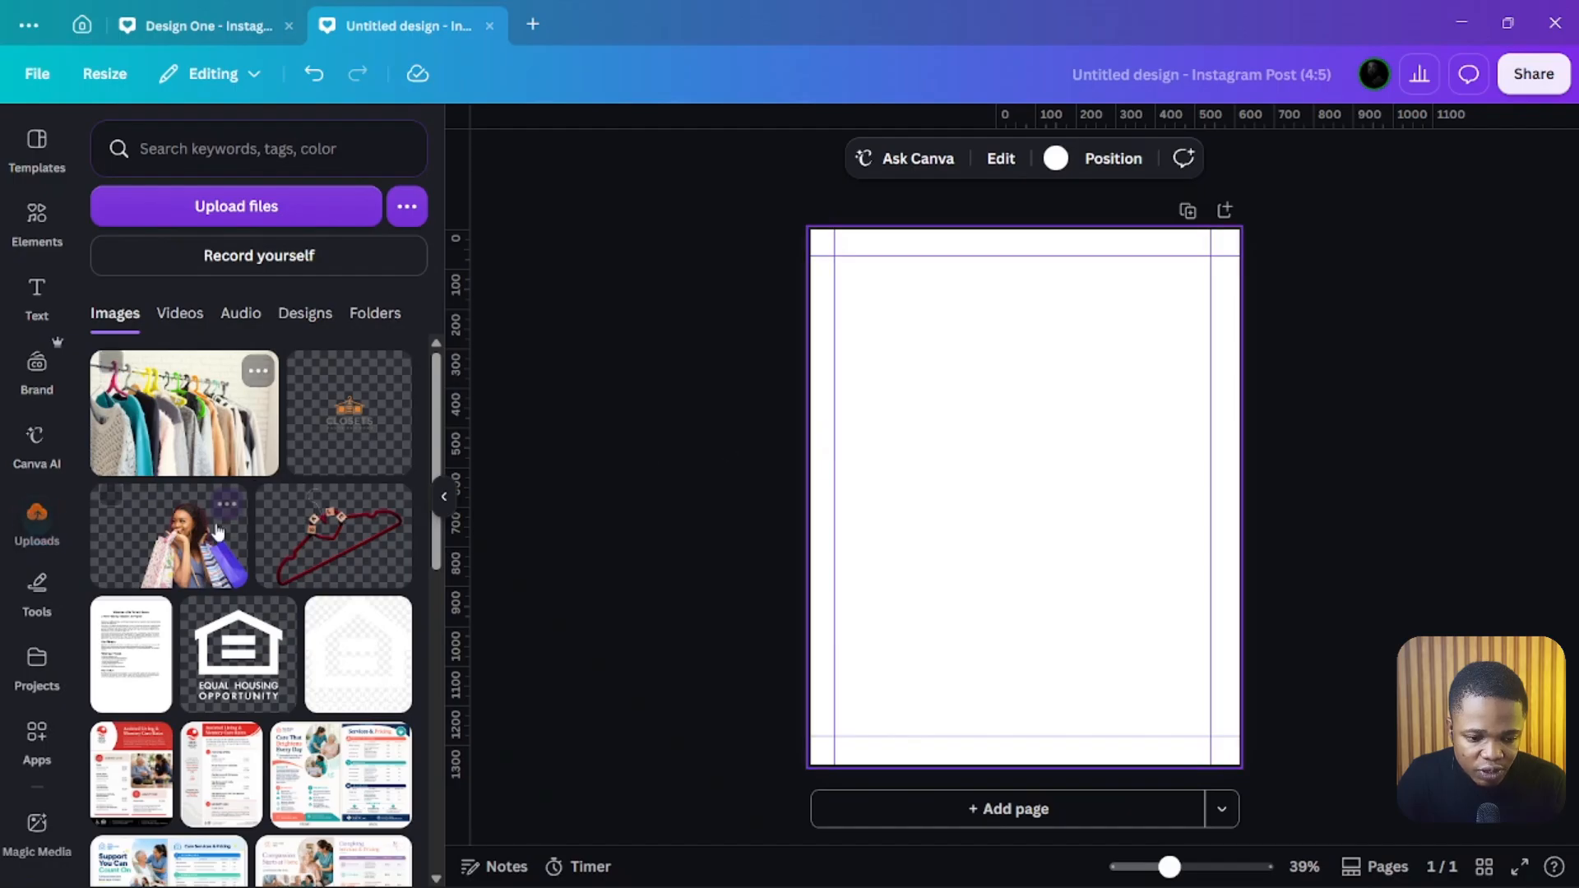
Step: Place the image of the woman with shopping bags and enlarge it into the page's upper-right area
click(198, 543)
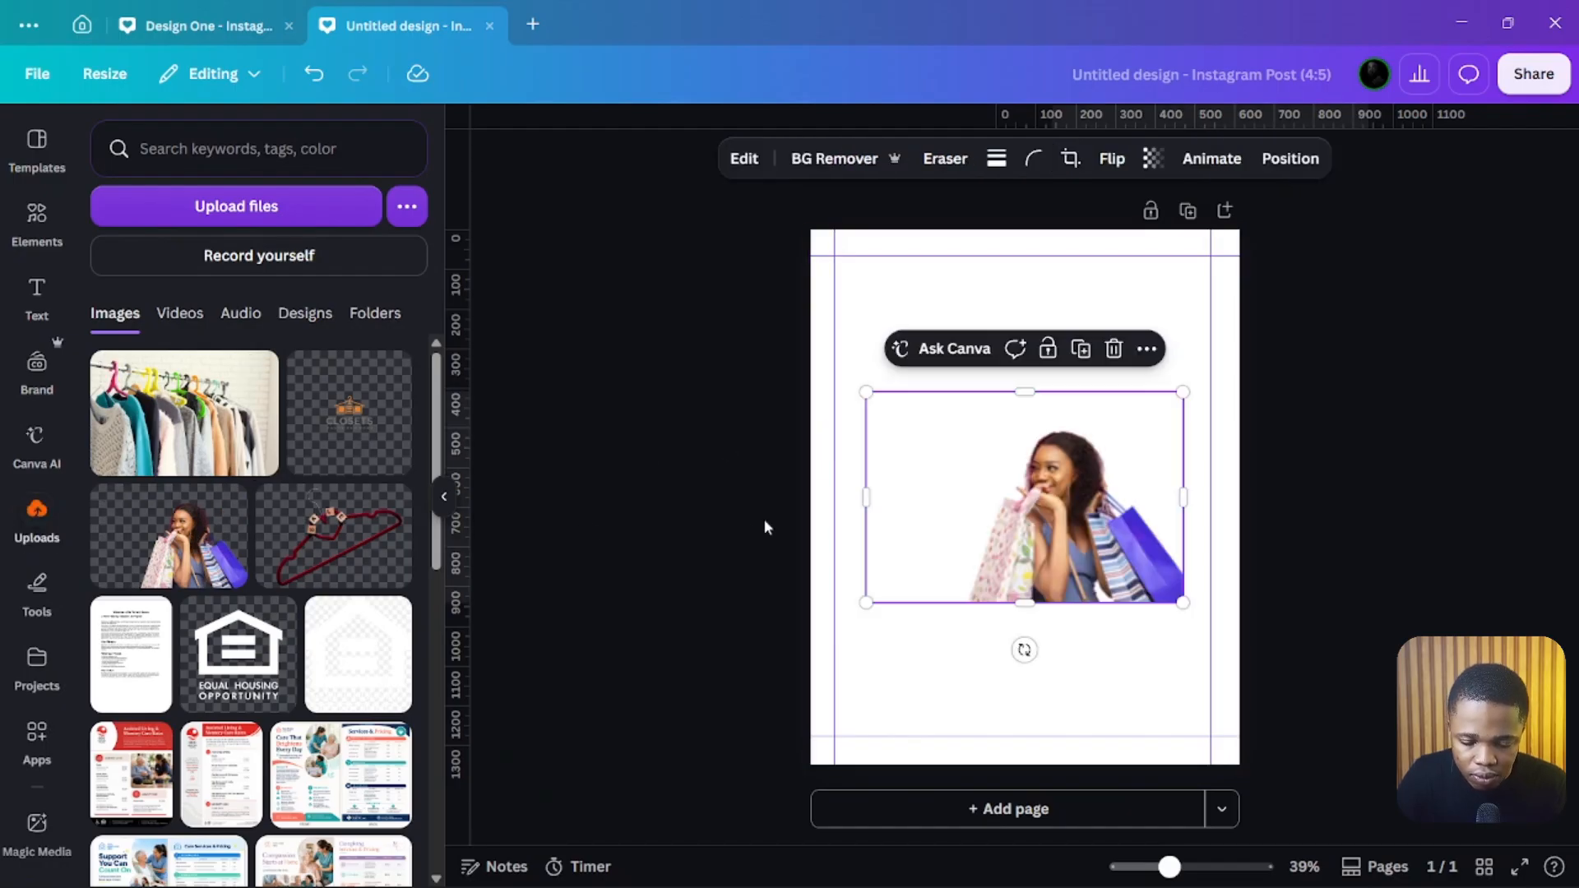
drag(991, 510, 1135, 441)
drag(918, 532, 810, 662)
drag(1177, 468, 1107, 503)
click(705, 589)
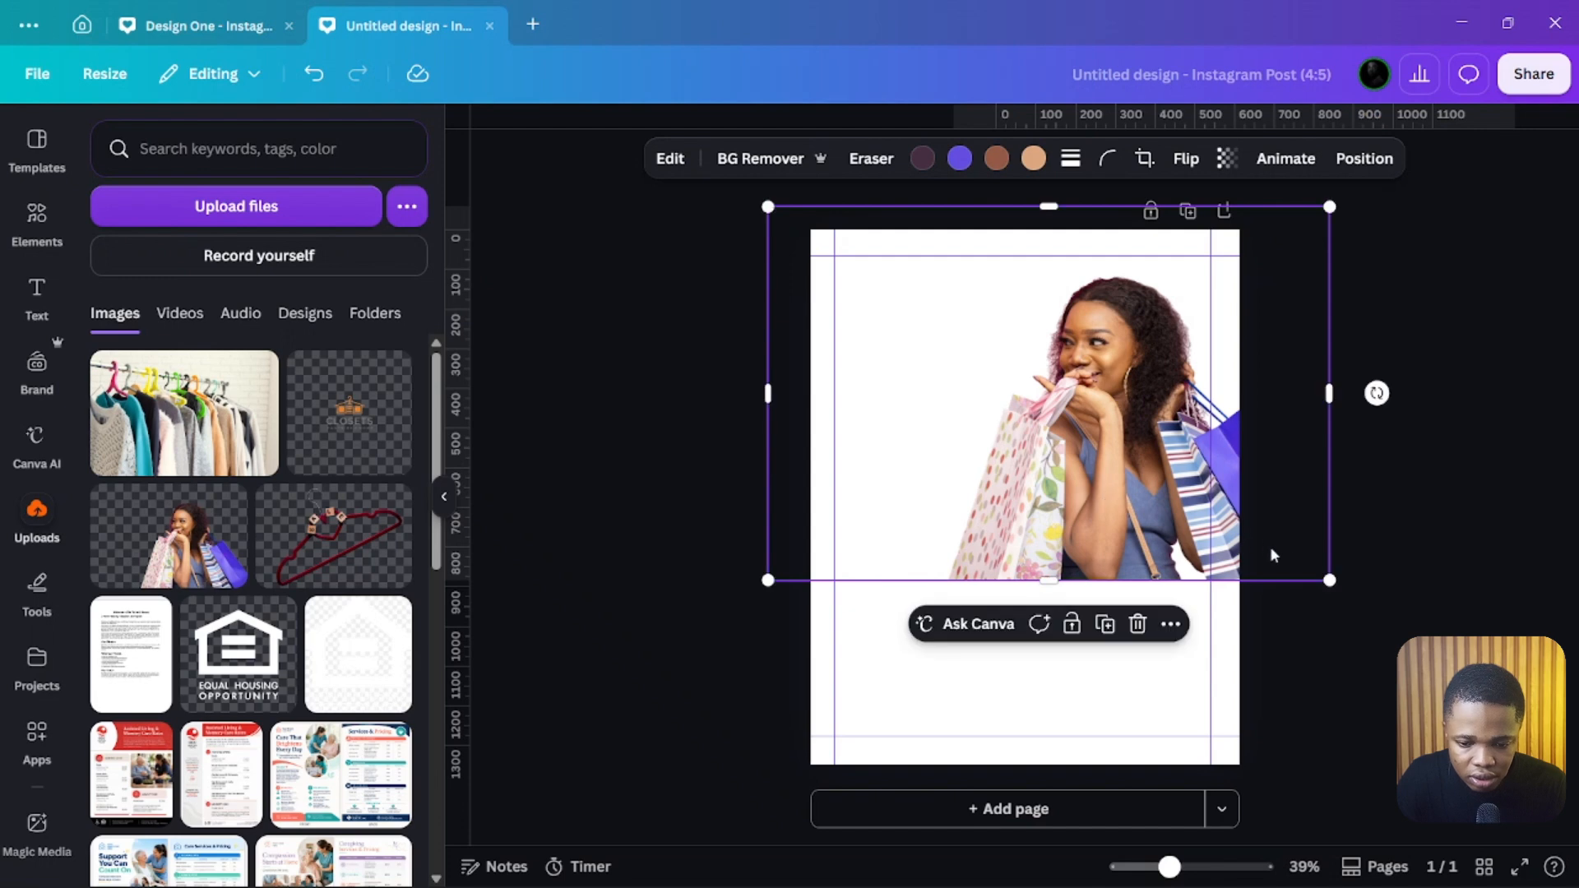
drag(1328, 579, 1312, 568)
drag(1091, 439, 1104, 429)
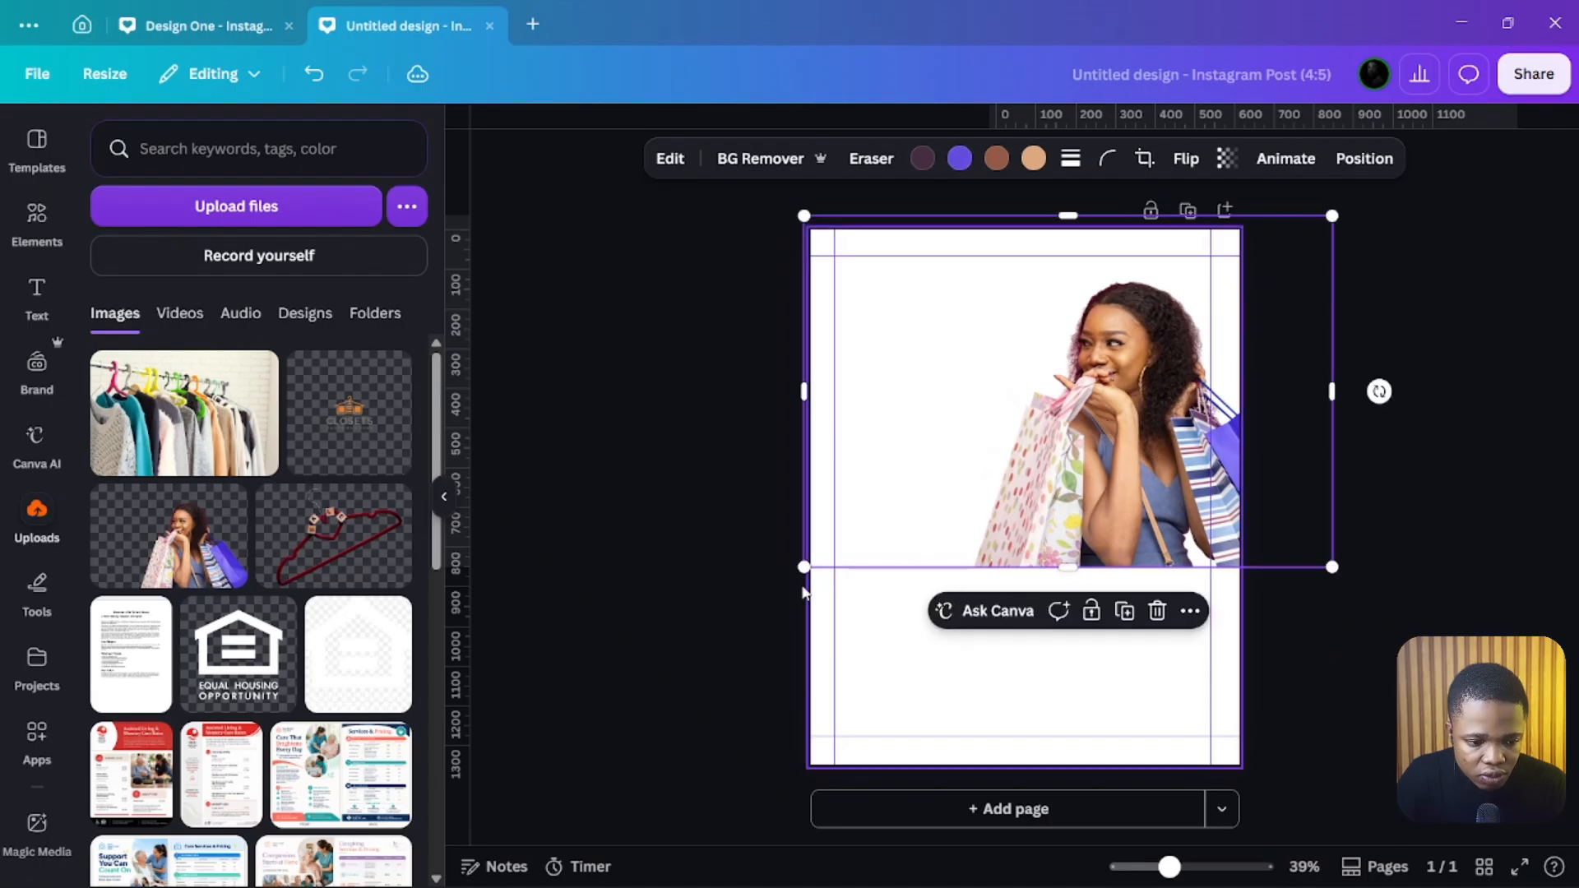
click(727, 588)
Step: Add a square shape and stretch it into a wide rectangle across the bottom of the woman image
mouse_move(239, 524)
click(35, 224)
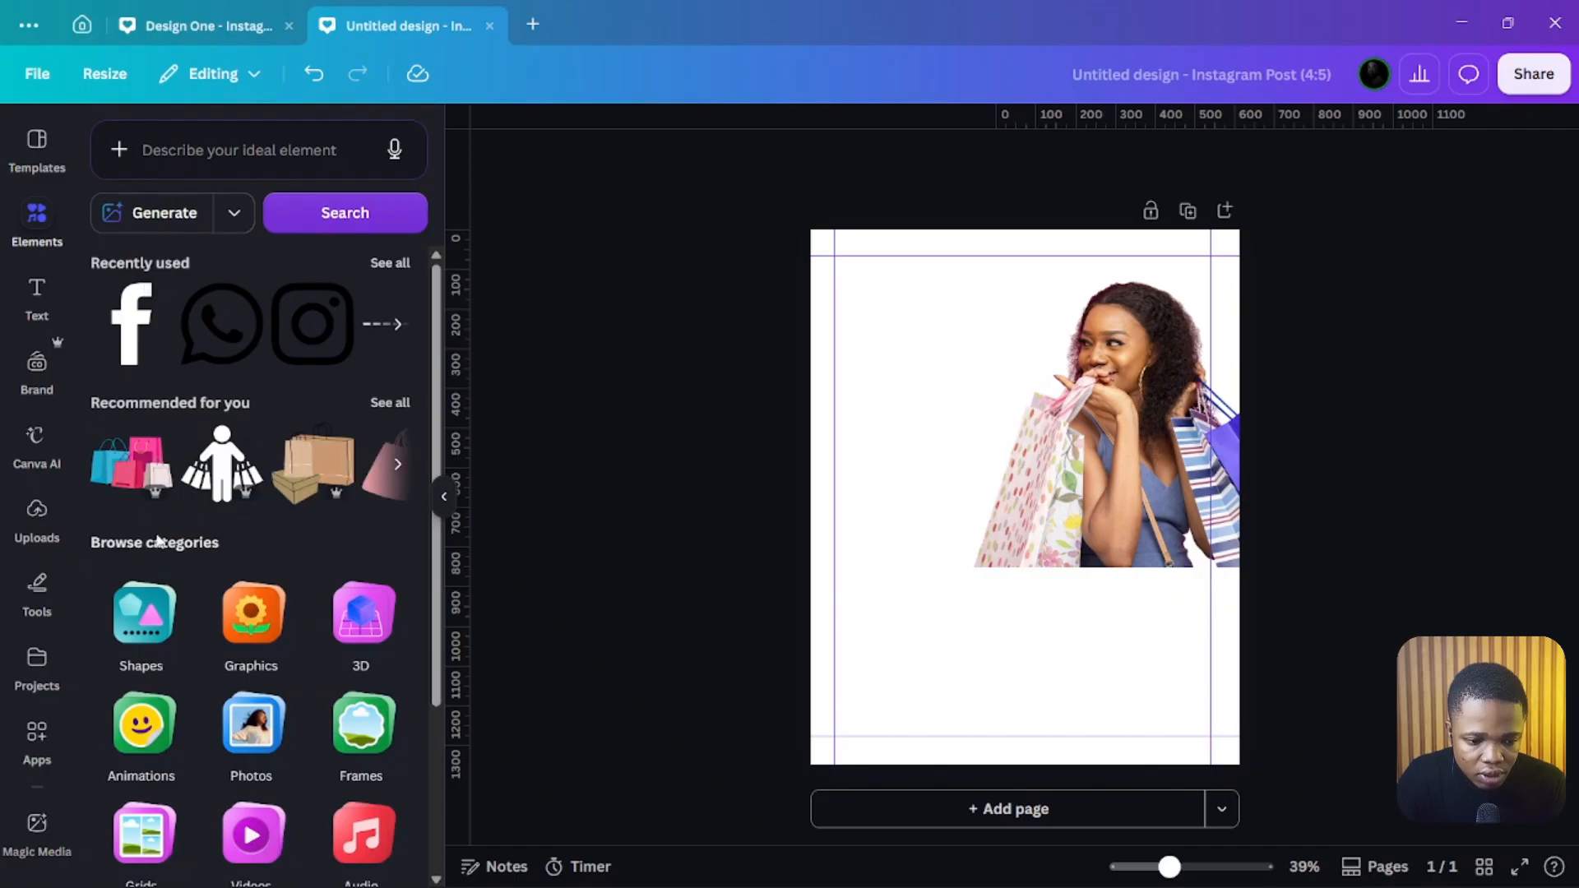
click(167, 642)
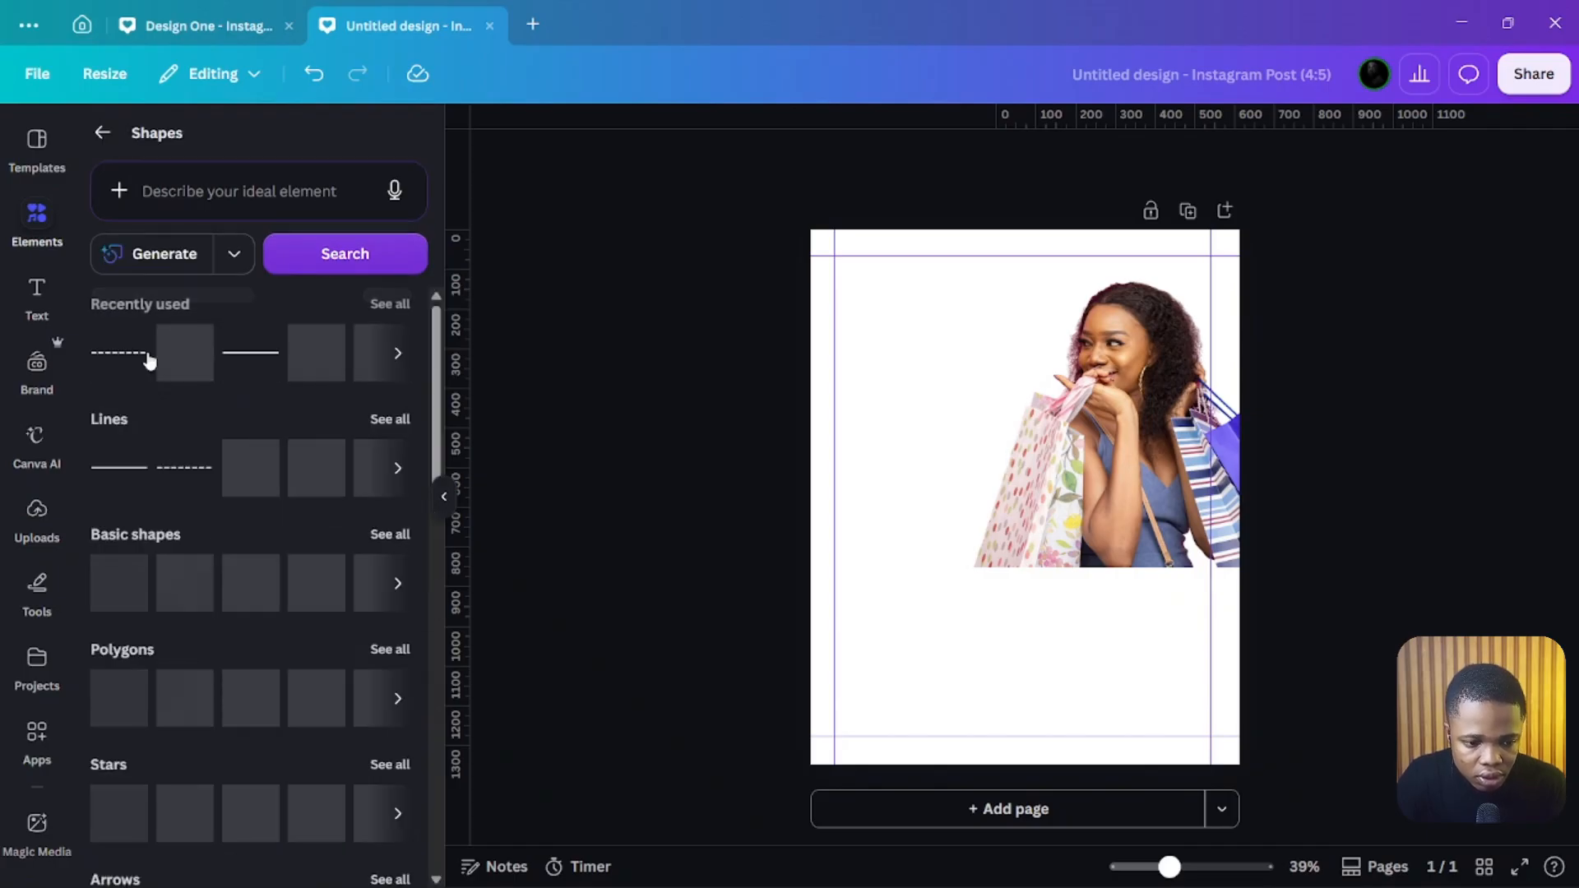
click(196, 358)
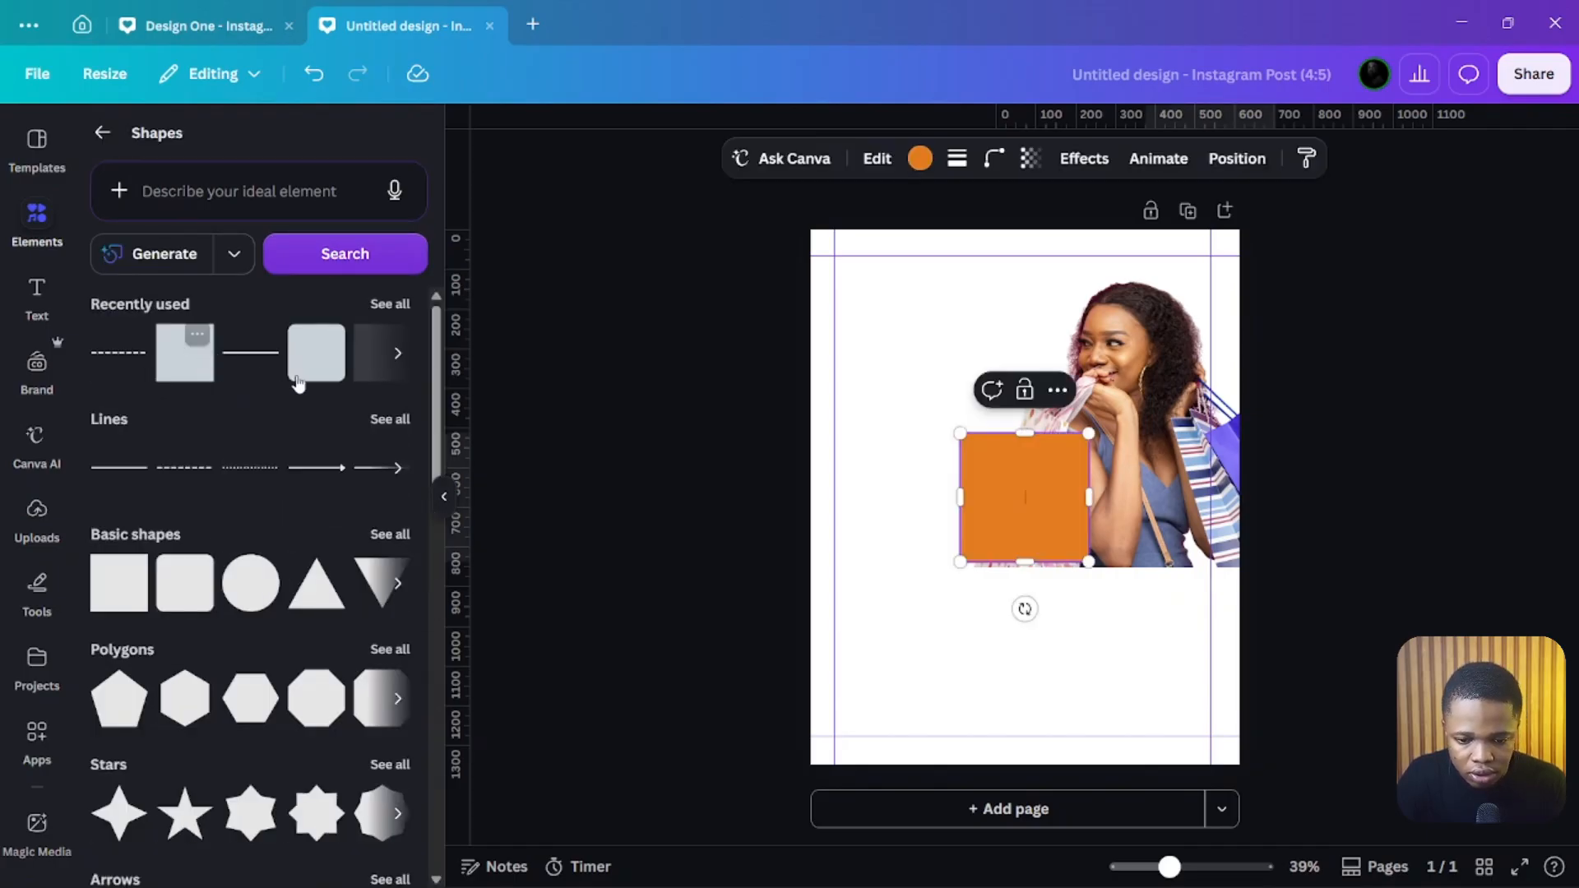
drag(1039, 536, 1251, 571)
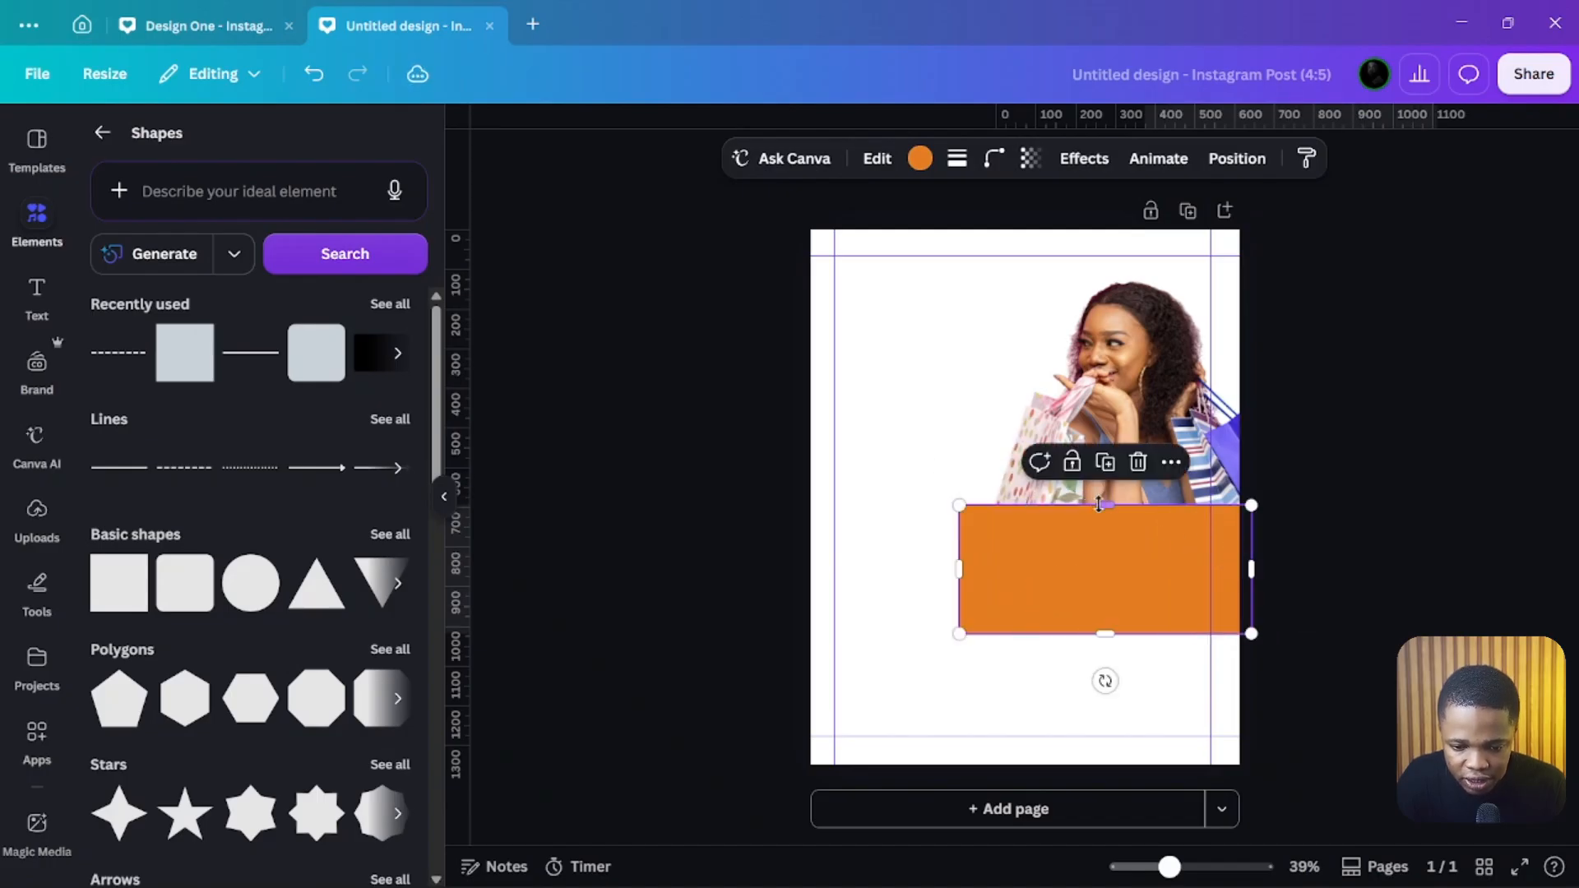
mouse_move(1103, 506)
mouse_down()
mouse_move(1101, 585)
mouse_move(1106, 528)
mouse_up()
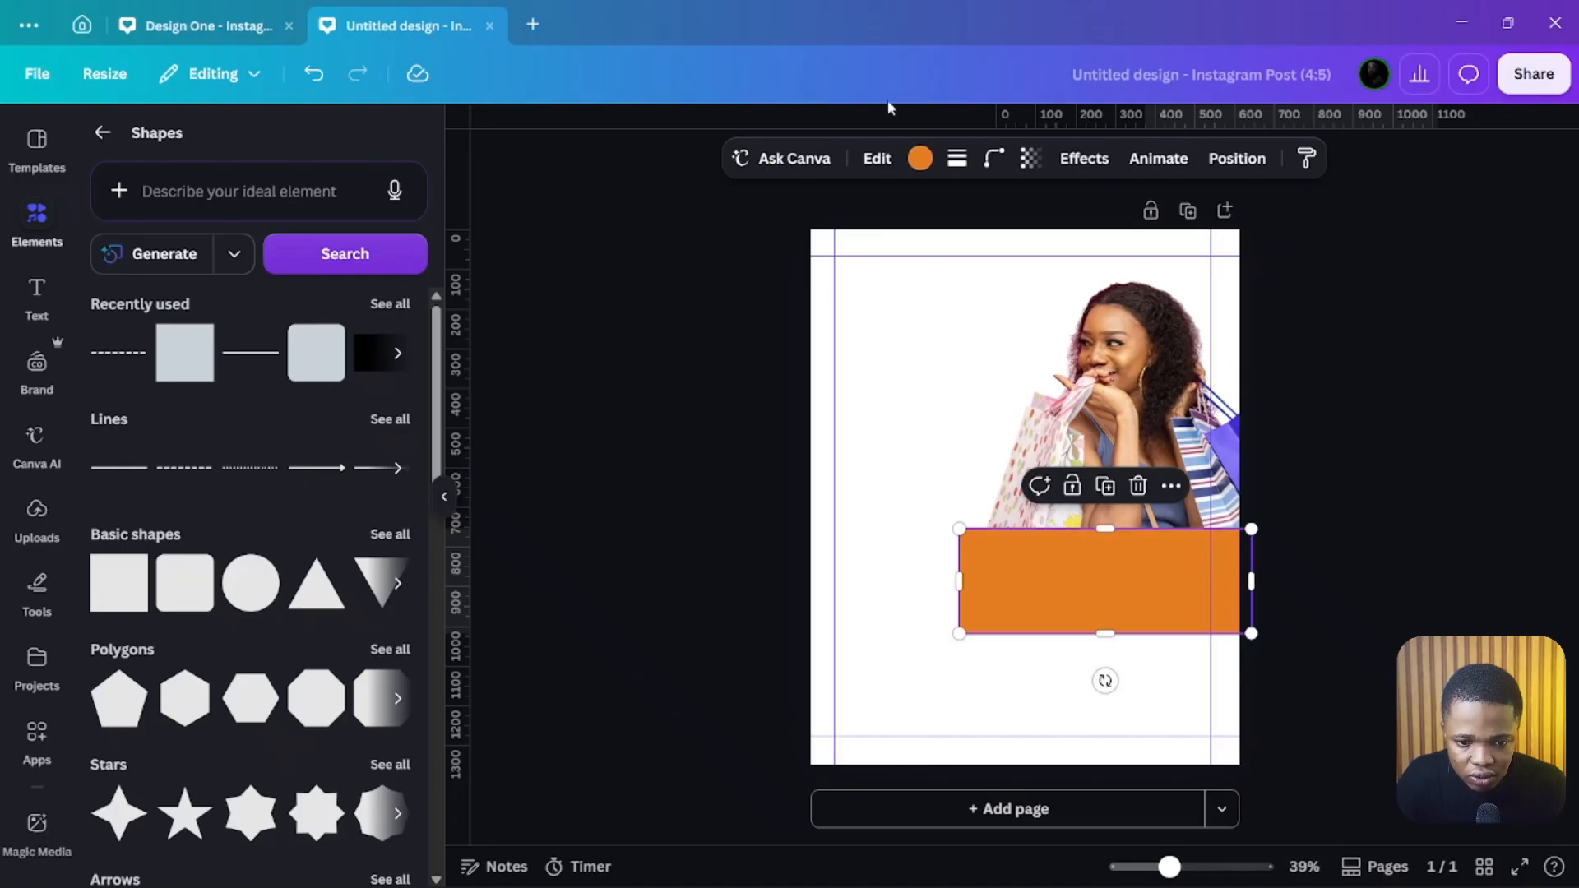
Step: Change the rectangle's fill to white and switch it to a white gradient
click(919, 158)
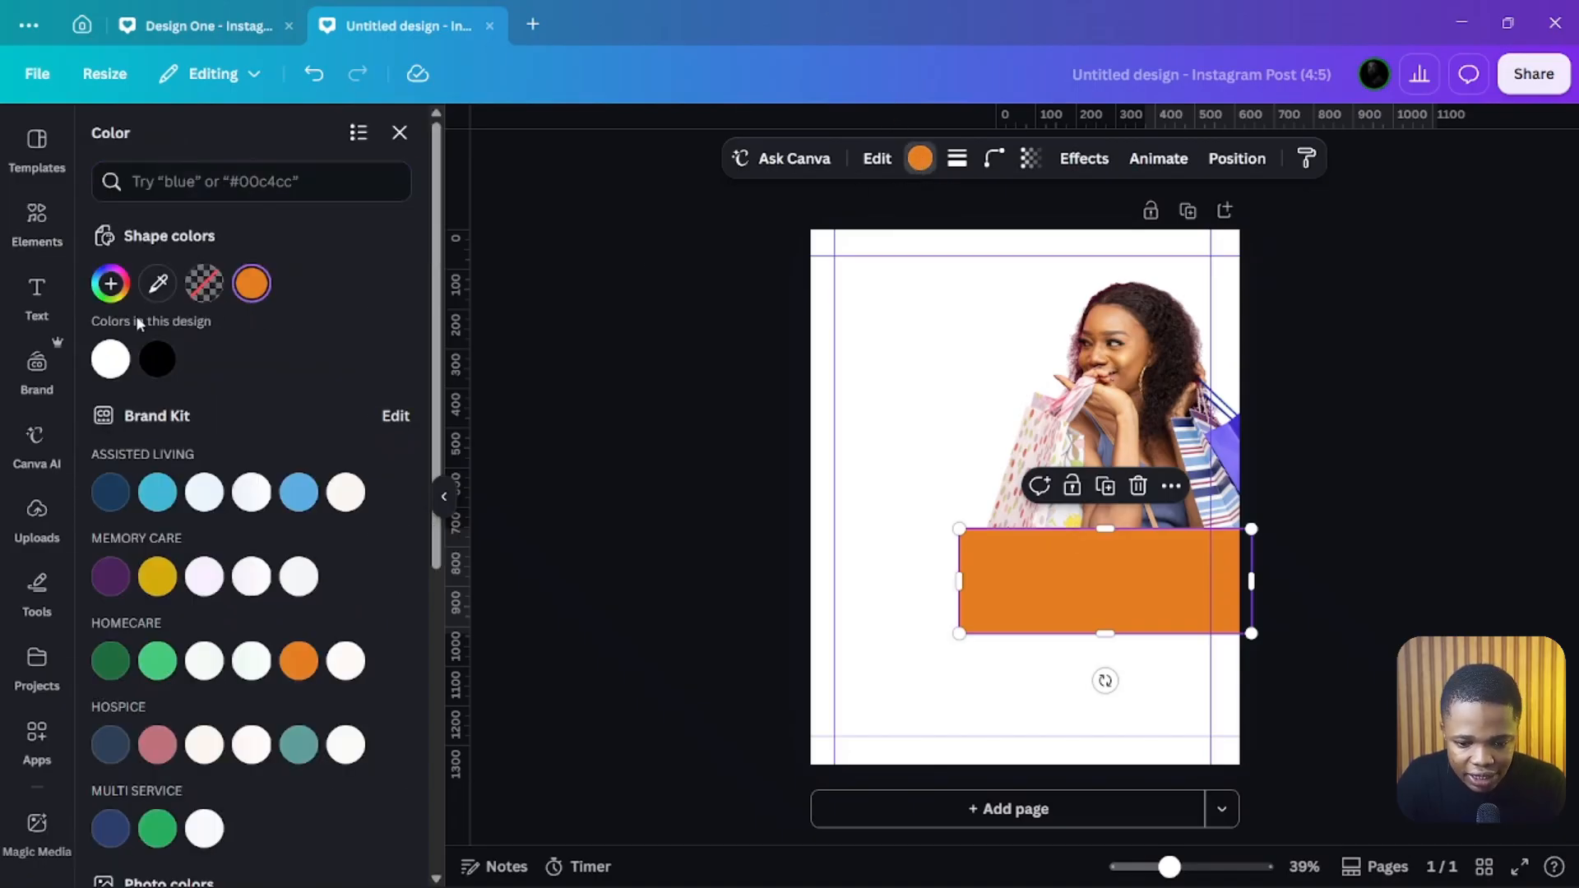
click(112, 358)
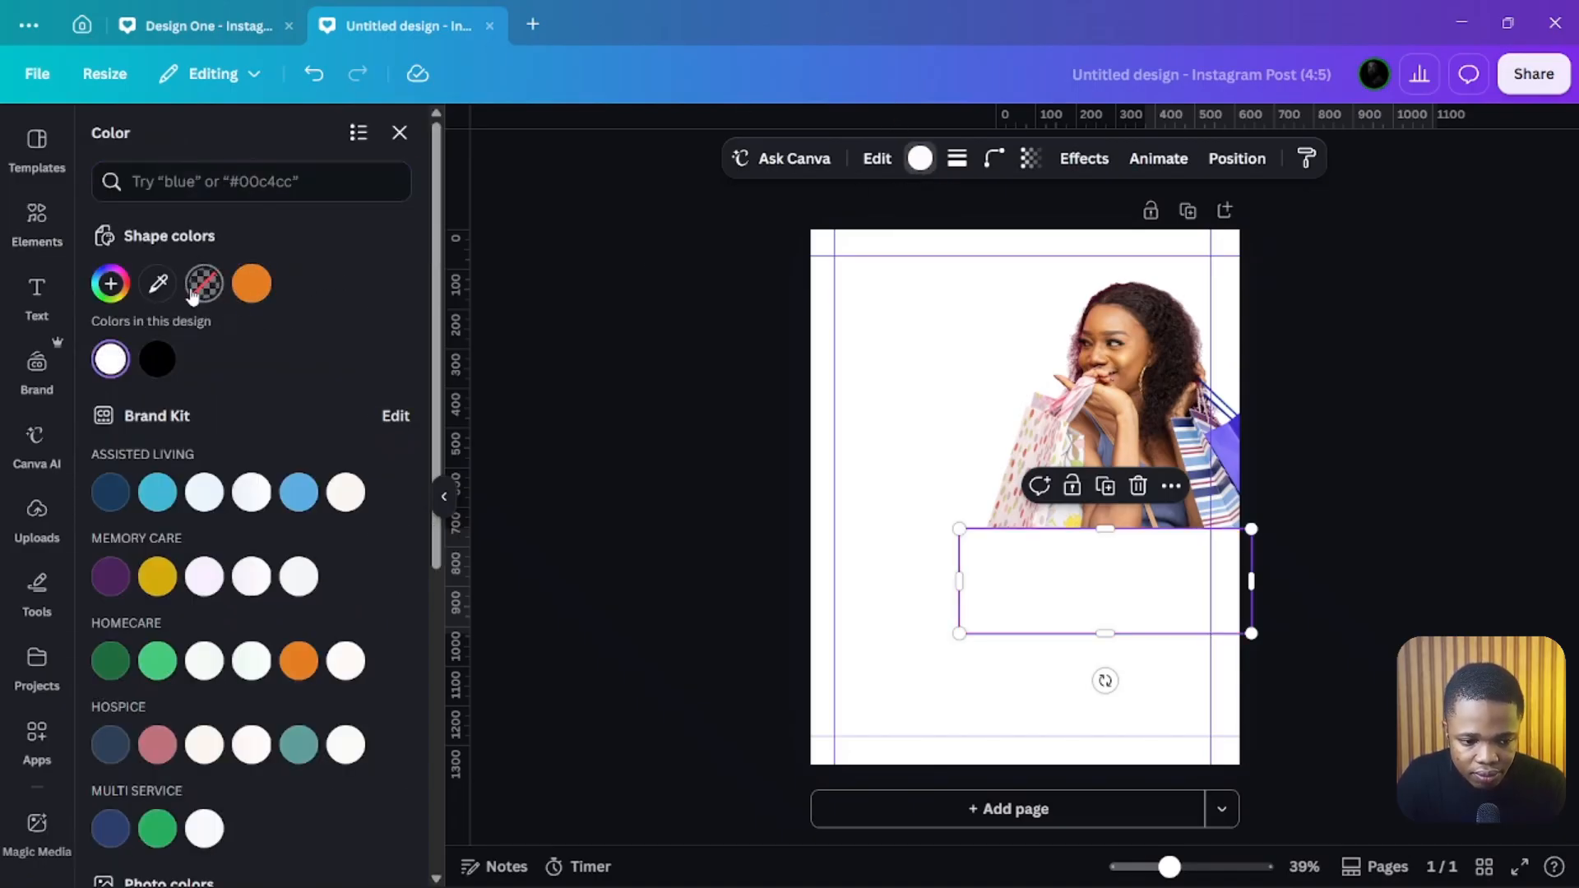
click(111, 359)
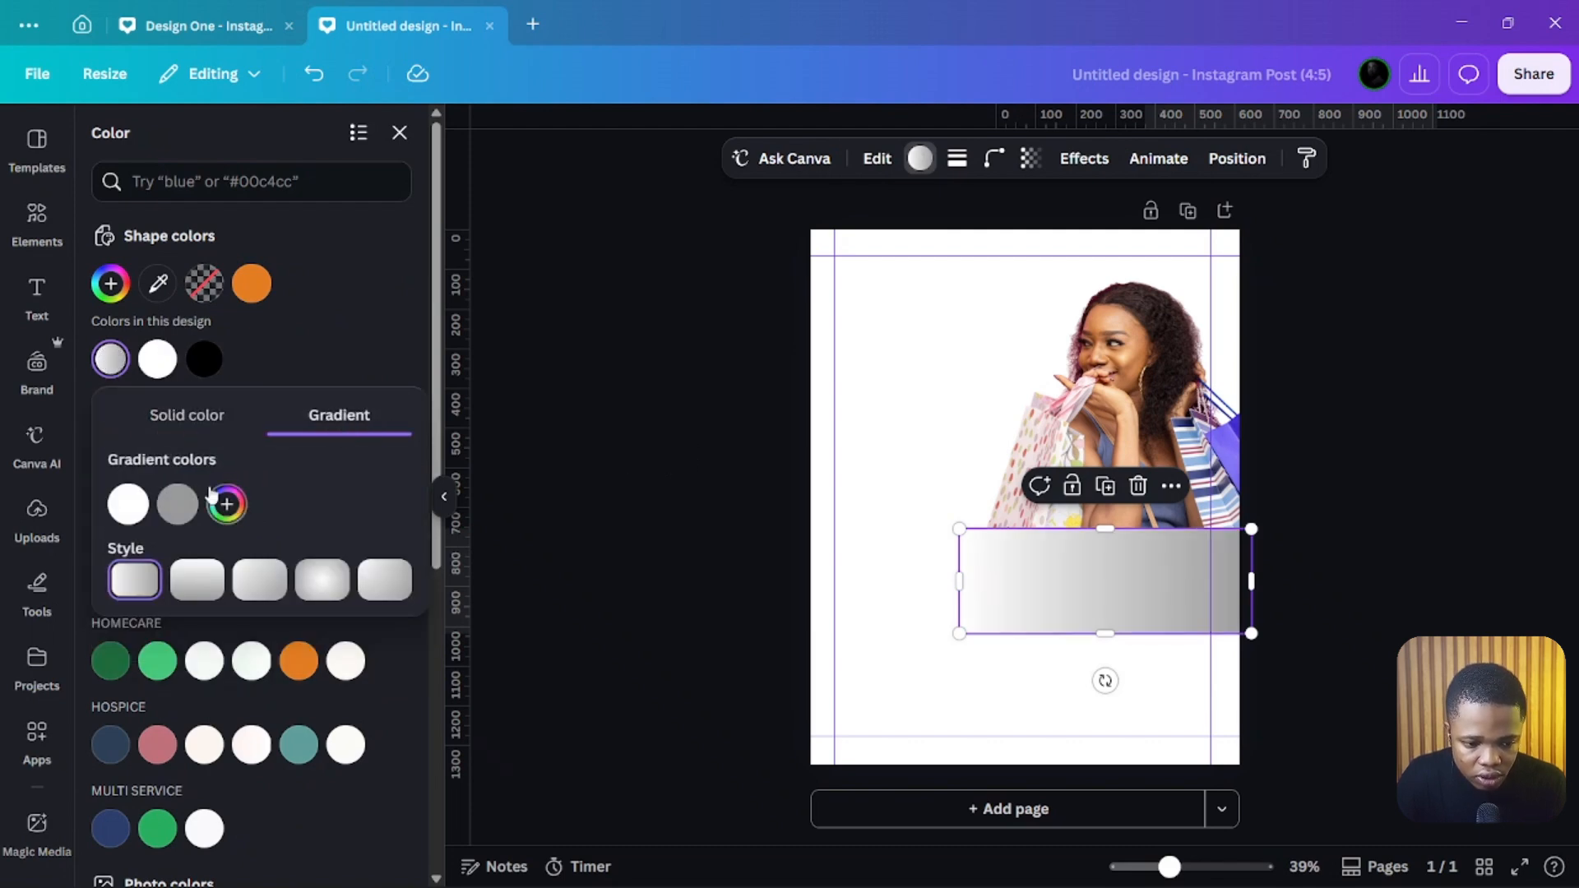
Step: Set the gradient's second stop to white #FFFFFF with 0% opacity
click(194, 514)
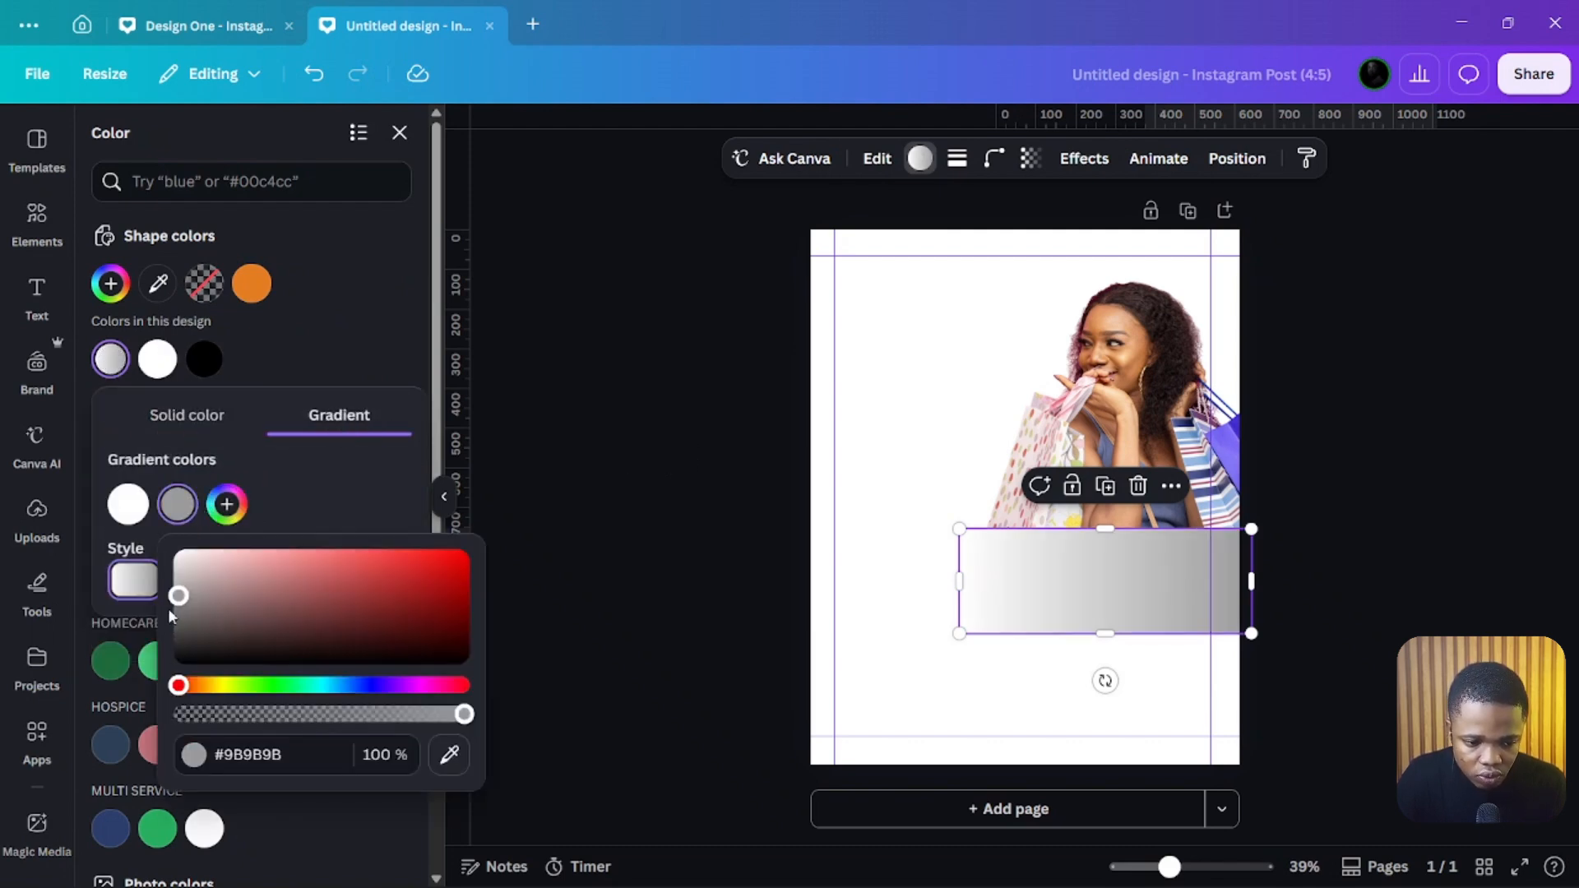
drag(178, 594, 178, 551)
drag(461, 710, 177, 713)
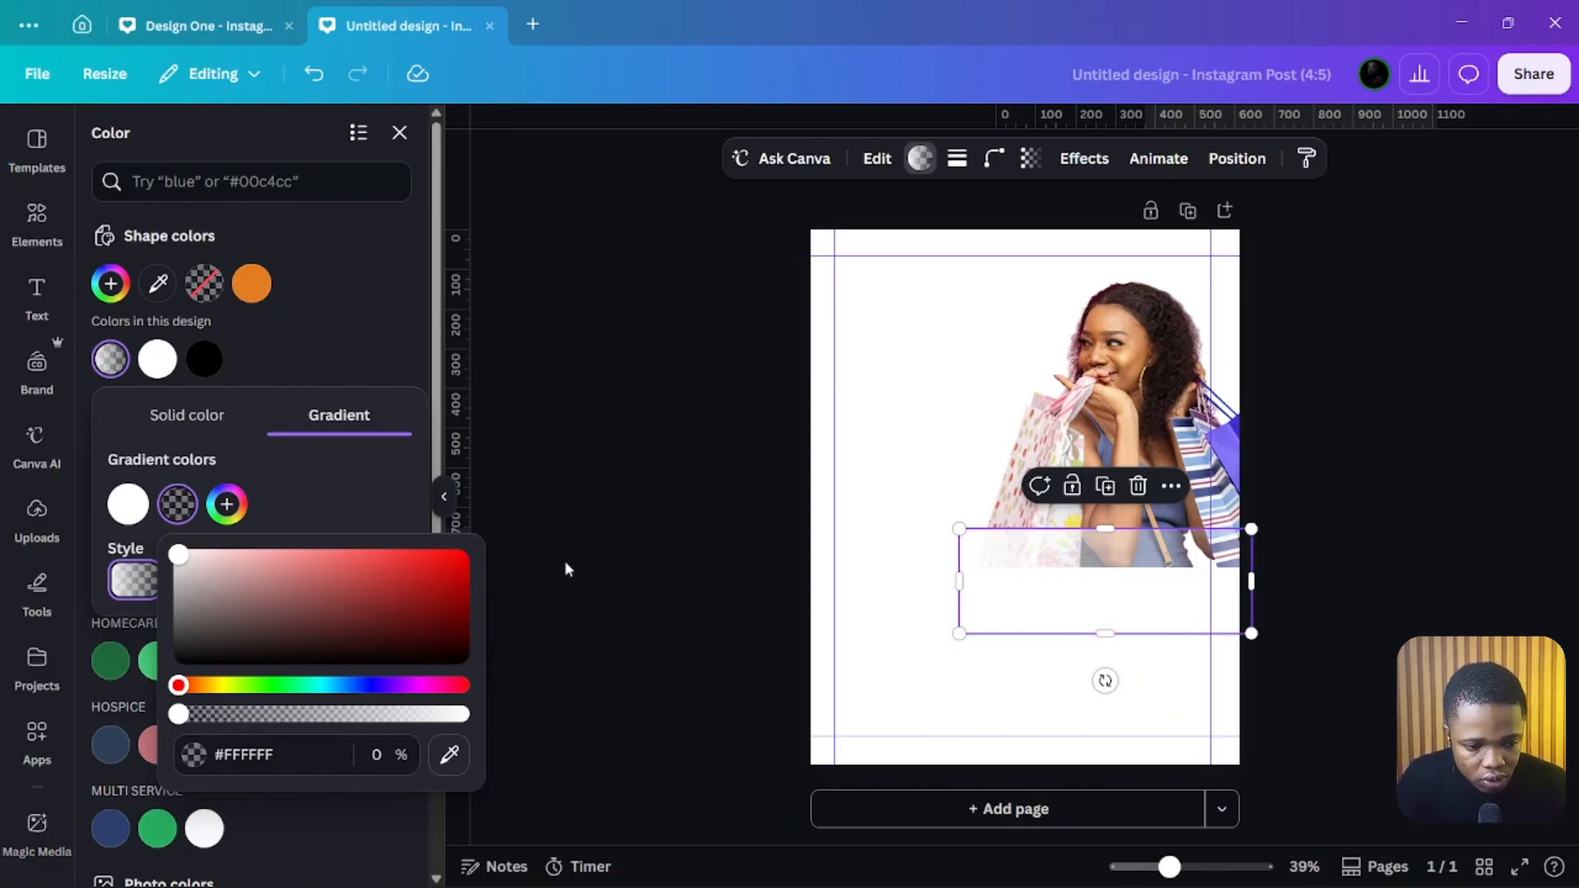
Step: Put the transparent stop first, add two more white stops, and pick the top-to-bottom gradient style
click(127, 503)
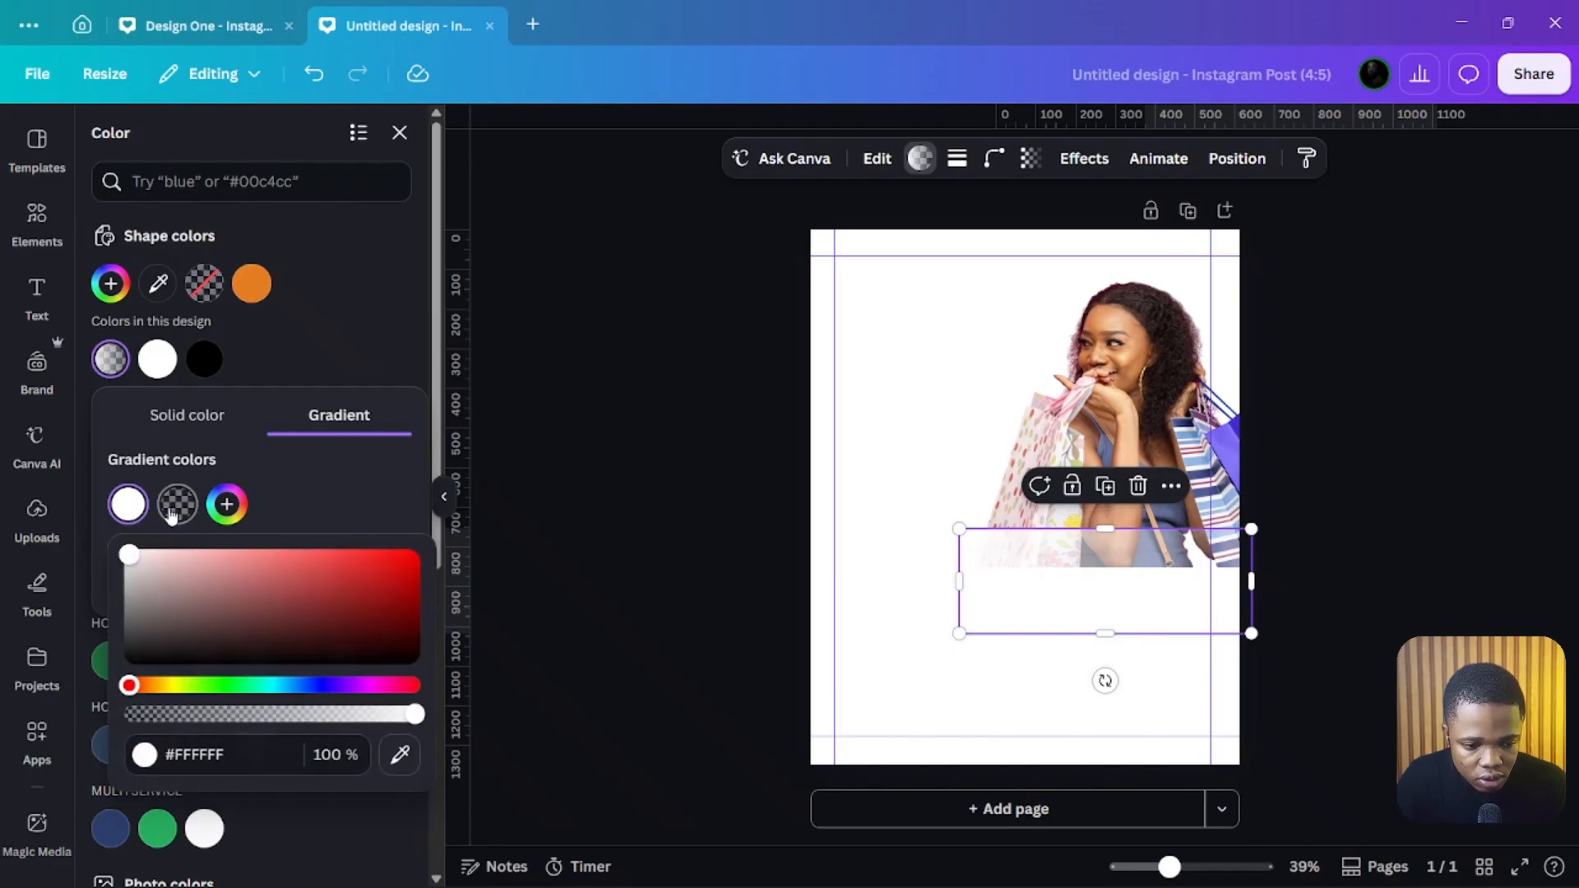
click(127, 503)
drag(144, 507, 180, 503)
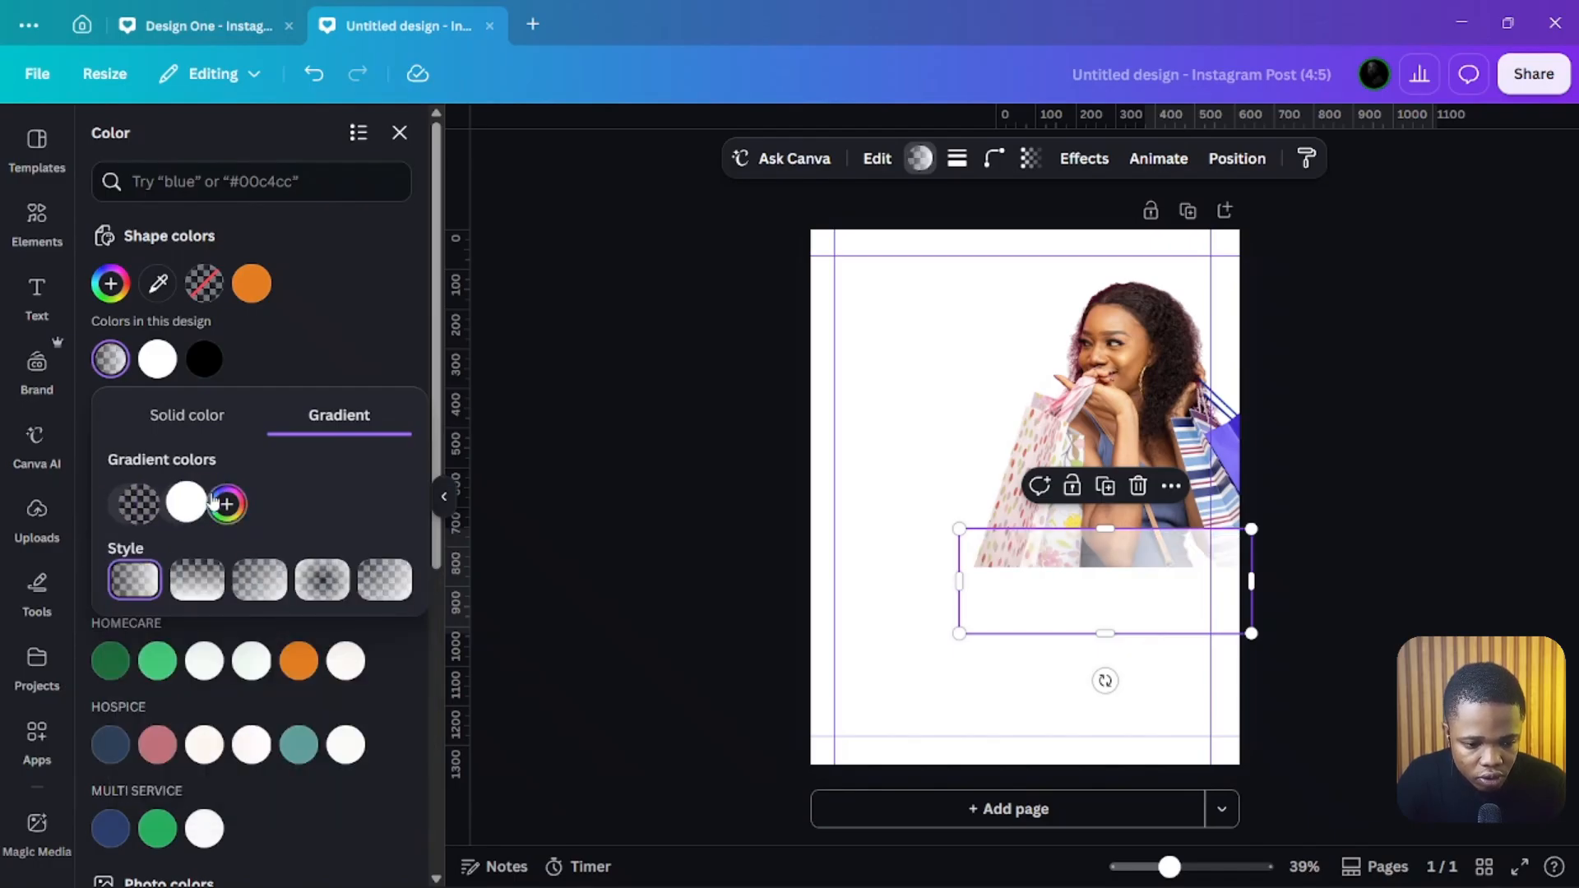
click(227, 502)
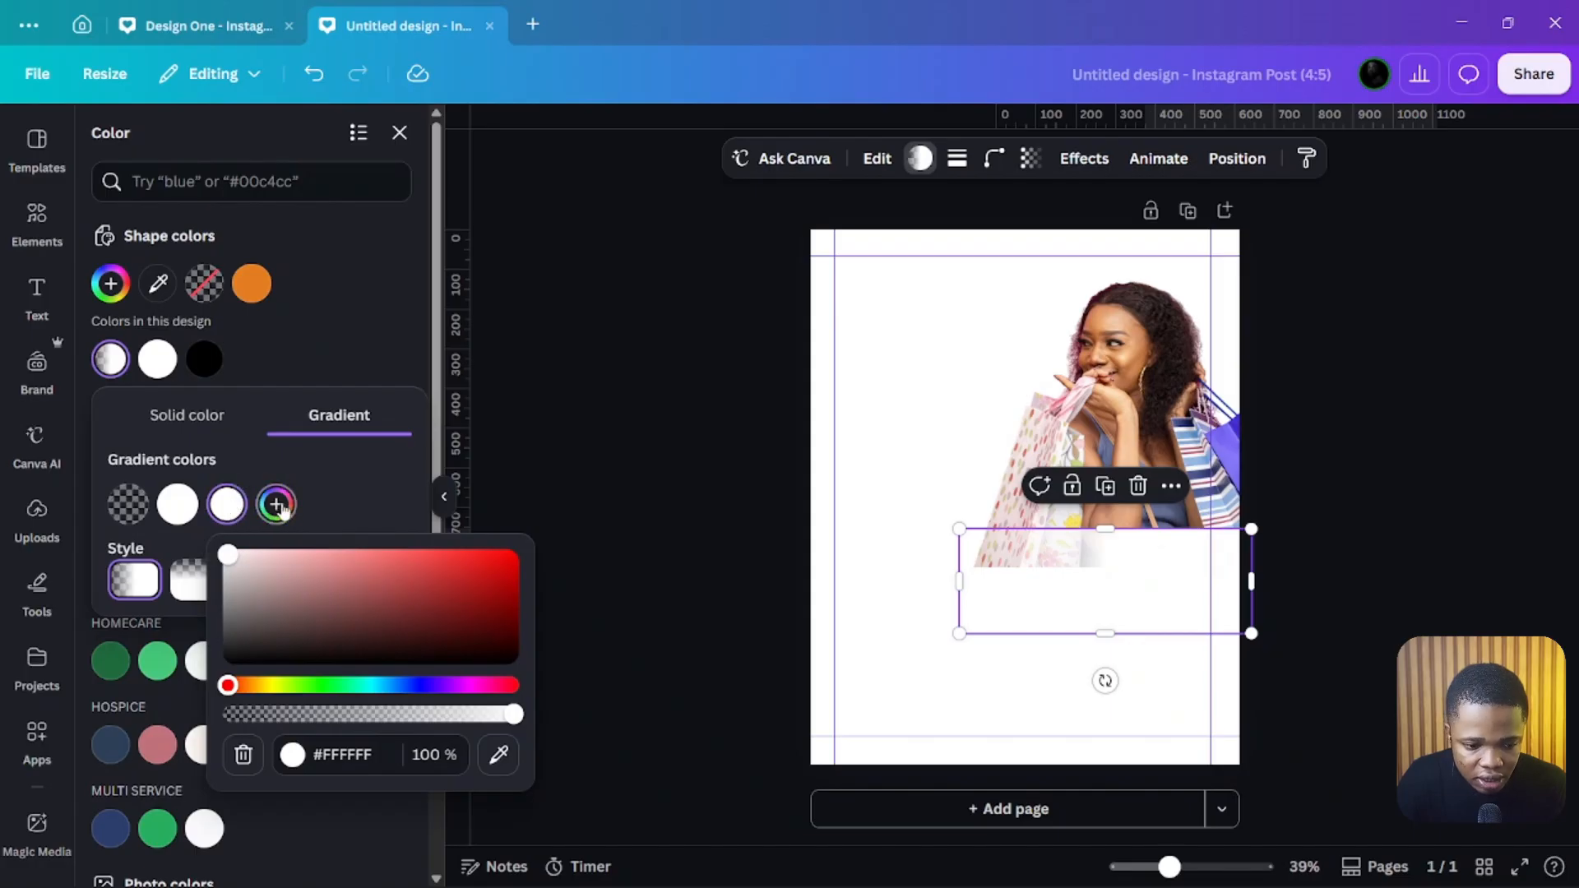
click(278, 503)
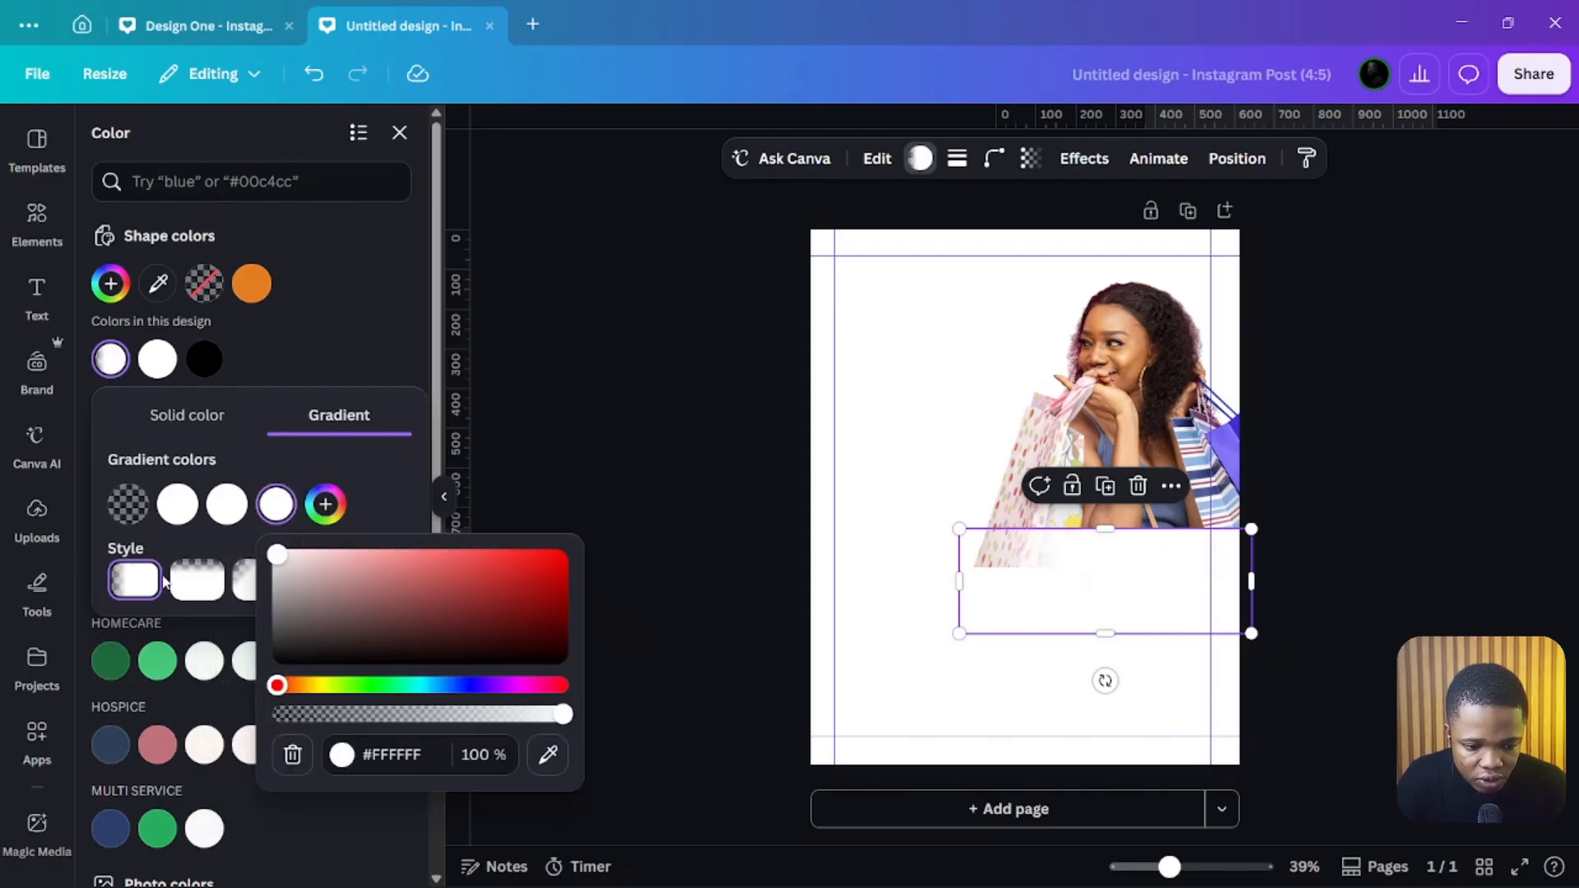
click(193, 581)
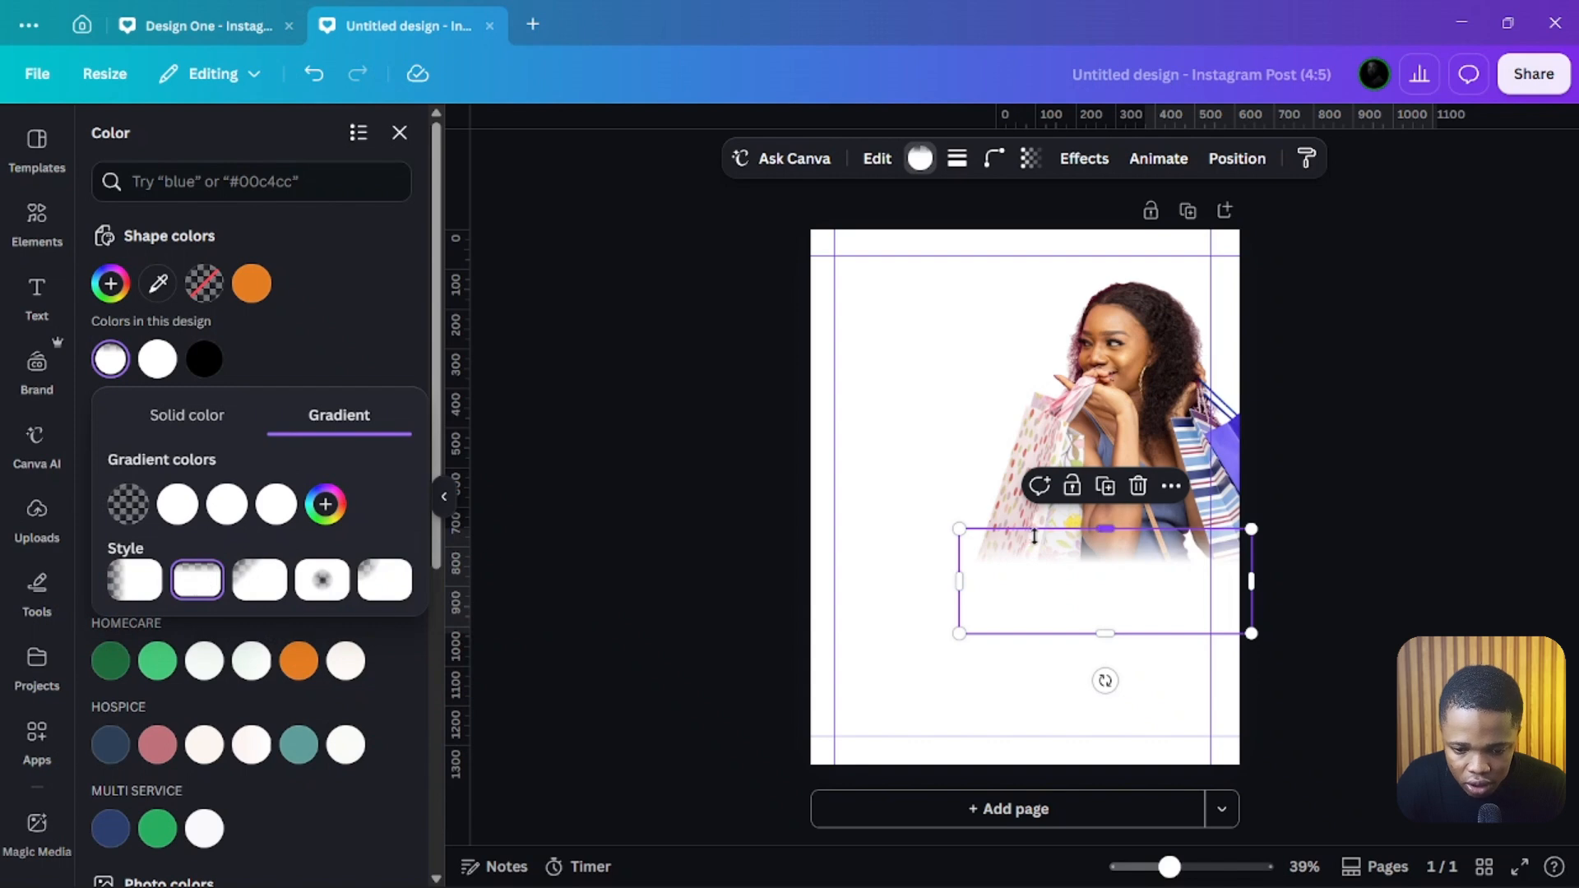
Step: Nudge the gradient rectangle slightly upward over the image's lower edge and deselect it
drag(1096, 588, 1084, 580)
click(901, 506)
click(861, 638)
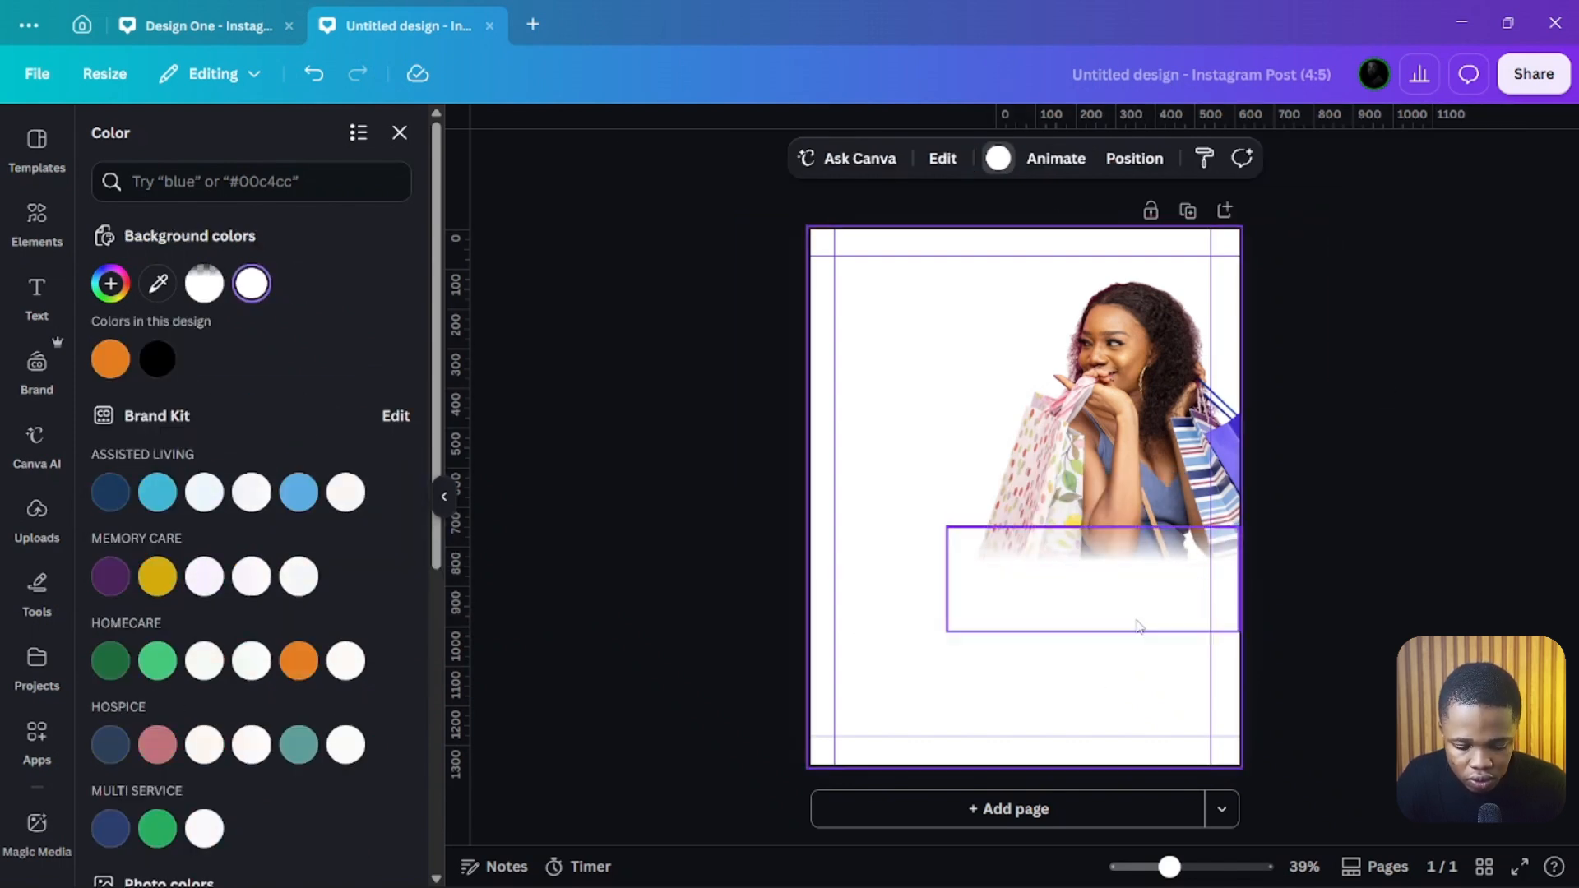
Step: Move a gradient rectangle to the image's left side and rotate it about 90° so it stands vertical
click(1137, 626)
drag(1145, 612, 1017, 496)
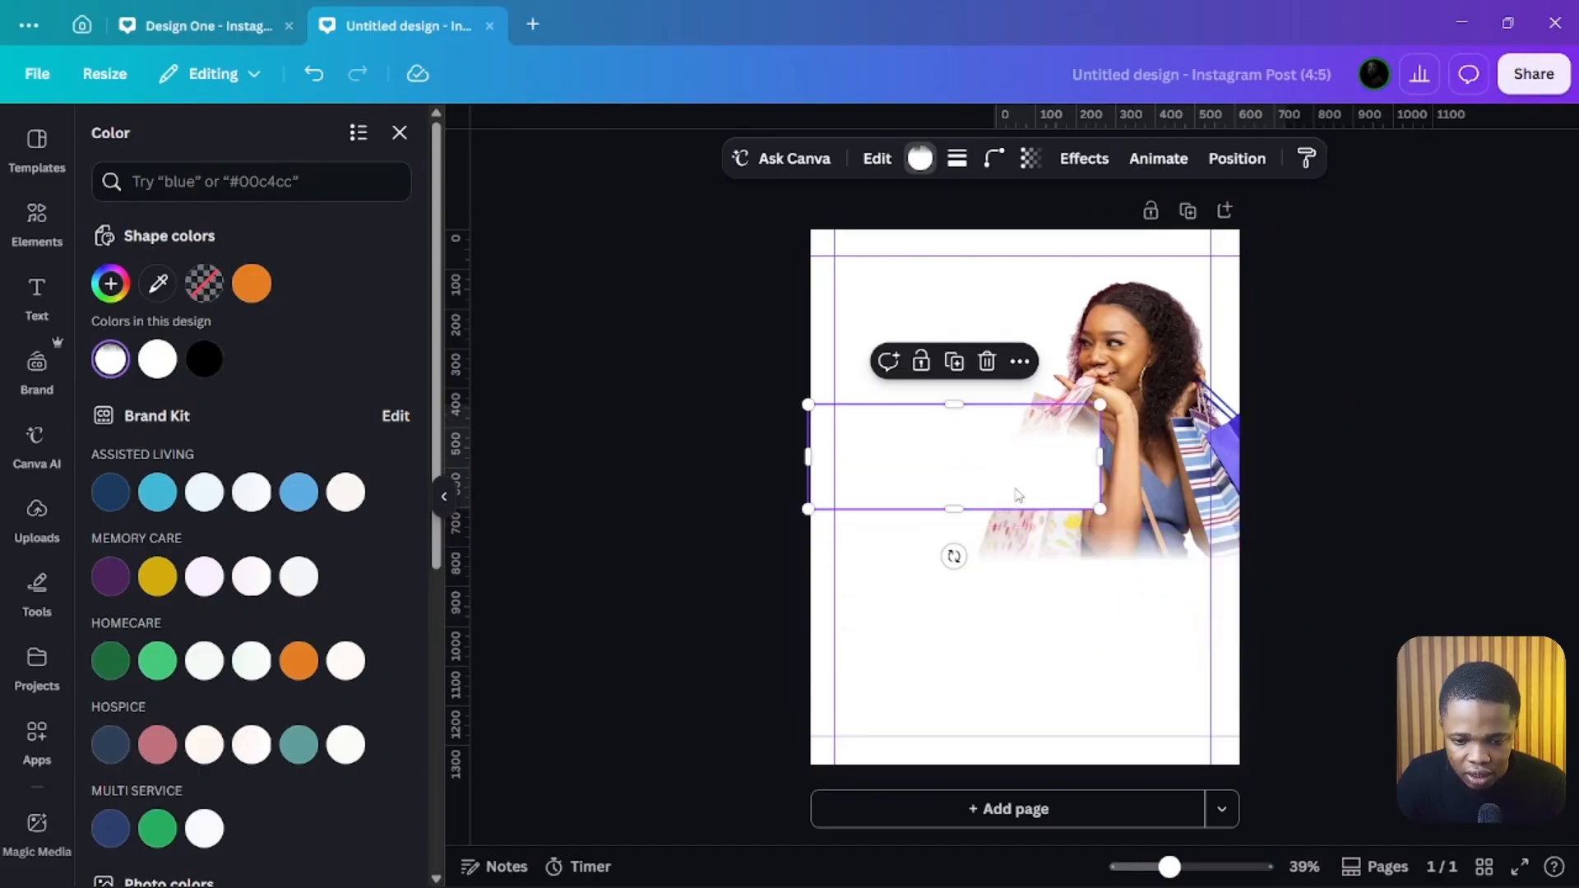
drag(954, 556, 853, 469)
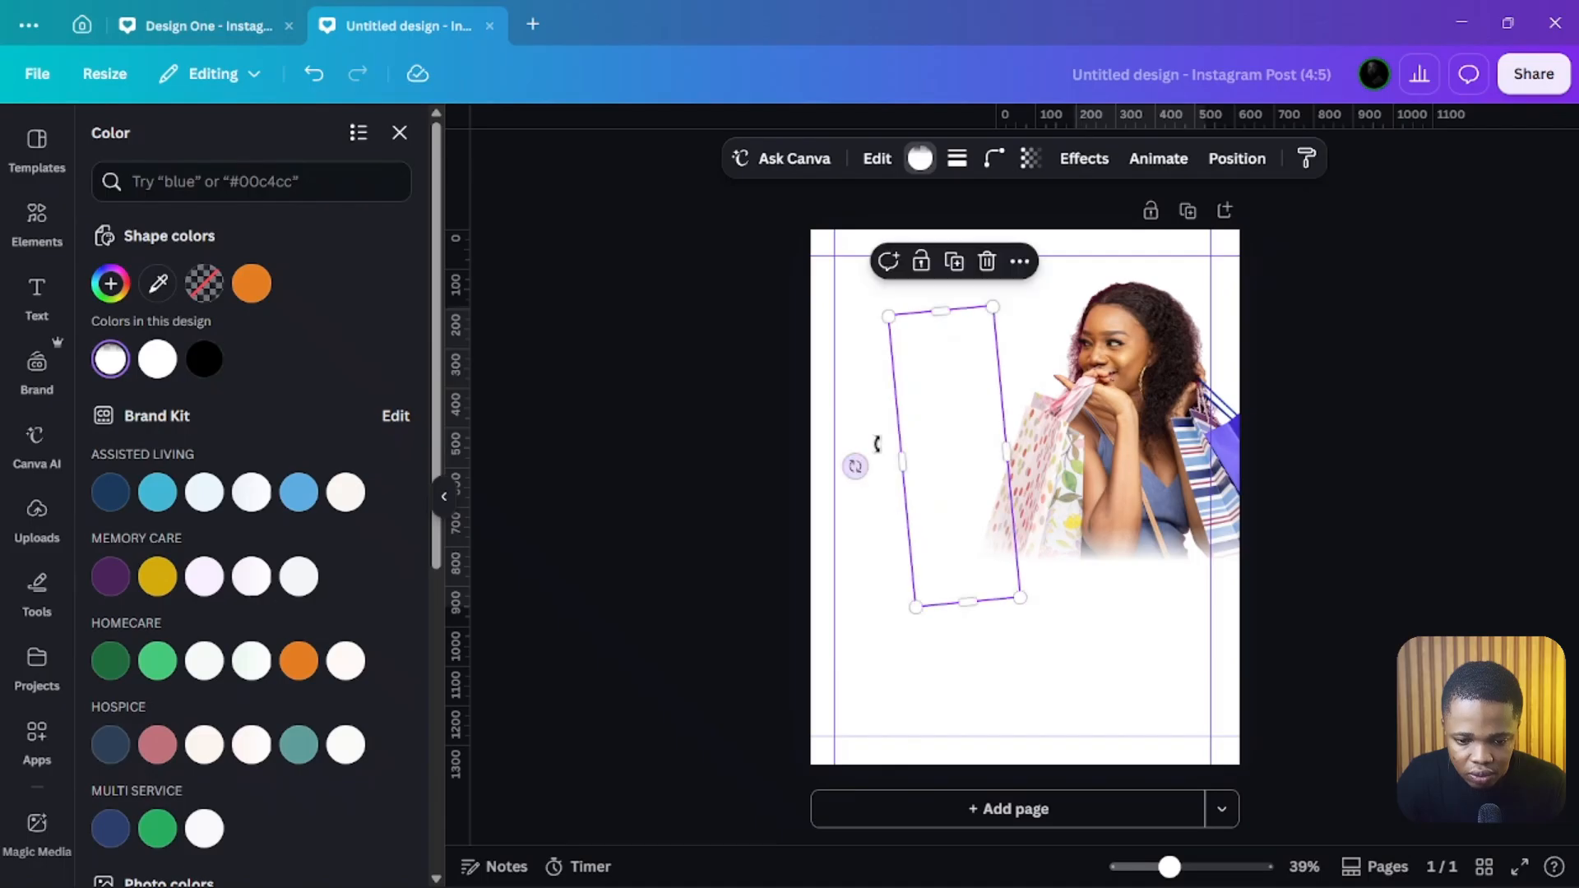
drag(934, 406, 889, 411)
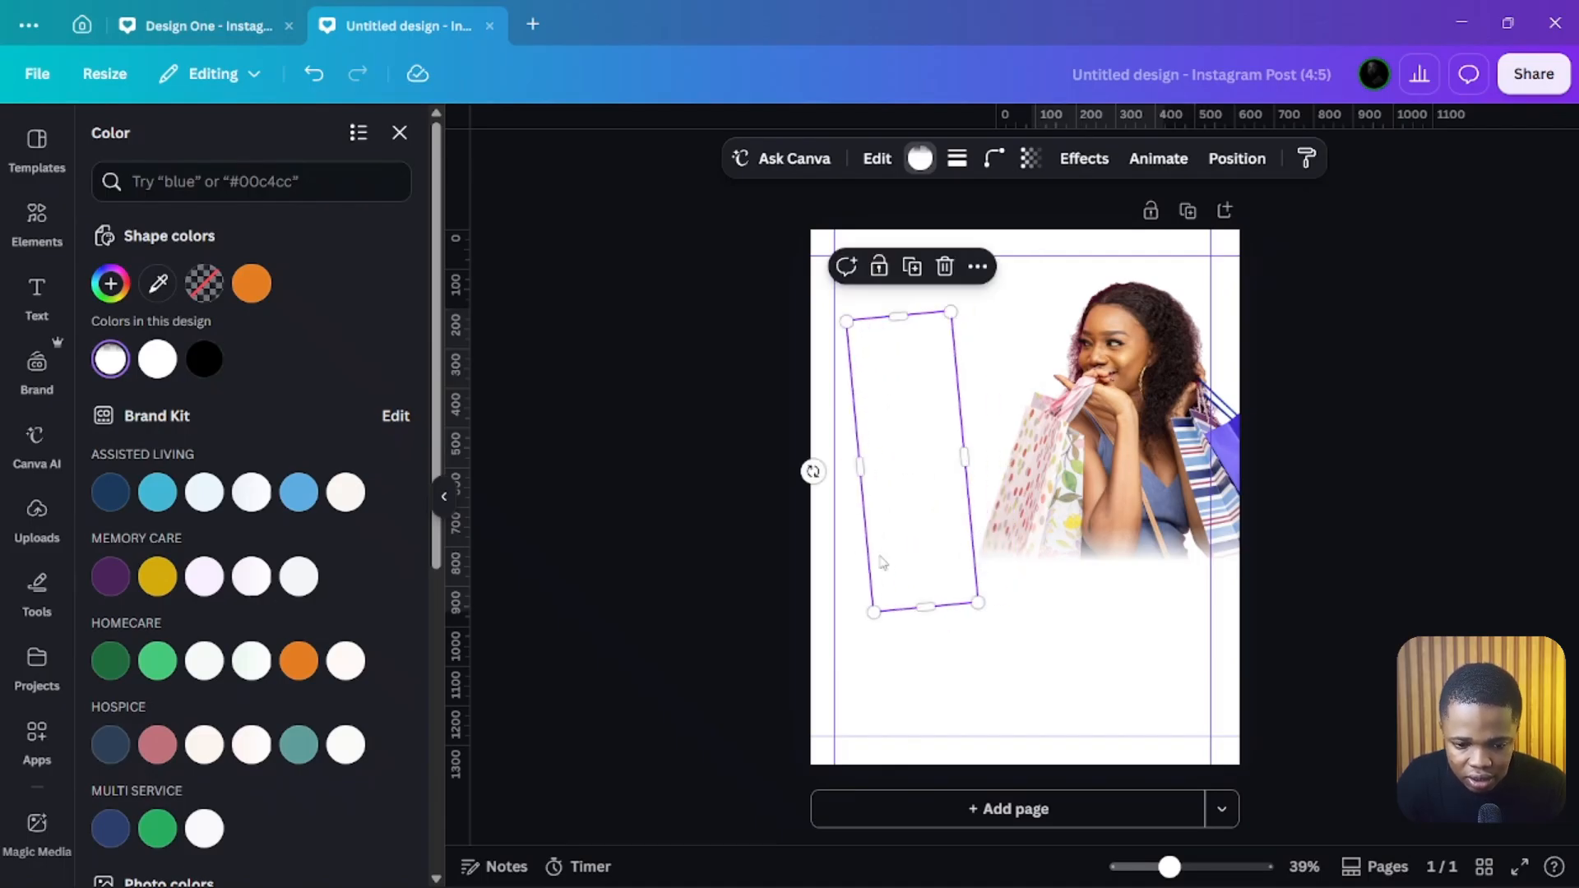
drag(830, 462, 835, 461)
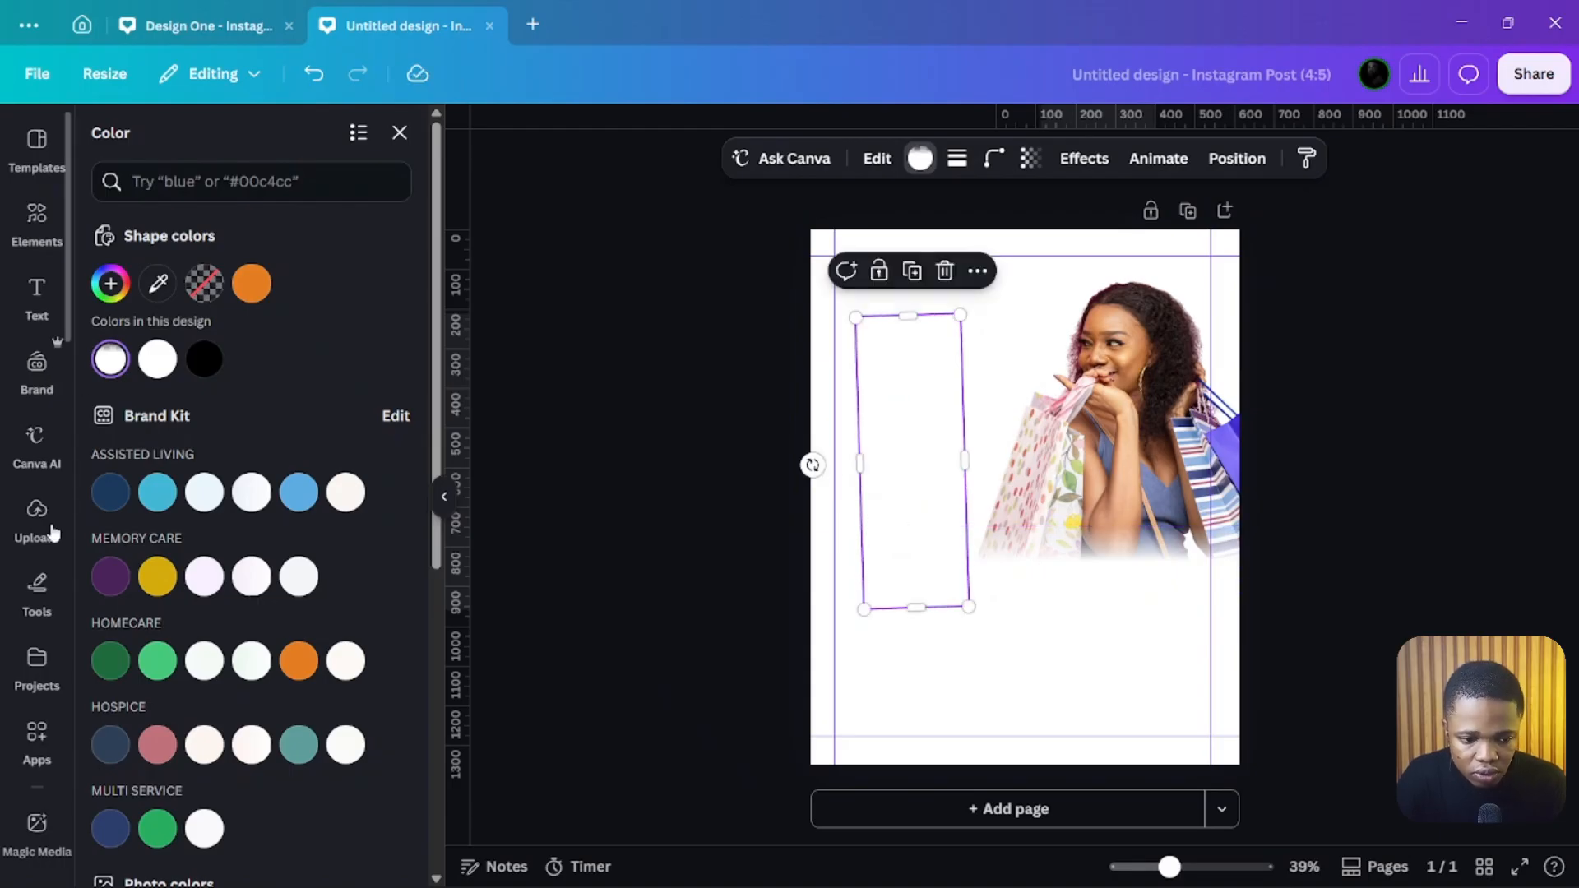
Step: Add the uploaded clothes-rack photo to the design and place it at the top-right corner
click(36, 518)
click(184, 413)
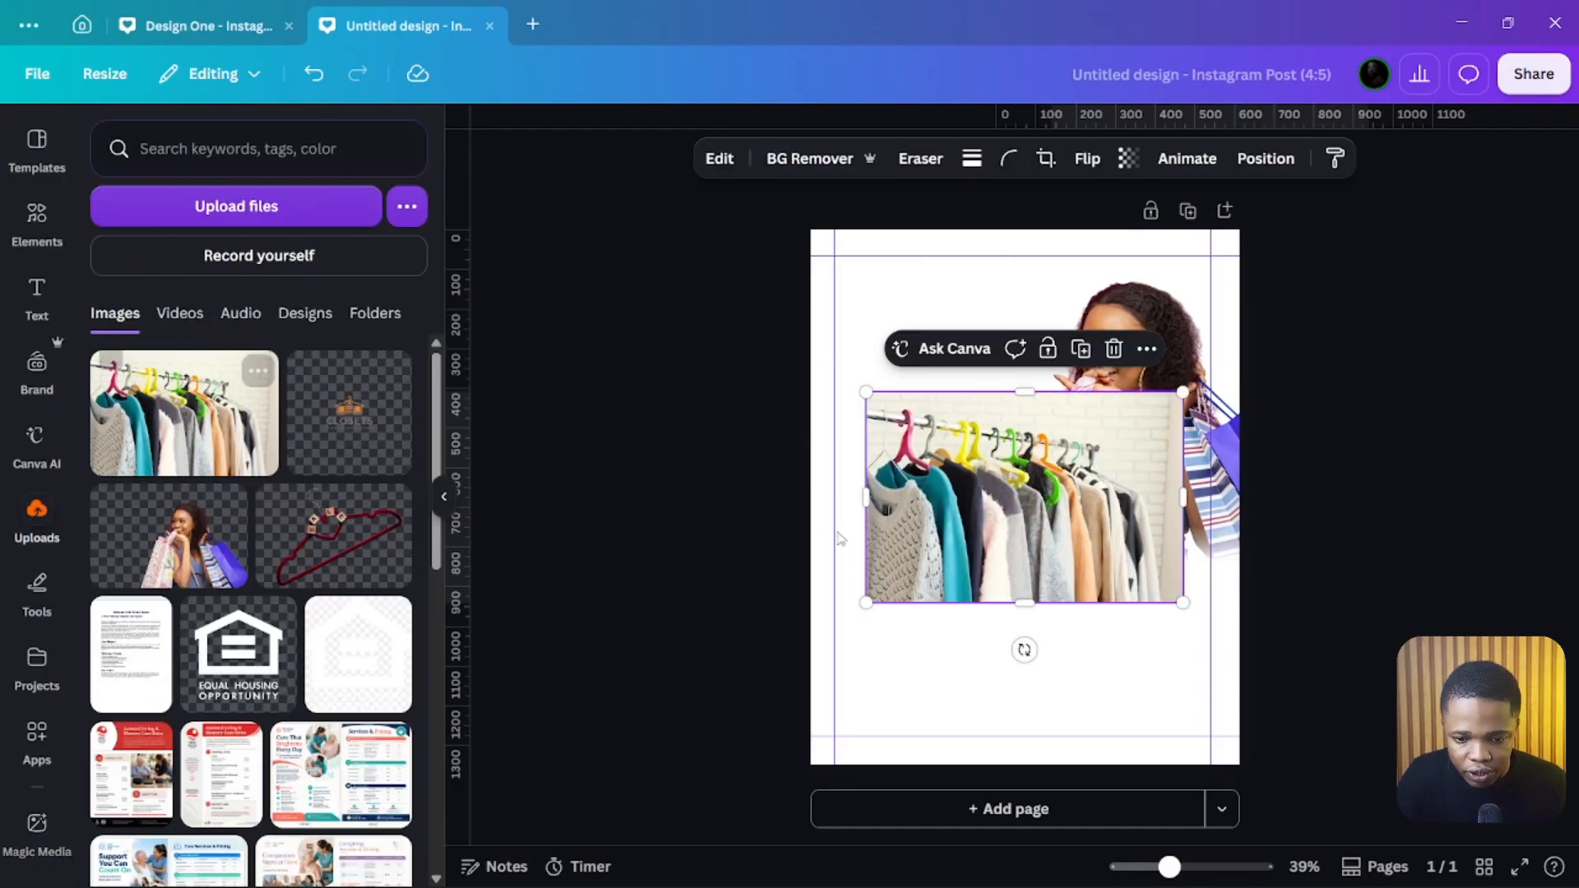
drag(1045, 526, 1137, 379)
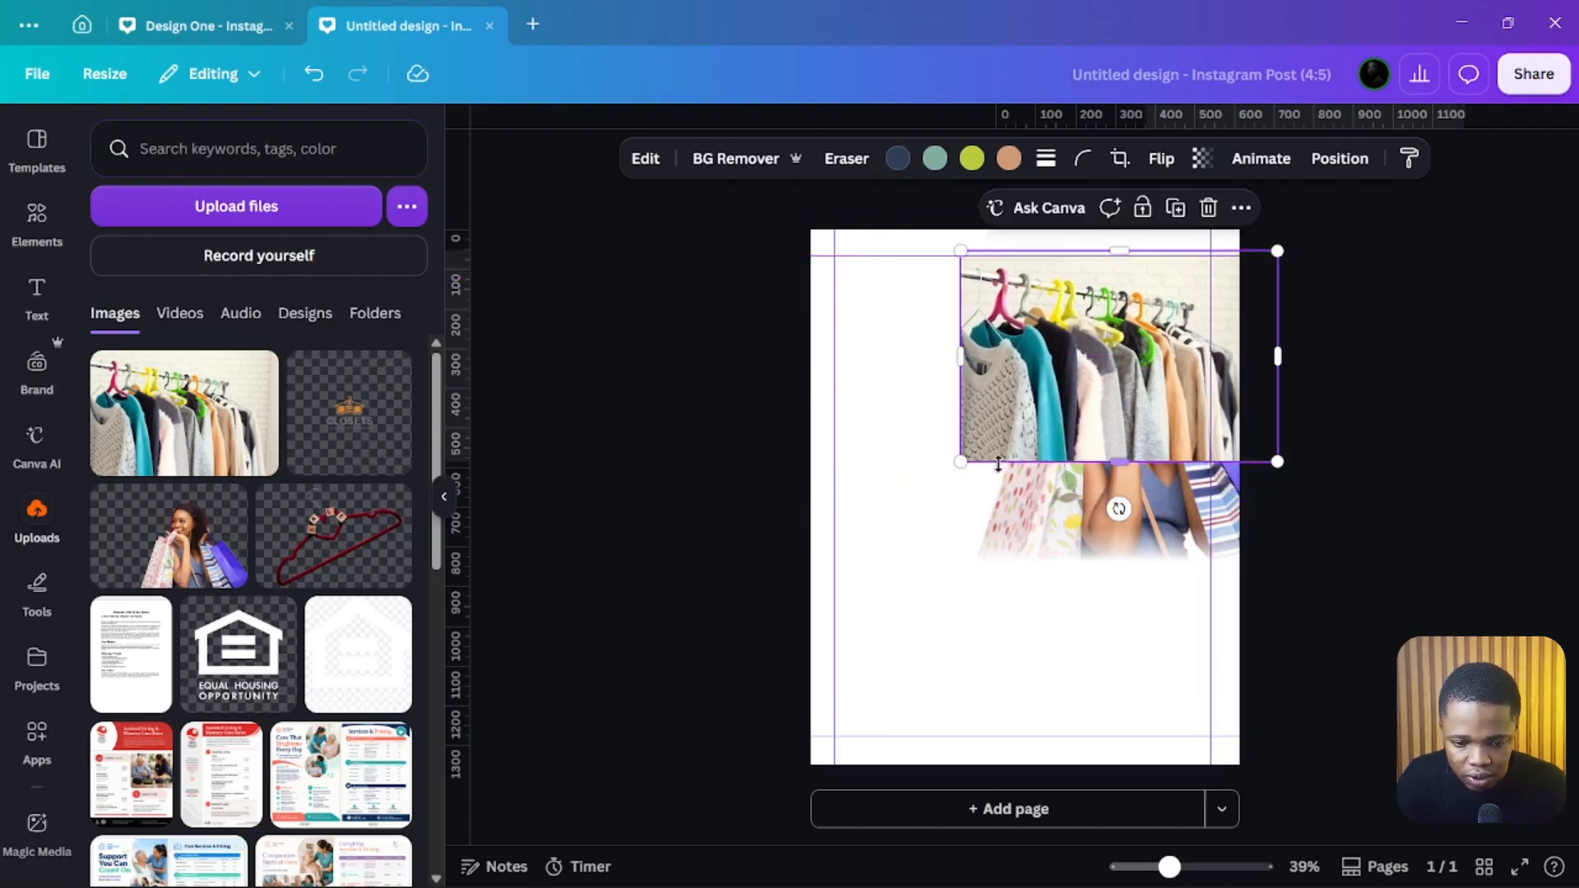
Step: Move the vertical gradient rectangle up over the clothes photo's left edge and straighten it
drag(899, 539, 948, 452)
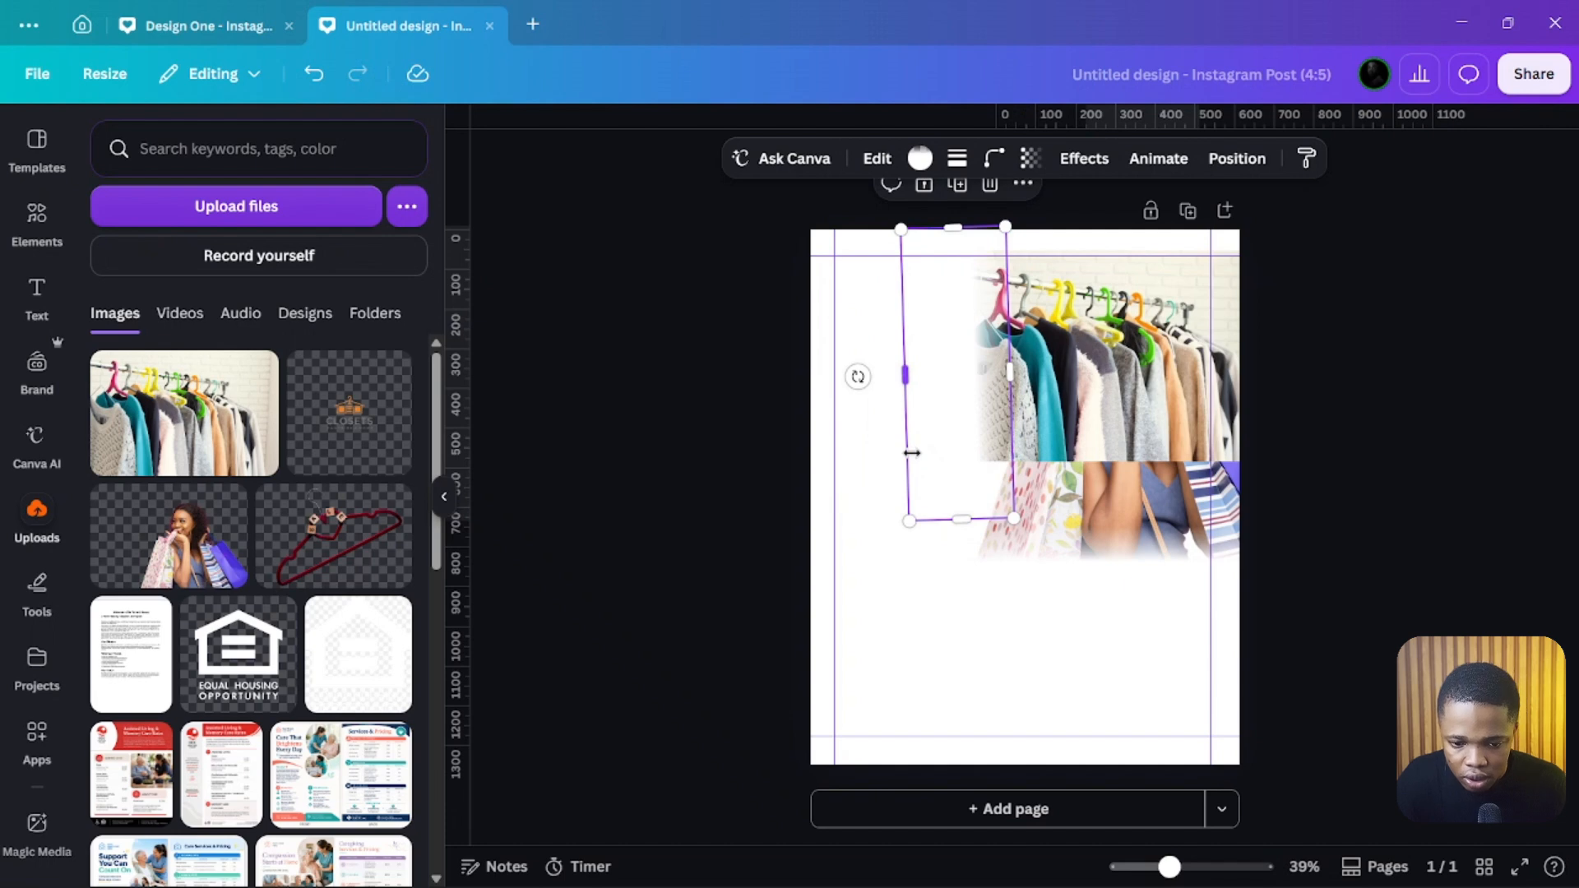
drag(925, 415, 965, 441)
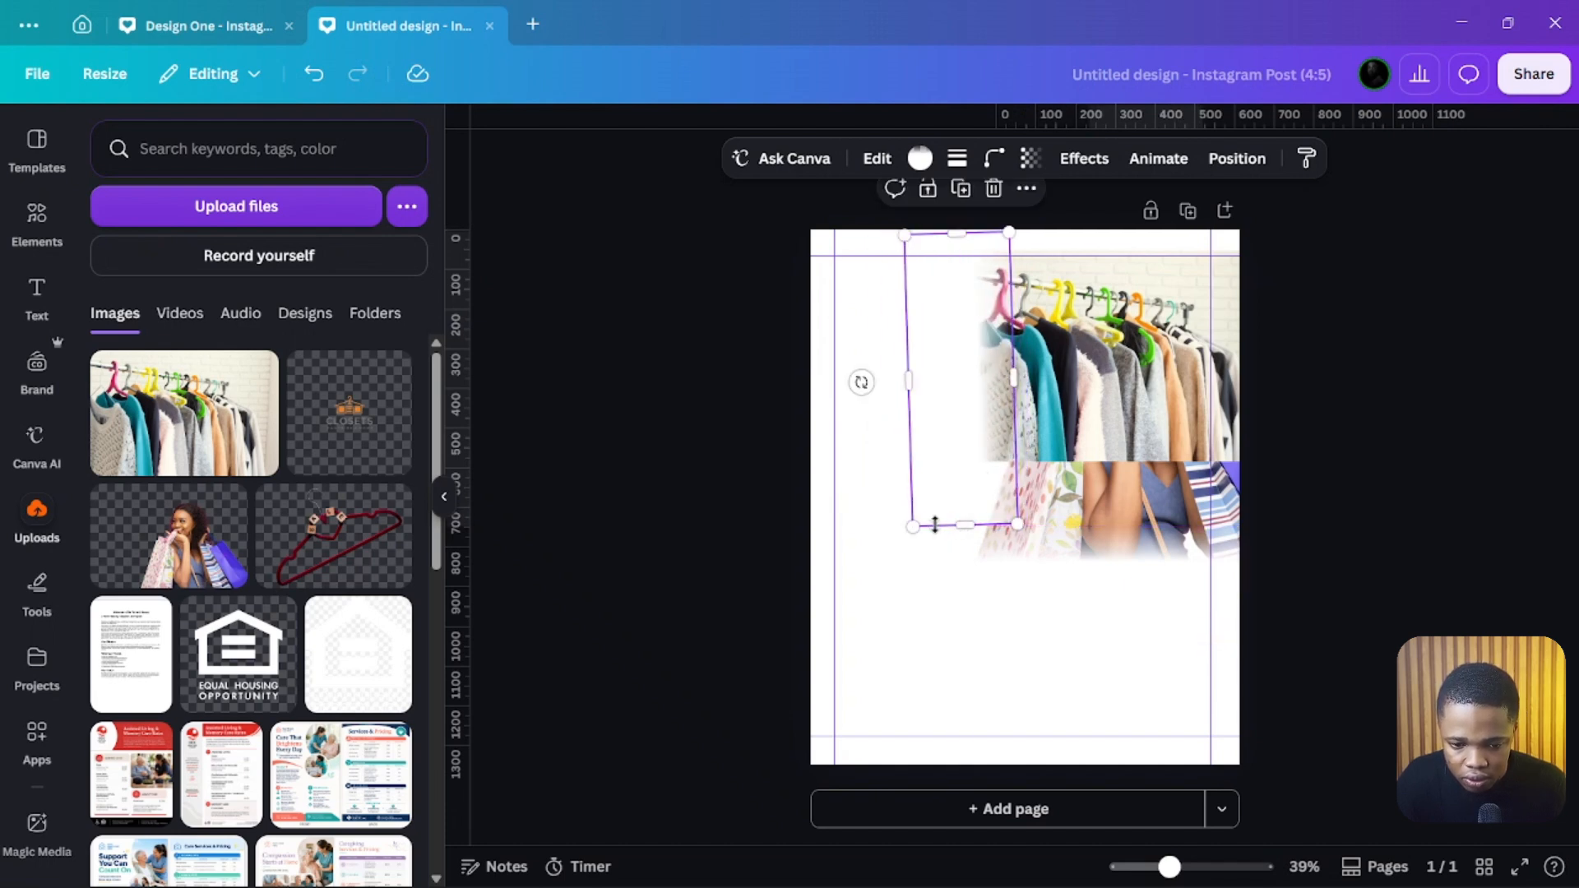
drag(861, 381, 852, 384)
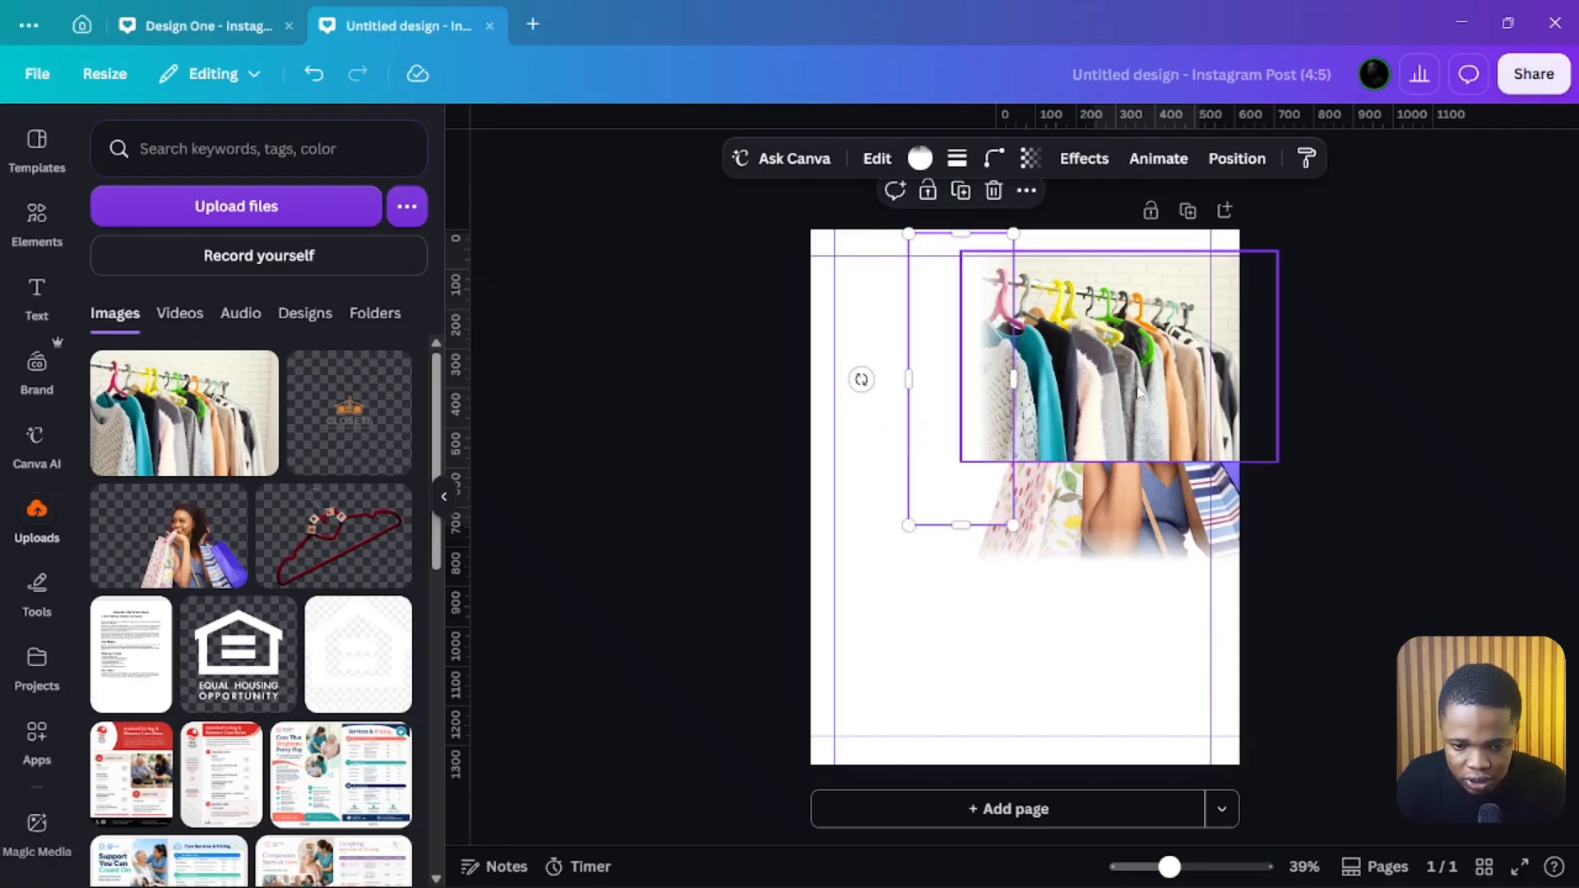
click(1139, 393)
shift+click(924, 339)
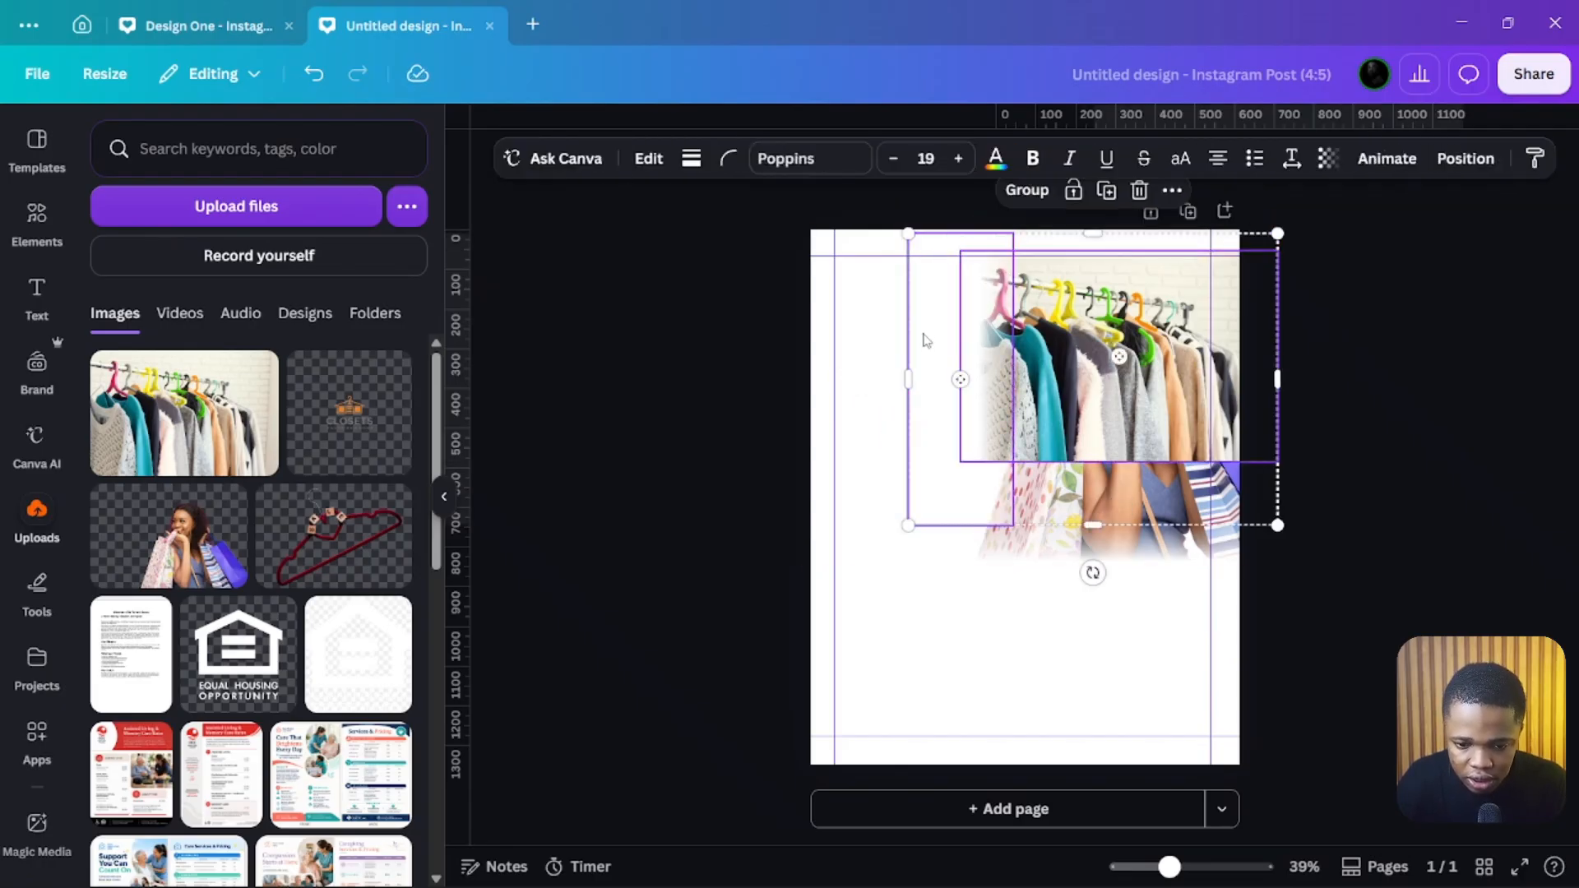
key(ctrl+[)
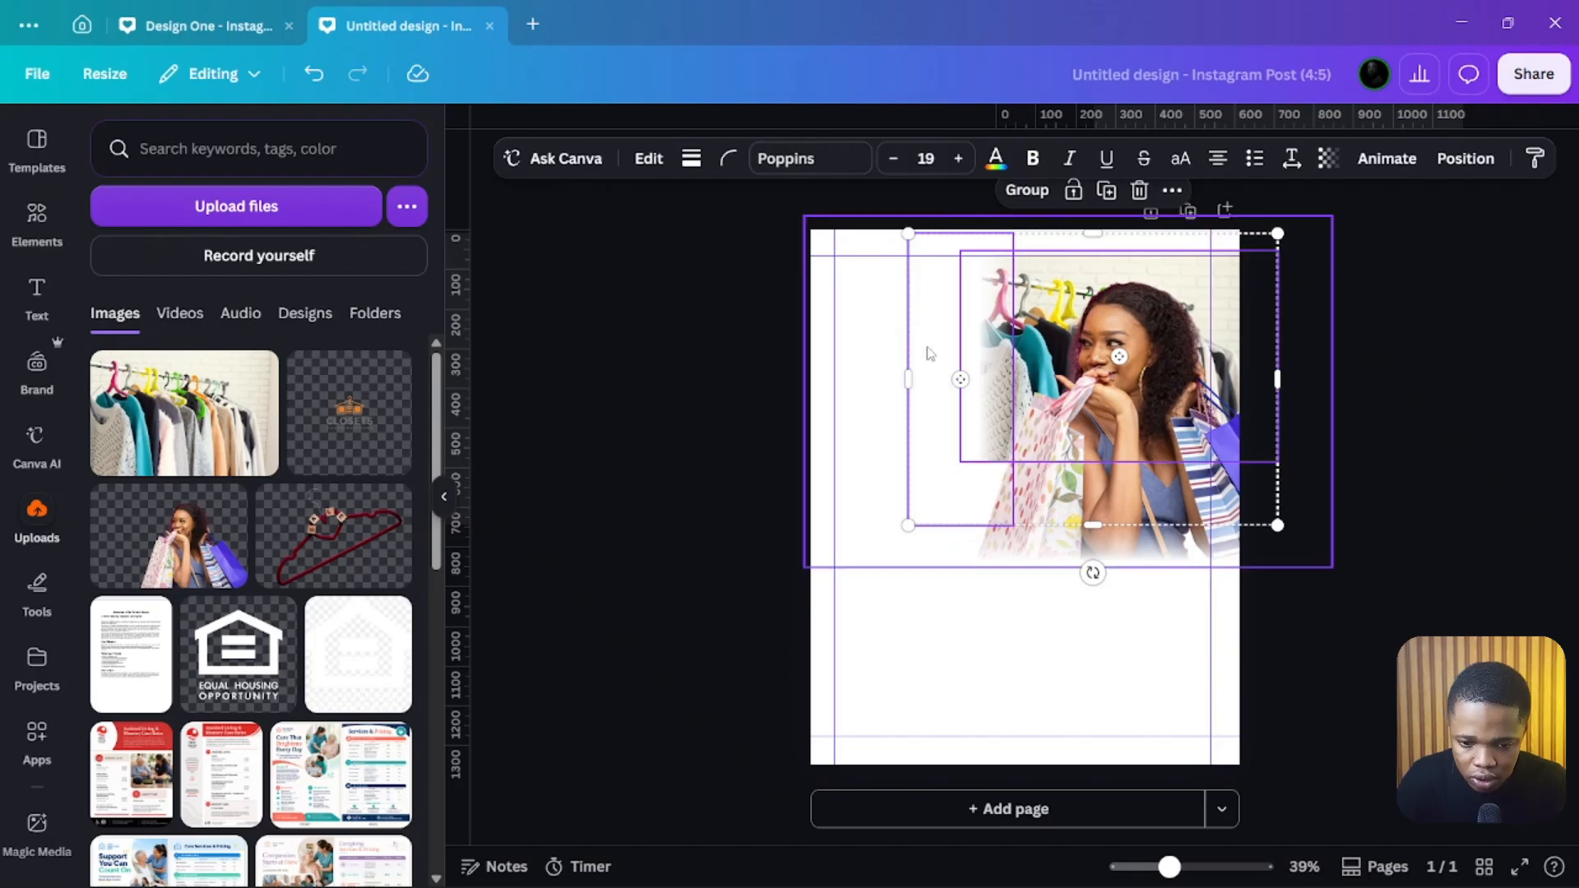
key(ctrl+])
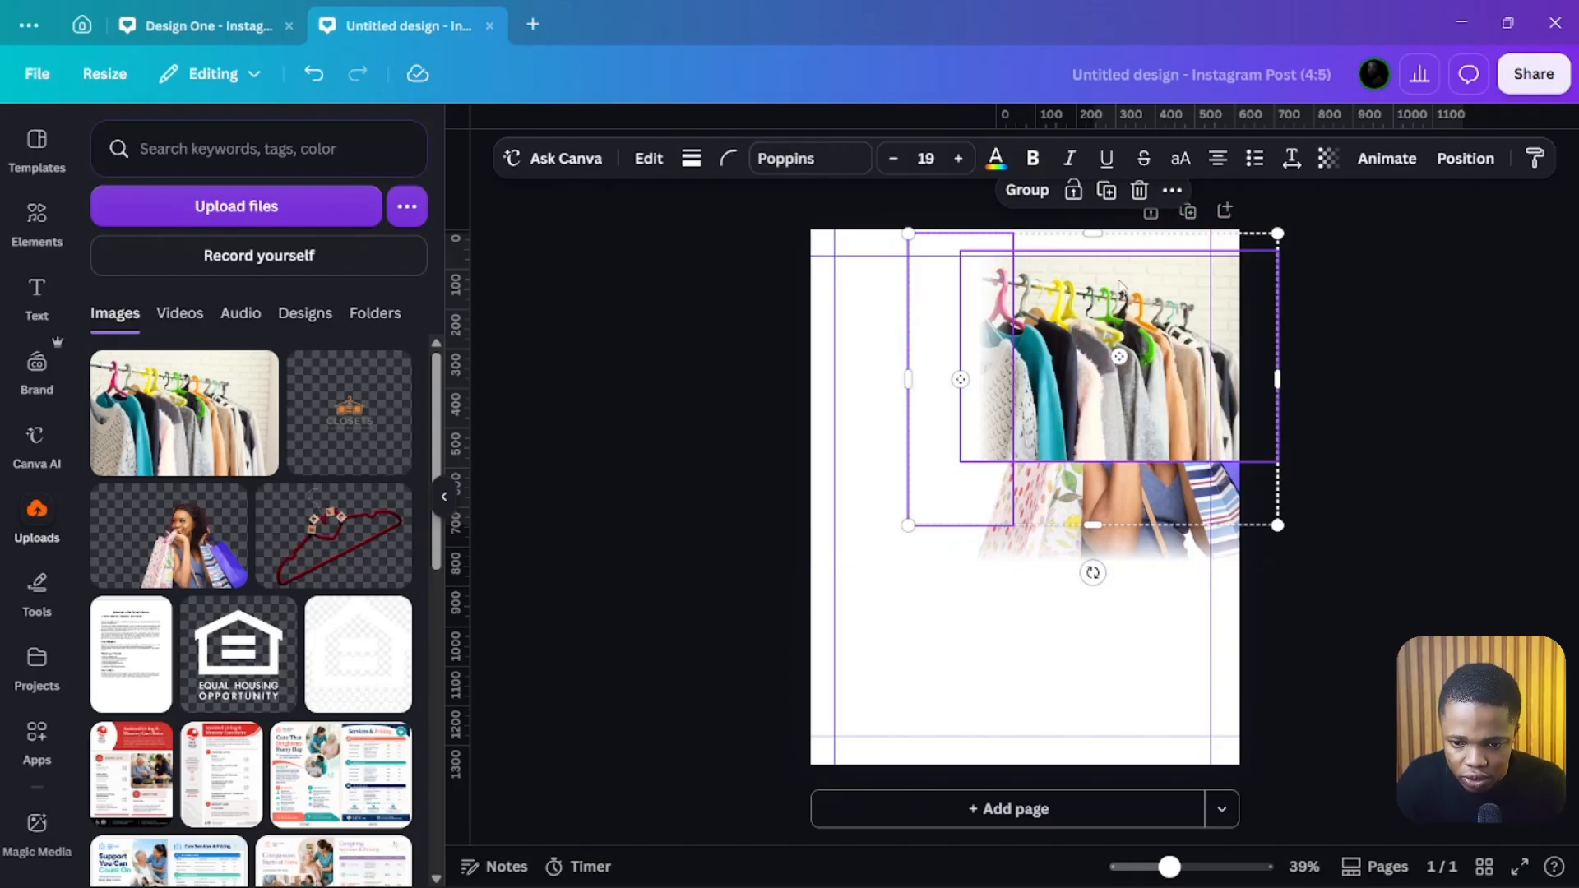
Step: Reorder layers so the woman's photo sits above the vertical gradient and clothes photo, below the horizontal gradient
click(1466, 161)
click(366, 185)
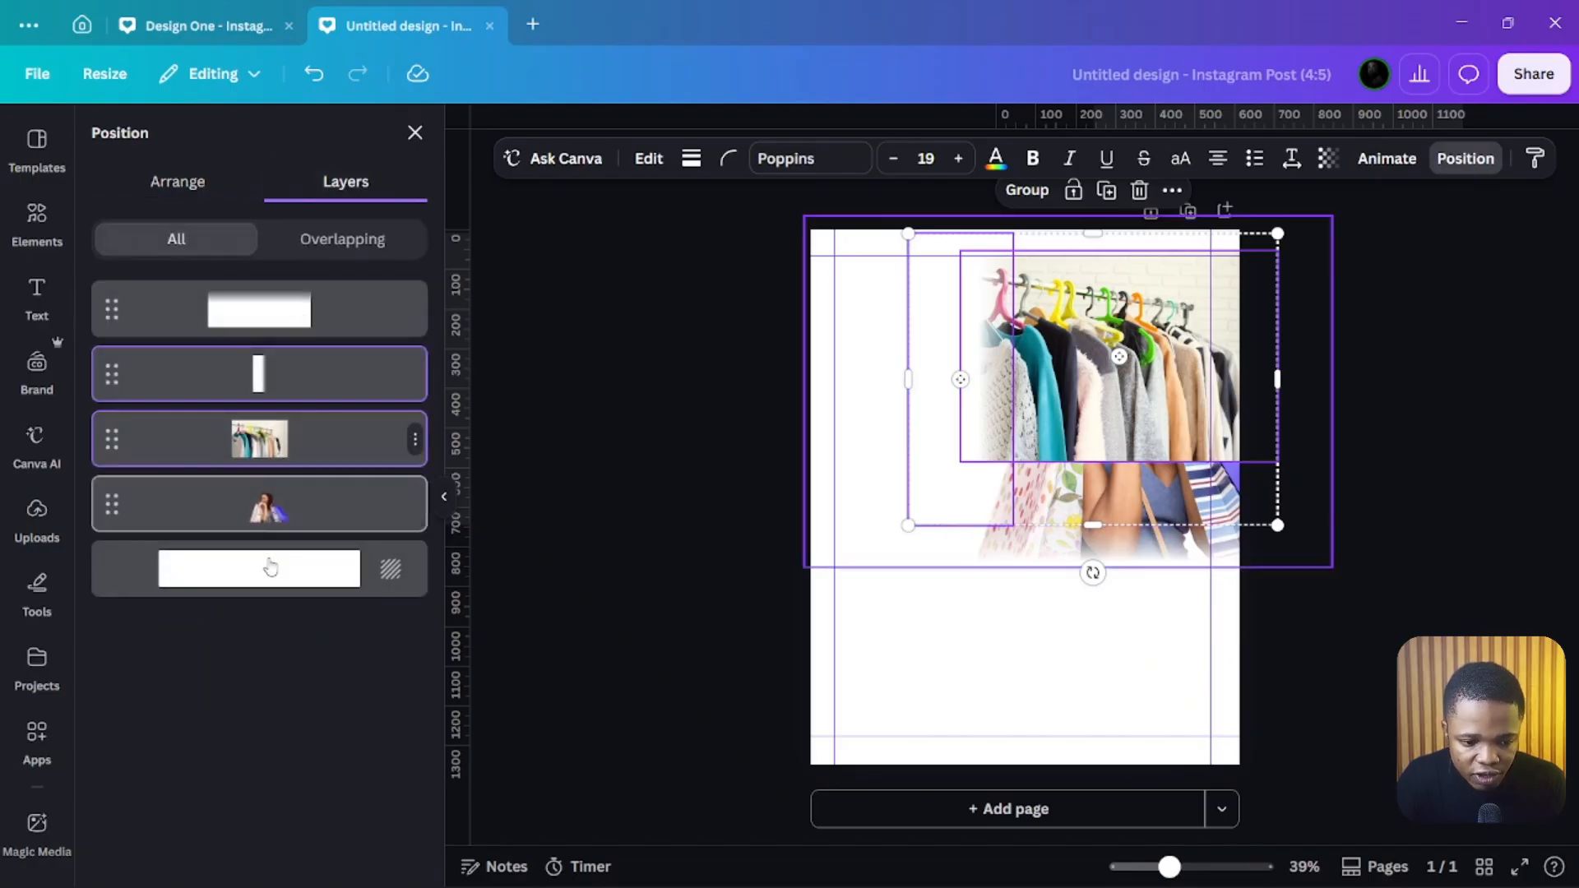
click(259, 508)
click(282, 568)
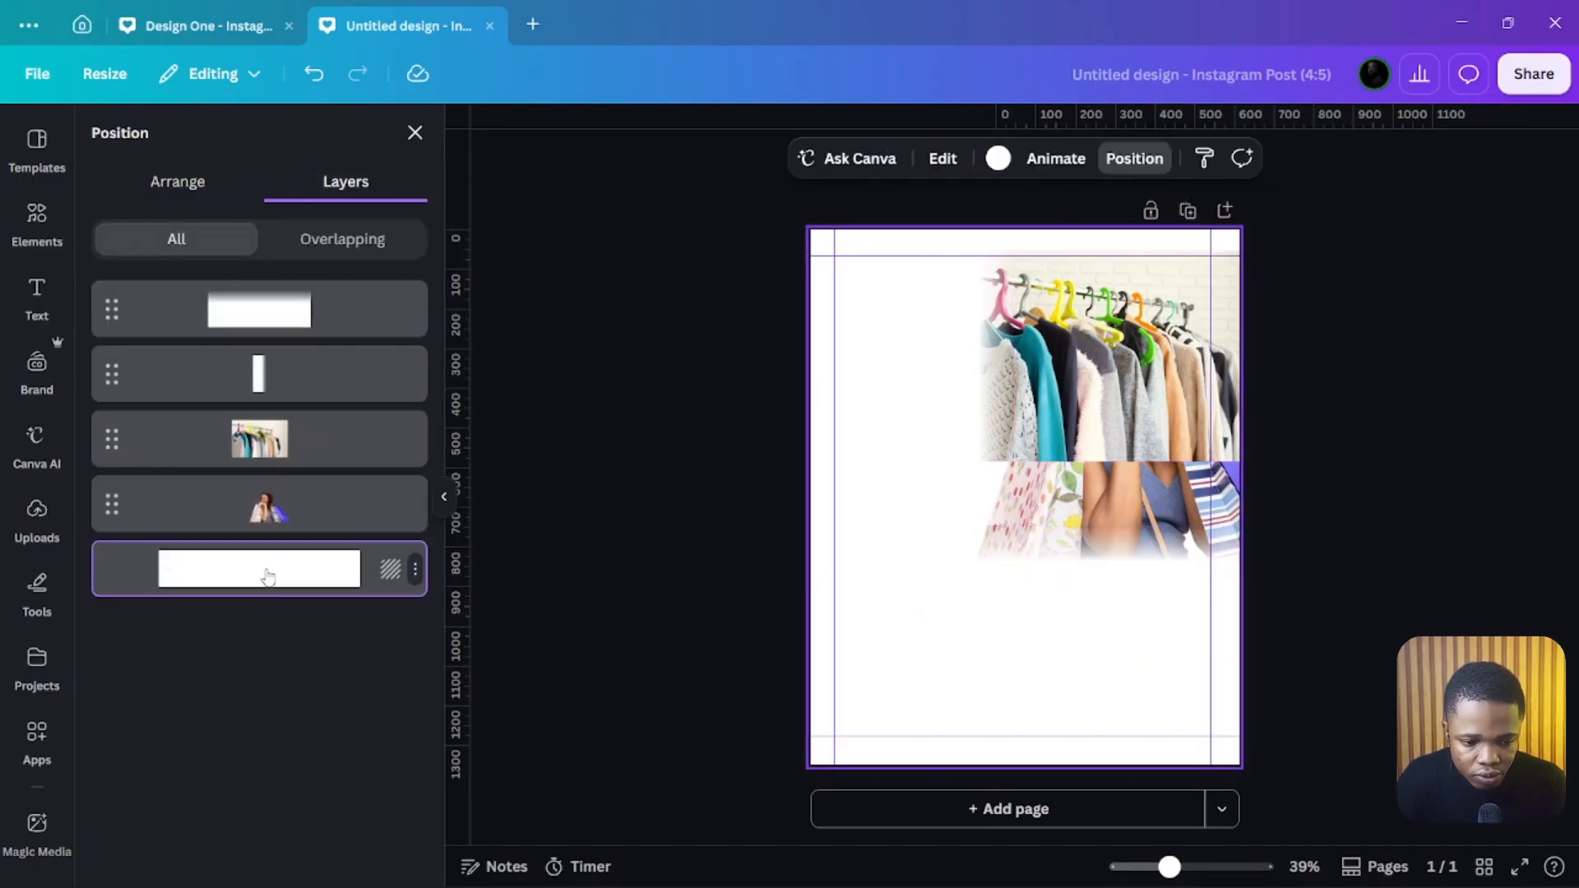
click(278, 510)
drag(288, 494, 309, 283)
drag(279, 372, 278, 503)
drag(282, 447, 296, 374)
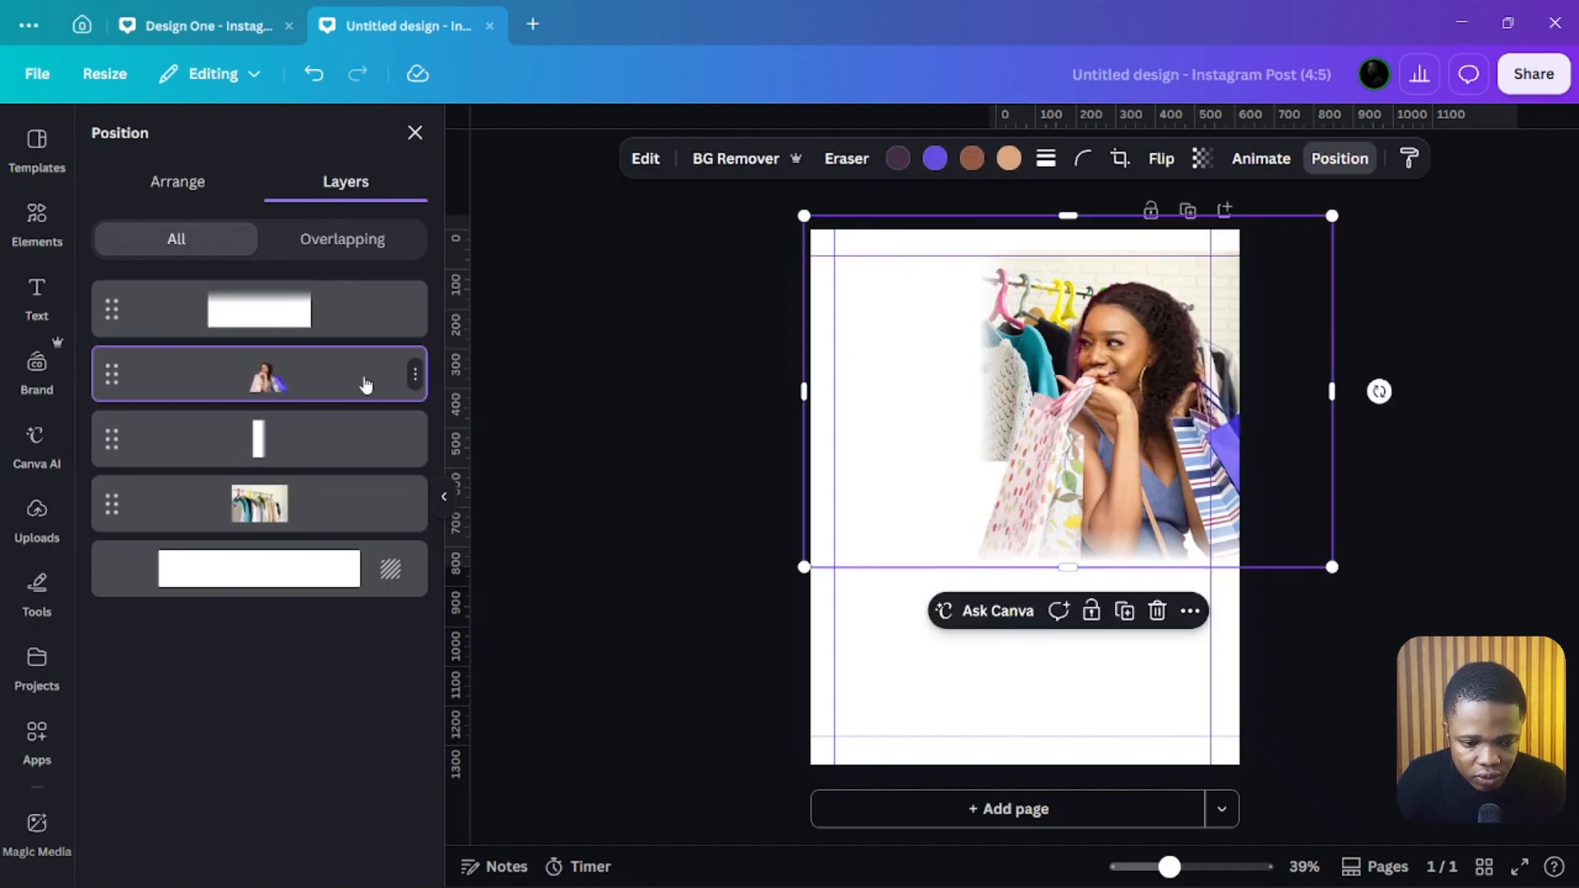
Step: Crop the woman's photo, trimming its empty left area and the overflow past the right edge
click(827, 647)
click(941, 389)
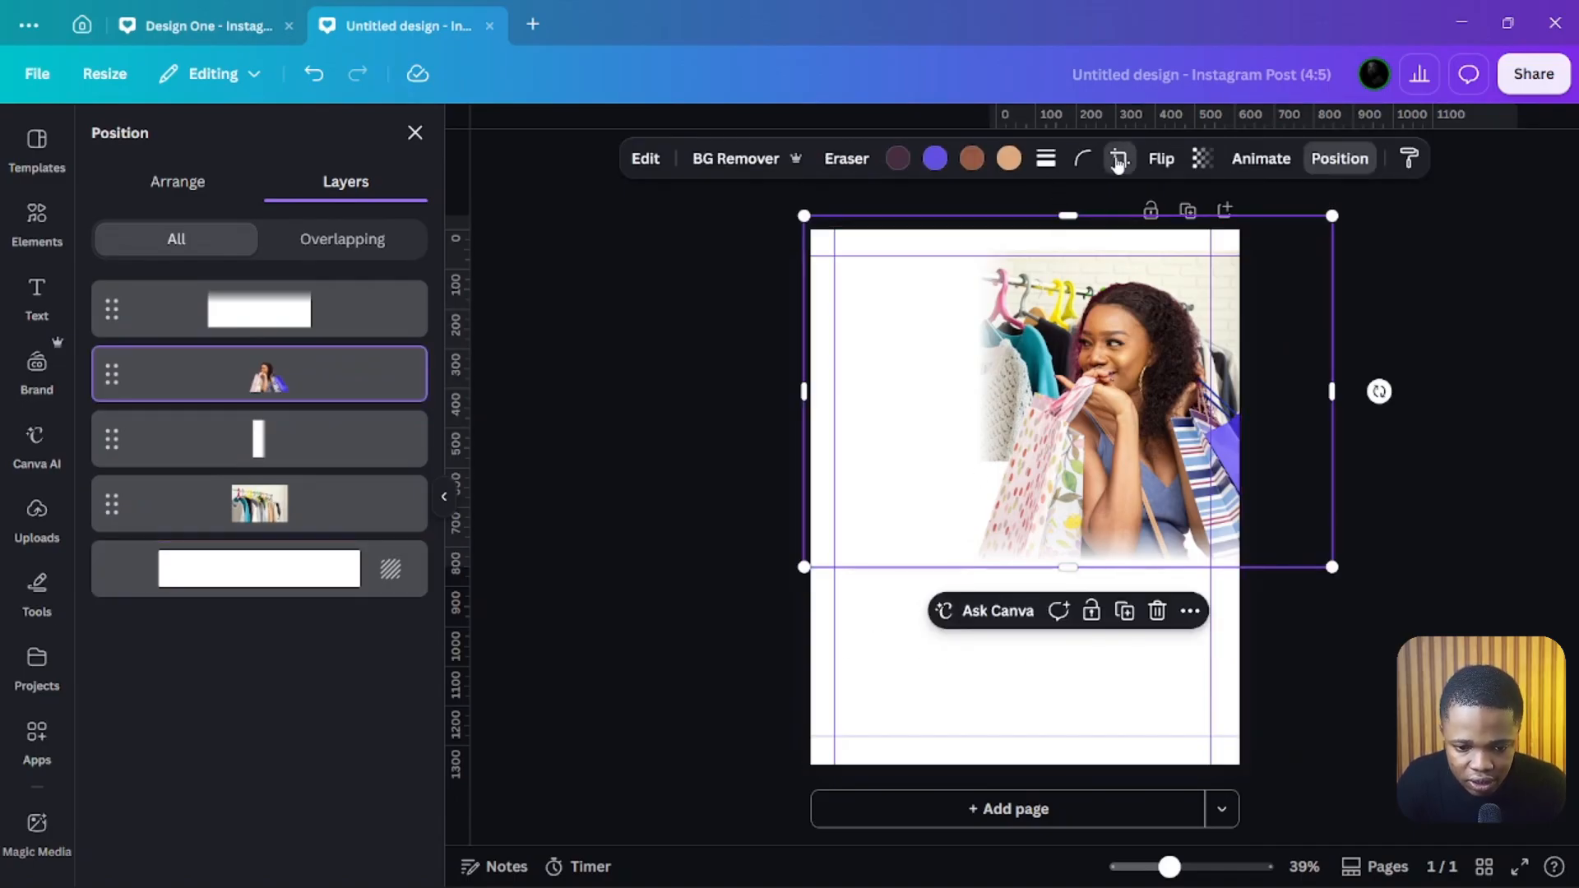
double_click(1035, 380)
drag(812, 216, 978, 241)
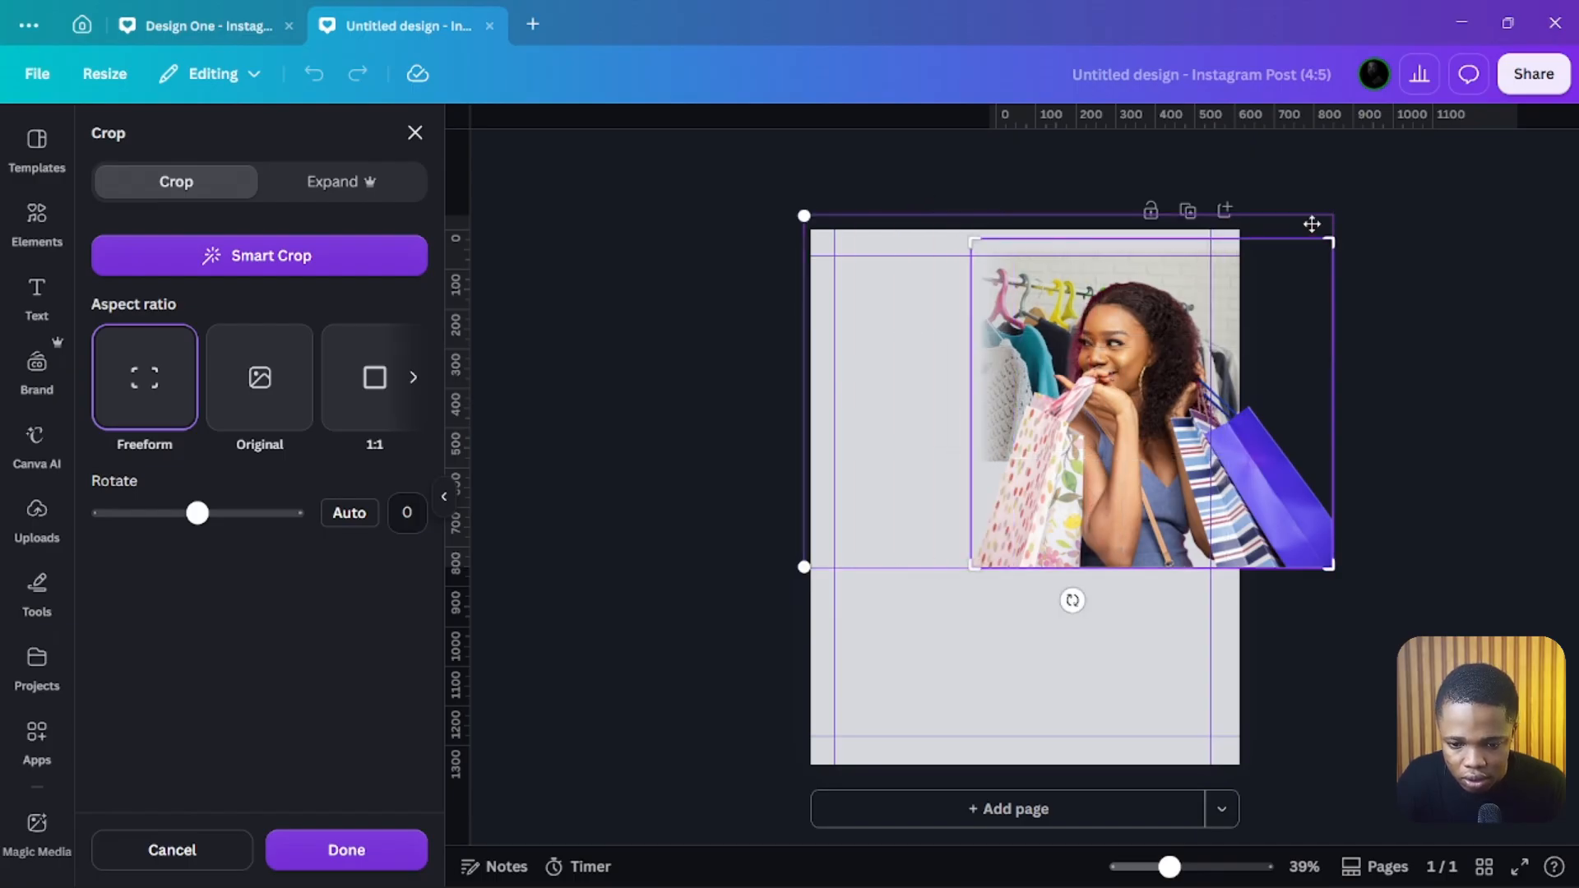
drag(1334, 239, 1291, 251)
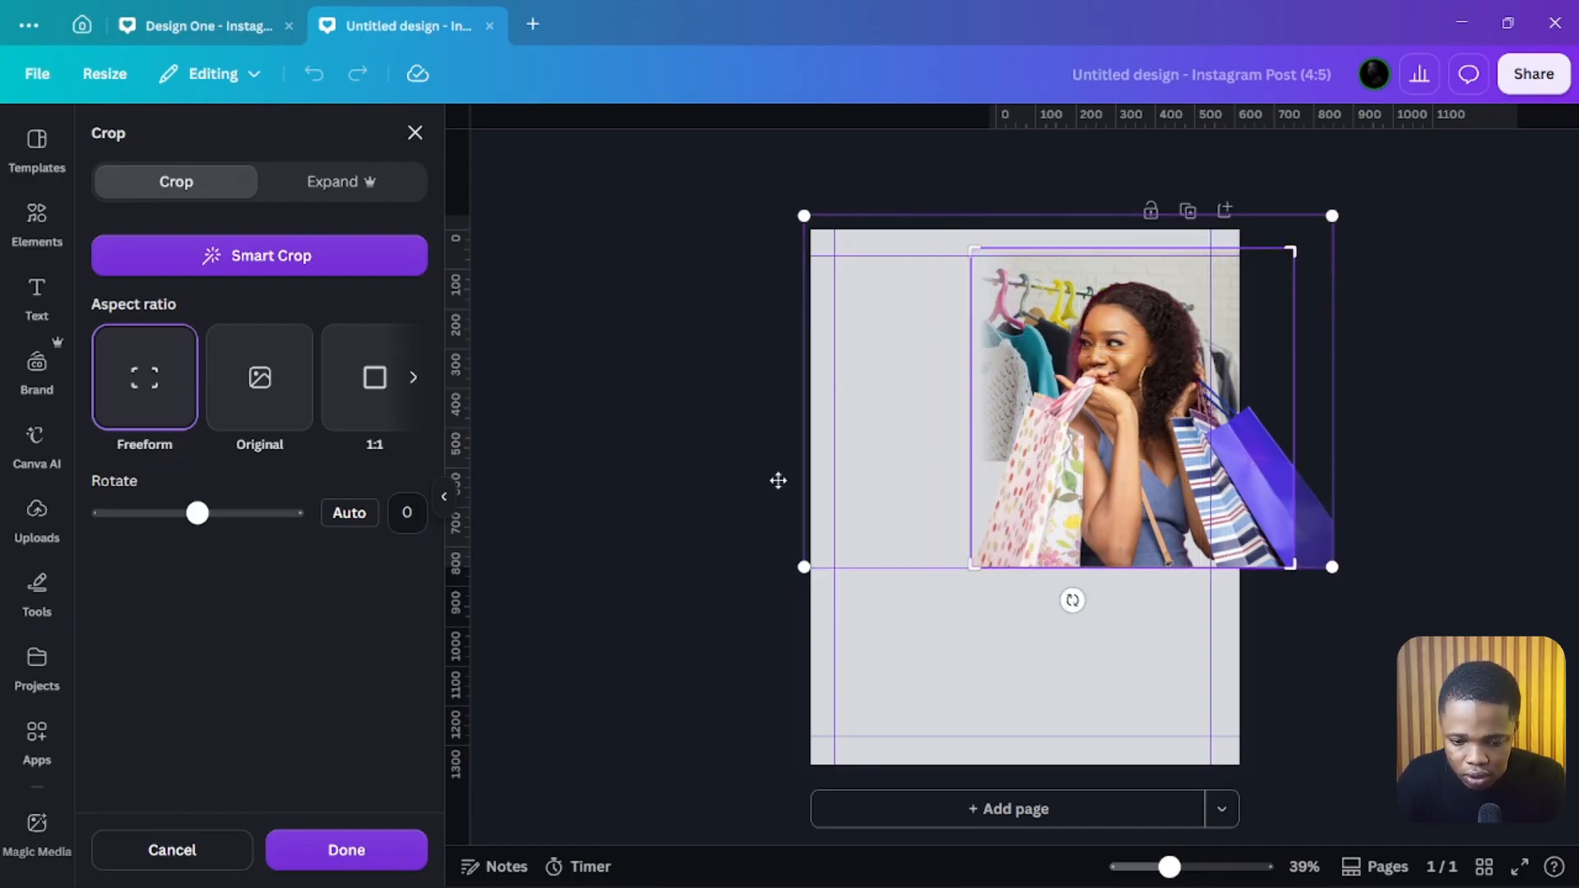
key(Return)
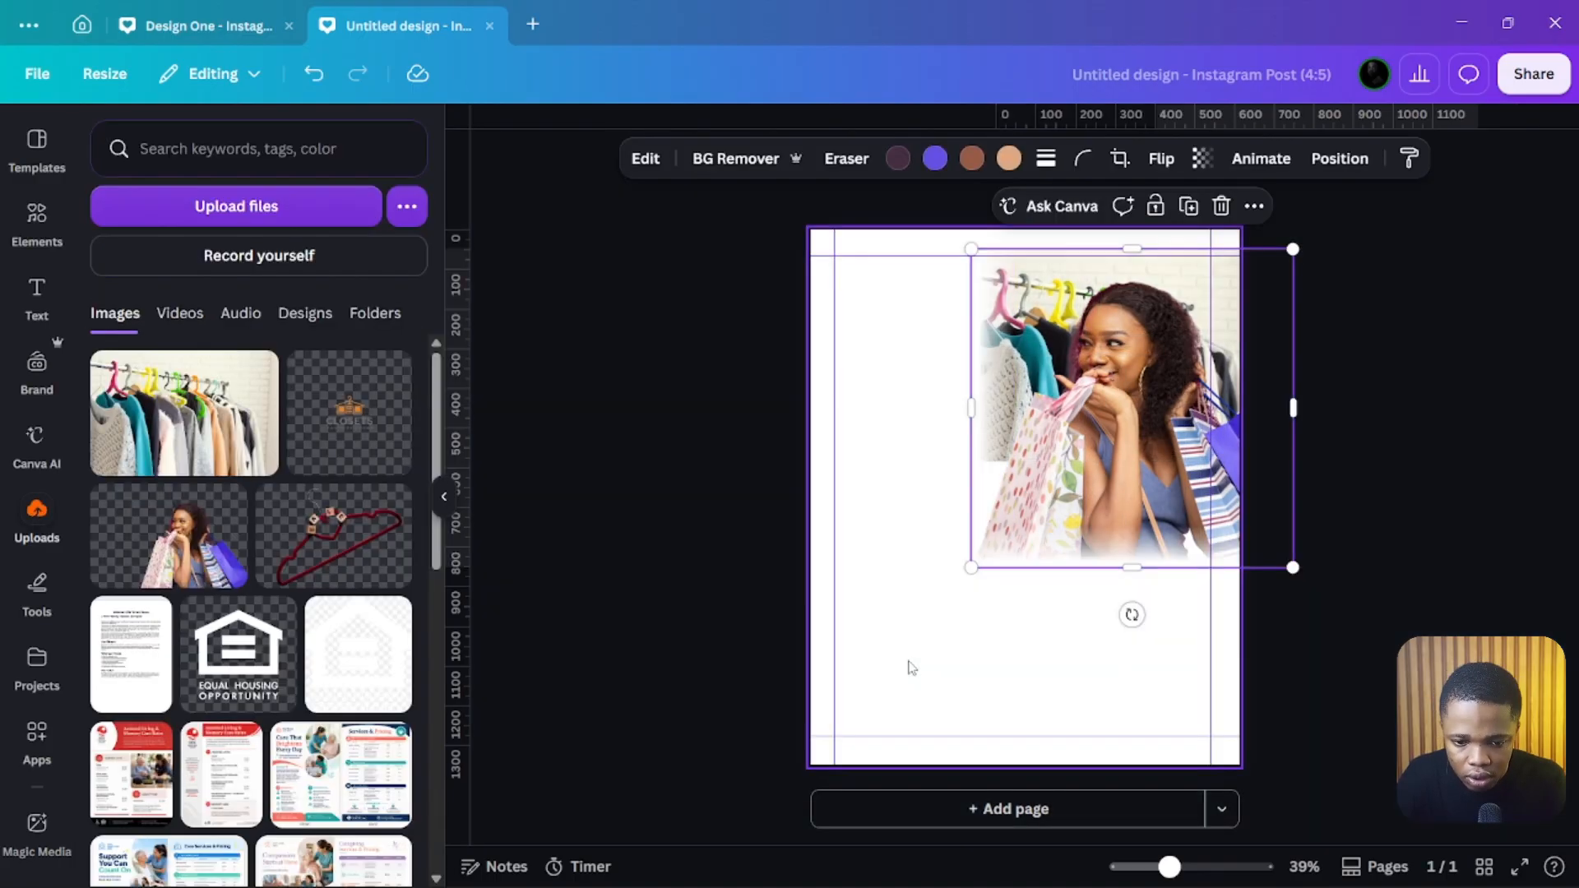
Step: Widen the vertical gradient rectangle slightly to the right over the photo's edge
click(915, 344)
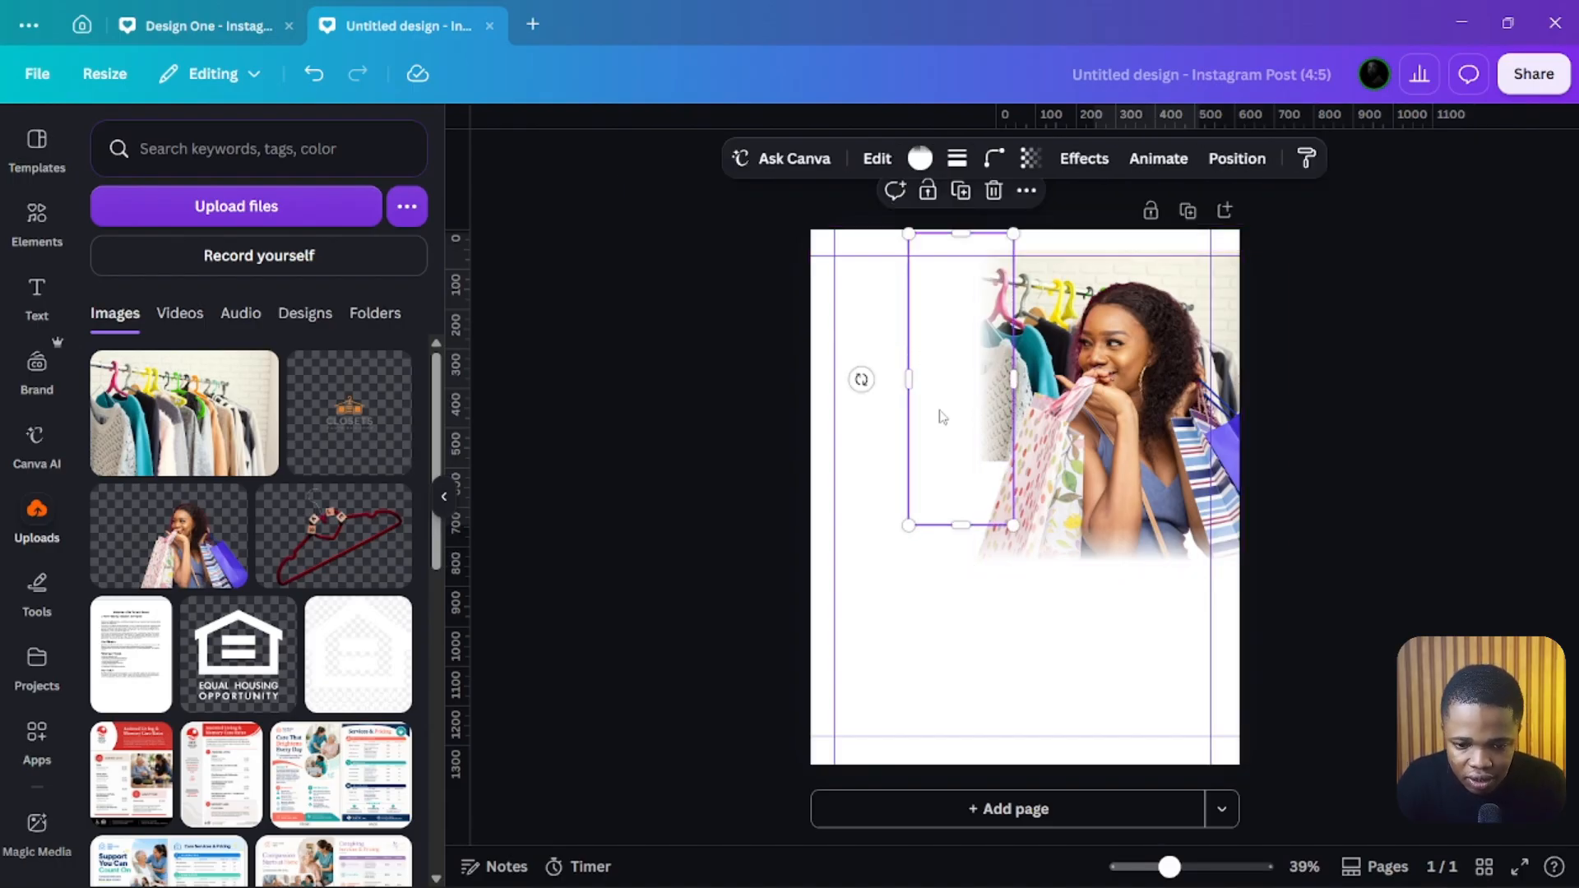
mouse_move(1014, 380)
mouse_down()
mouse_move(1050, 377)
mouse_move(1011, 377)
mouse_move(1036, 379)
mouse_up()
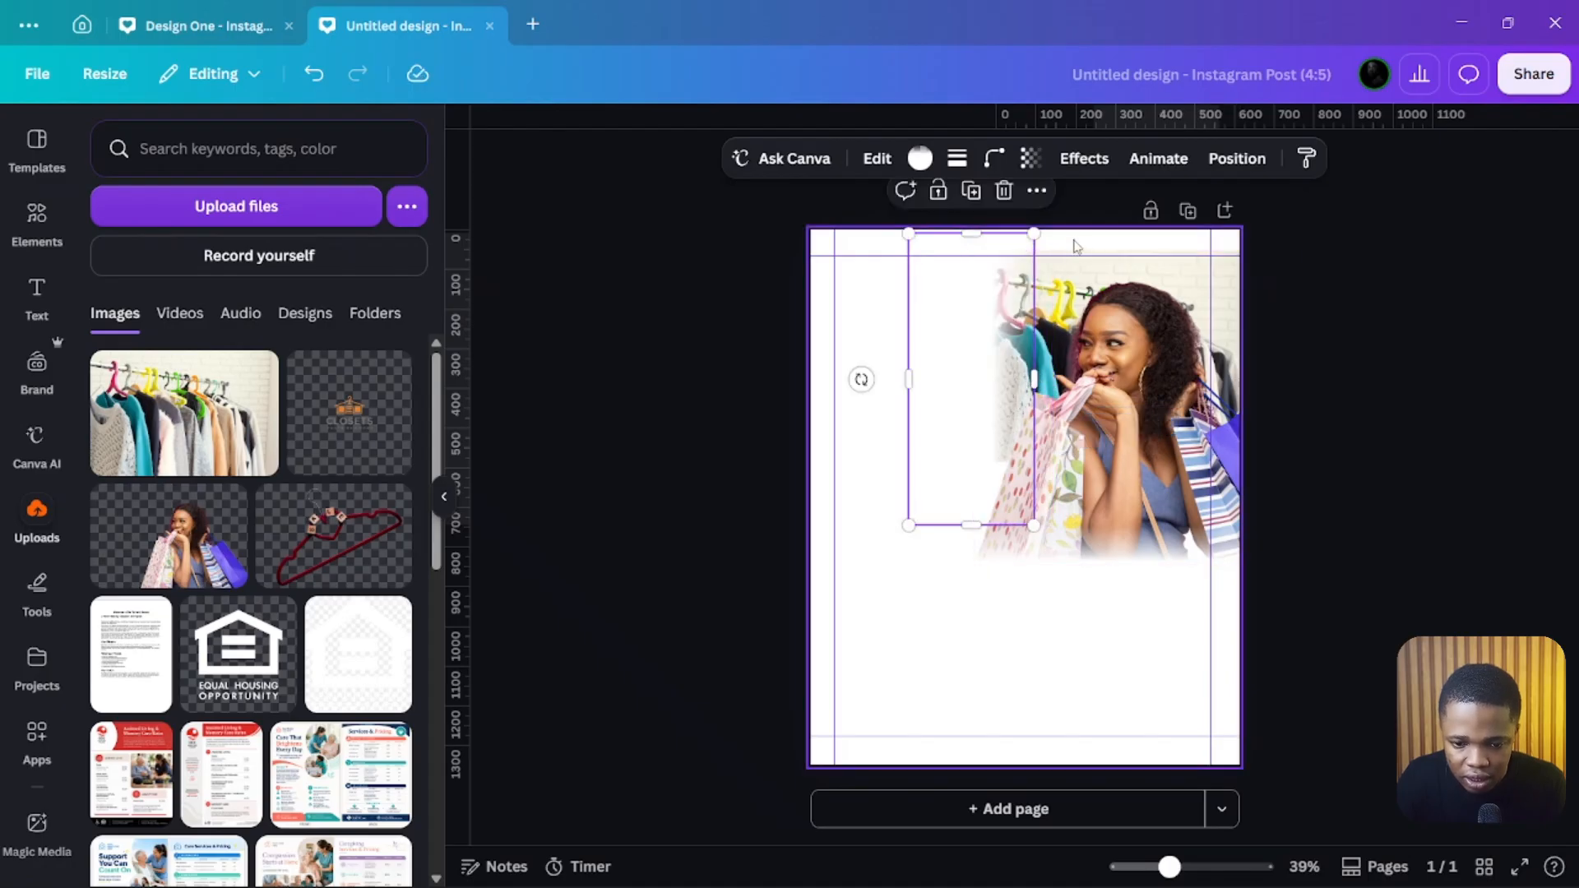
Step: Set the clothes-rack photo's transparency to 17 and deselect it
click(1241, 161)
click(319, 516)
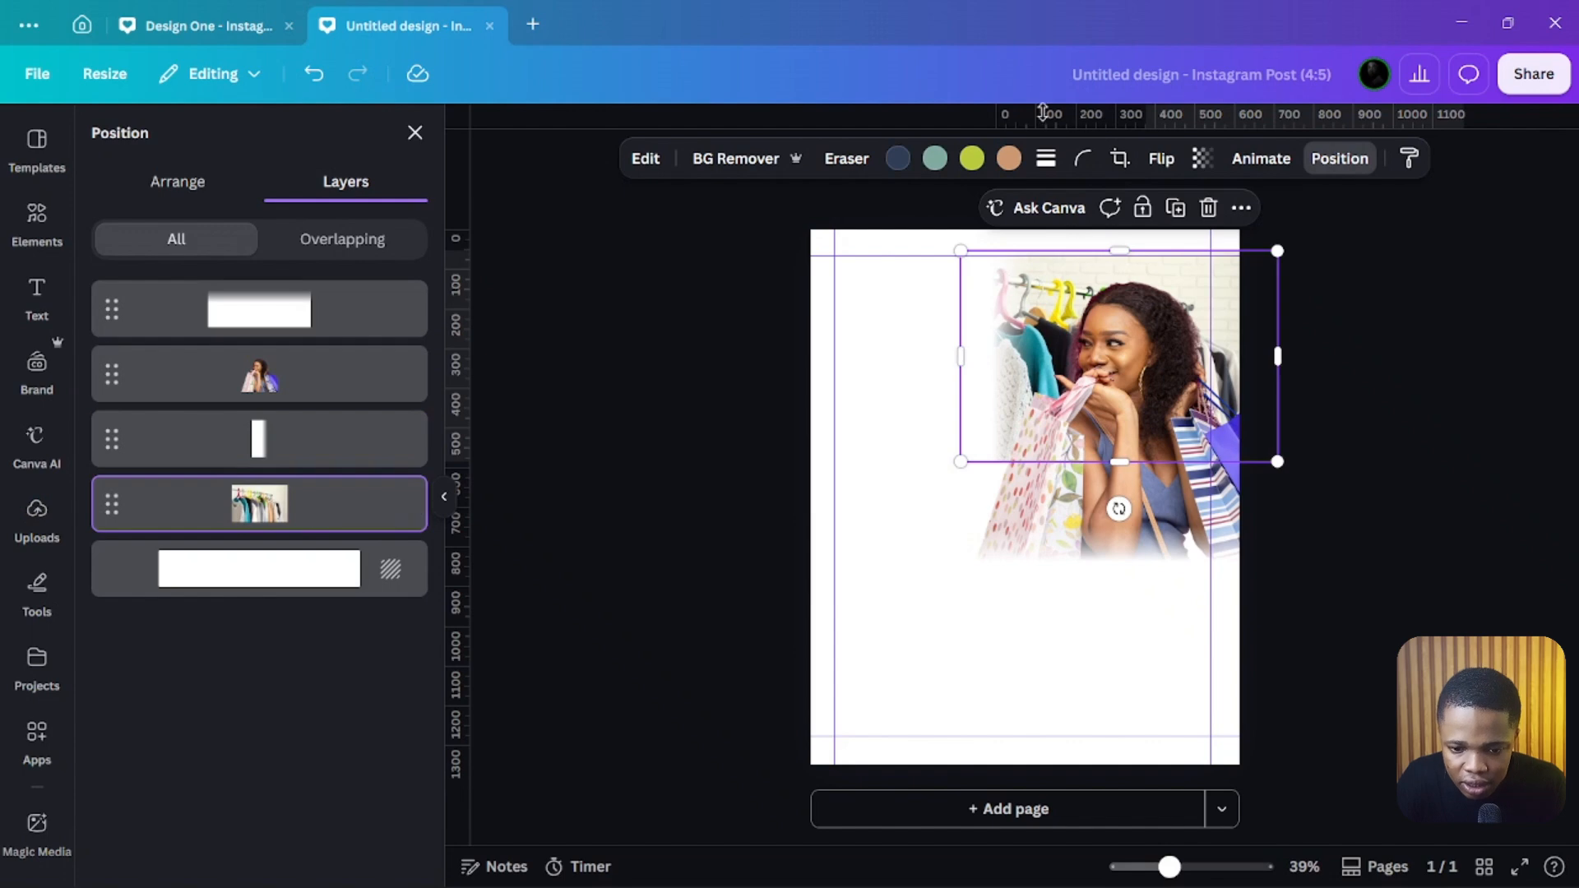
click(1203, 161)
drag(1252, 242, 1122, 241)
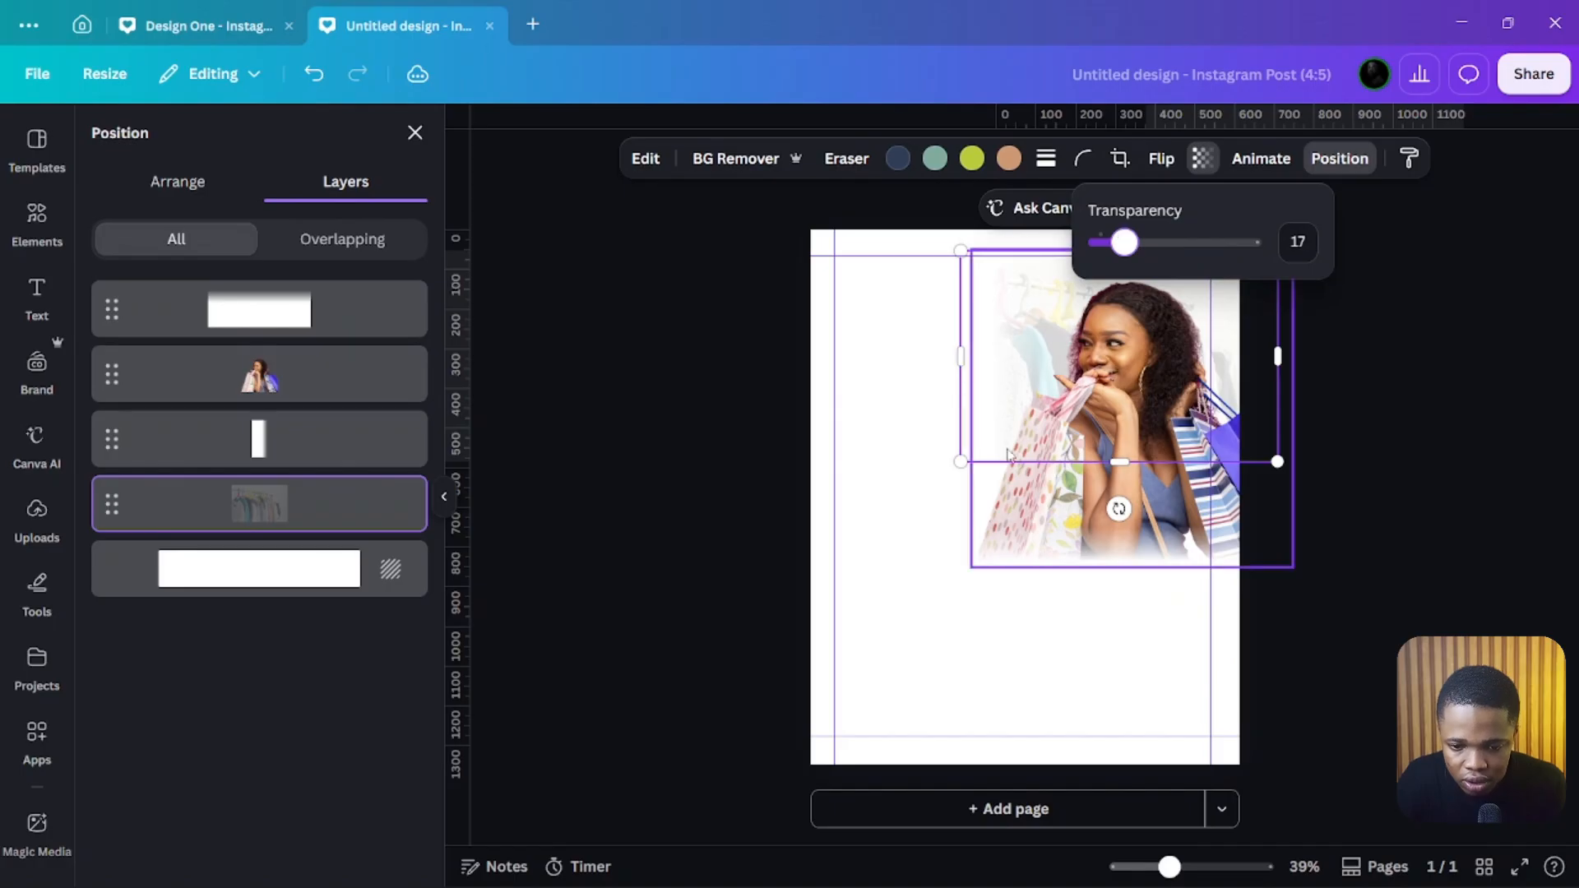
click(848, 682)
click(704, 451)
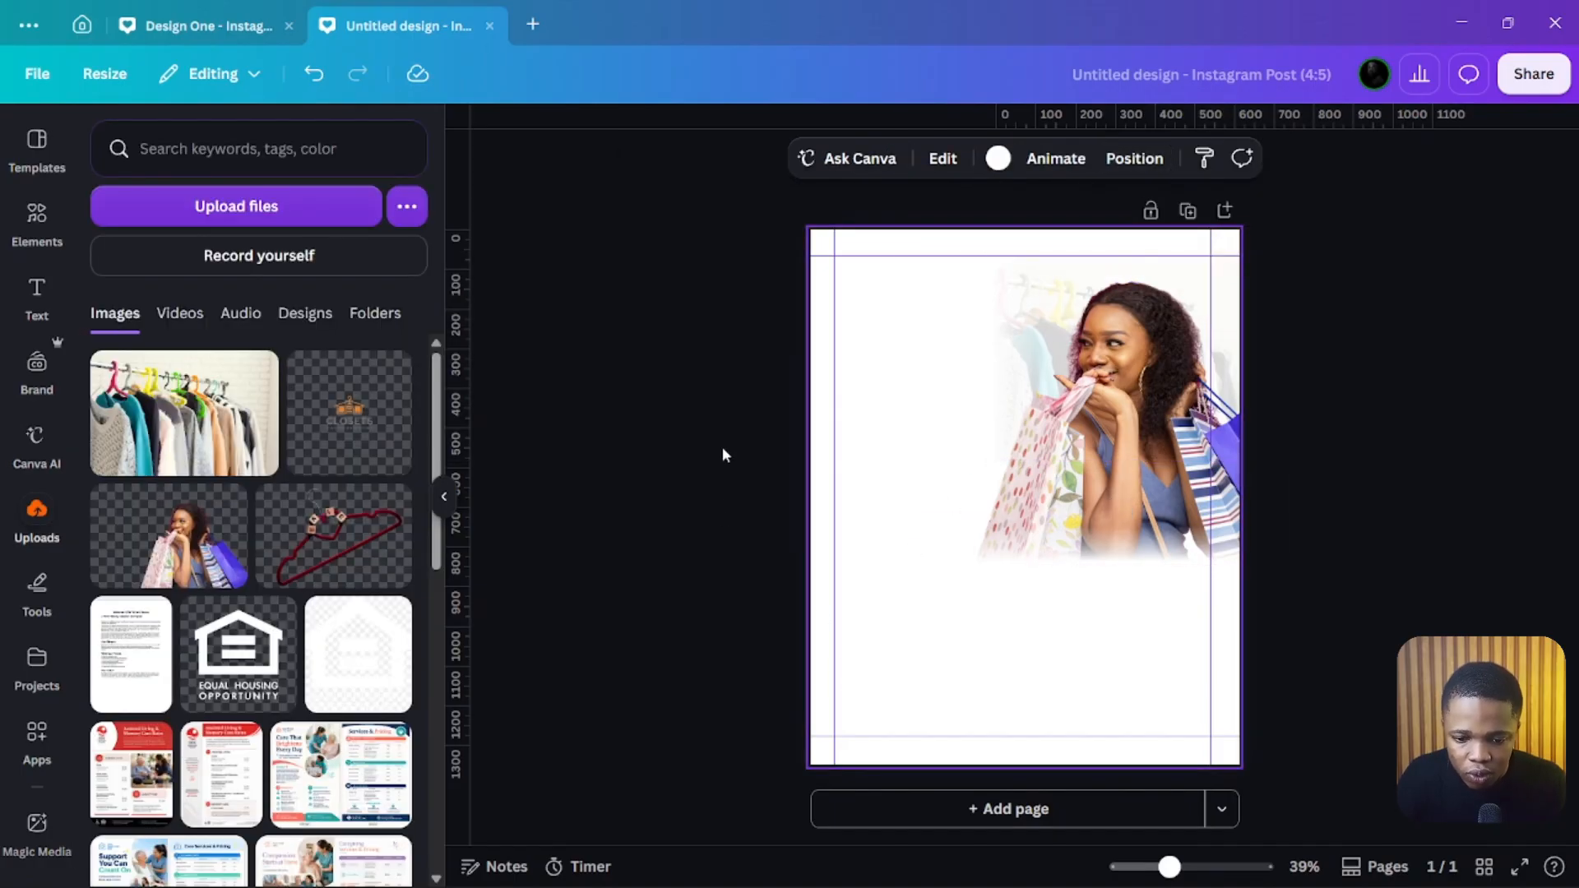
Step: Select the photos and gradient shapes together and lock them in place
drag(702, 281, 1302, 625)
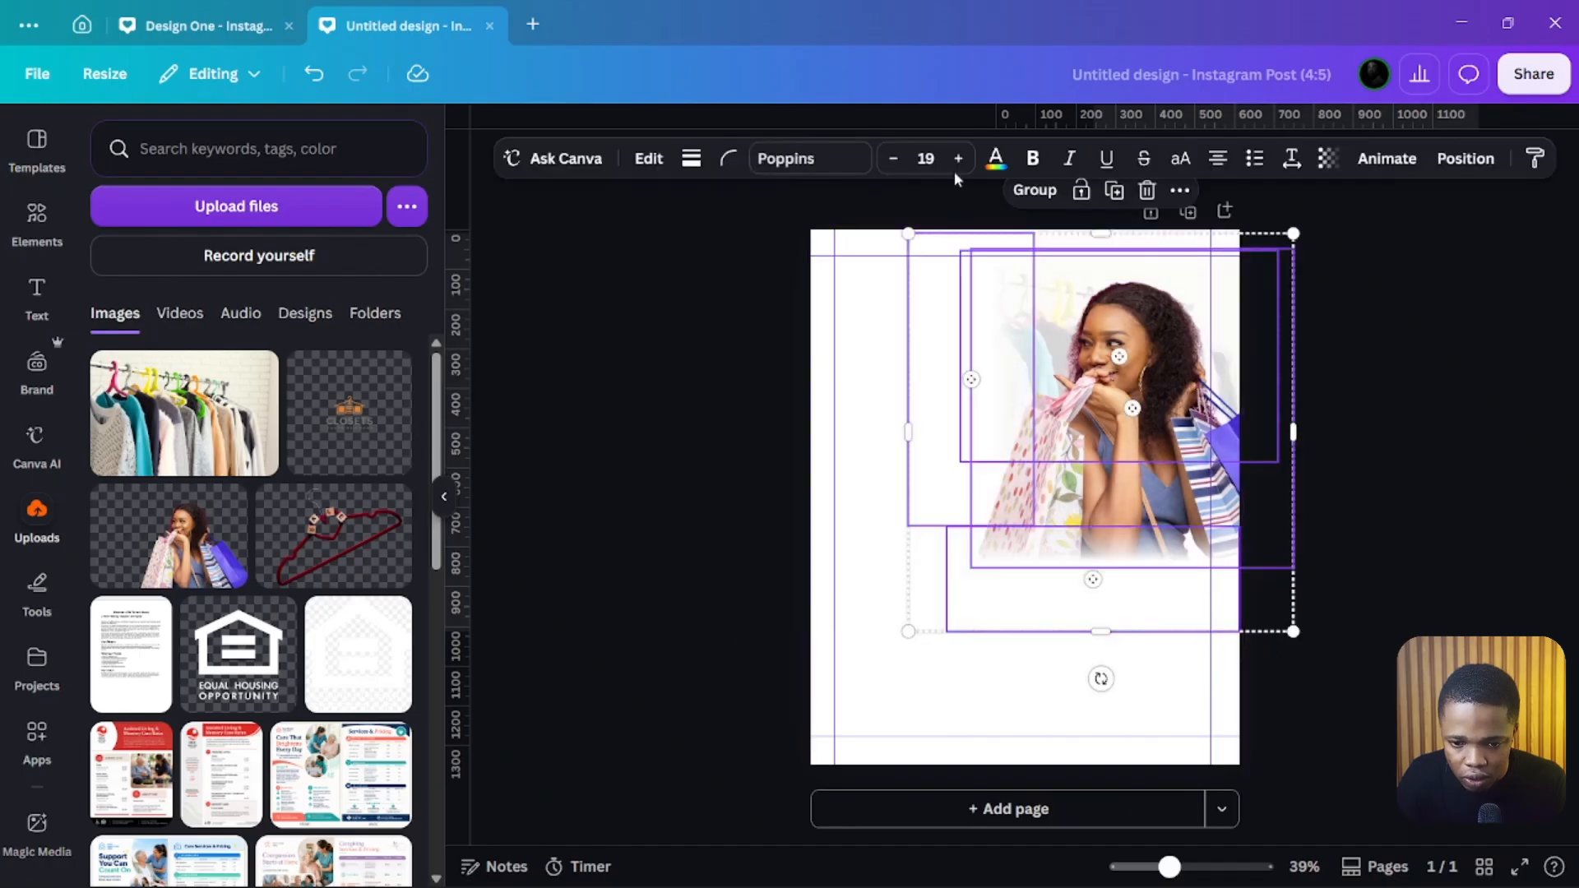
click(1151, 213)
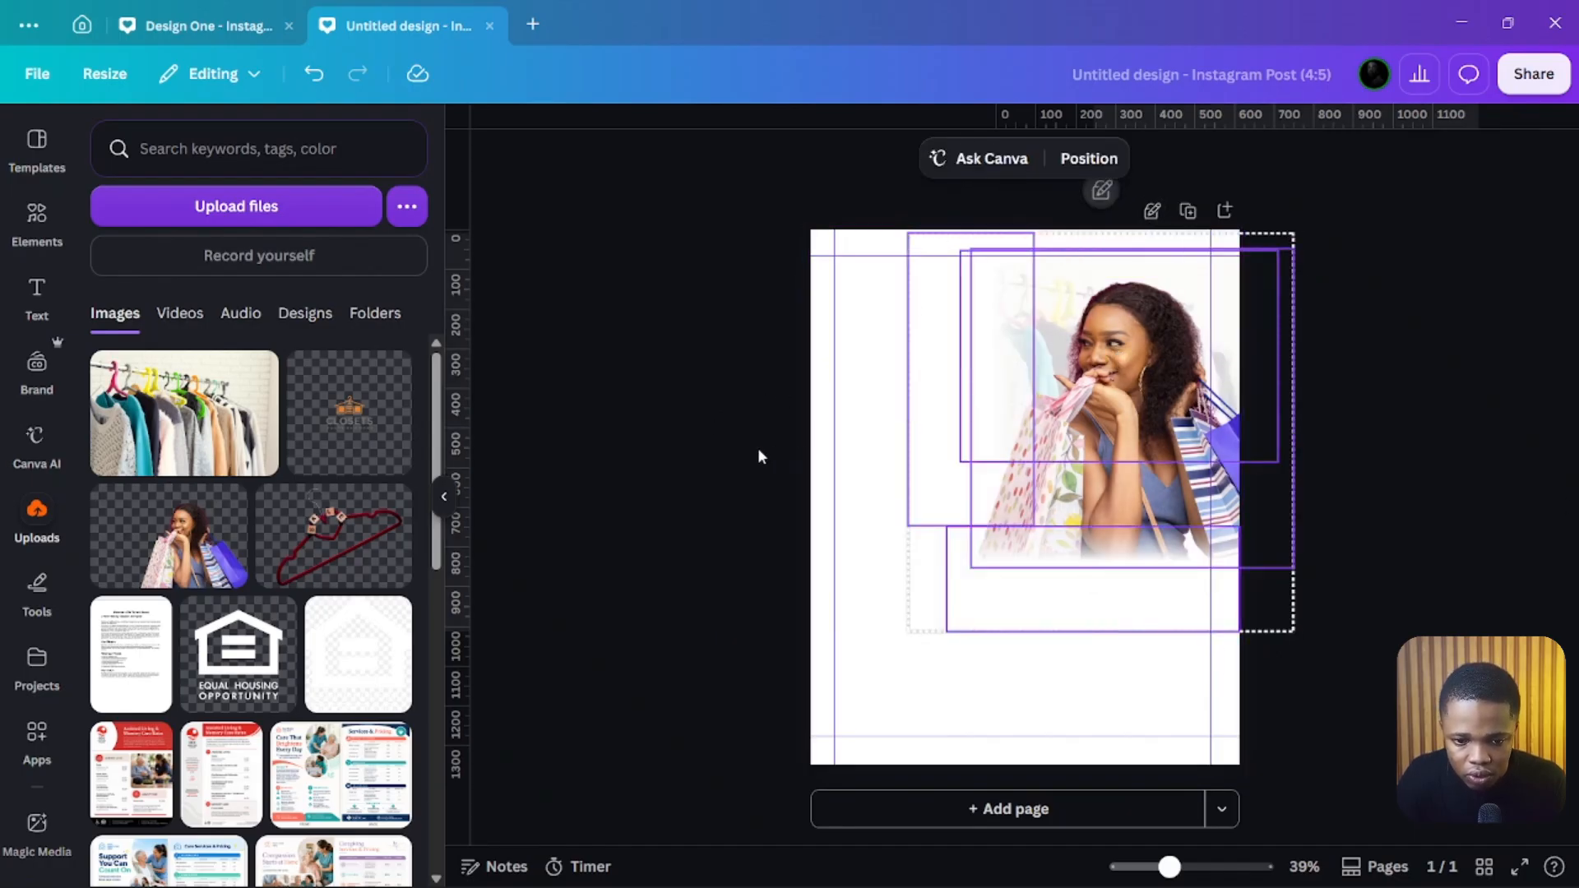
click(838, 429)
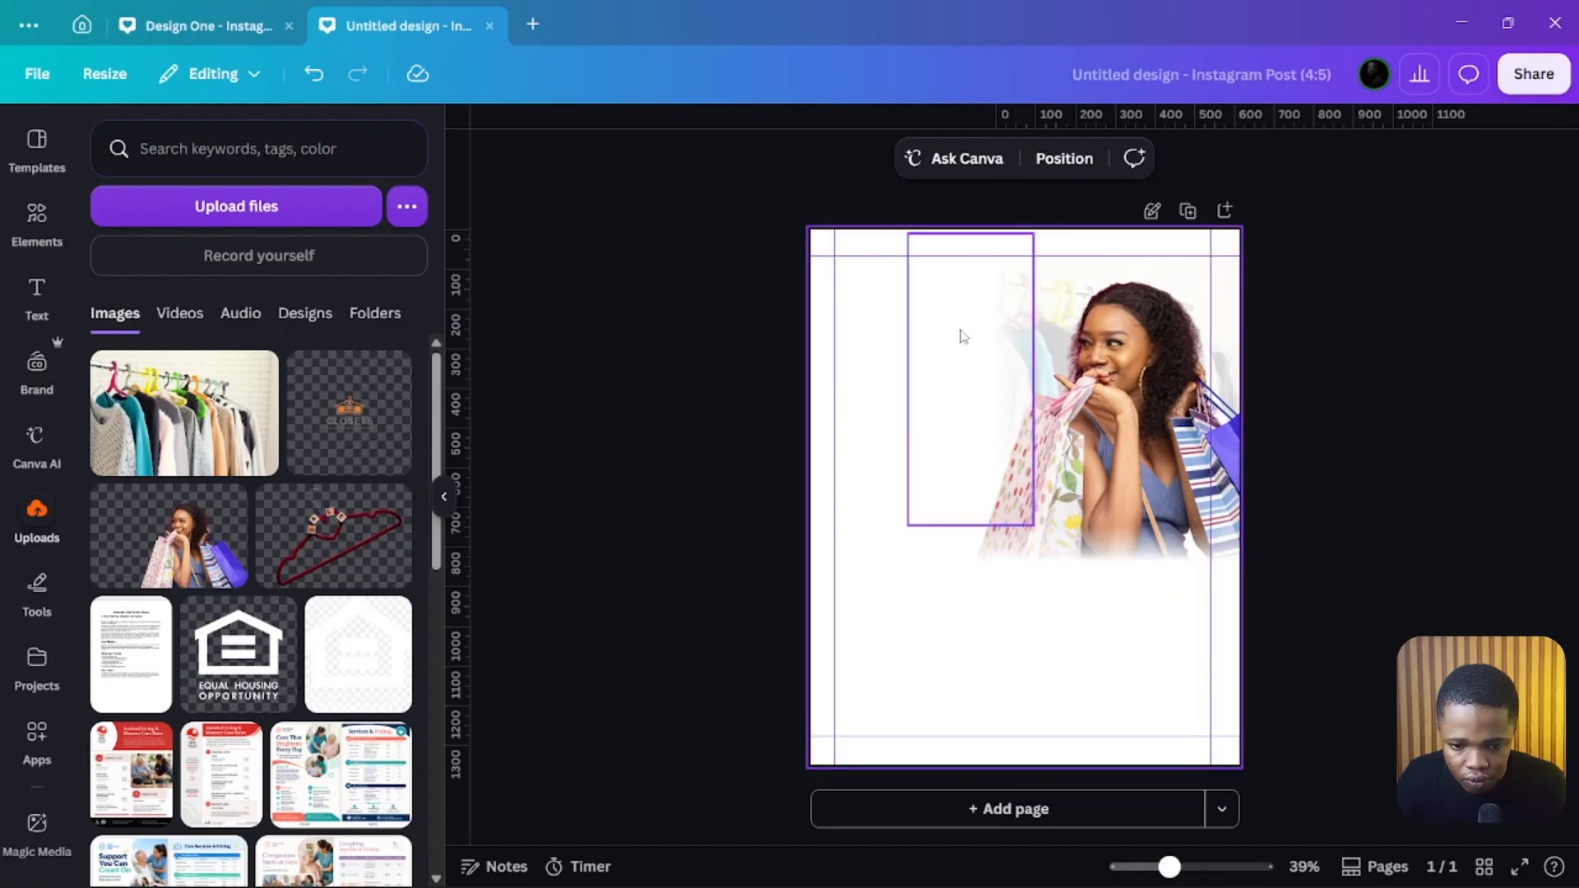
click(1150, 211)
drag(1069, 534, 903, 292)
click(1080, 191)
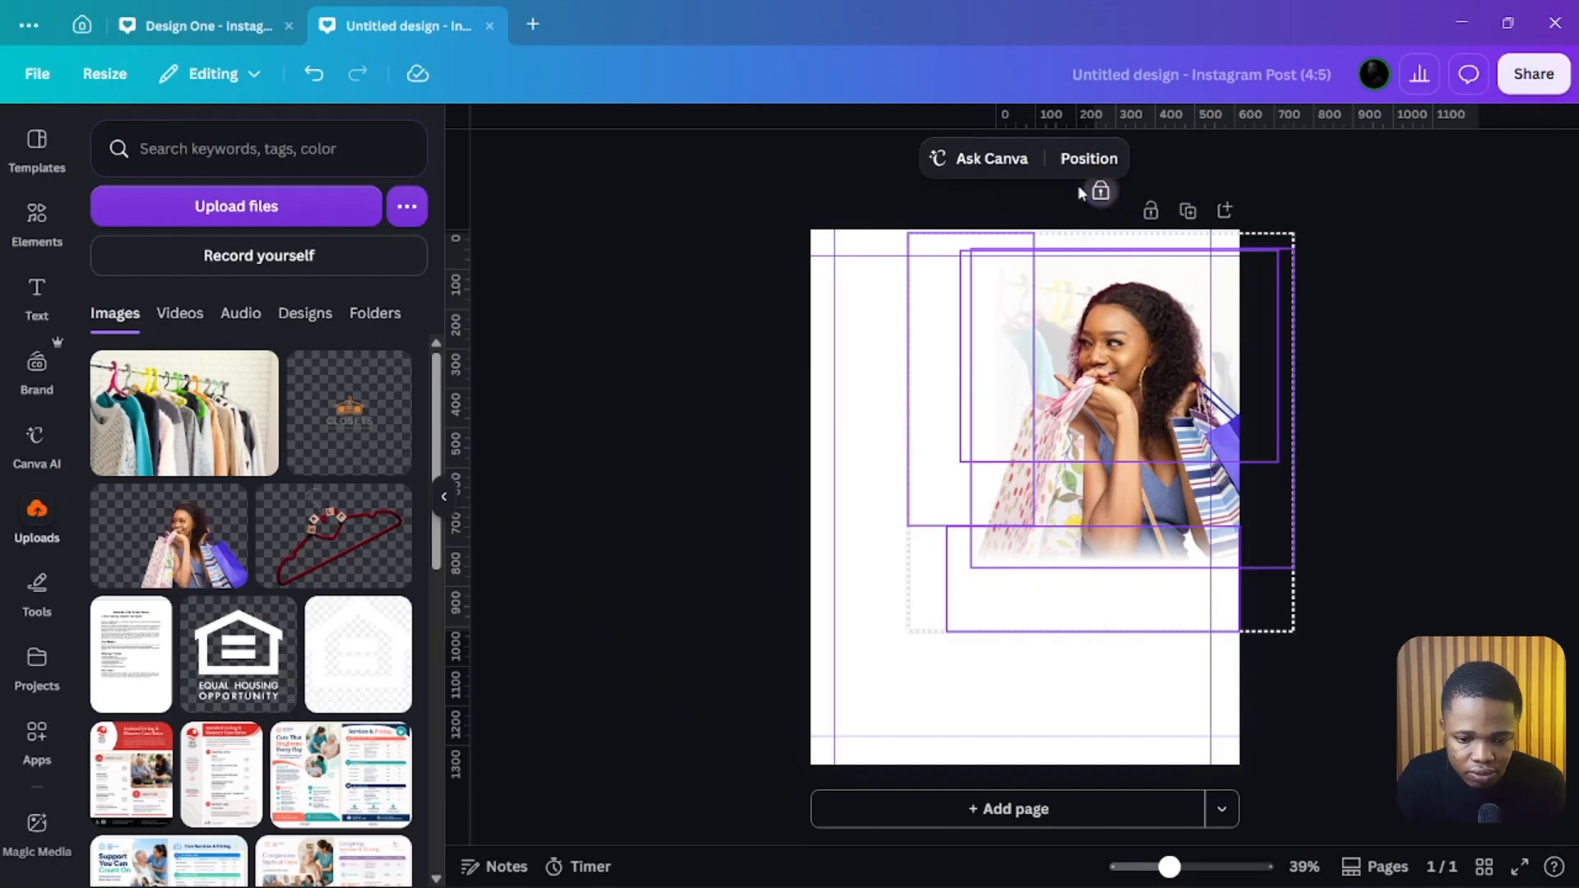
click(777, 450)
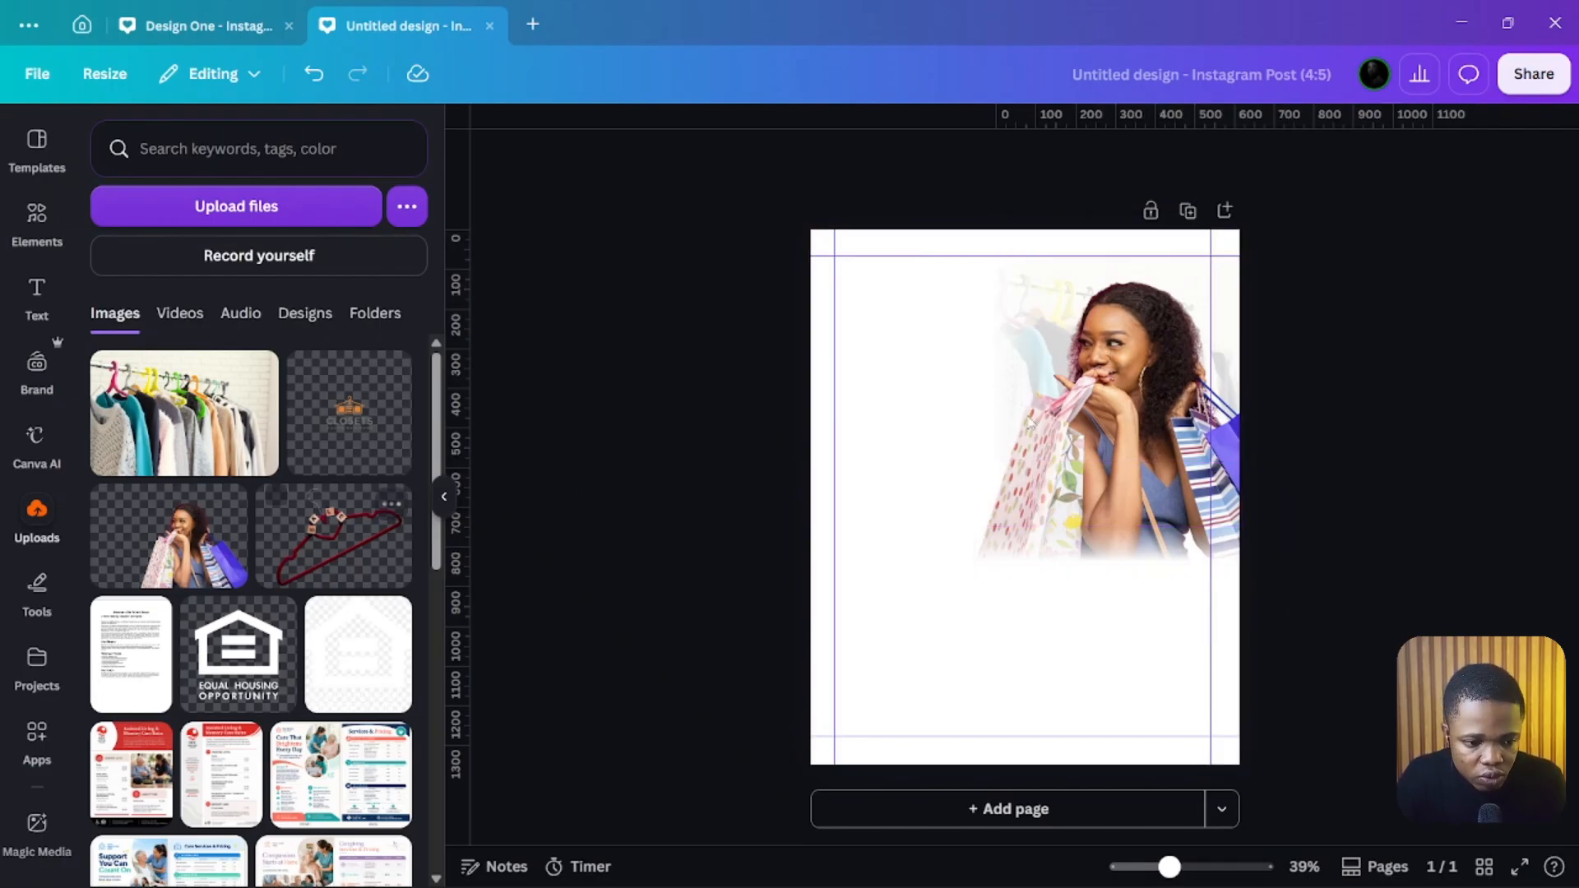
Step: Add a square shape and stretch it into a full-width purple band covering the design's lower section
click(37, 216)
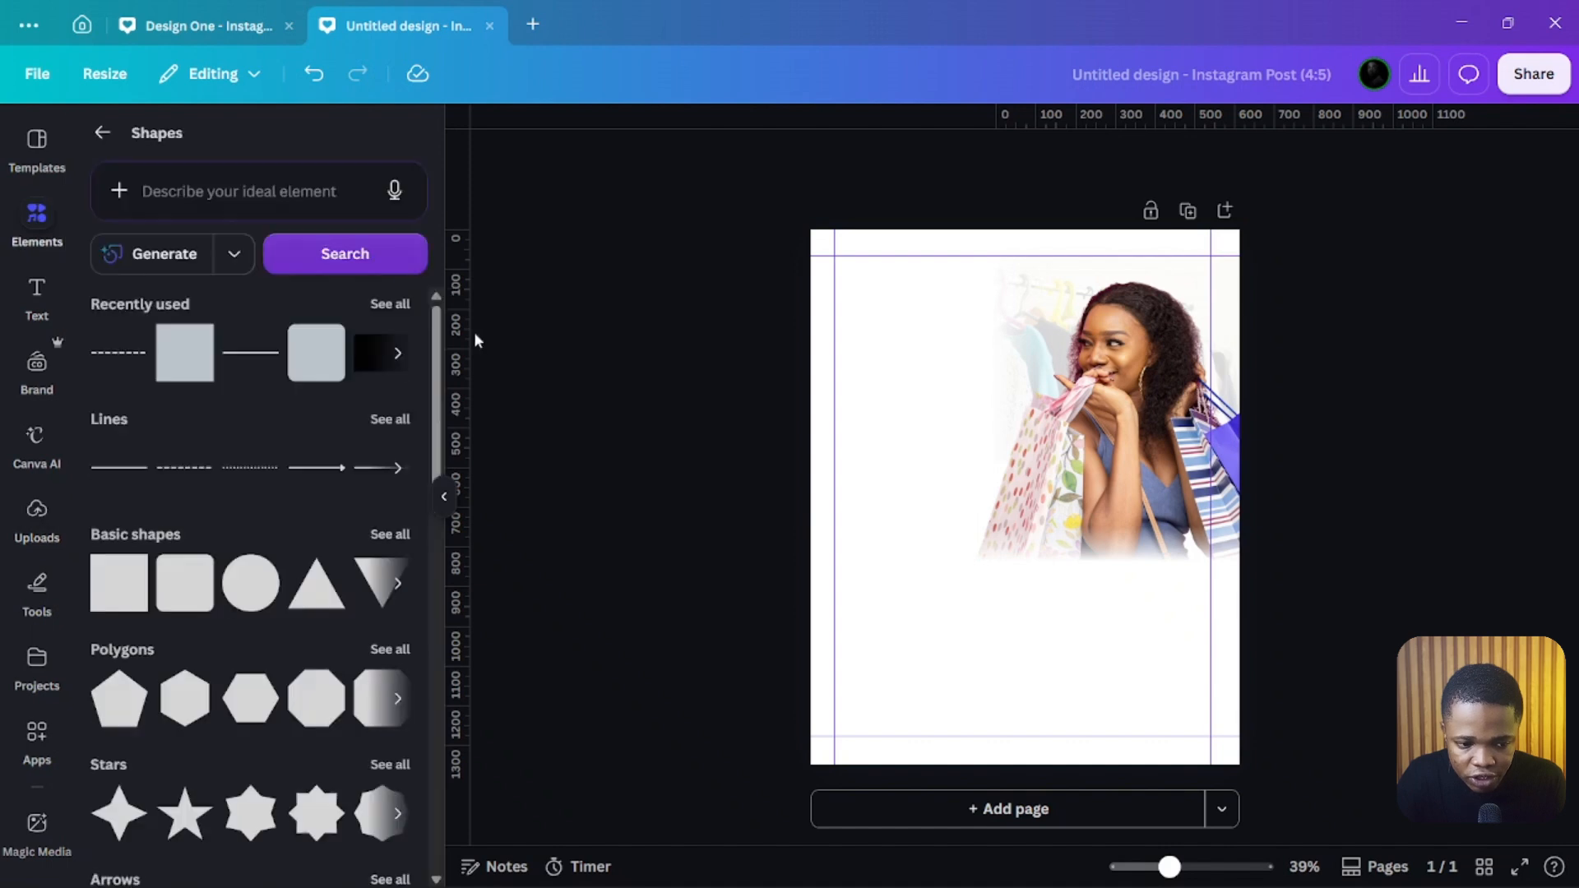
click(197, 341)
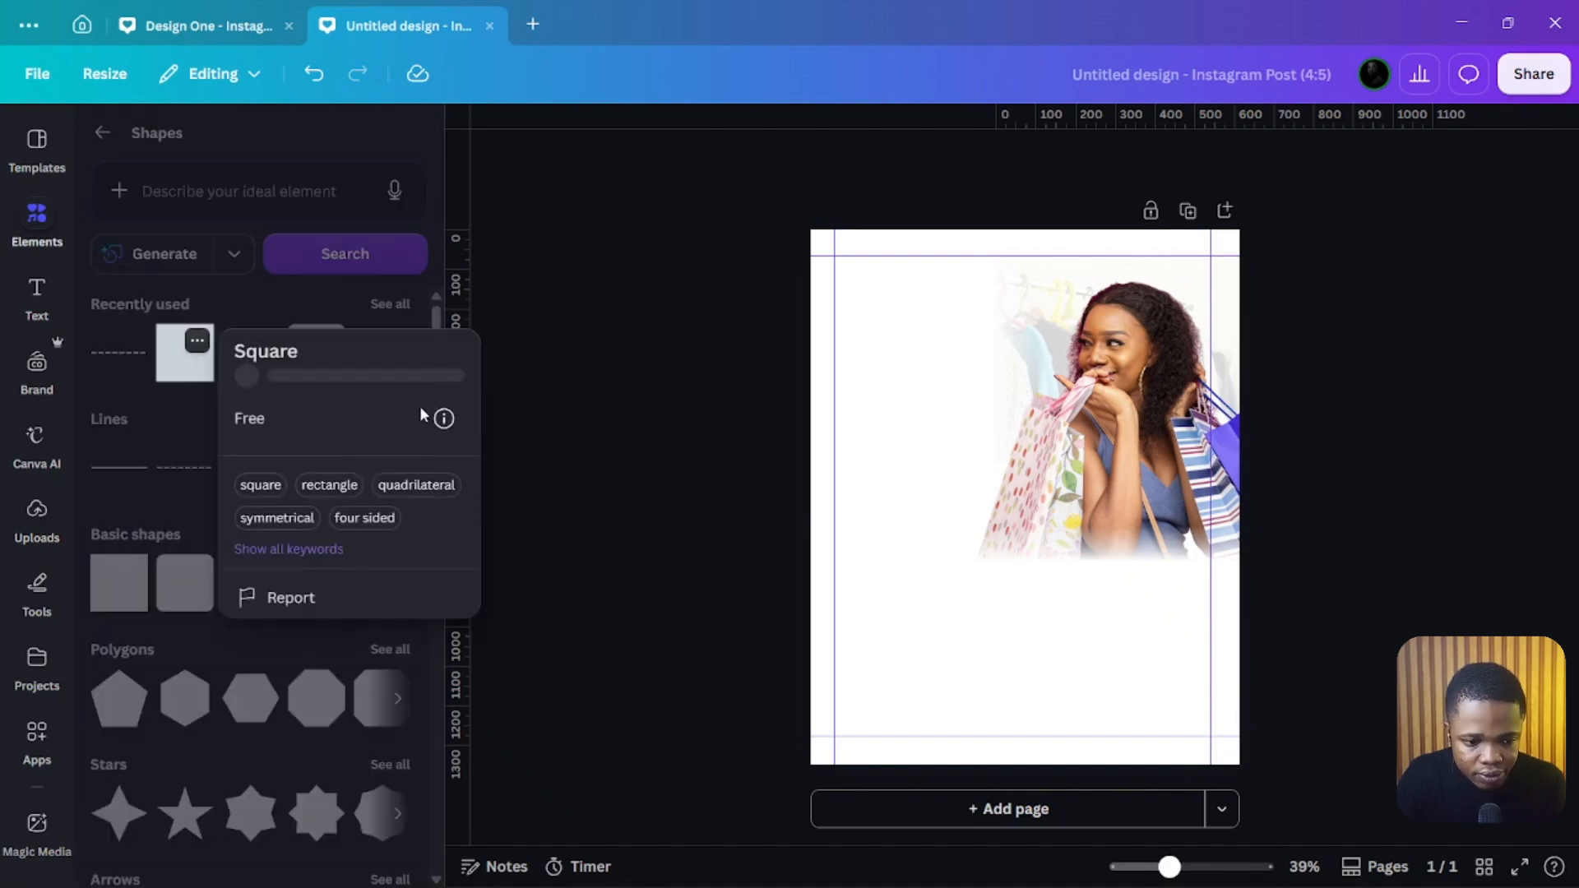
click(186, 381)
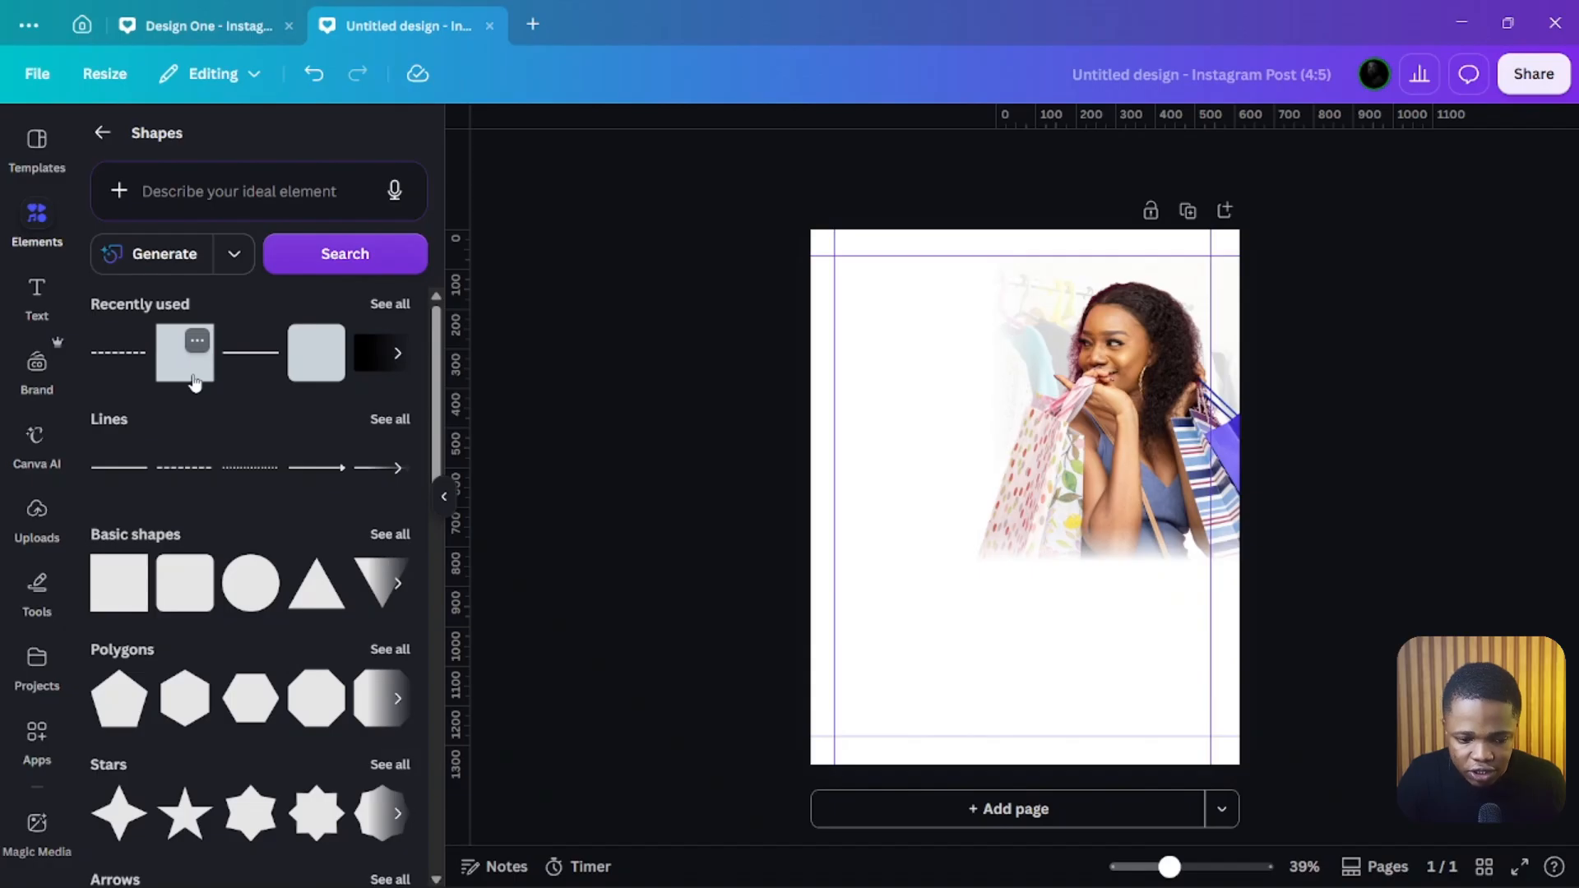
click(194, 383)
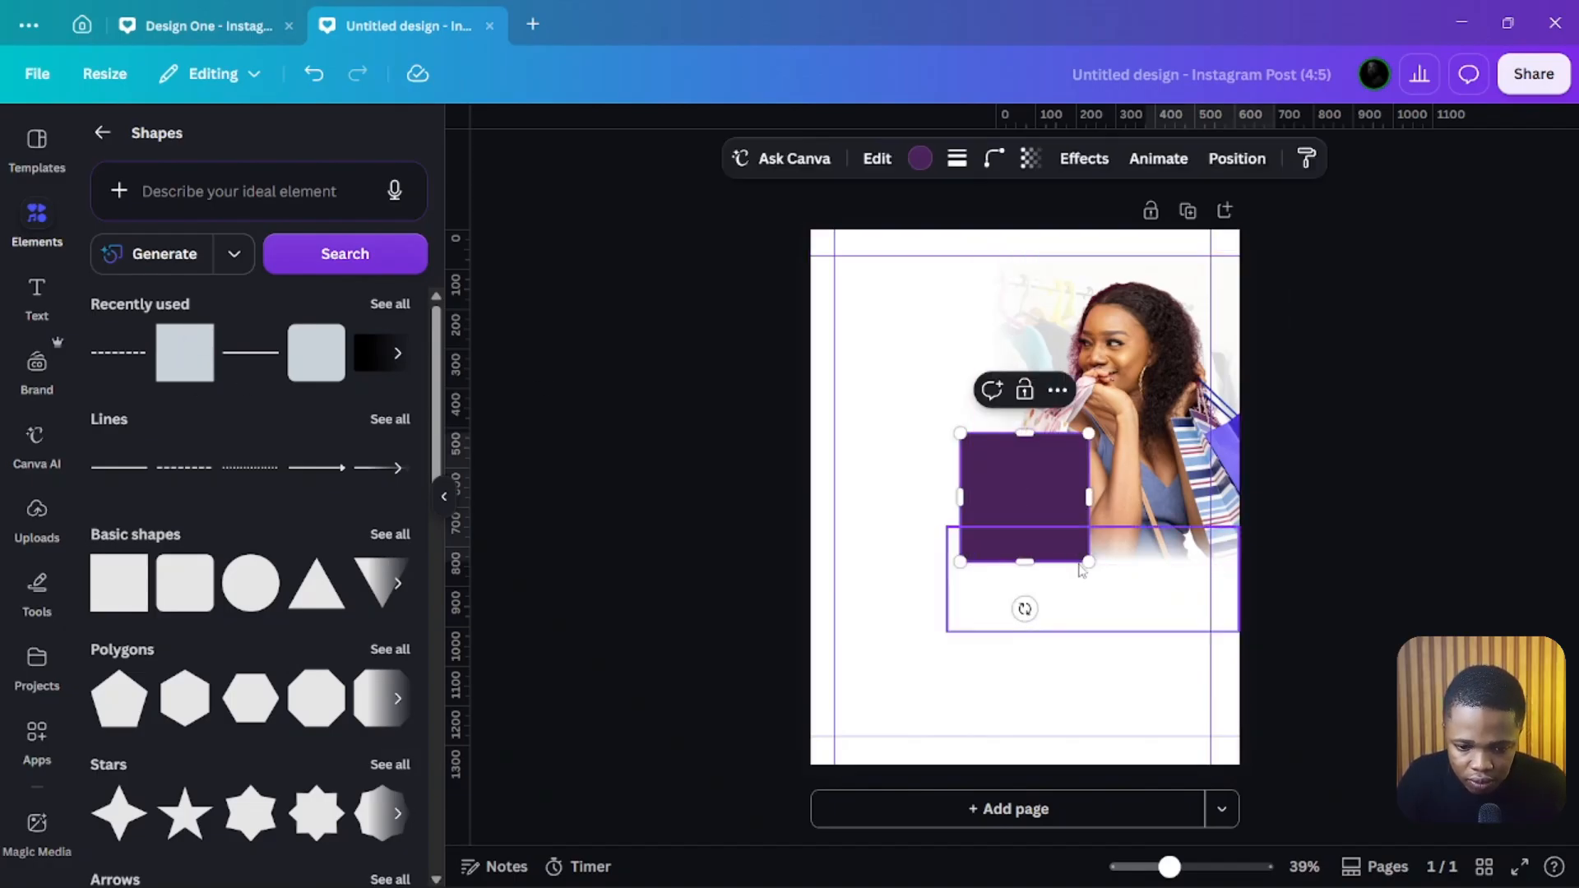
drag(1046, 496, 1242, 676)
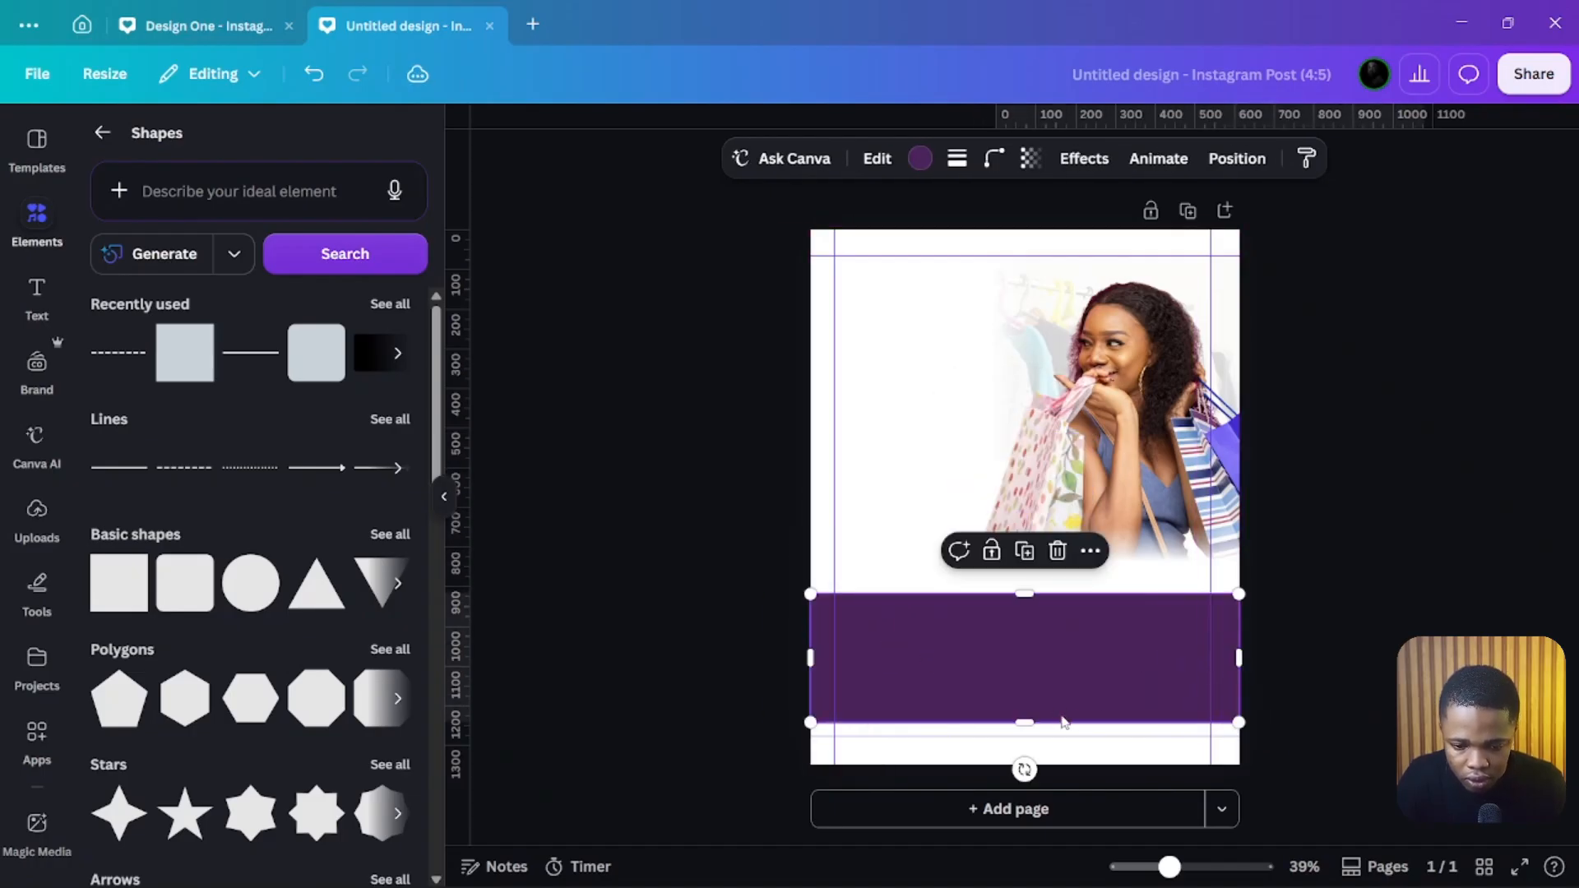
drag(1028, 723, 1034, 758)
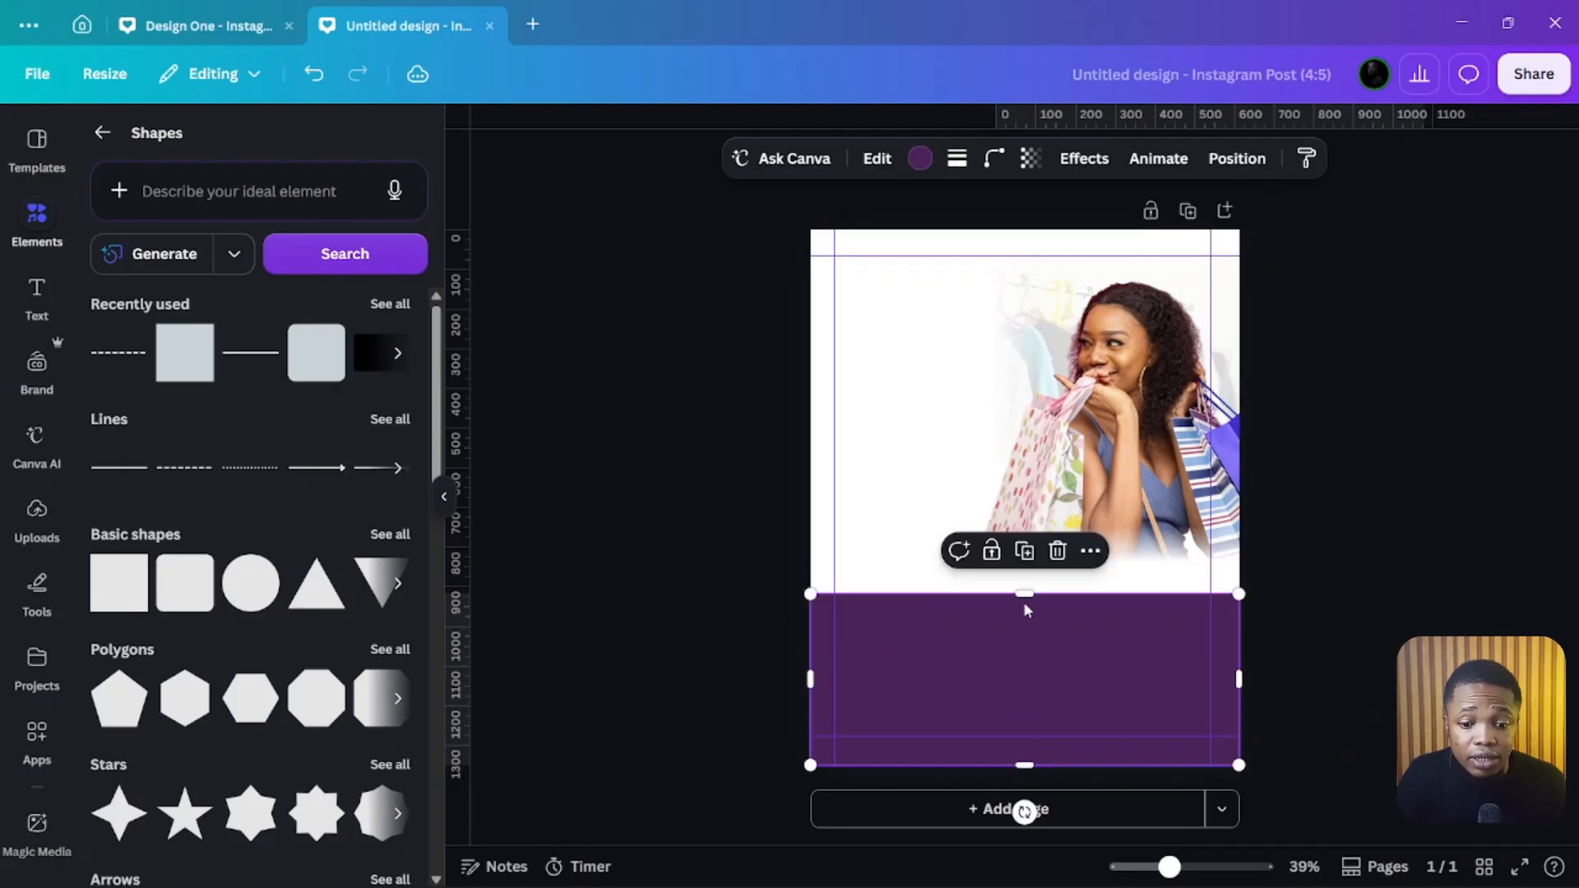
Step: Stretch the purple band upward over the photo and extend its lower edge past the bottom of the page
drag(1017, 589, 1037, 527)
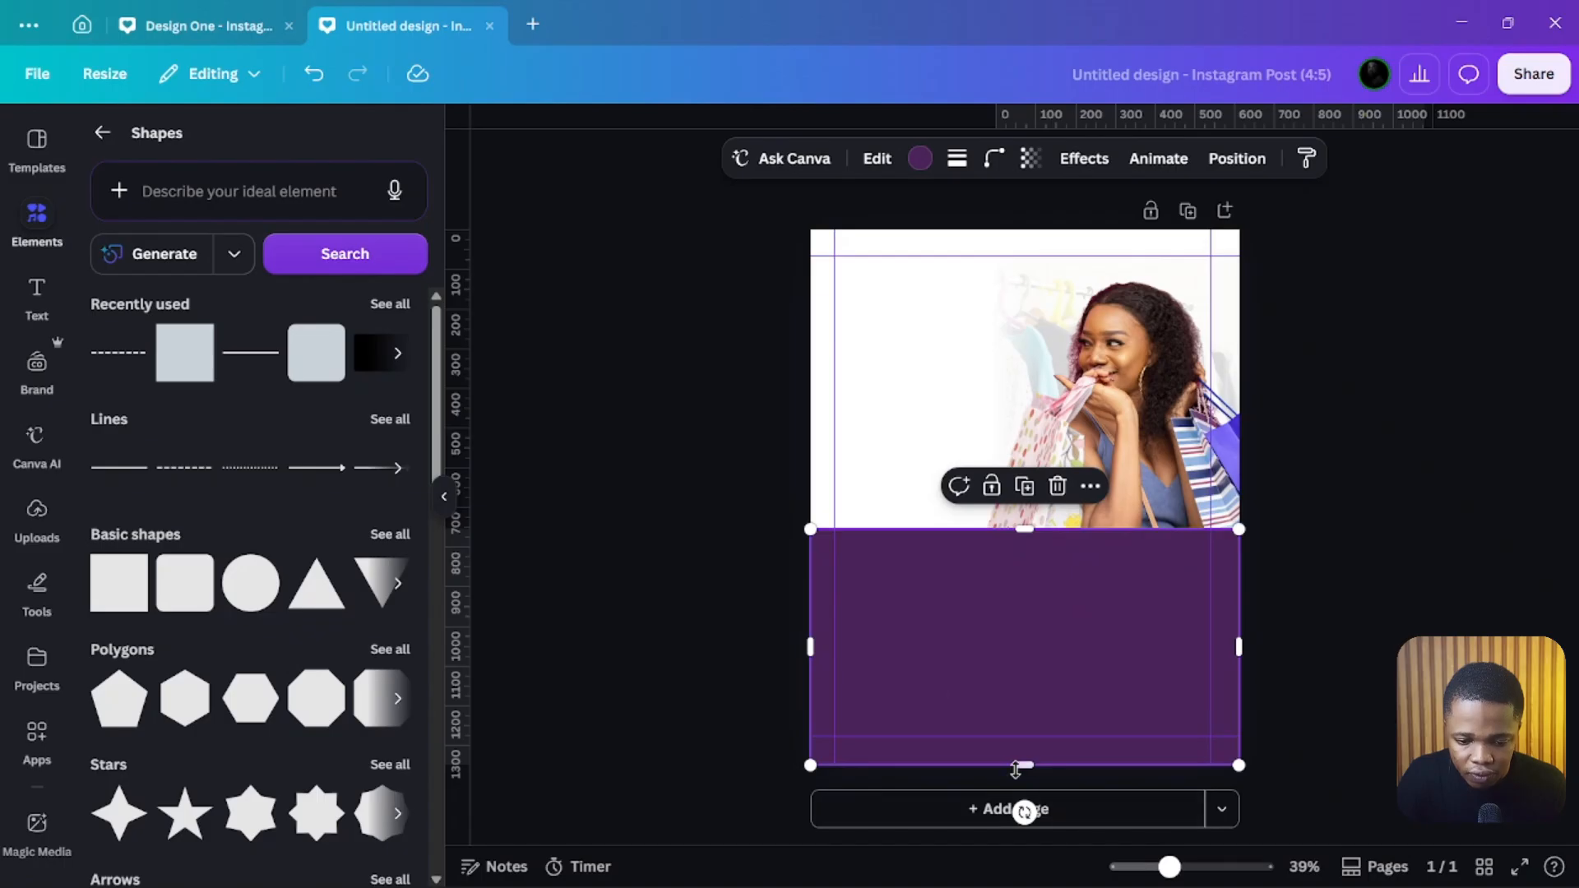
drag(1024, 765, 1030, 880)
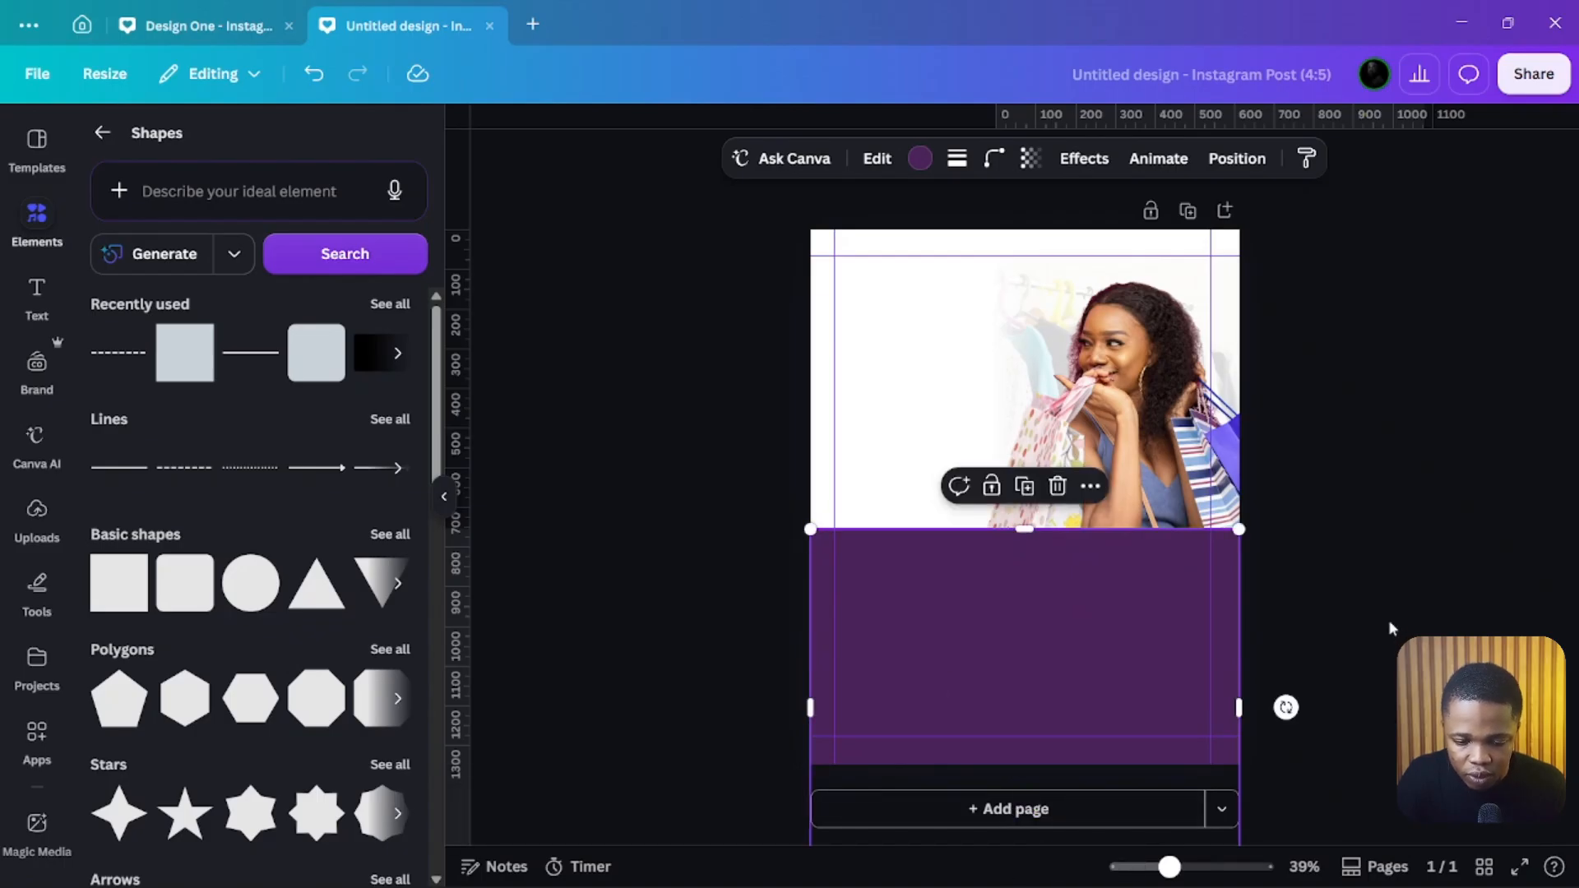
Step: Set the band's corner rounding to 100 and shift it slightly down below the photo
click(994, 159)
drag(892, 241, 1057, 239)
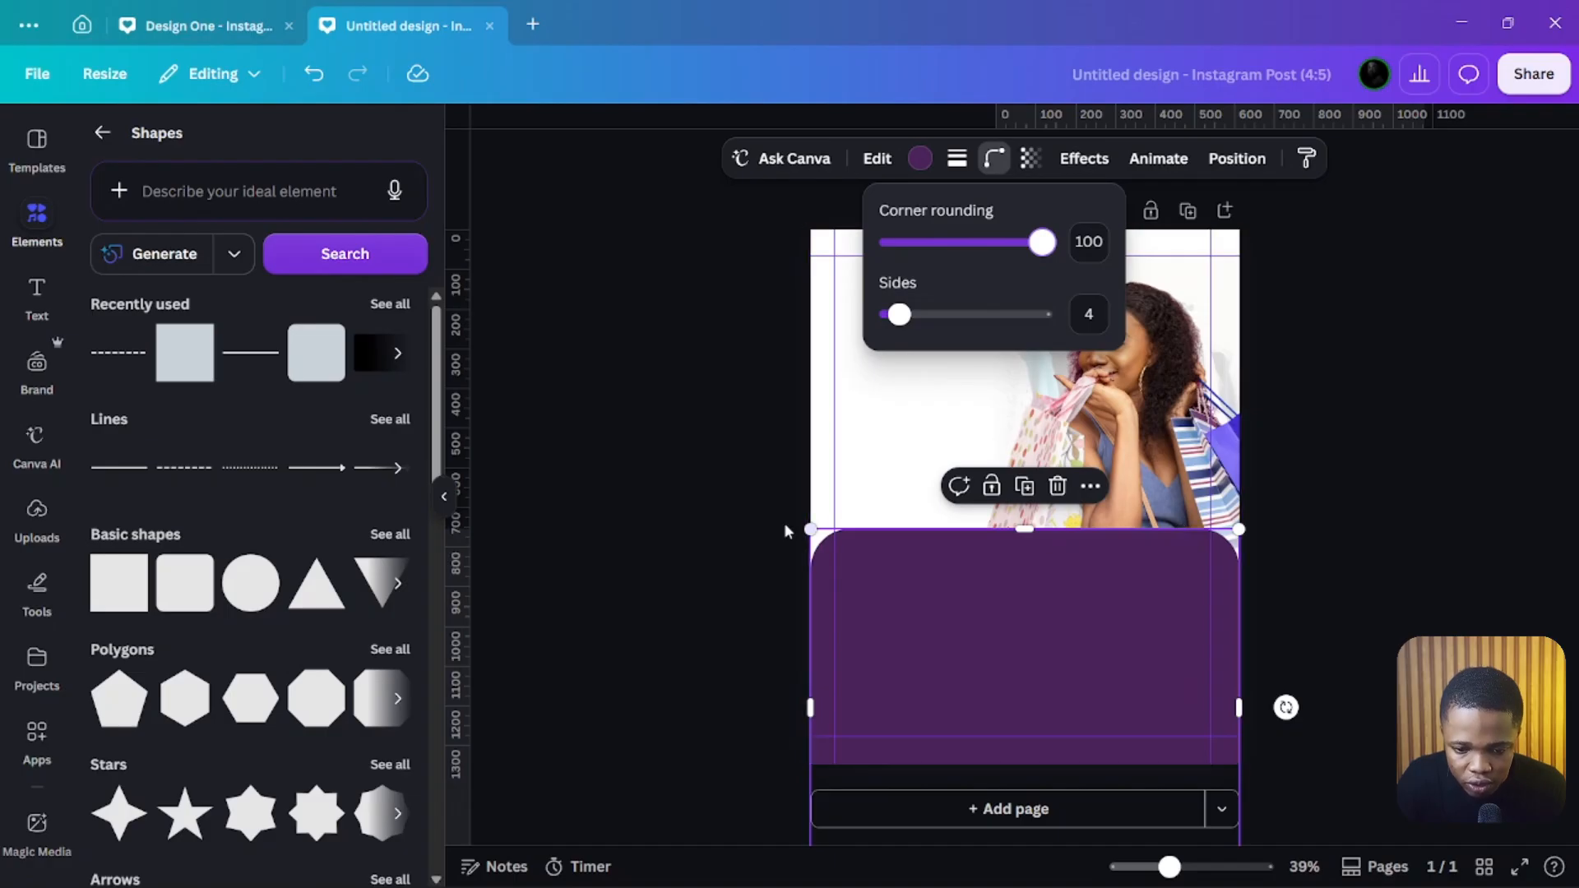
click(974, 583)
drag(996, 590, 989, 612)
click(638, 421)
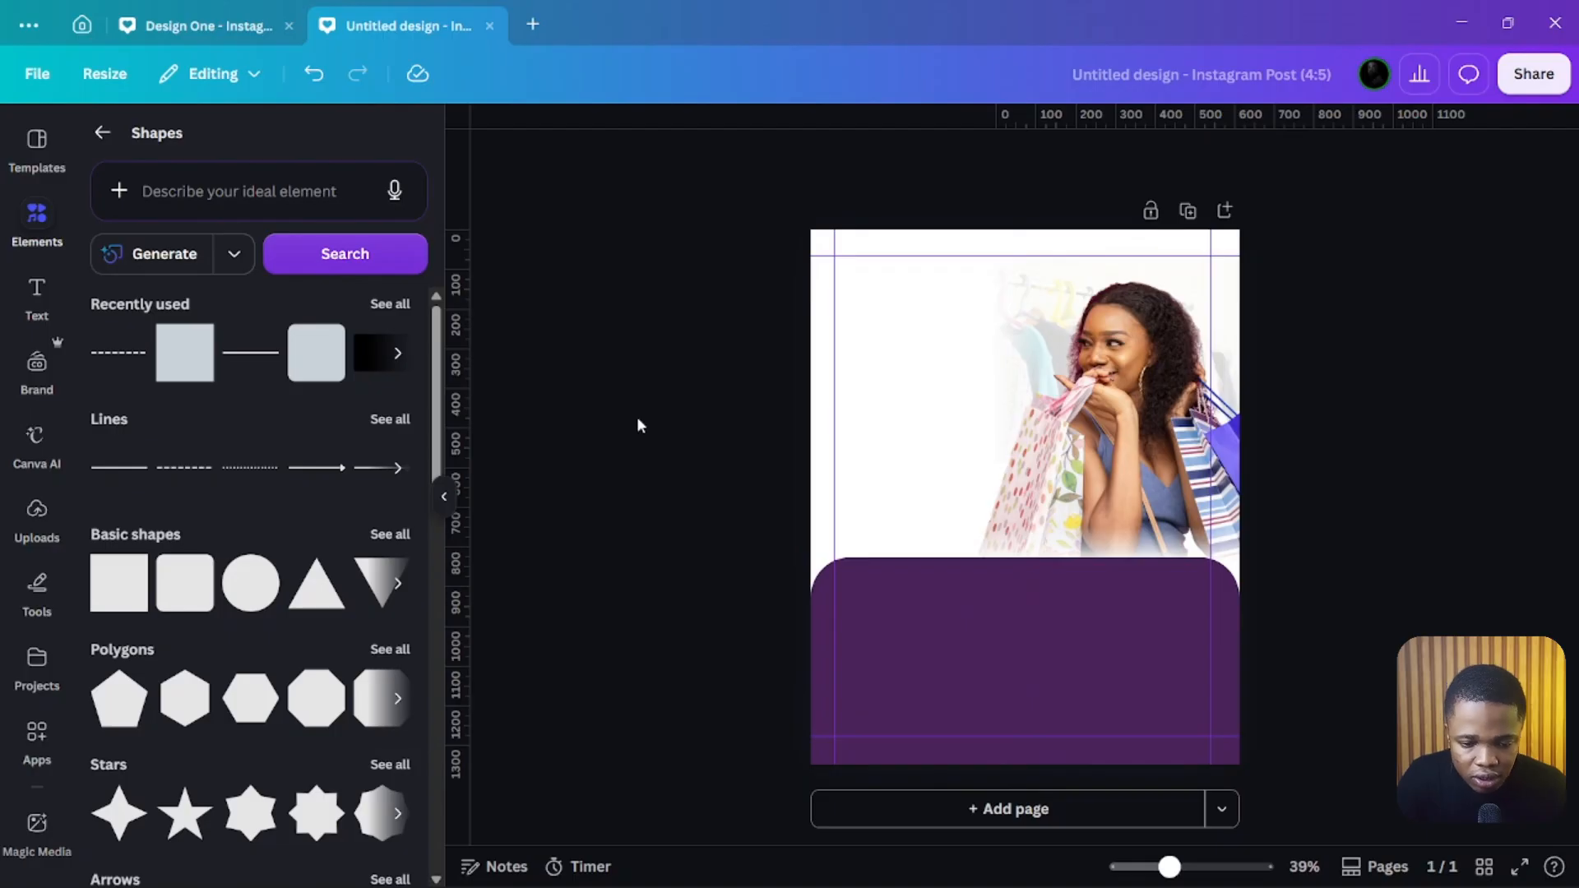
Step: Change the rounded band's colour to black
click(952, 618)
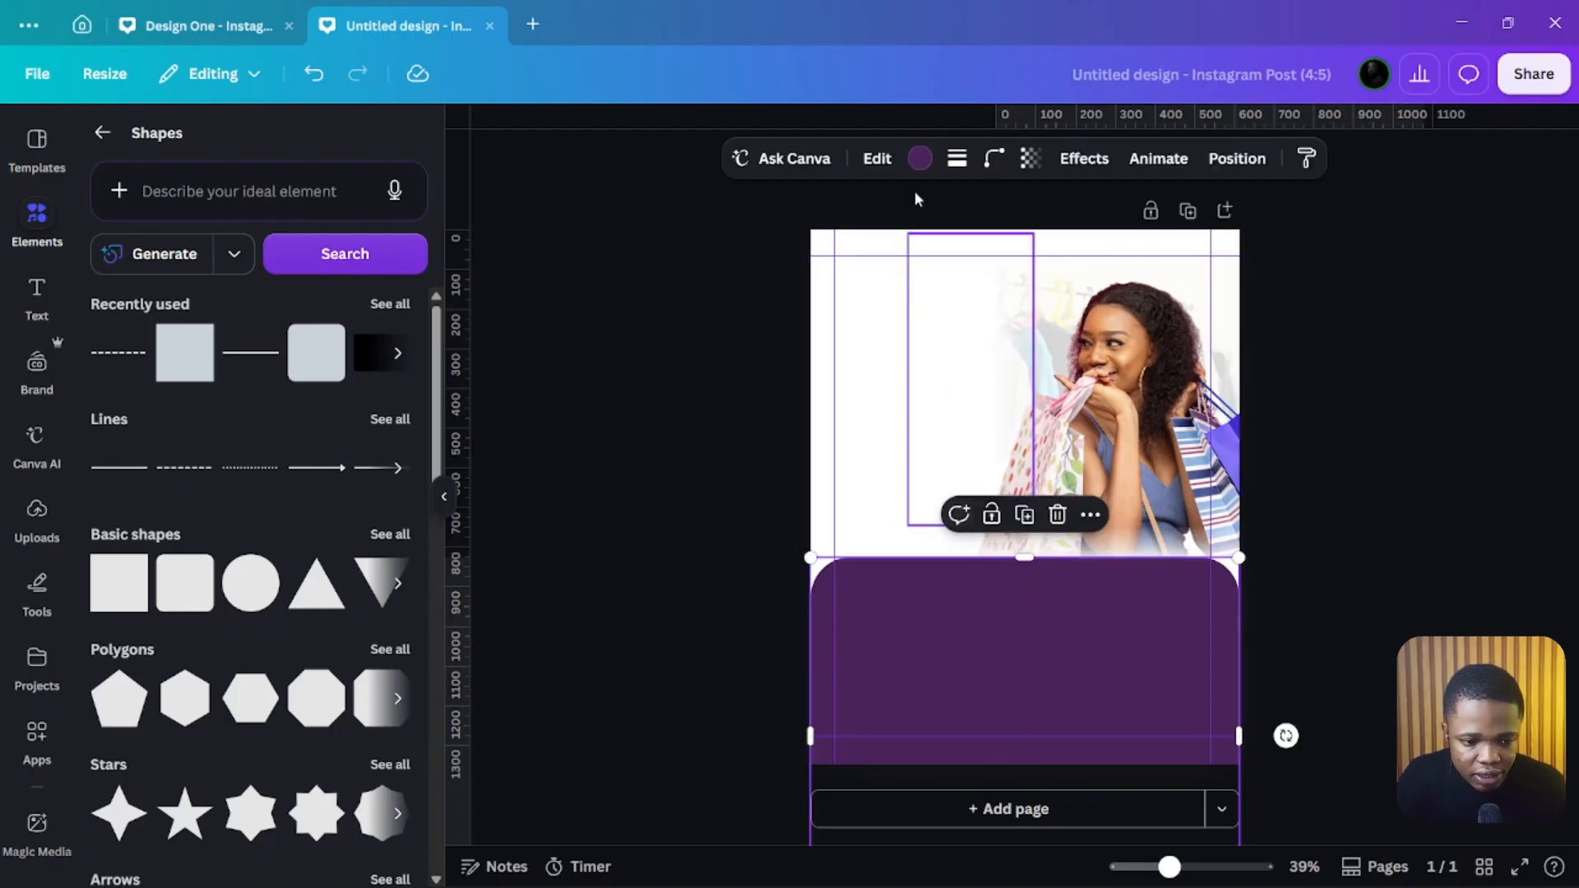
click(921, 158)
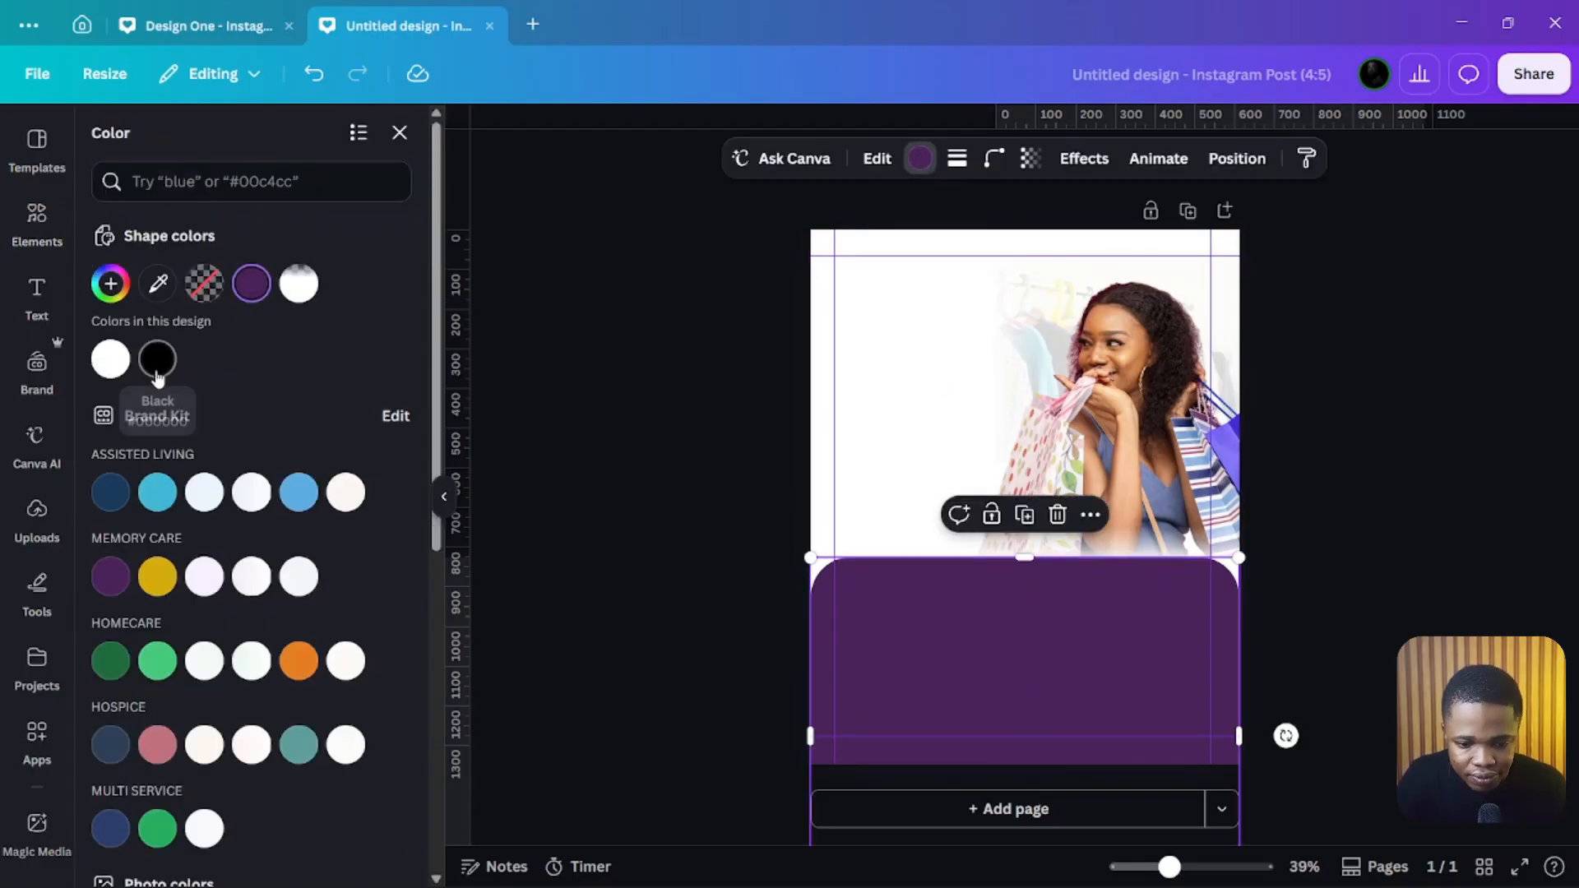
click(156, 360)
click(715, 384)
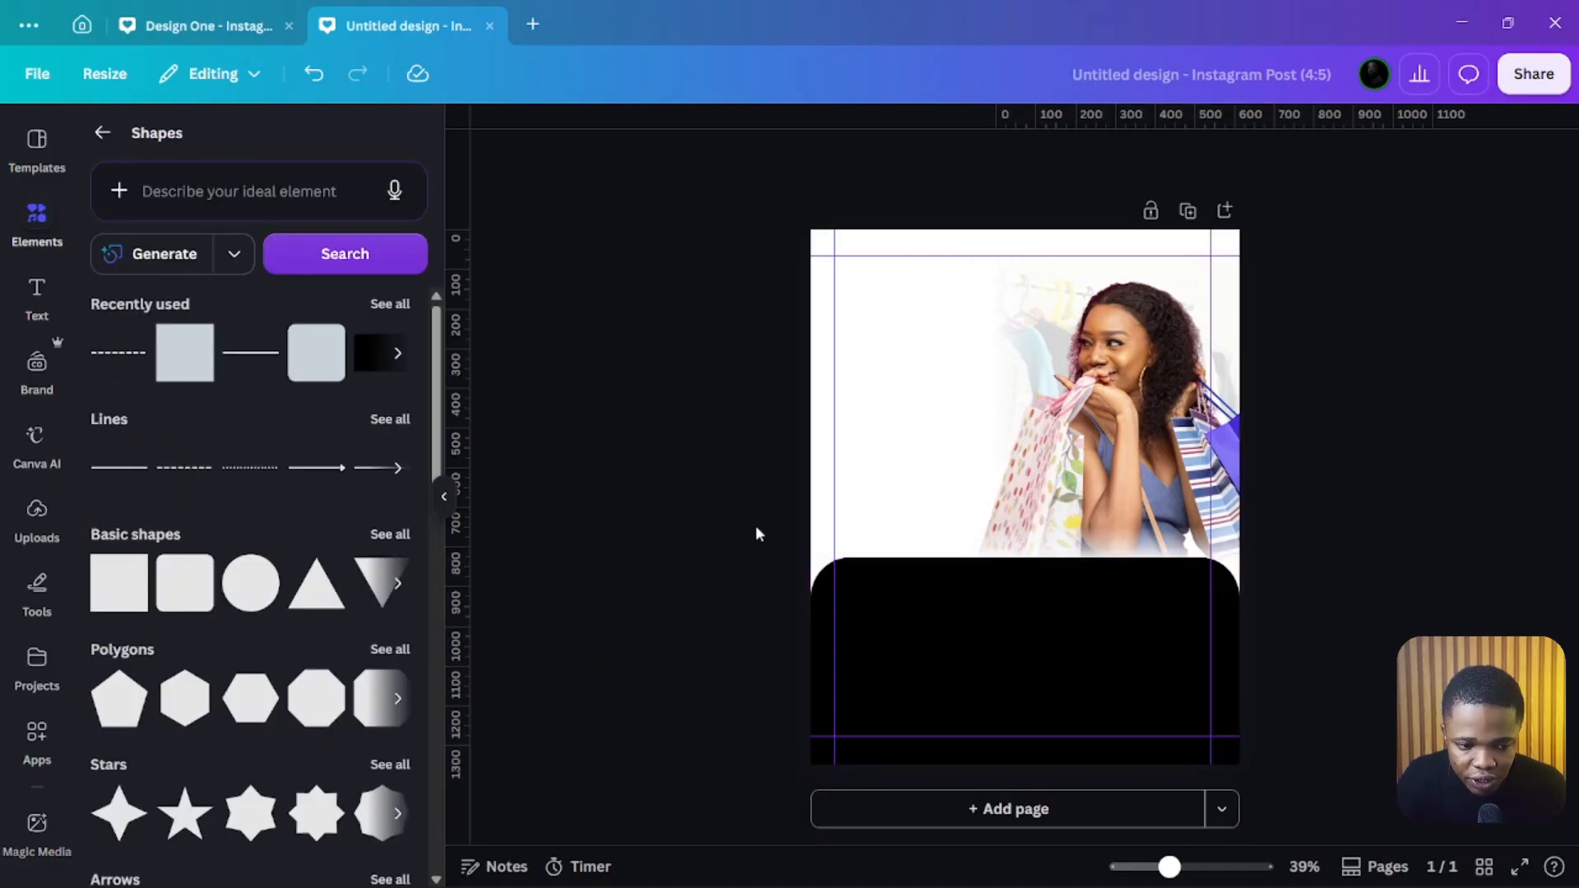
Step: Add a square and resize it into a tall rectangle overlapping the photo's lower left and the black band
click(179, 365)
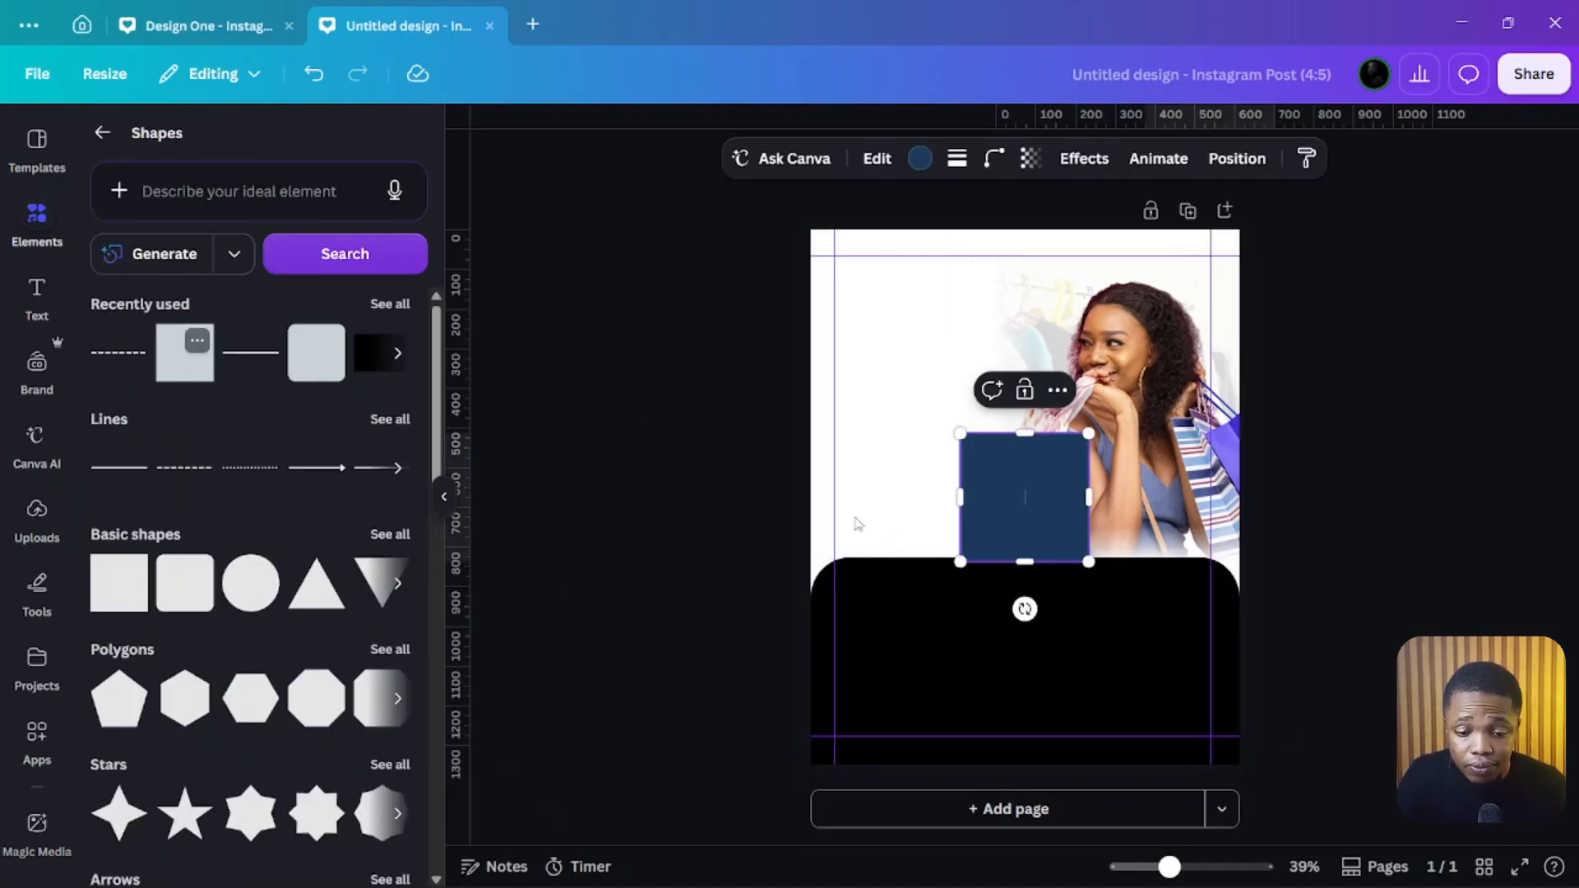
drag(1005, 485, 1010, 557)
drag(929, 475, 925, 393)
drag(1013, 506, 1033, 521)
drag(932, 392, 932, 428)
drag(950, 520, 950, 529)
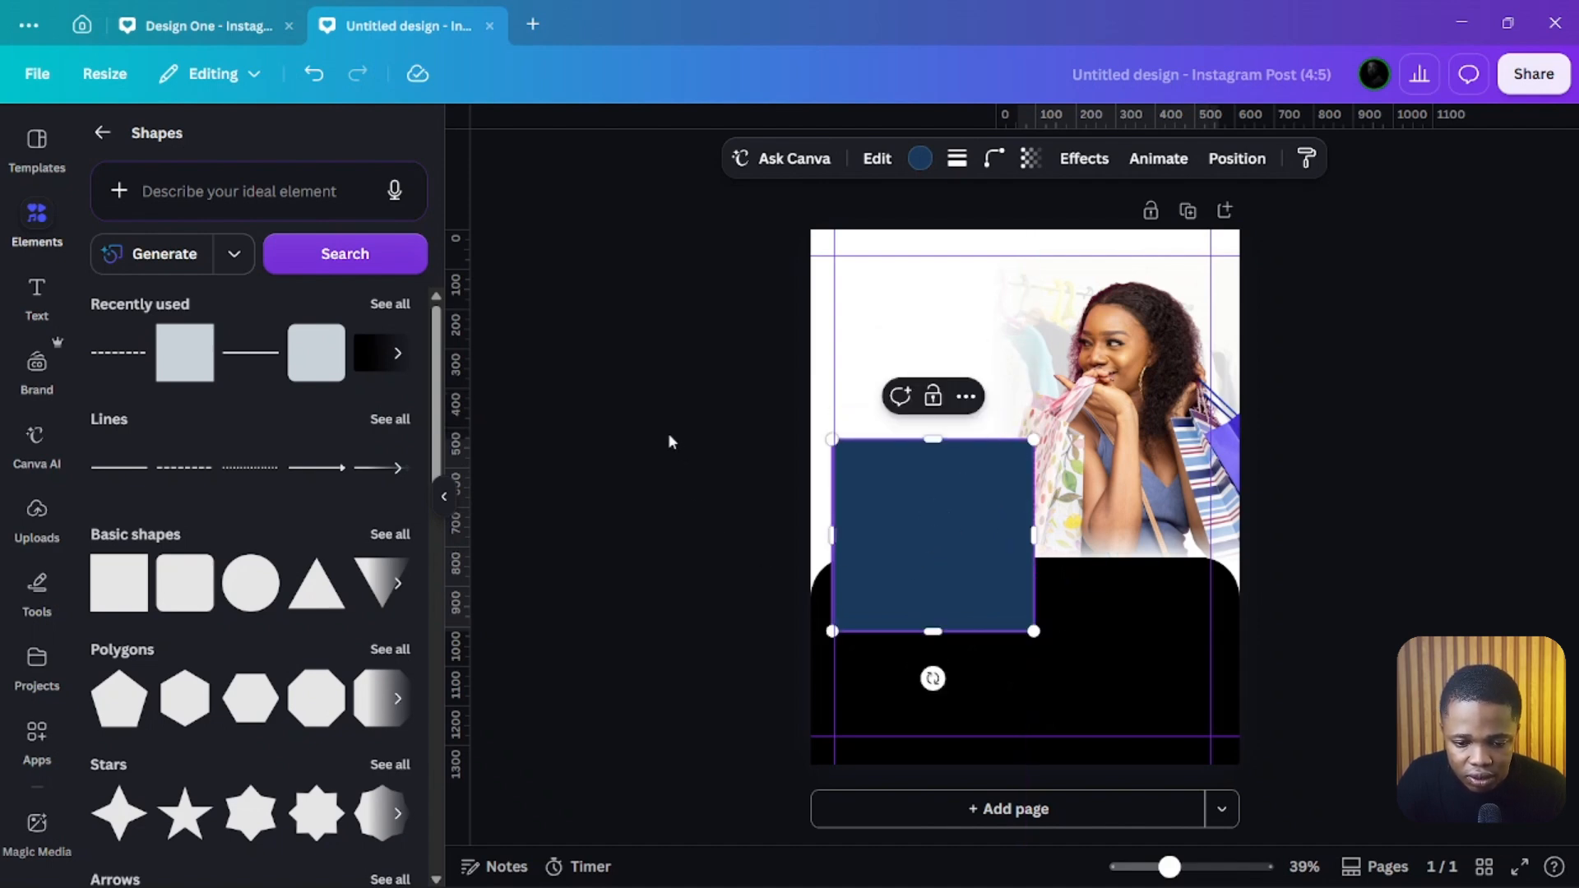
click(704, 473)
click(960, 526)
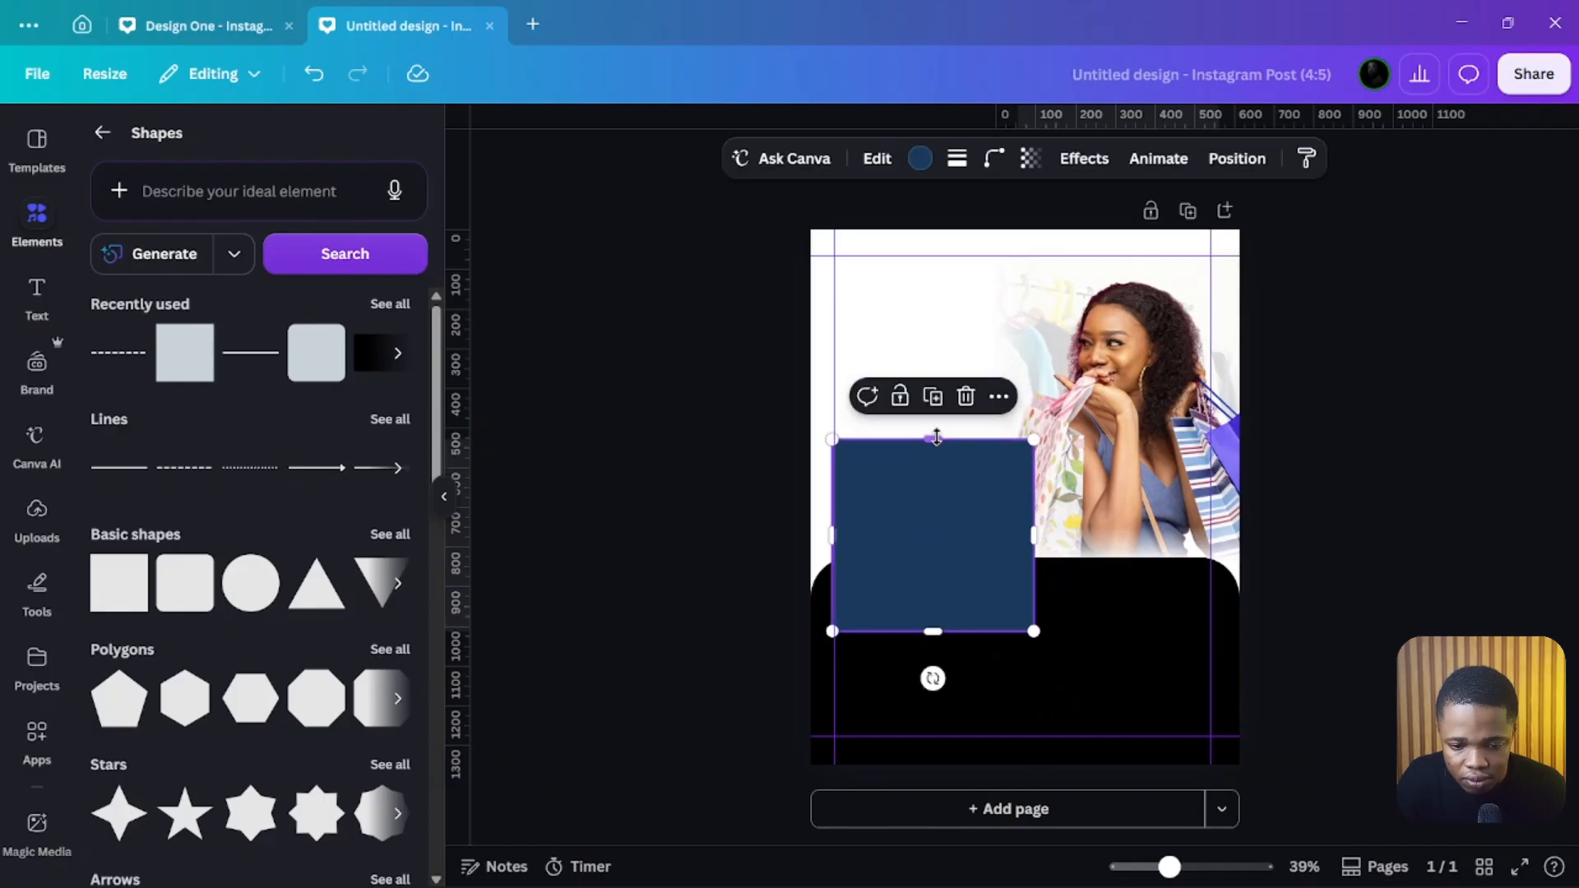
drag(931, 439, 931, 412)
Step: Set the tall rectangle's corner rounding to 39
click(920, 158)
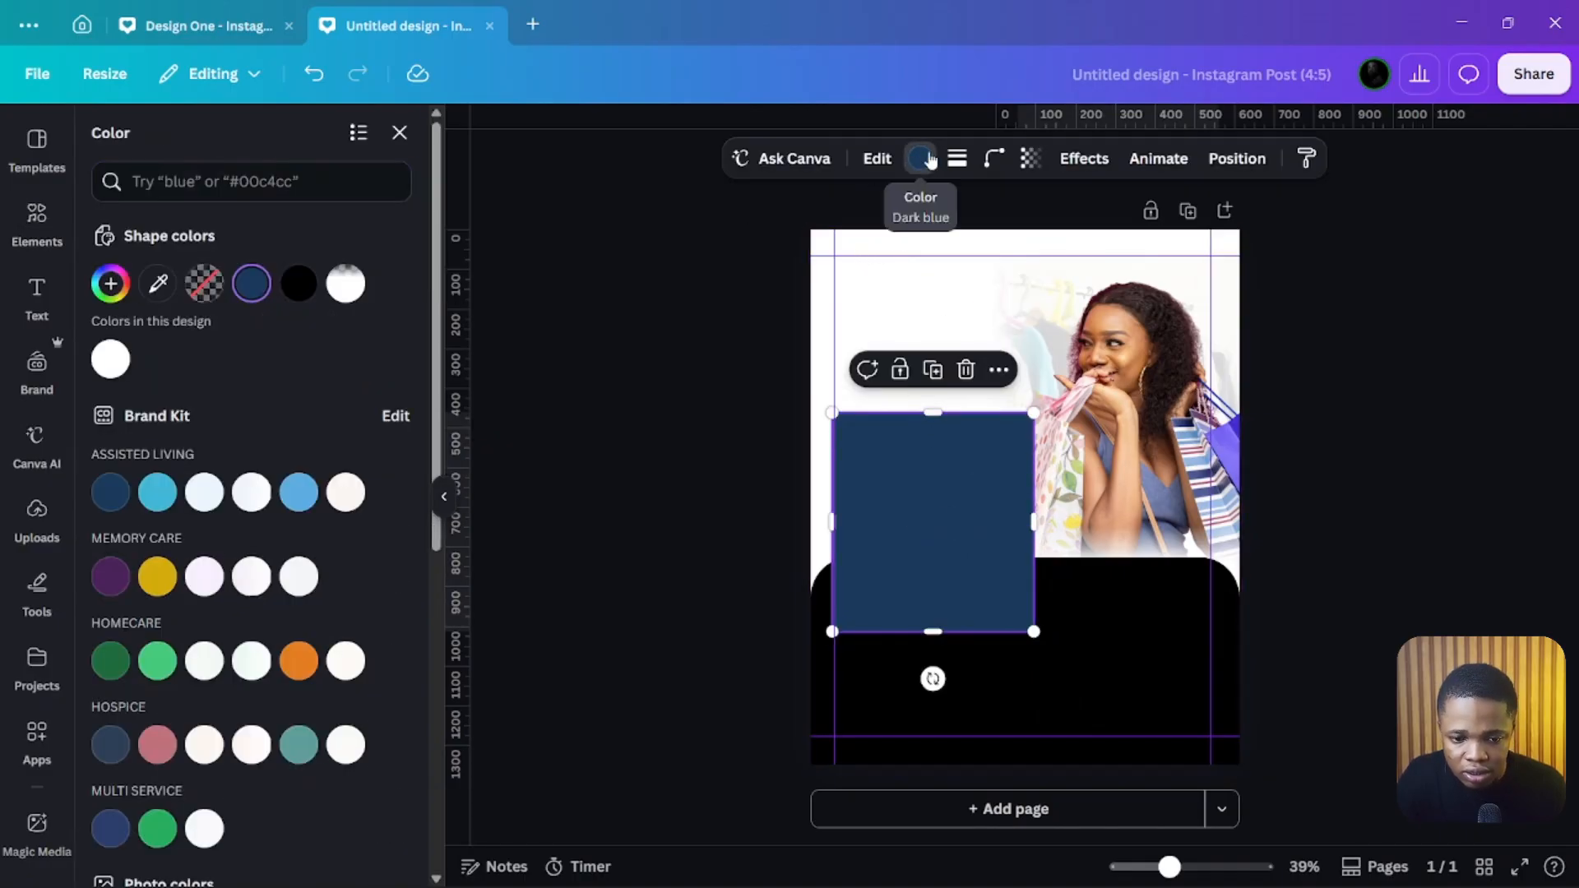
click(991, 159)
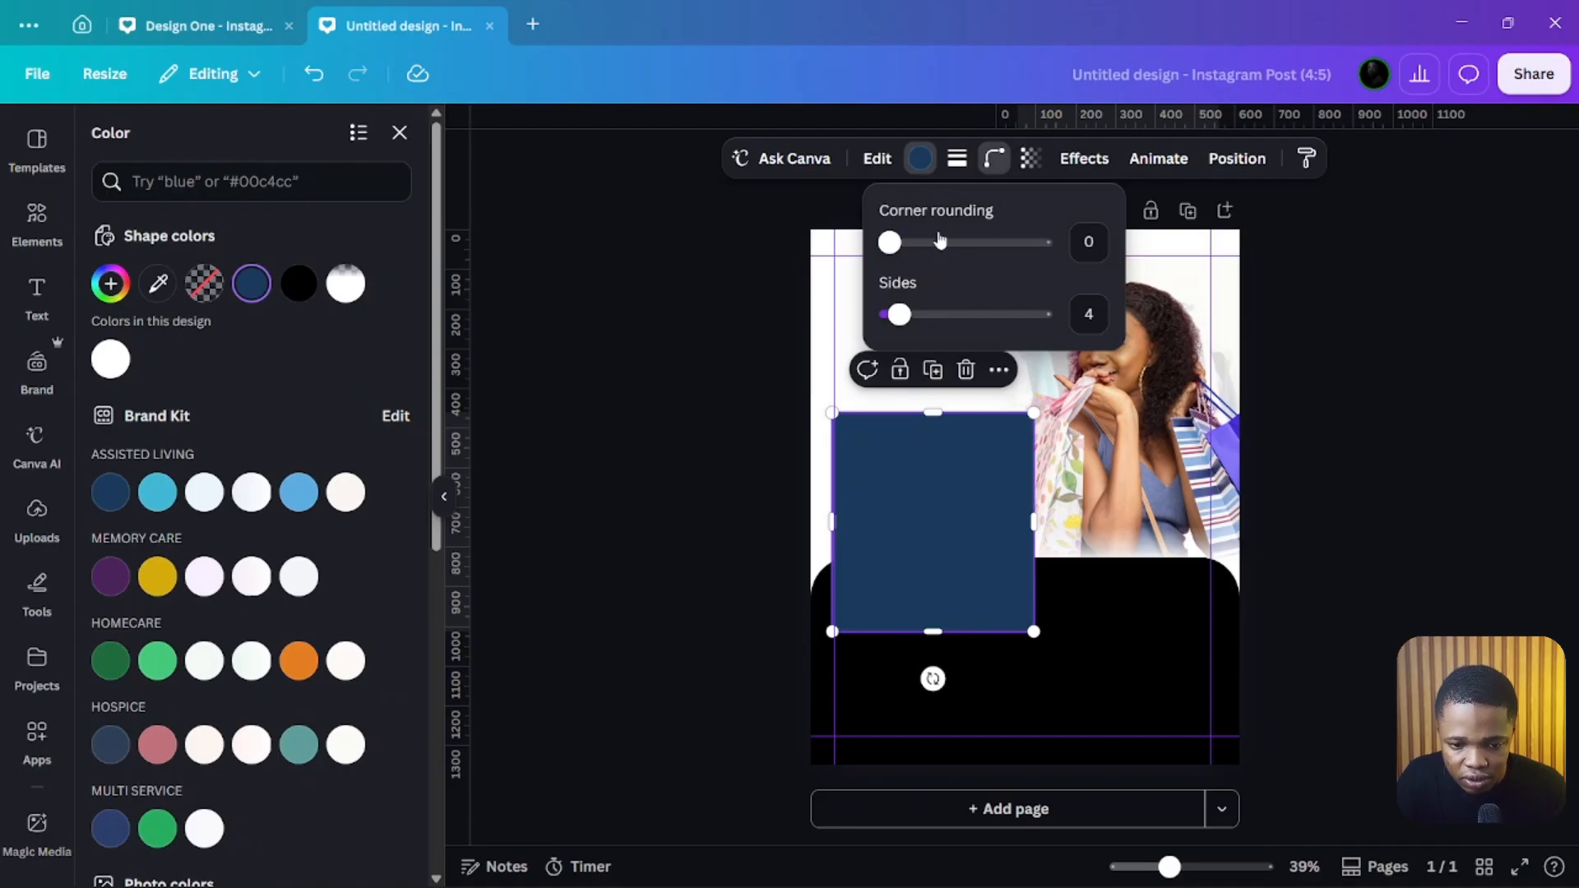
drag(888, 241, 948, 241)
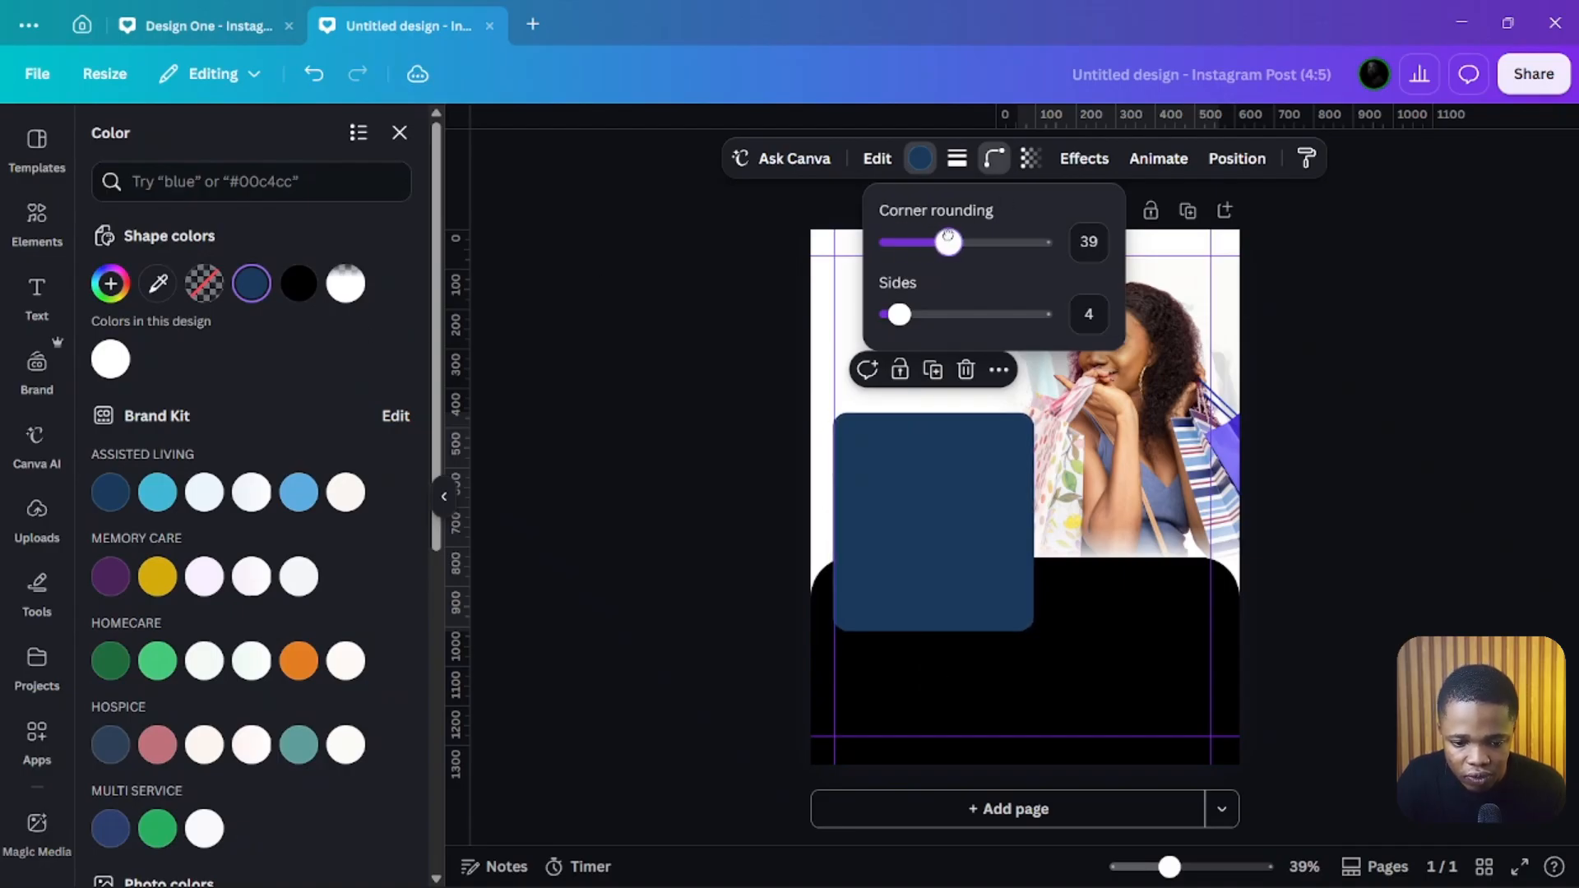
click(670, 382)
click(667, 380)
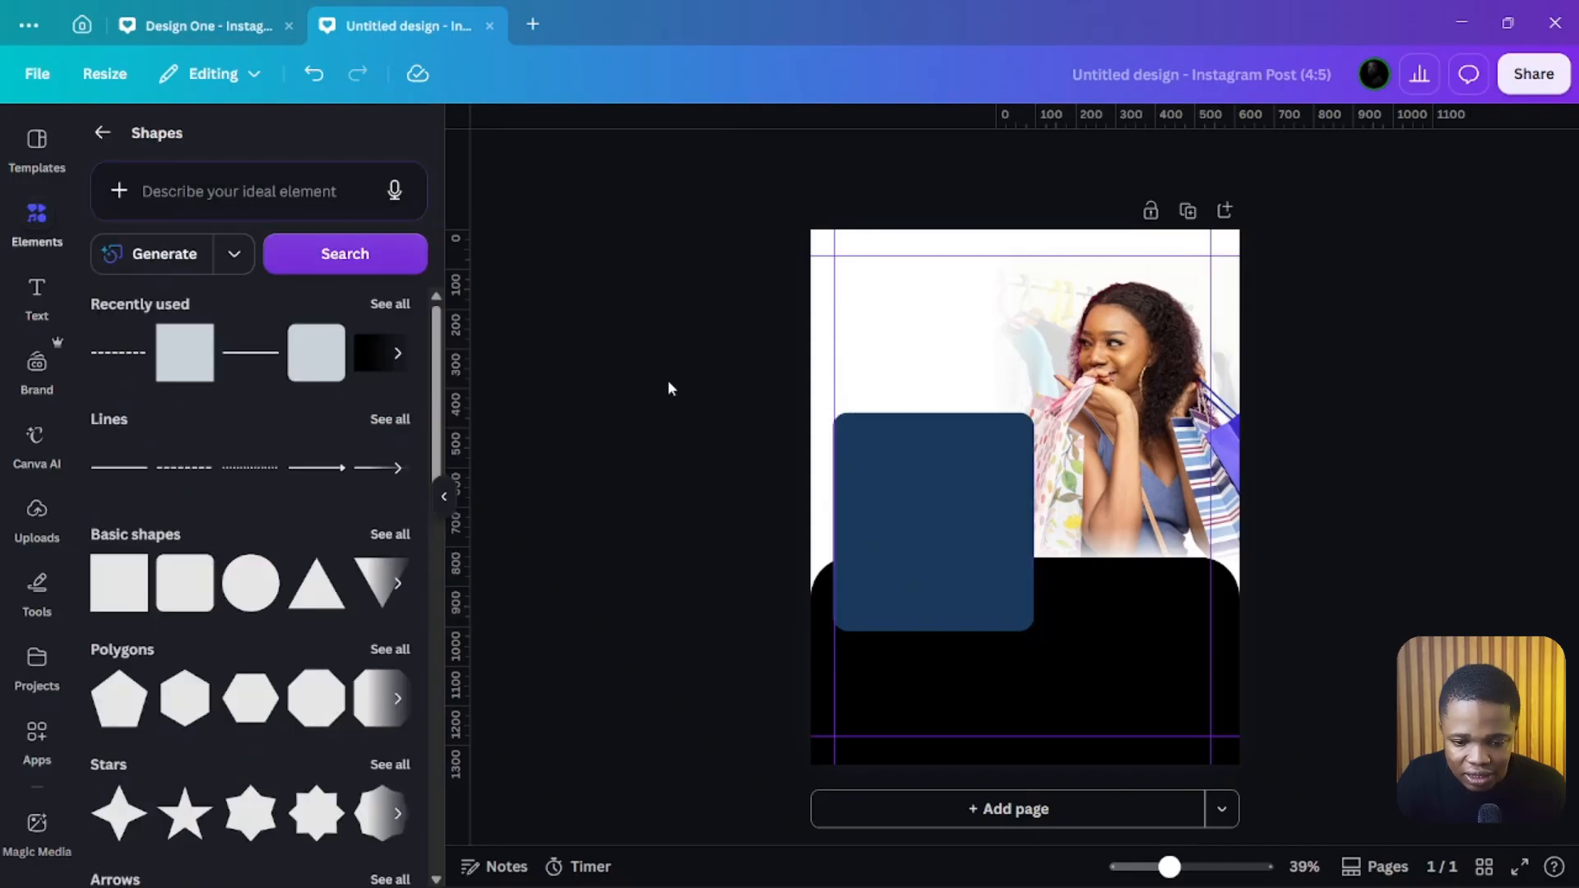
Step: Recolour the tall rectangle to pale cream #FFFEEE with the colour picker
mouse_move(933, 497)
mouse_down()
mouse_move(930, 522)
mouse_move(937, 496)
mouse_up()
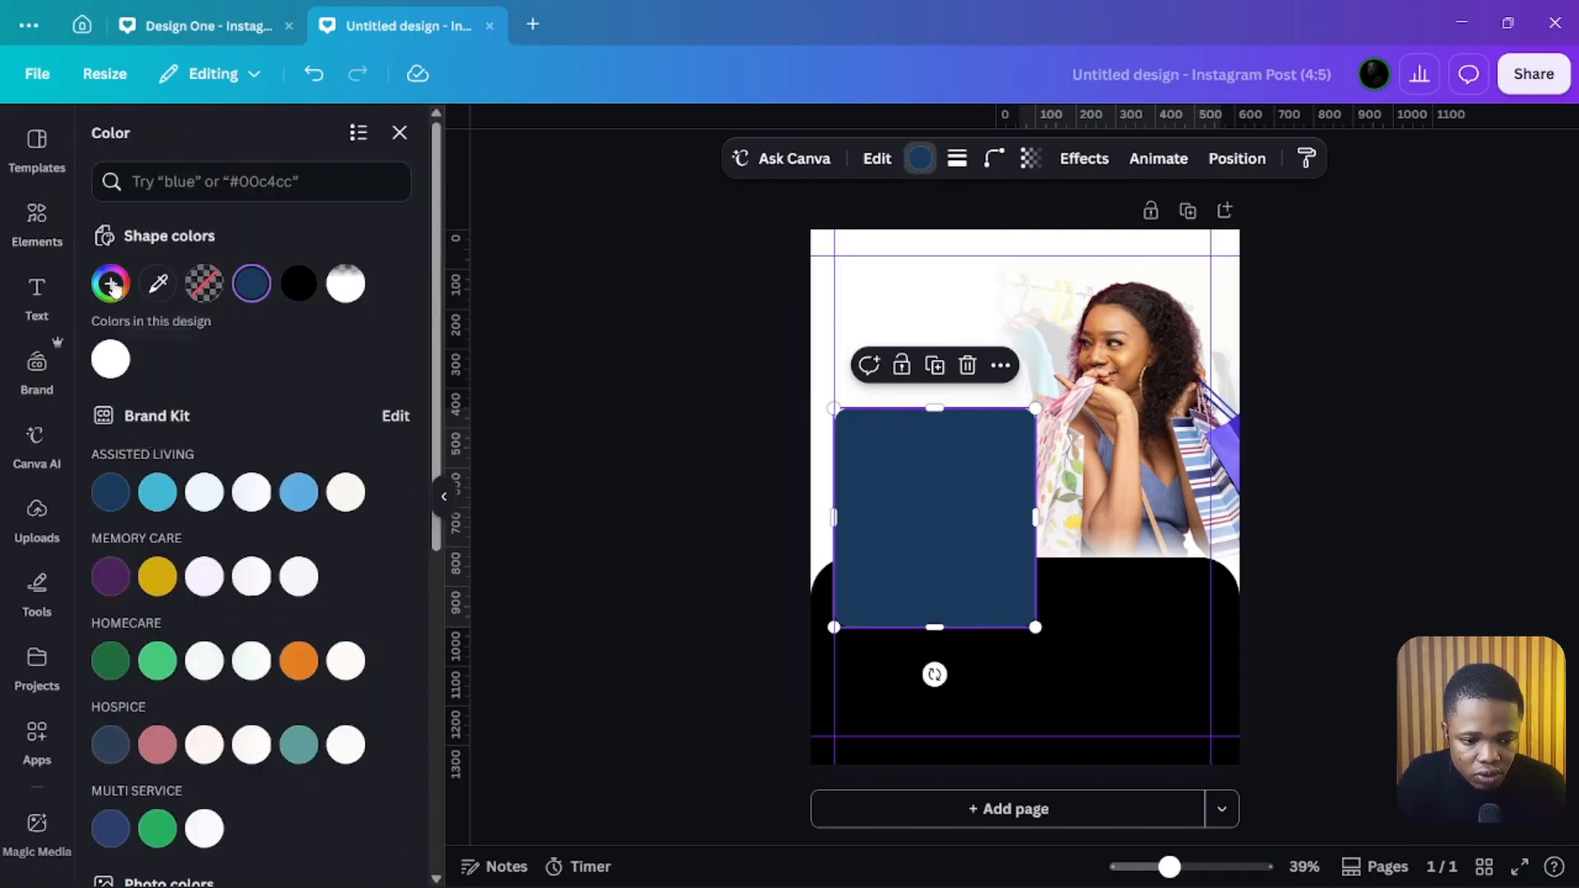
click(110, 284)
drag(131, 395, 113, 377)
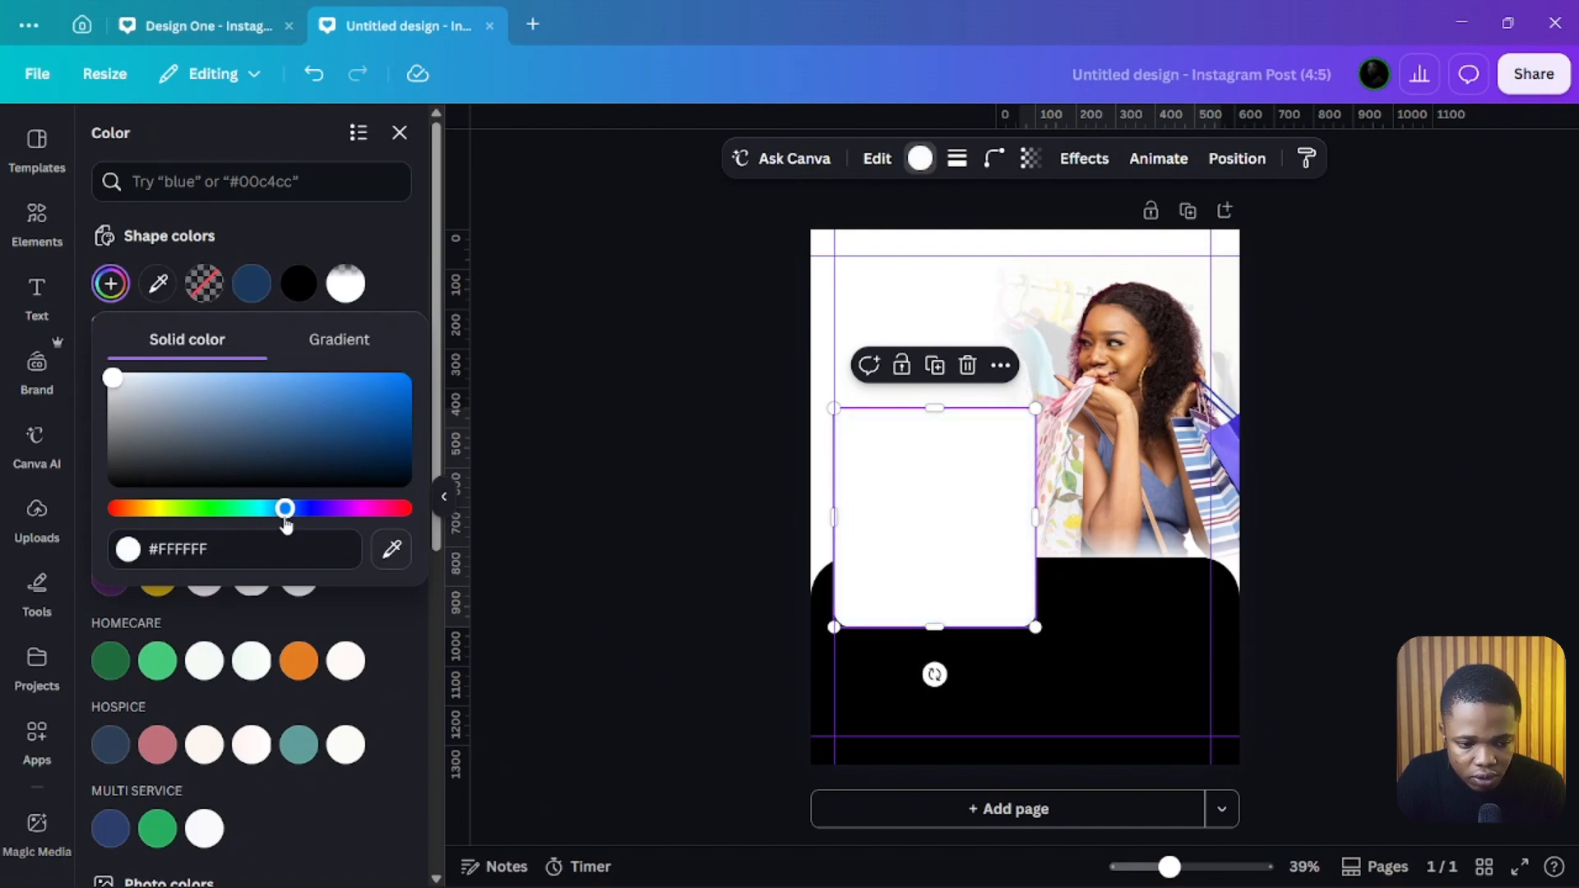
drag(155, 503, 159, 508)
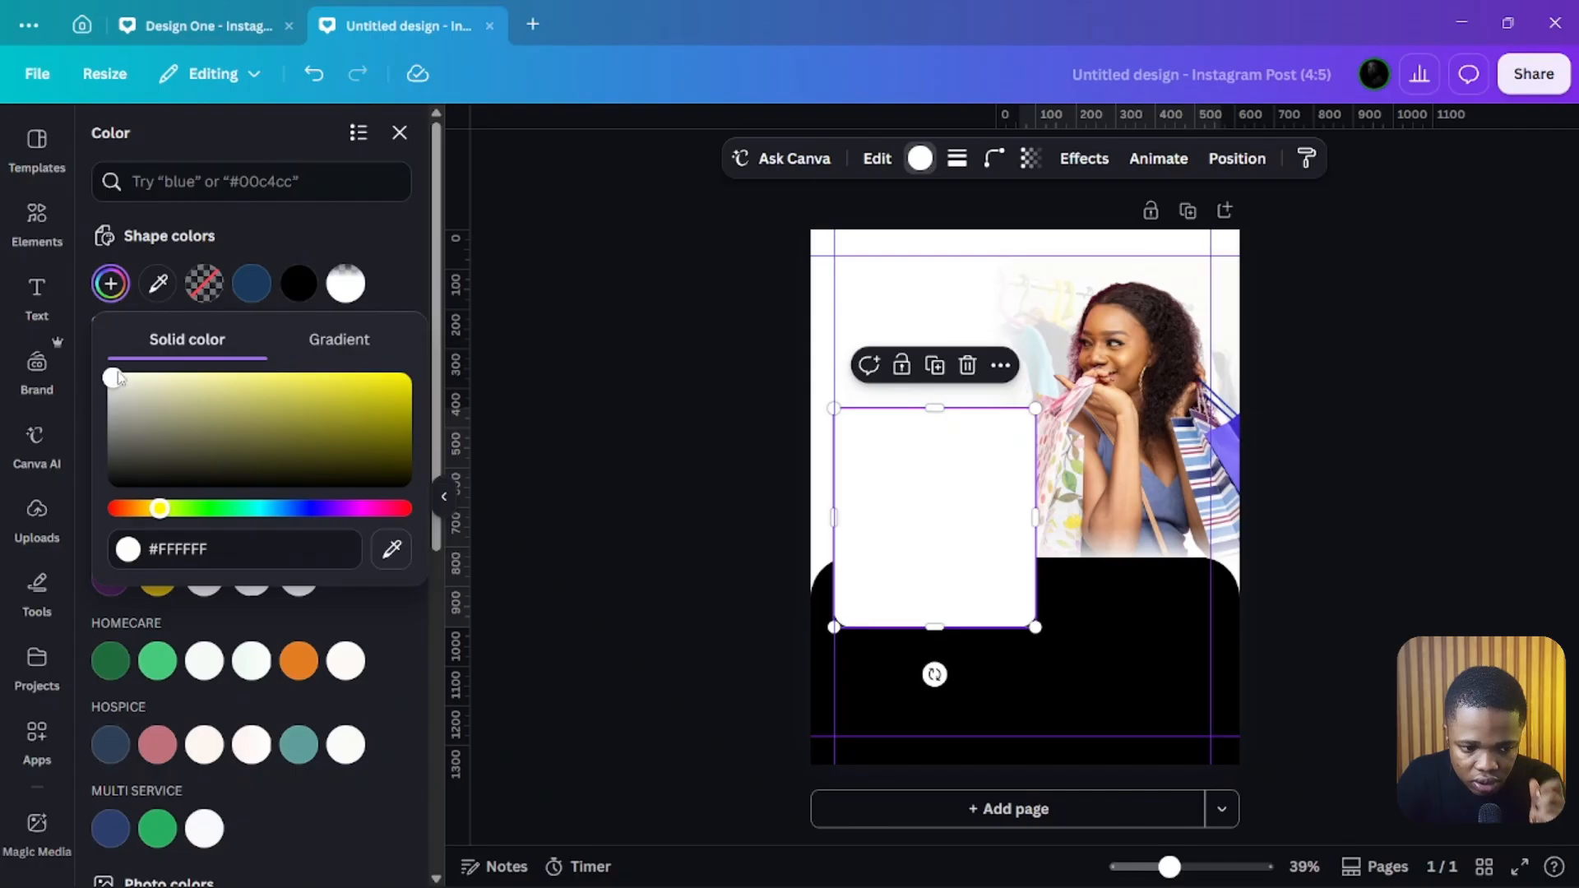
drag(119, 385, 134, 377)
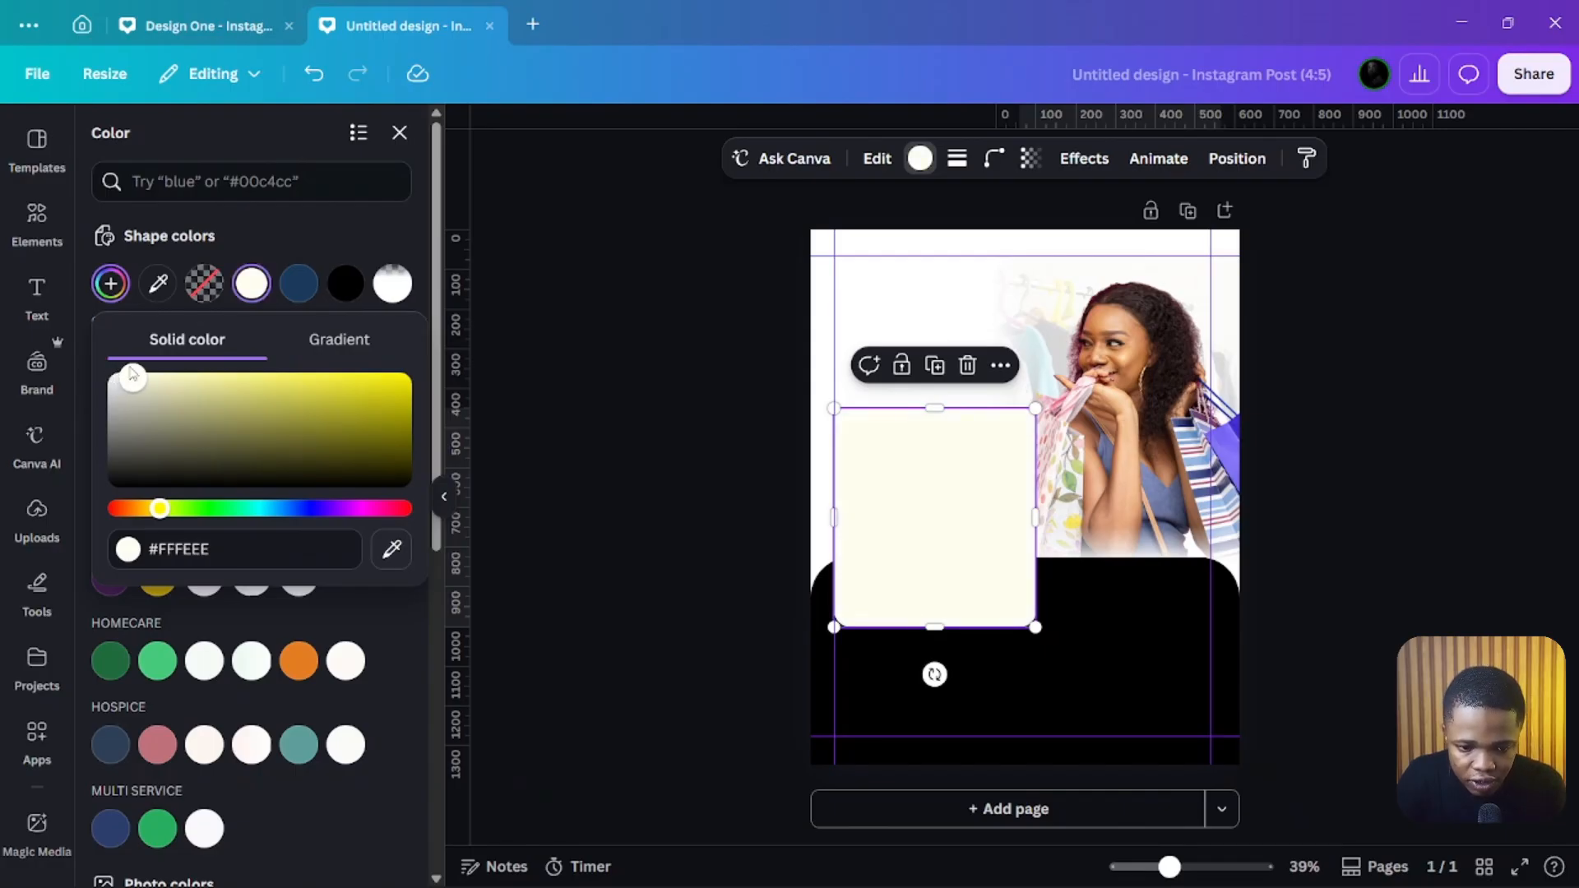
click(579, 388)
click(579, 393)
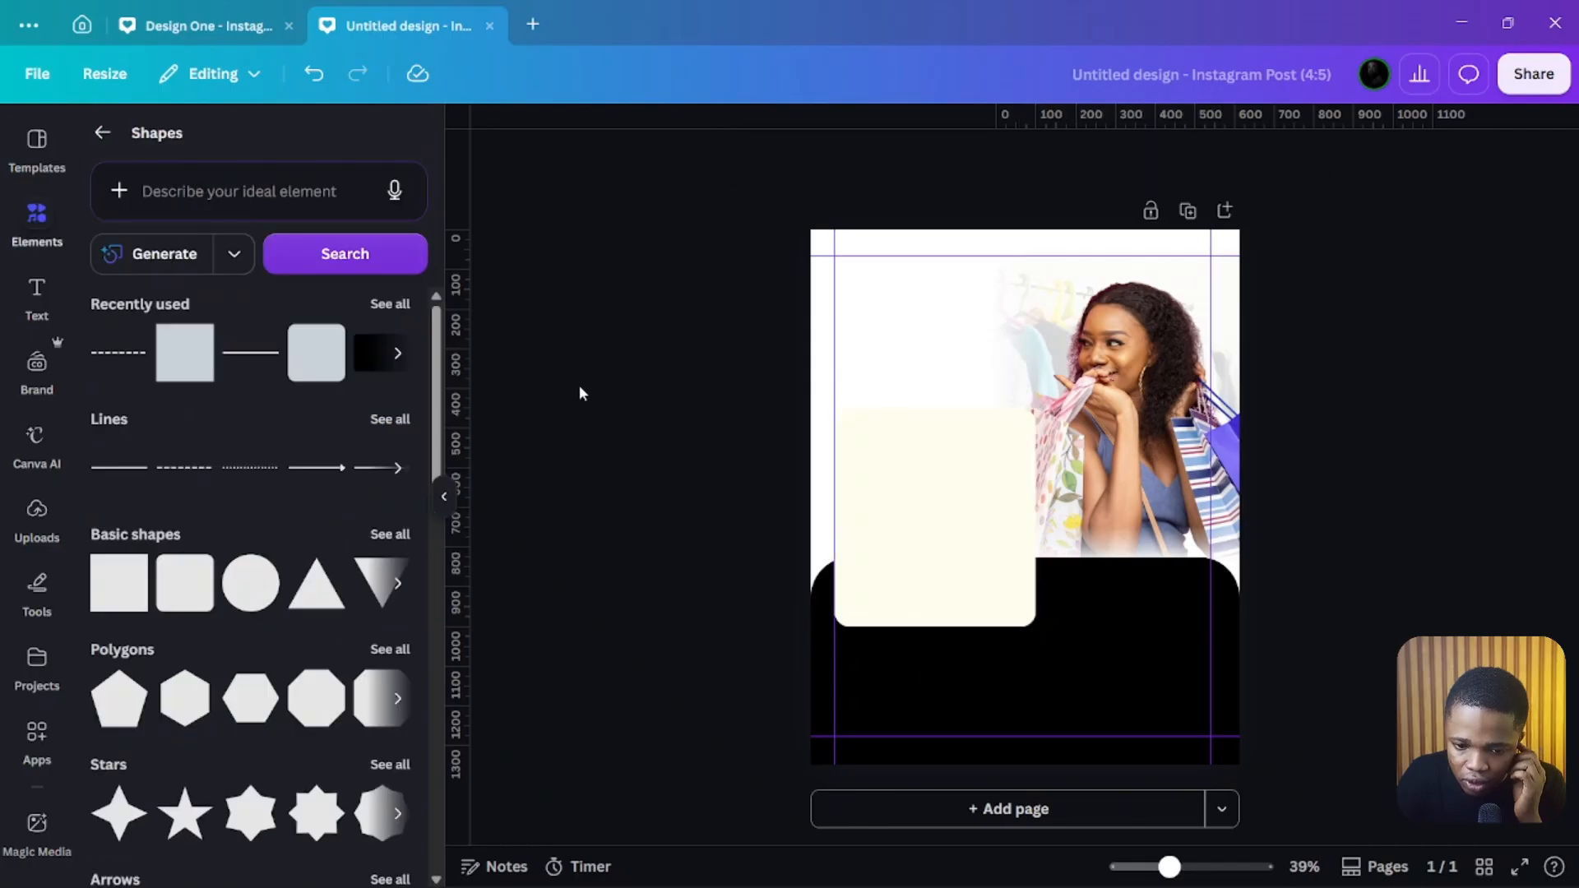
click(955, 518)
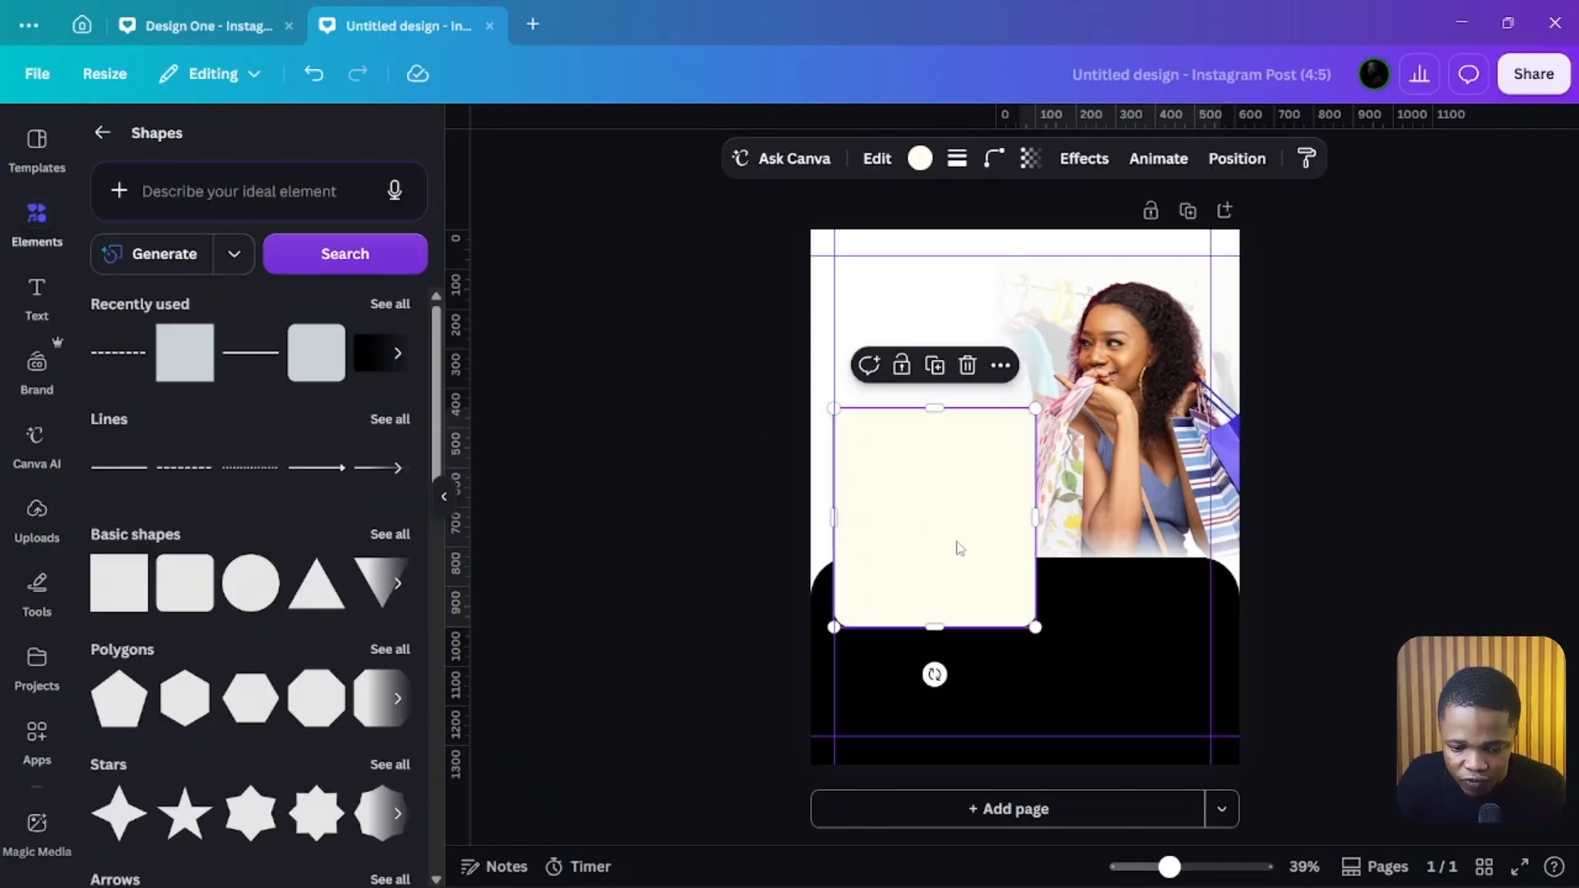
click(786, 506)
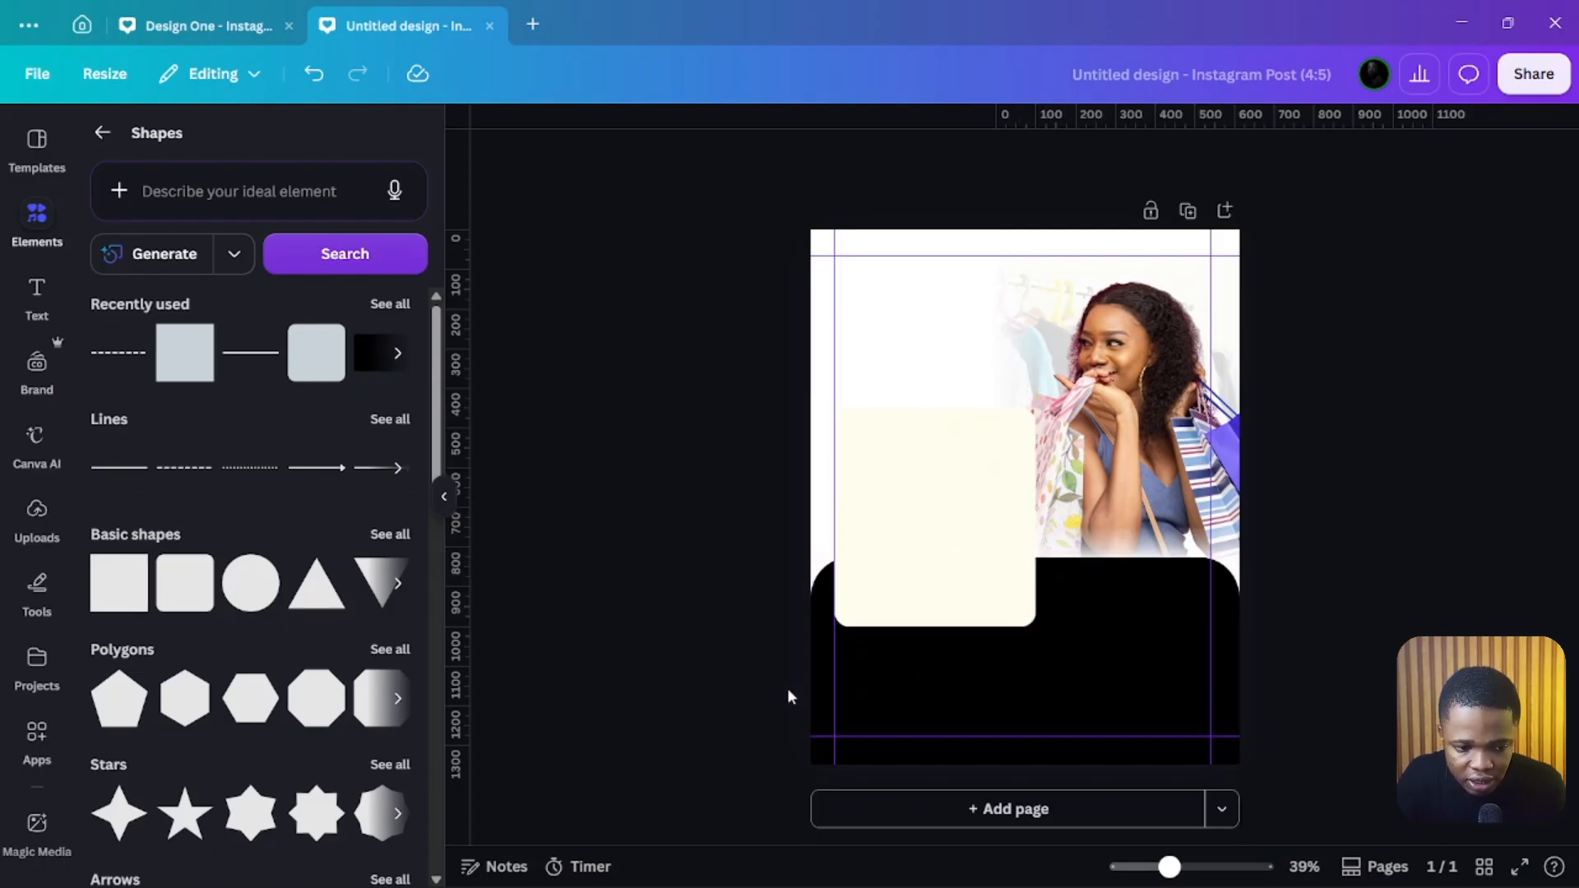
Step: Add another square and stretch it into a wide thin bar near the bottom of the black band
click(179, 365)
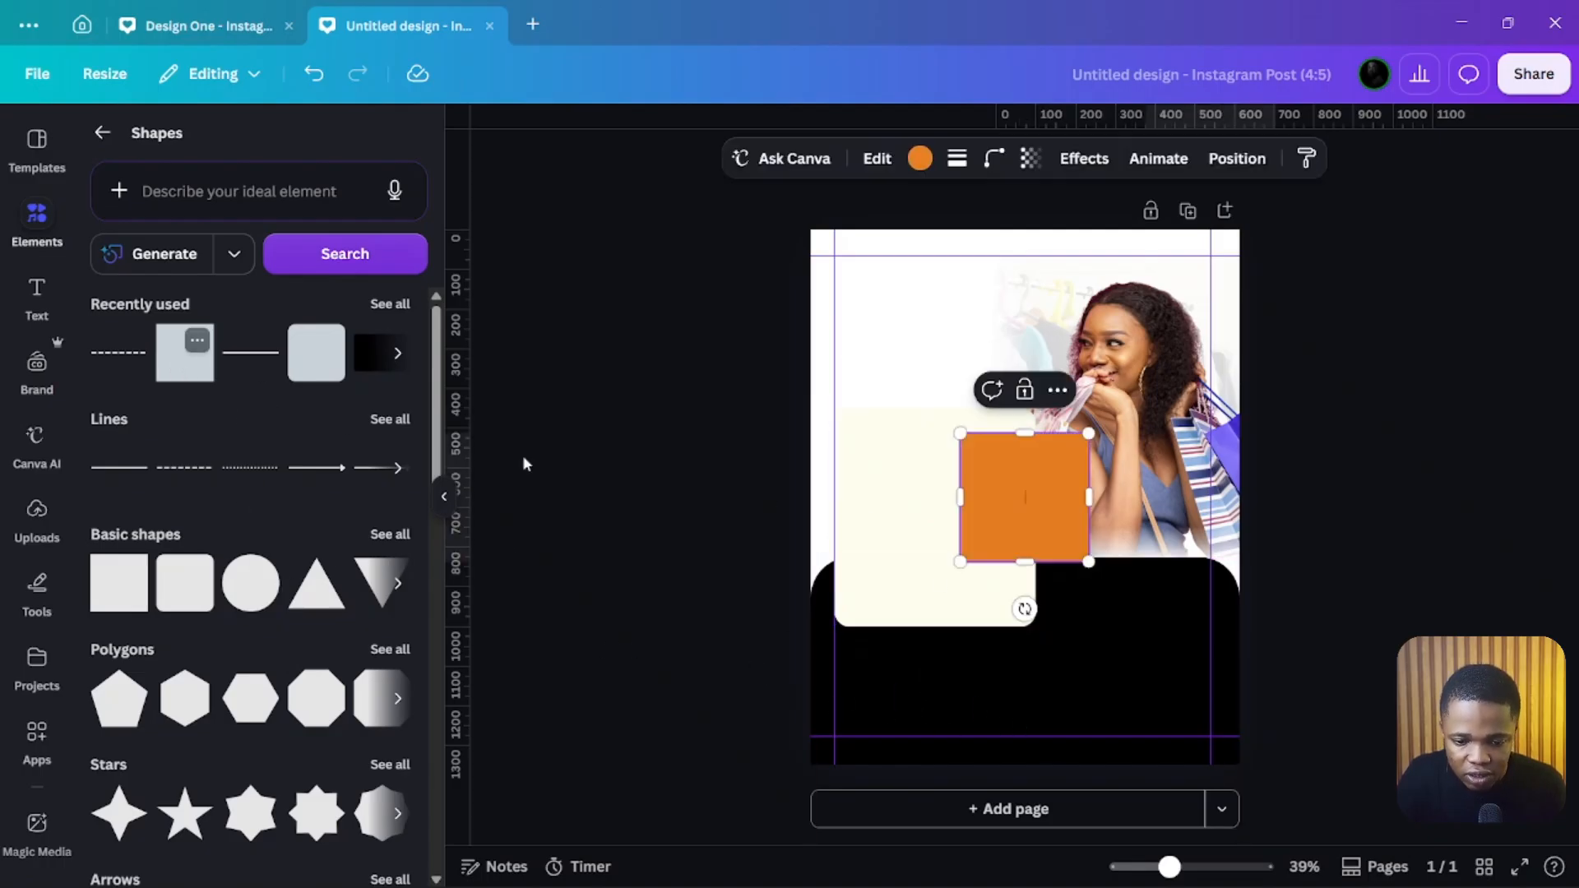
drag(1013, 518, 1211, 749)
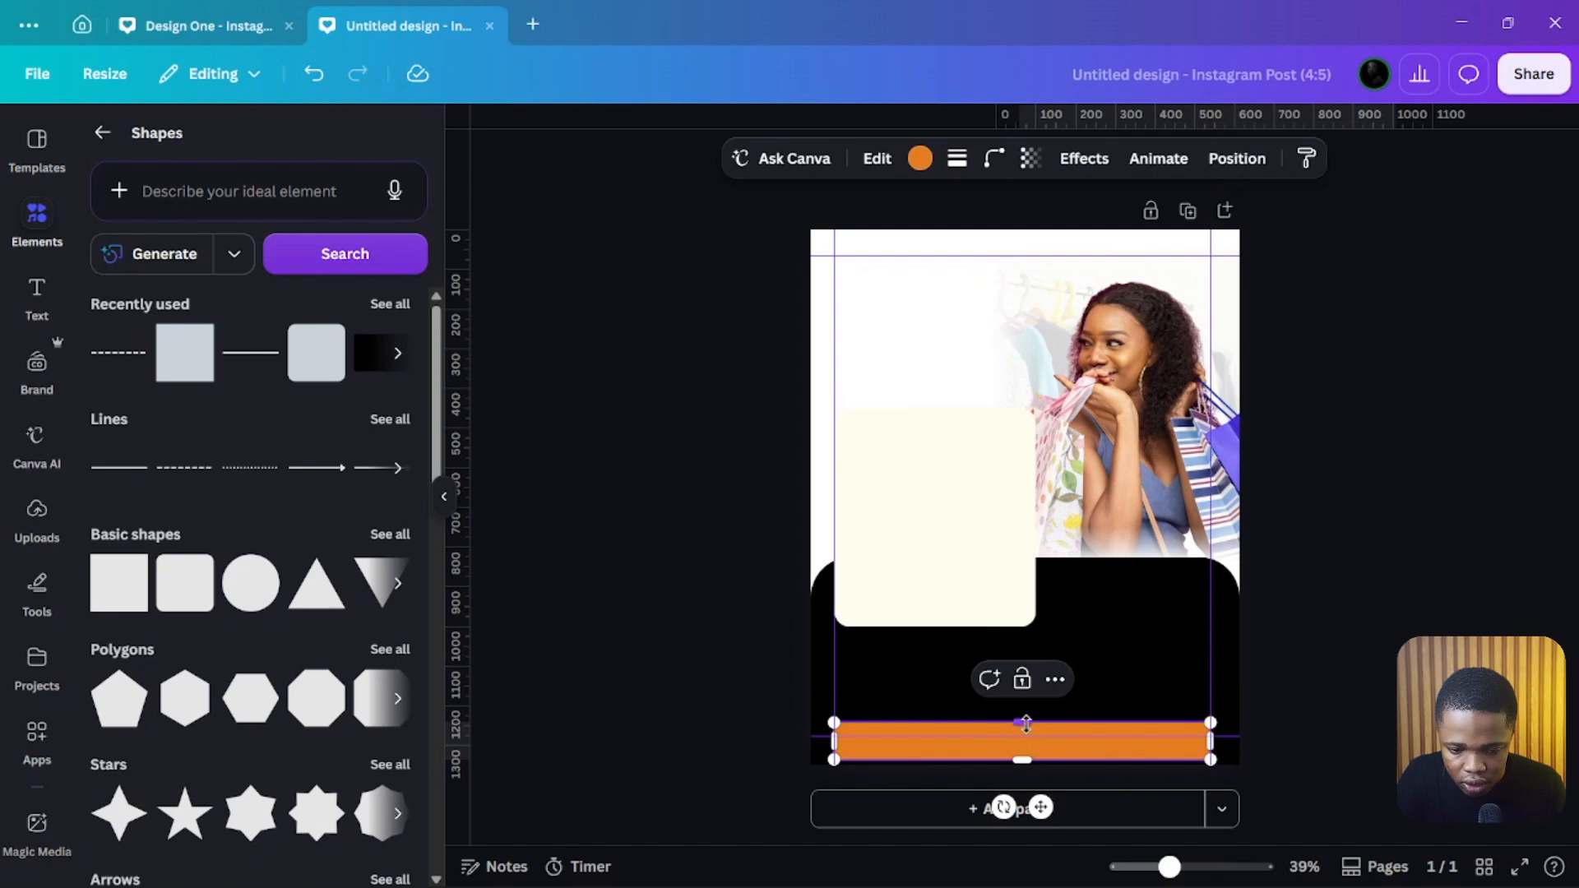
drag(1019, 721, 972, 744)
click(953, 714)
click(1162, 785)
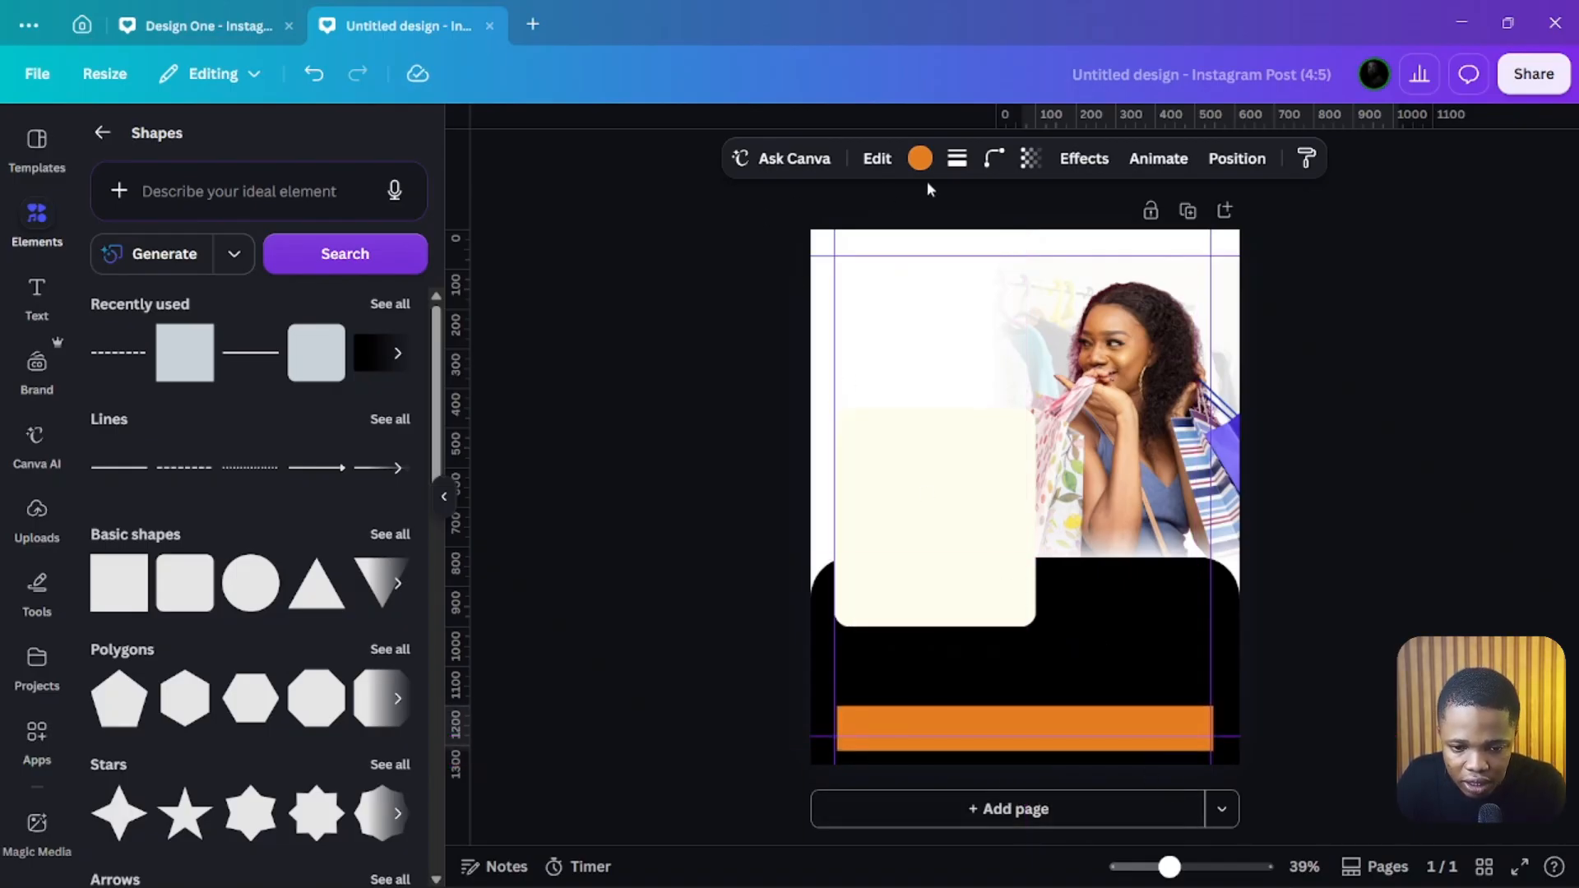
Step: Set the bar's corner rounding to 22 and nudge it slightly left
click(993, 158)
drag(889, 242, 920, 243)
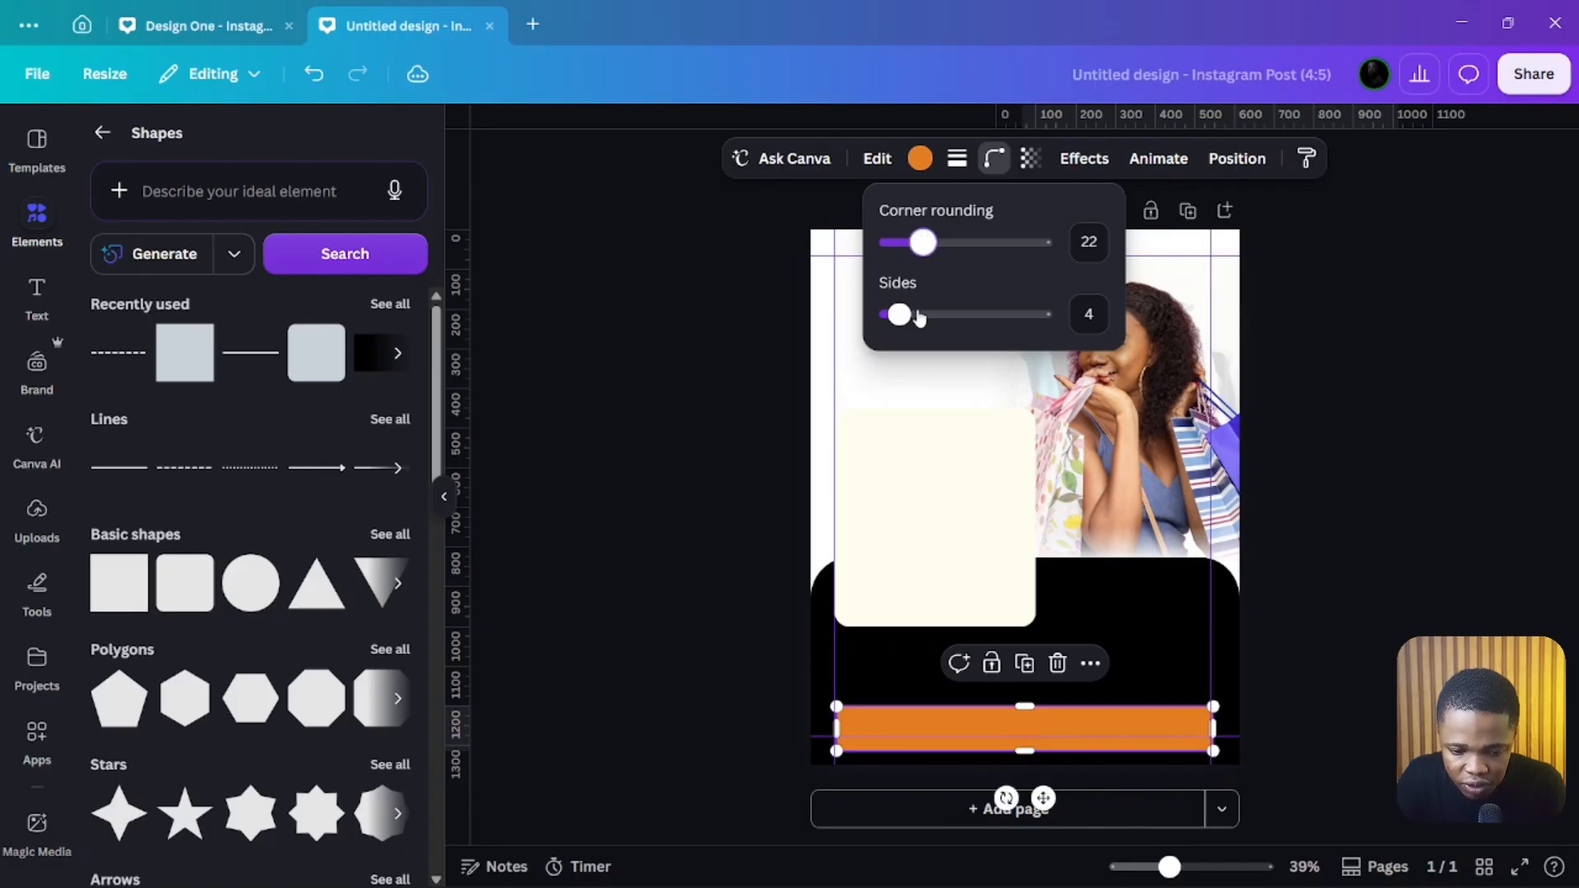
click(738, 563)
click(704, 723)
click(907, 725)
key(Left)
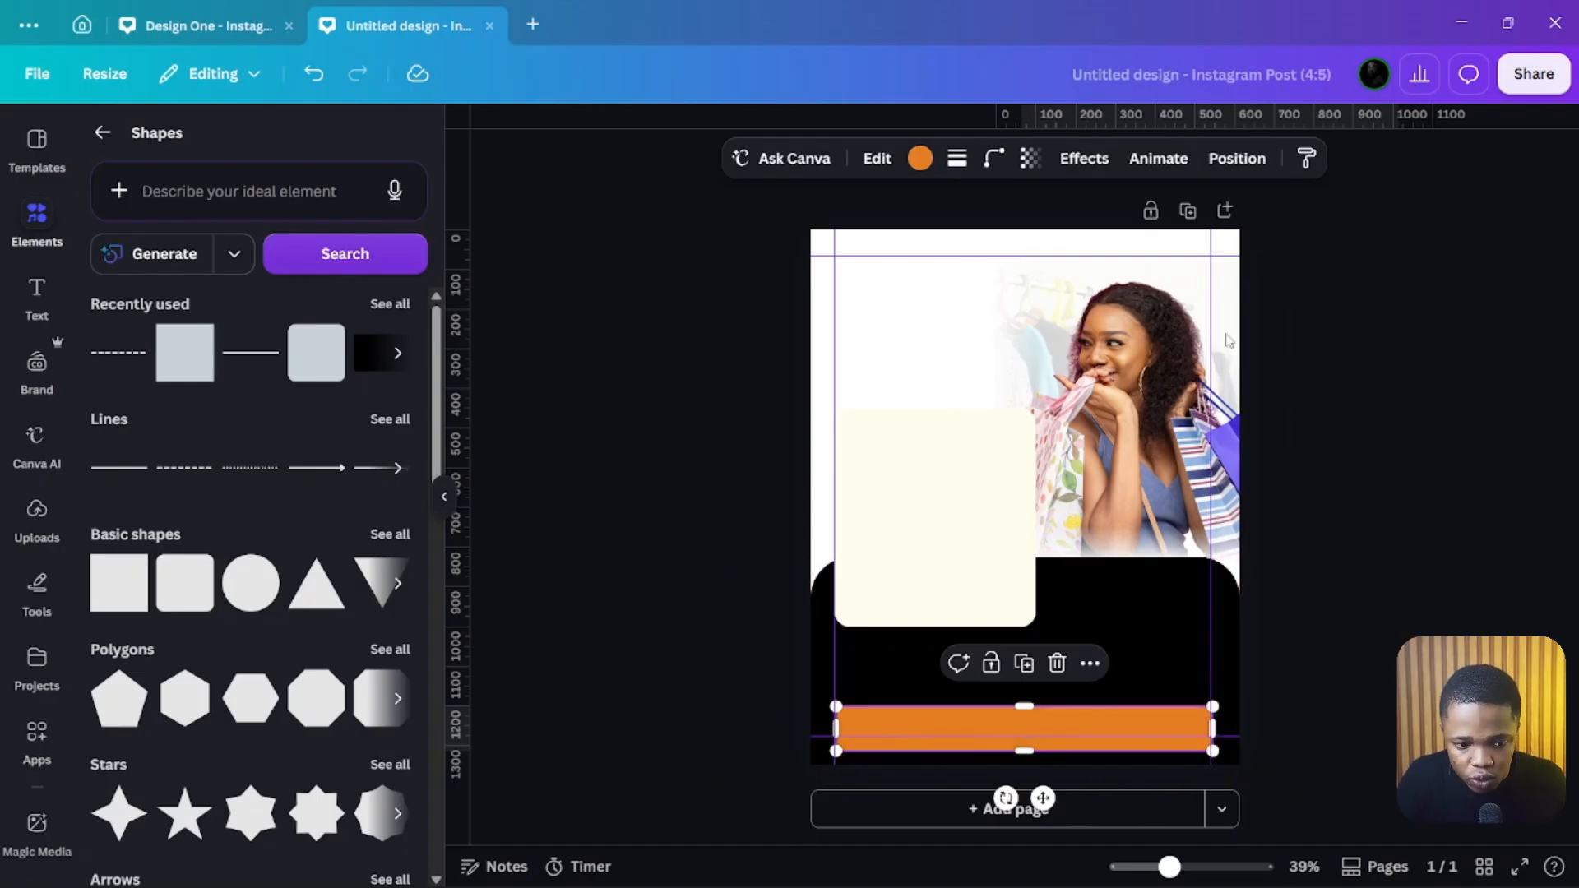
Step: Align the bar to the centre of the page horizontally, undoing an accidental middle alignment
click(1236, 158)
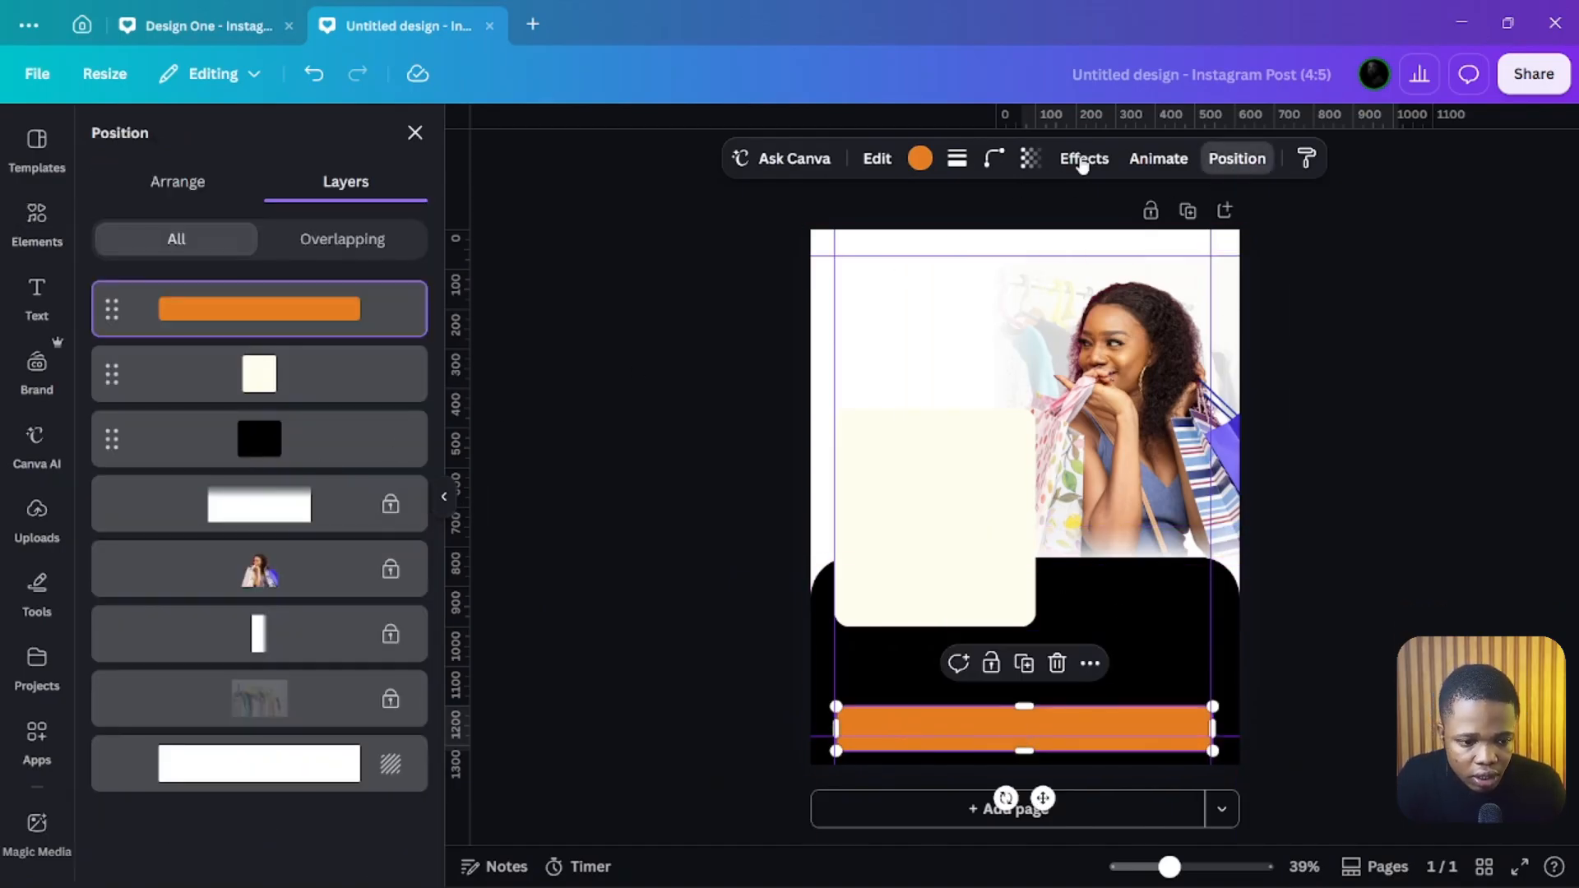
click(184, 184)
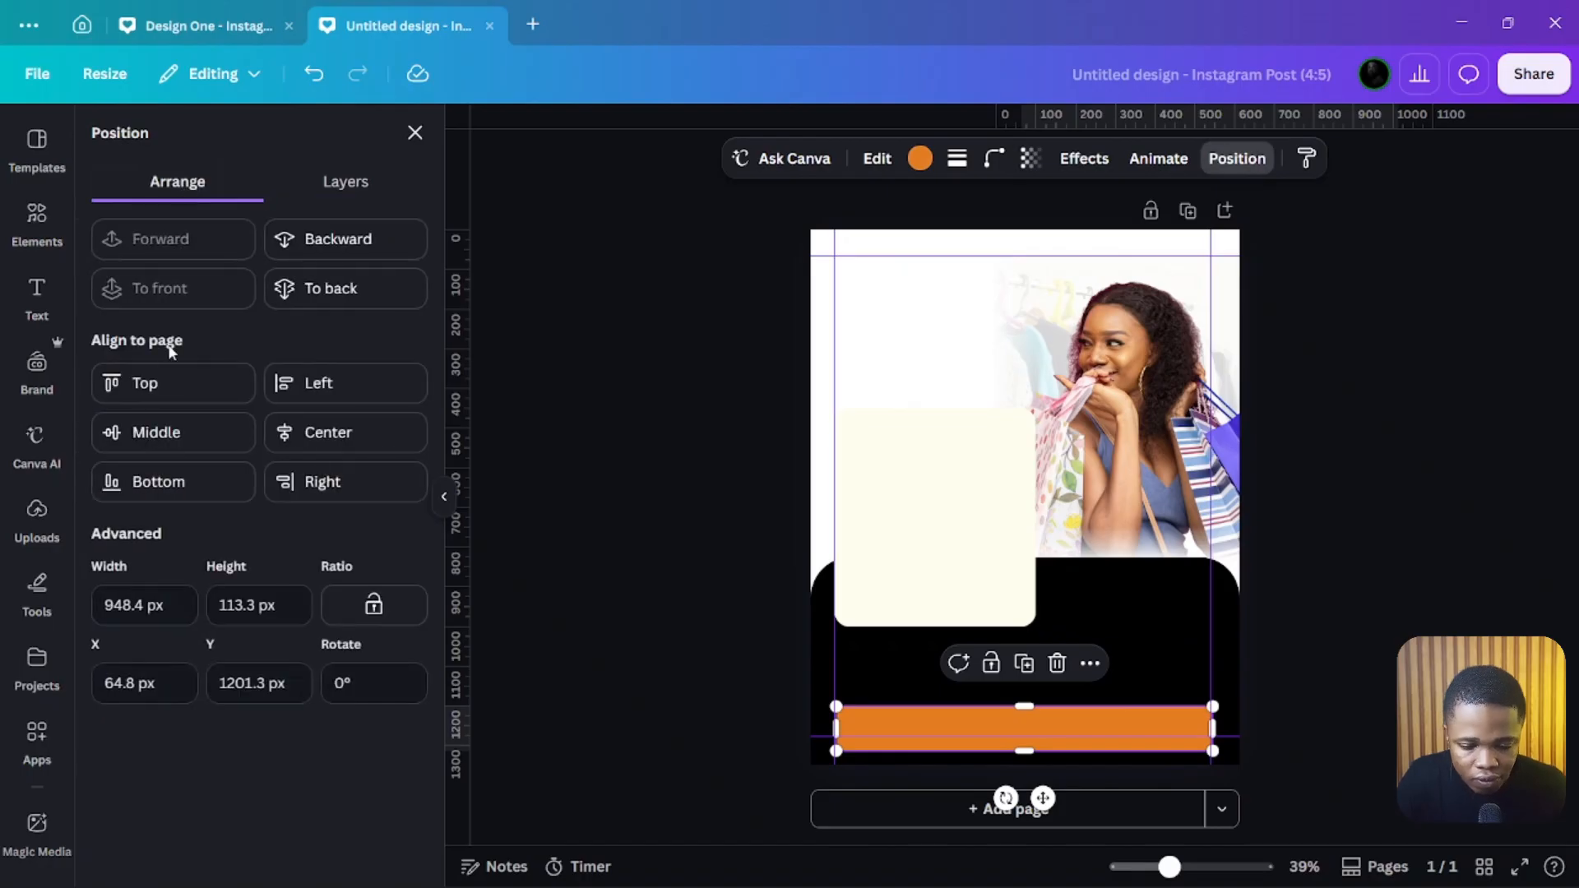
click(184, 439)
key(ctrl+z)
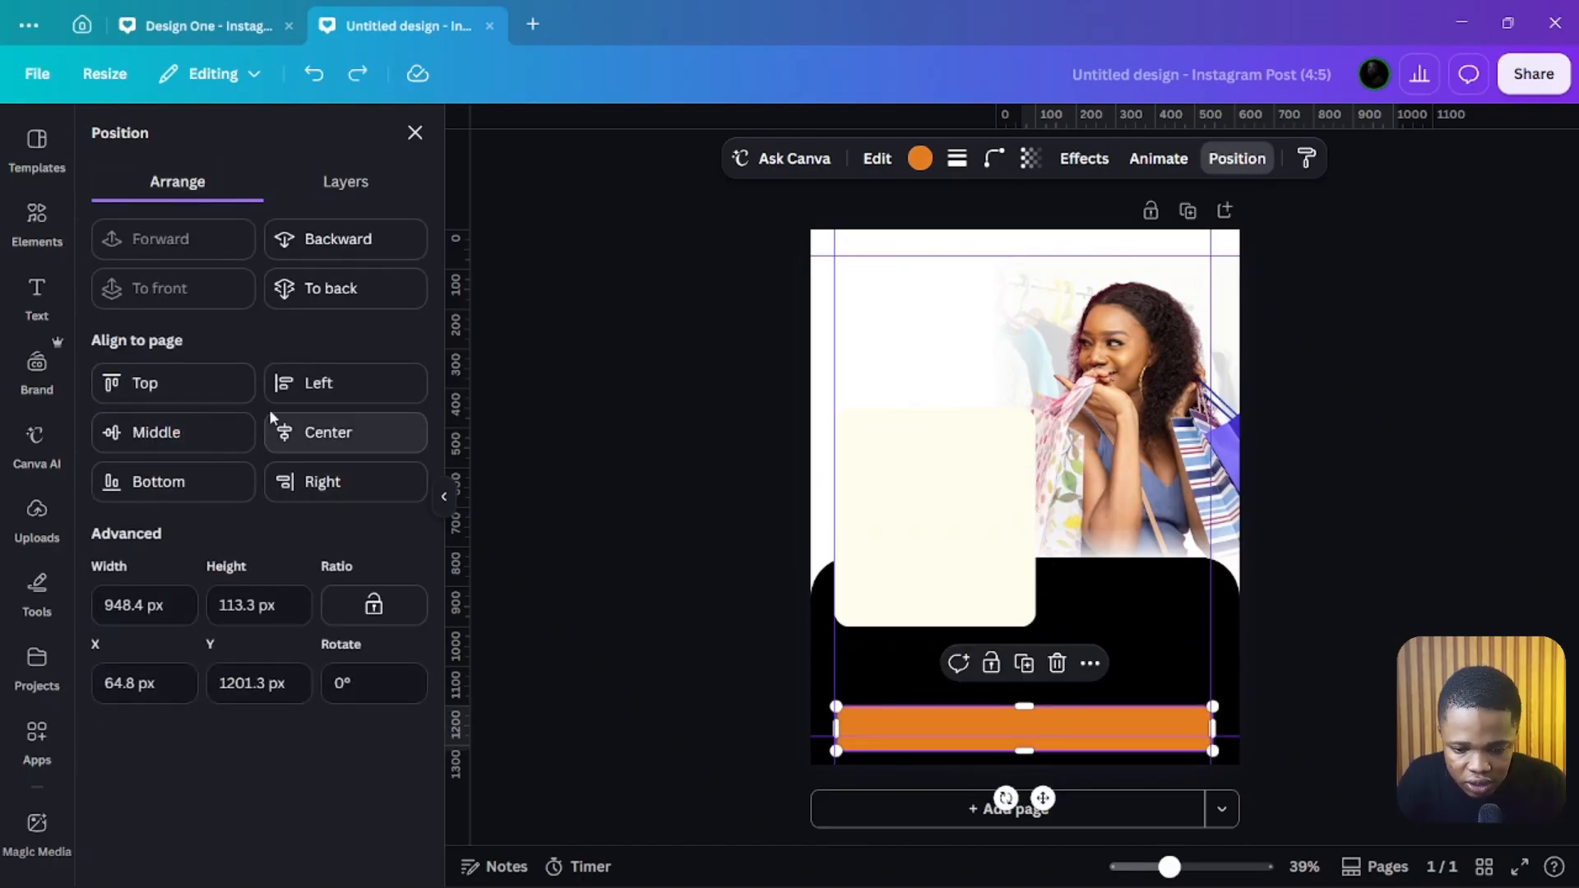
click(309, 432)
click(656, 500)
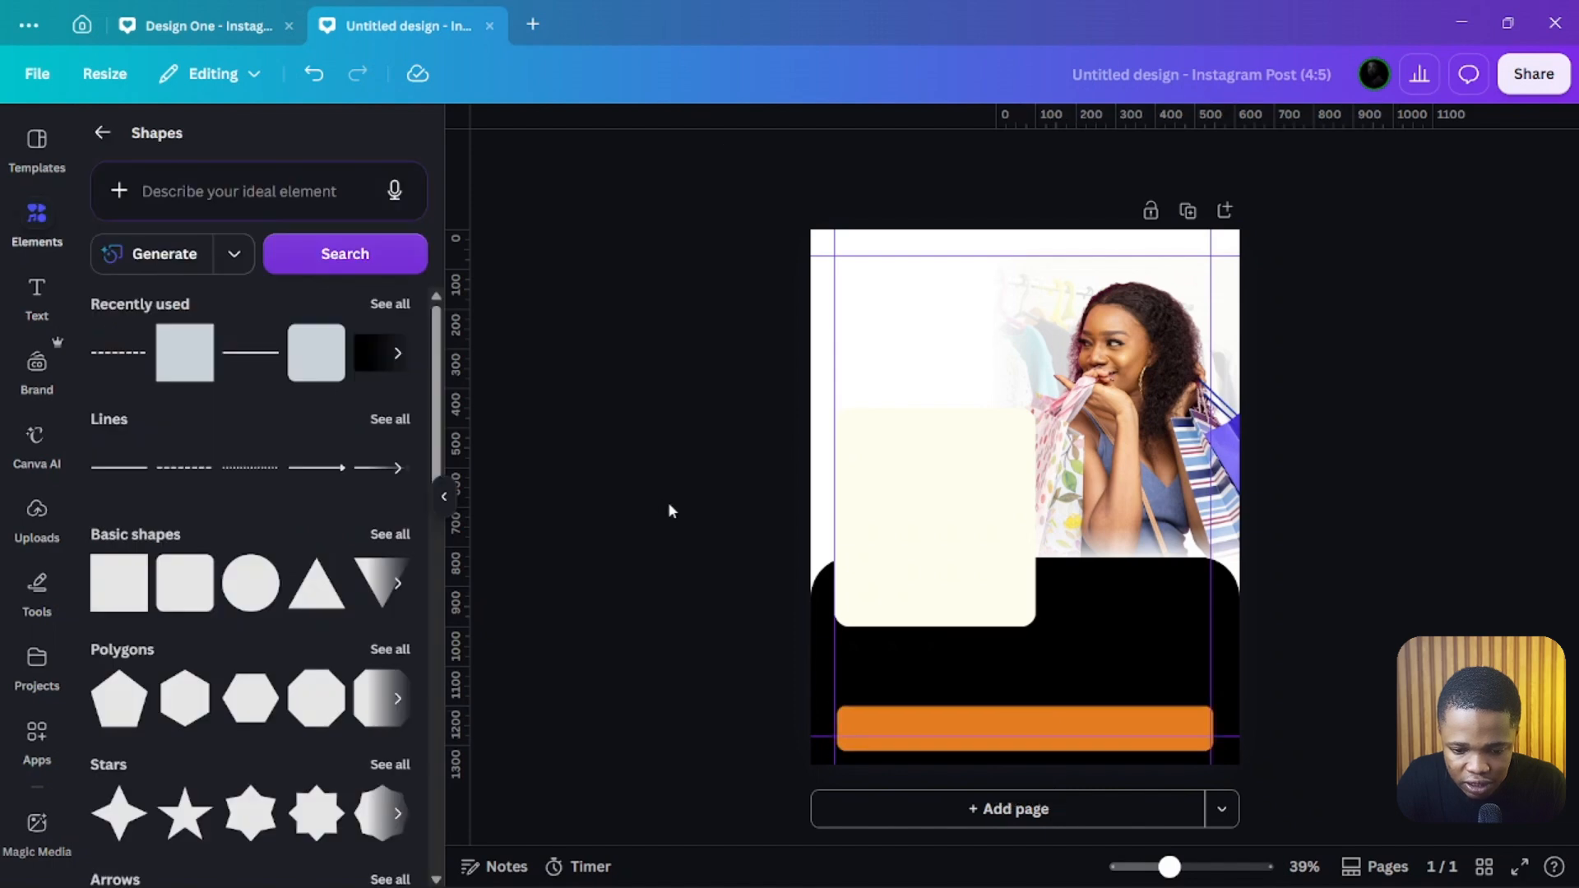
Step: Change the bar's colour to grey with the colour picker
click(1103, 724)
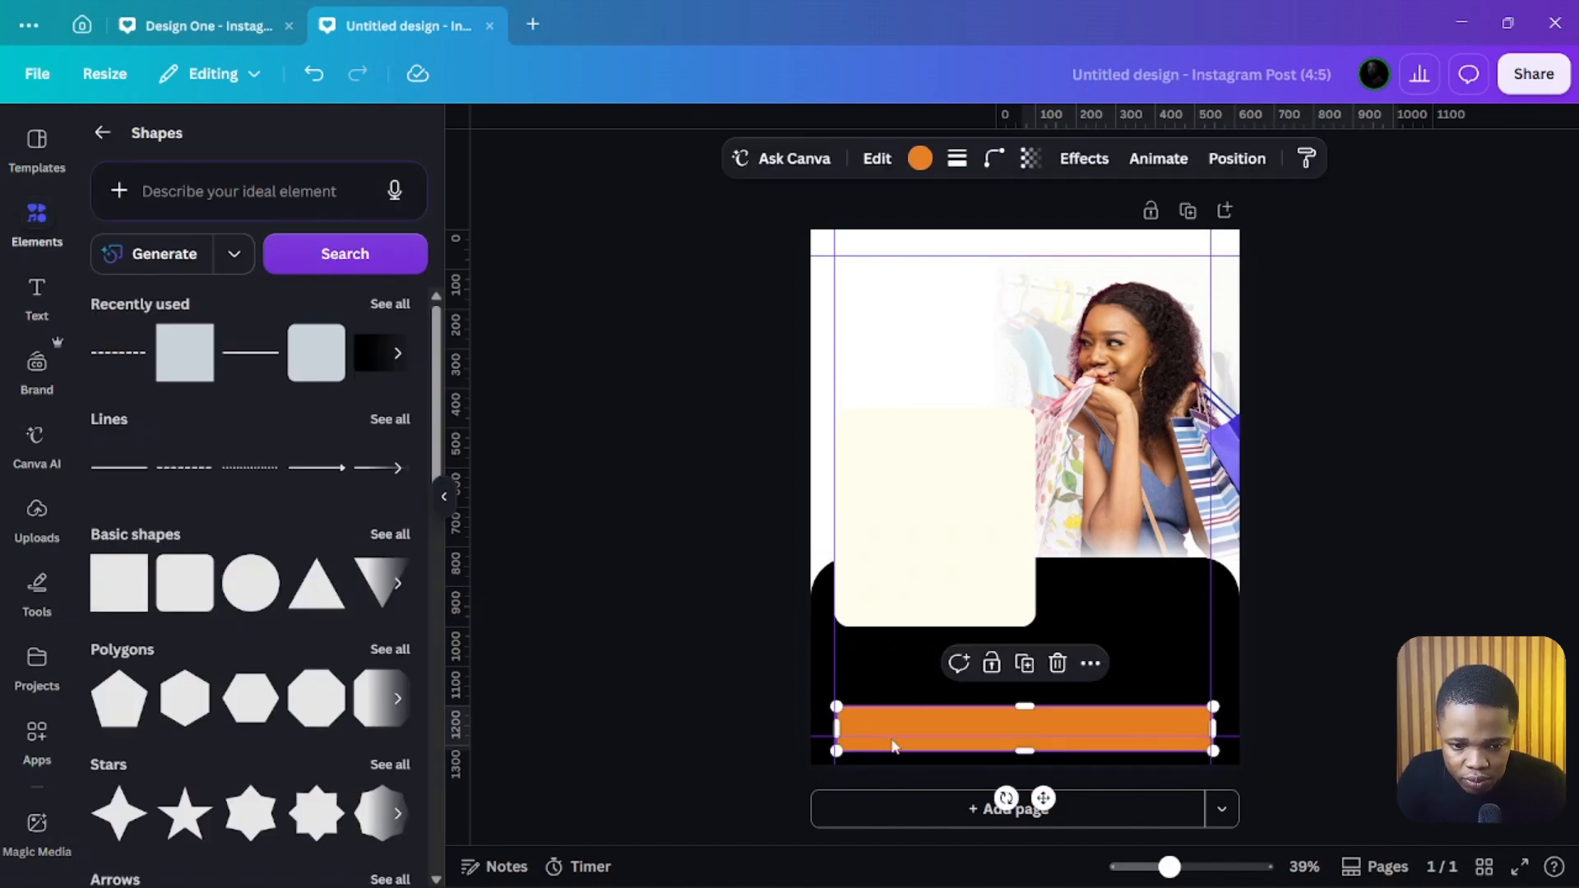
click(920, 158)
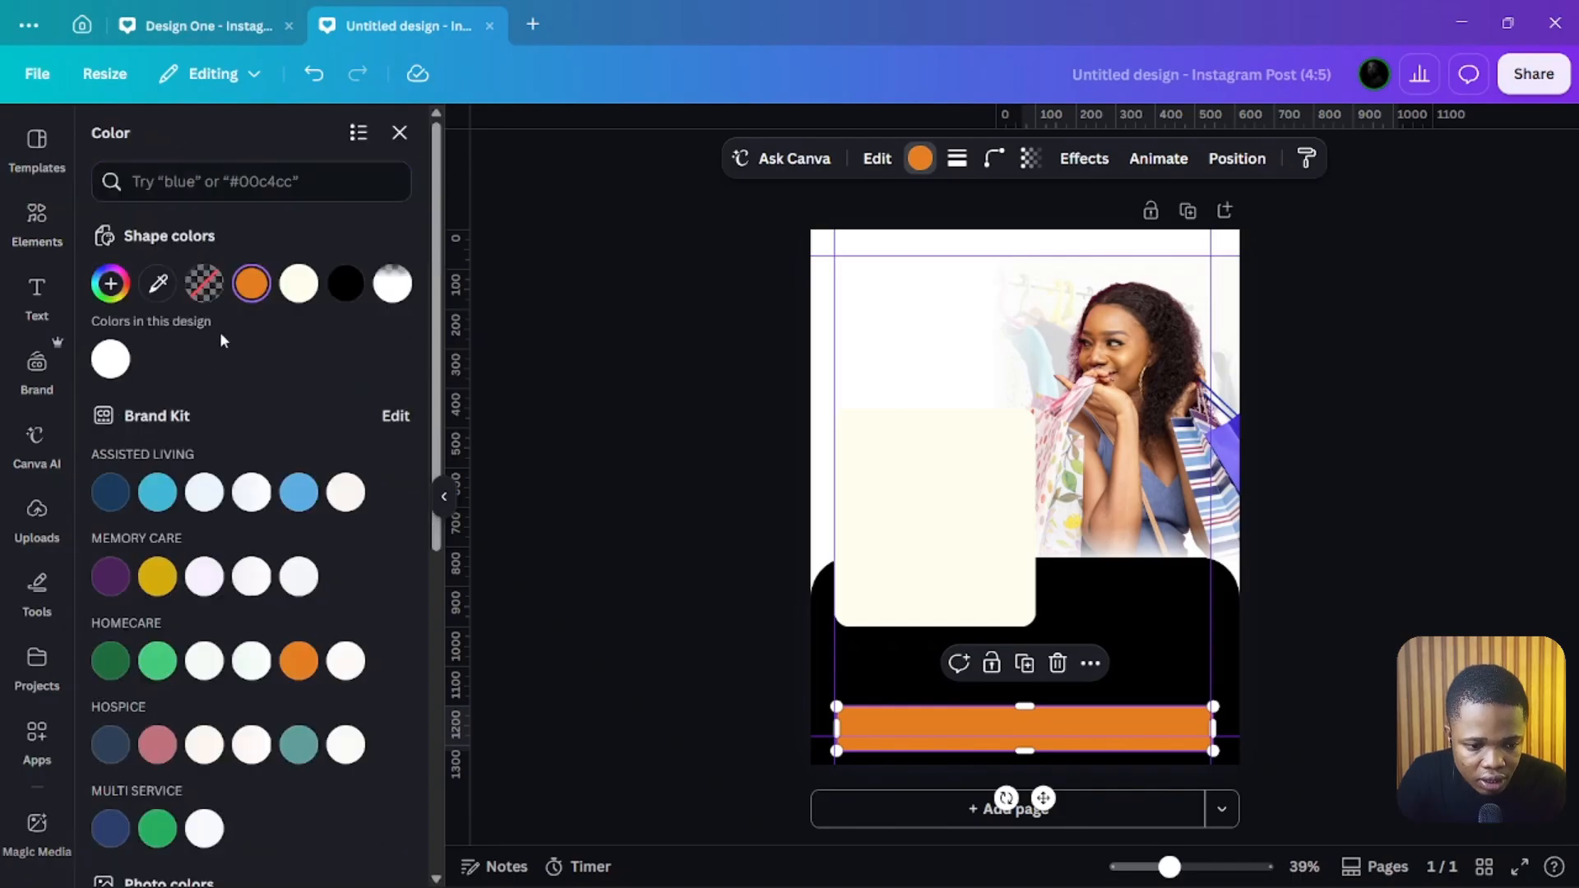
click(251, 284)
drag(153, 466, 84, 444)
click(649, 536)
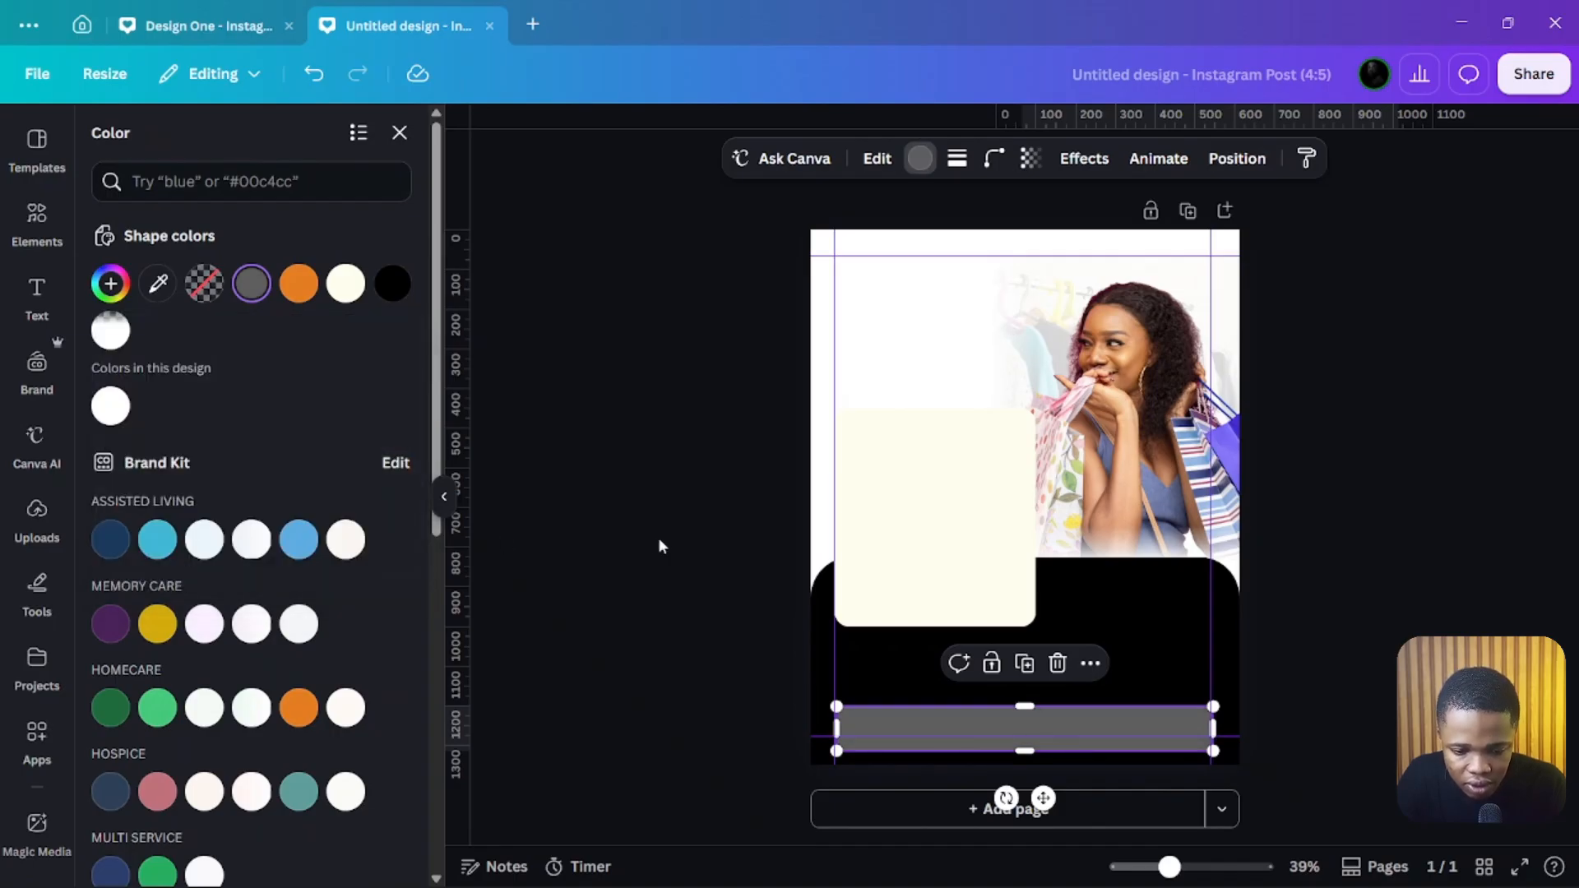
click(657, 536)
click(909, 735)
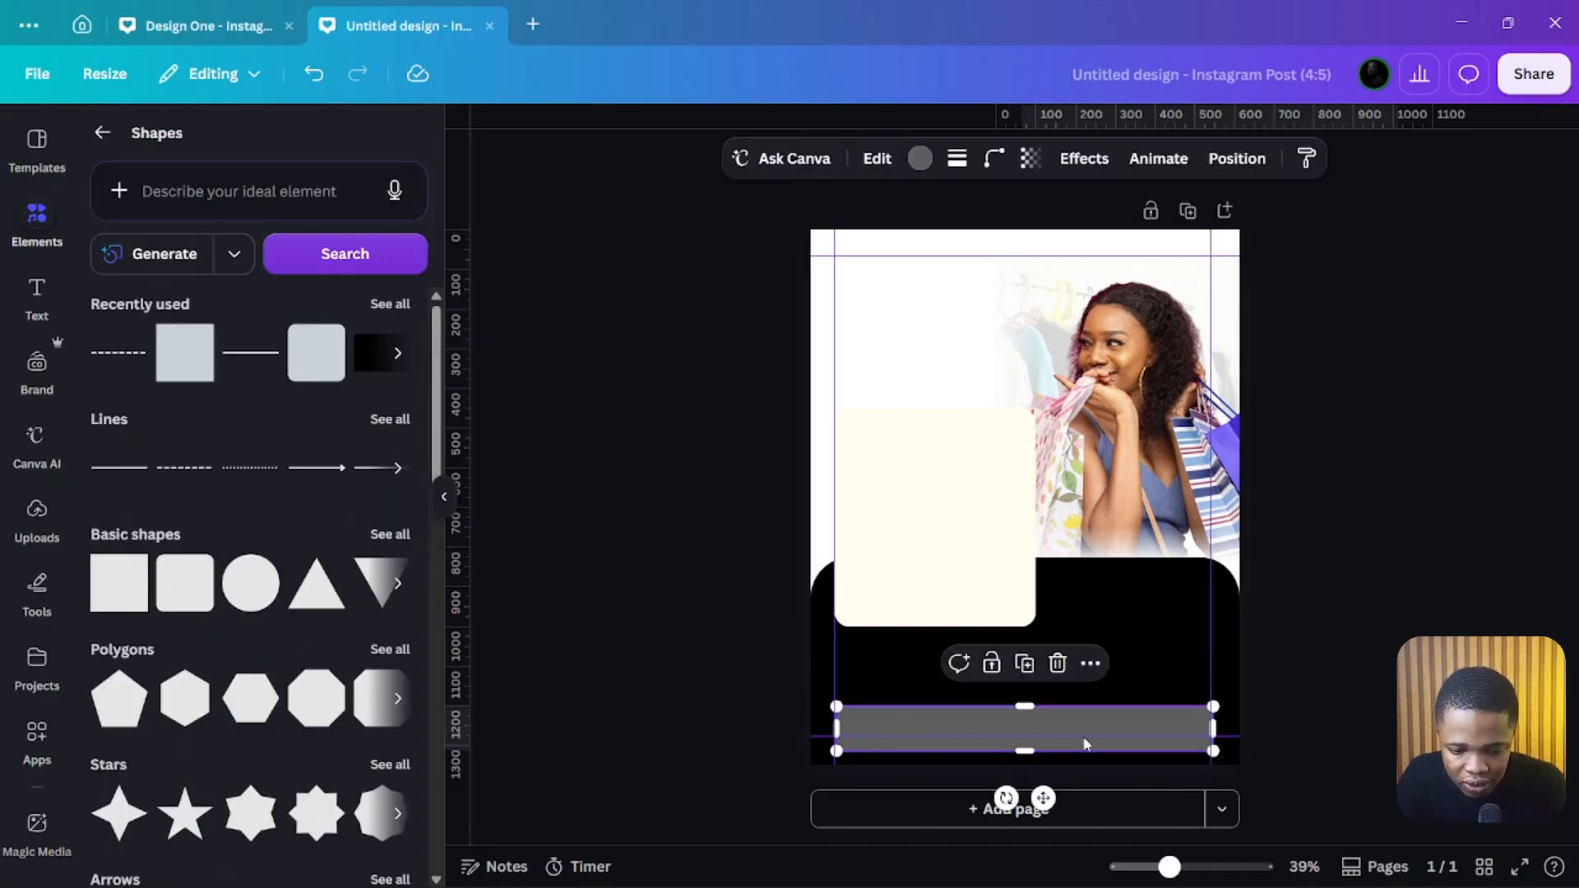
click(675, 674)
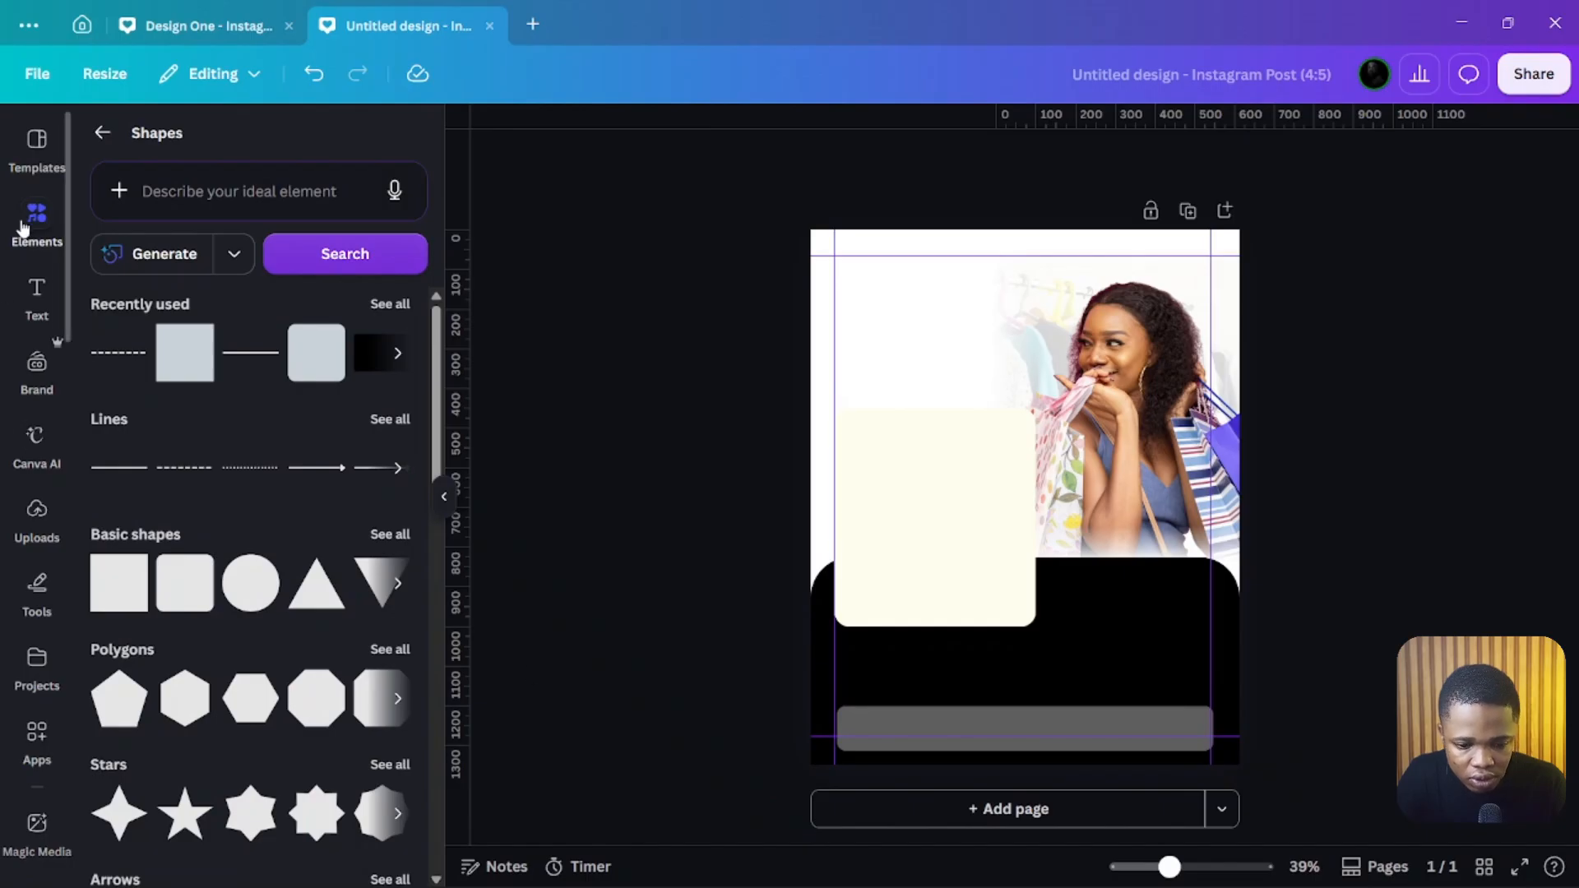
Step: Add another square and size it into a slightly smaller bar sitting inside the grey bar
click(167, 346)
drag(1058, 458, 1196, 719)
drag(1022, 776, 1018, 743)
drag(1018, 658, 1018, 705)
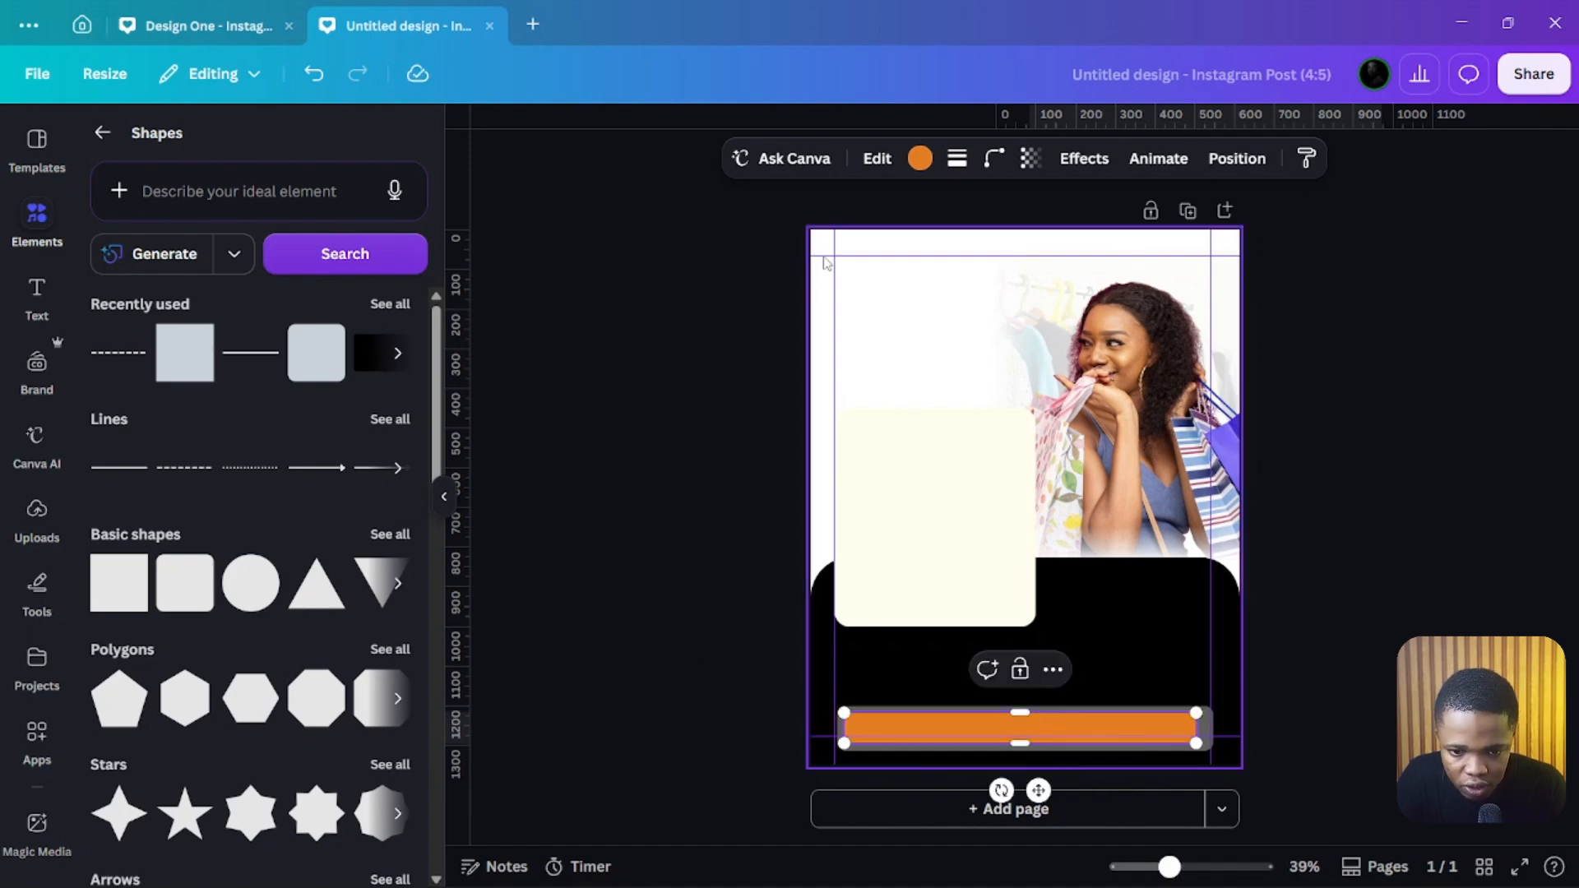
Step: Round the corners of the new inner bar
click(994, 158)
mouse_move(892, 243)
mouse_down()
mouse_move(935, 239)
mouse_move(919, 240)
mouse_up()
click(977, 719)
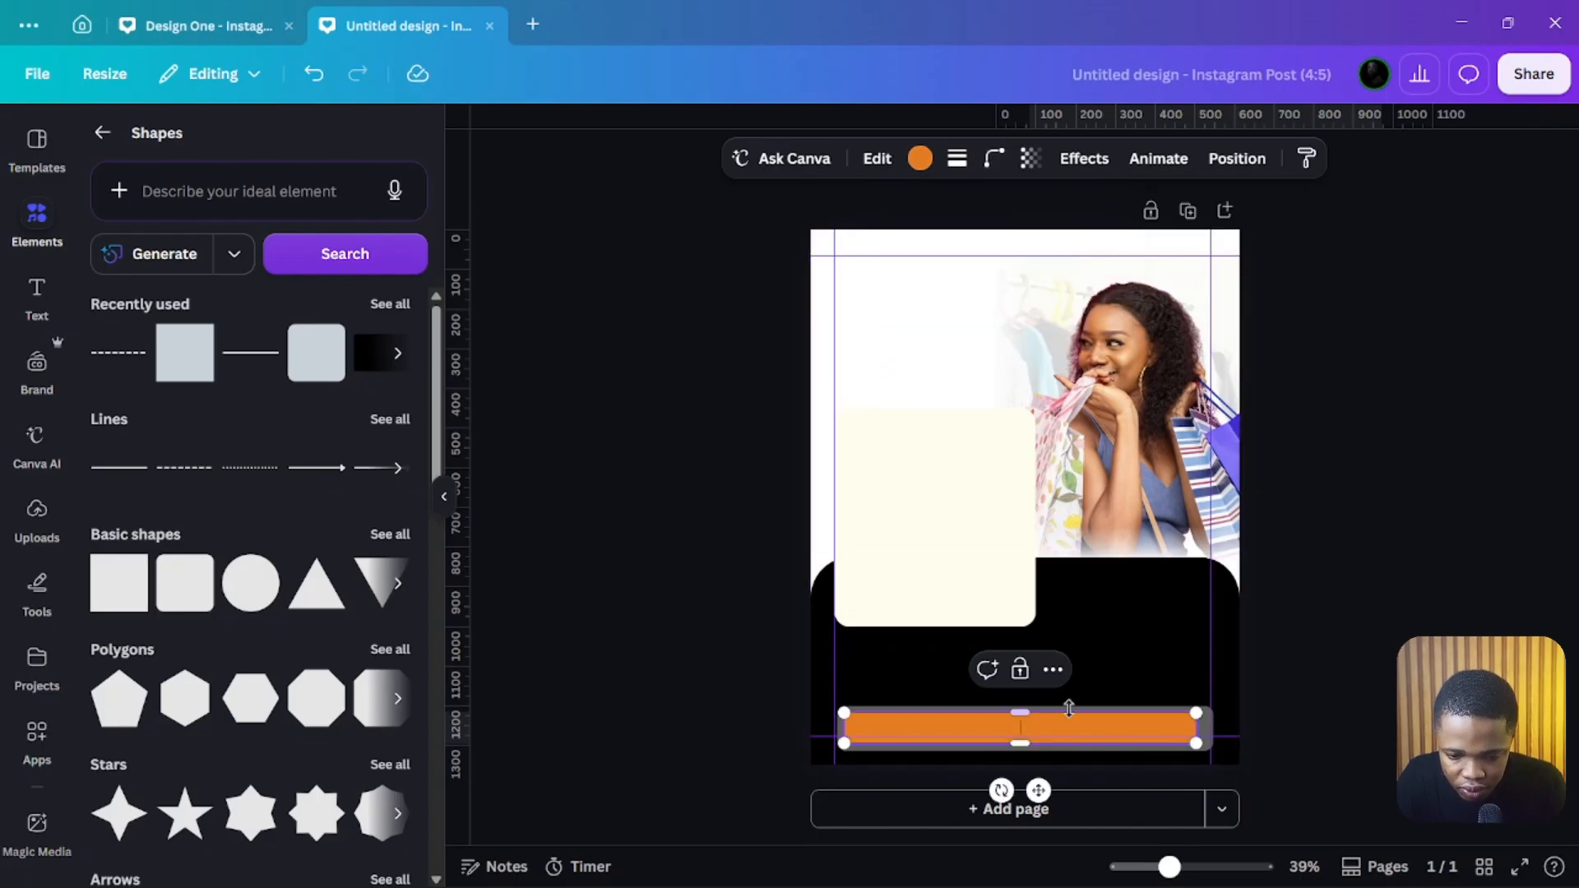
Step: Select both bars and align them to each other's centre
click(1209, 744)
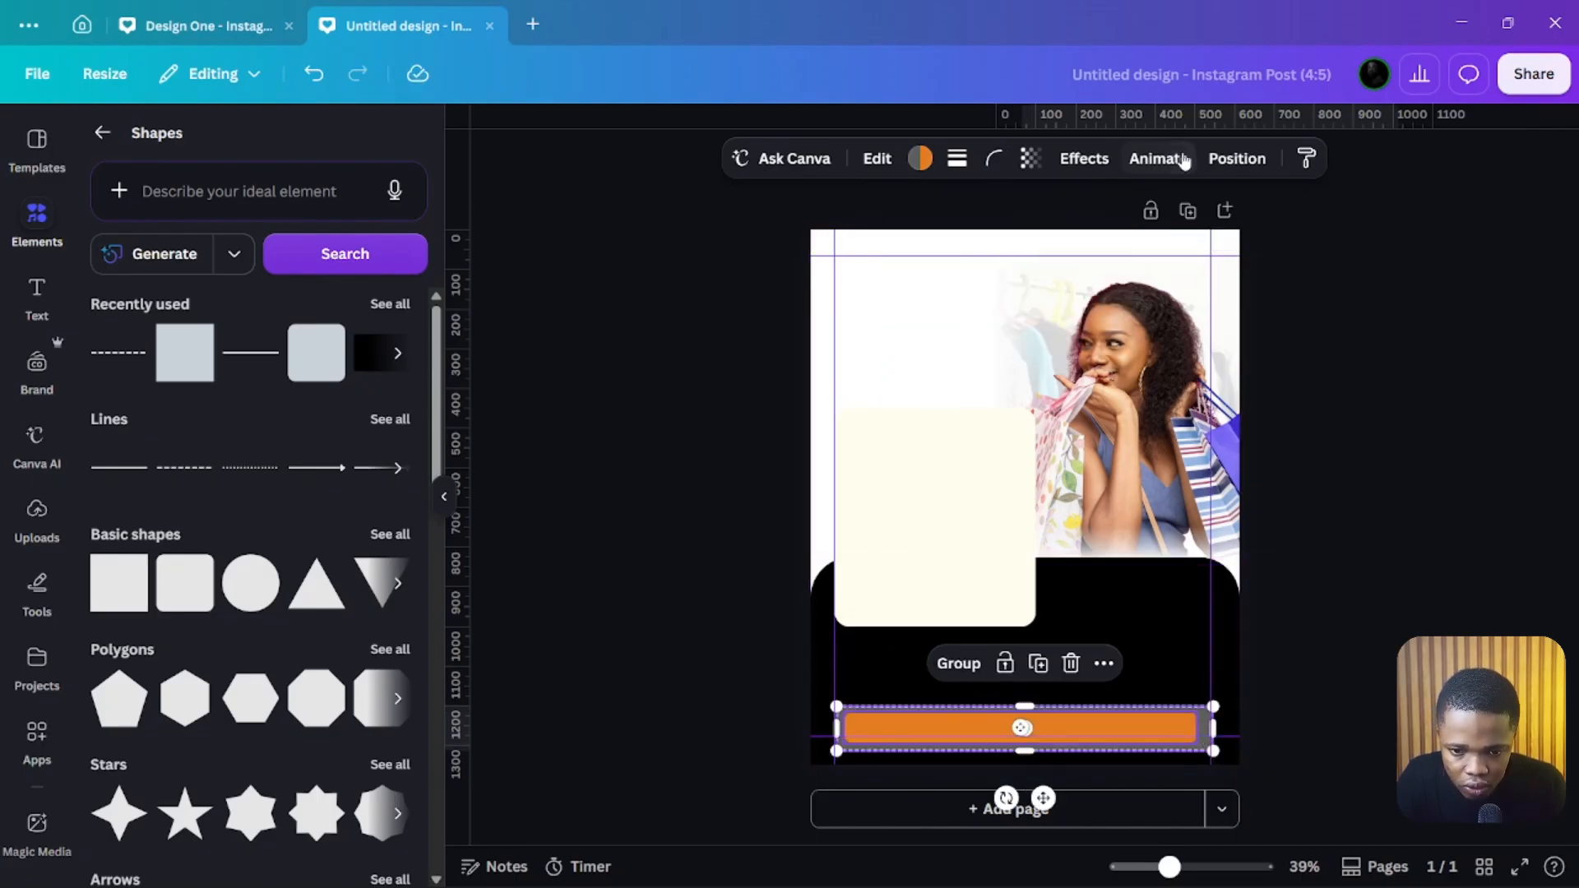
click(1235, 158)
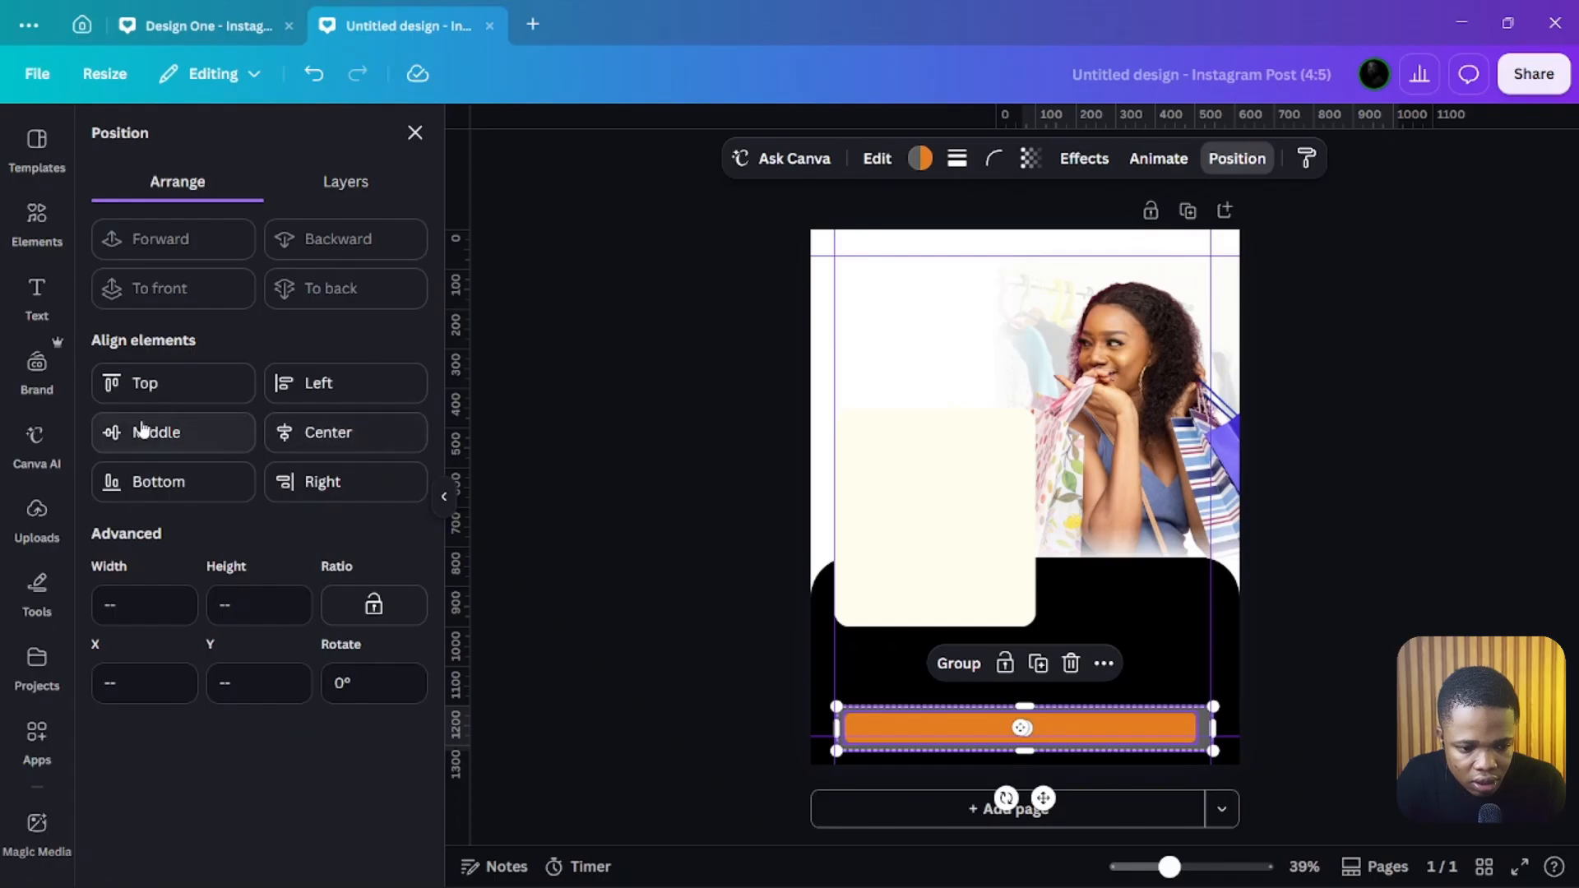
click(239, 431)
click(287, 431)
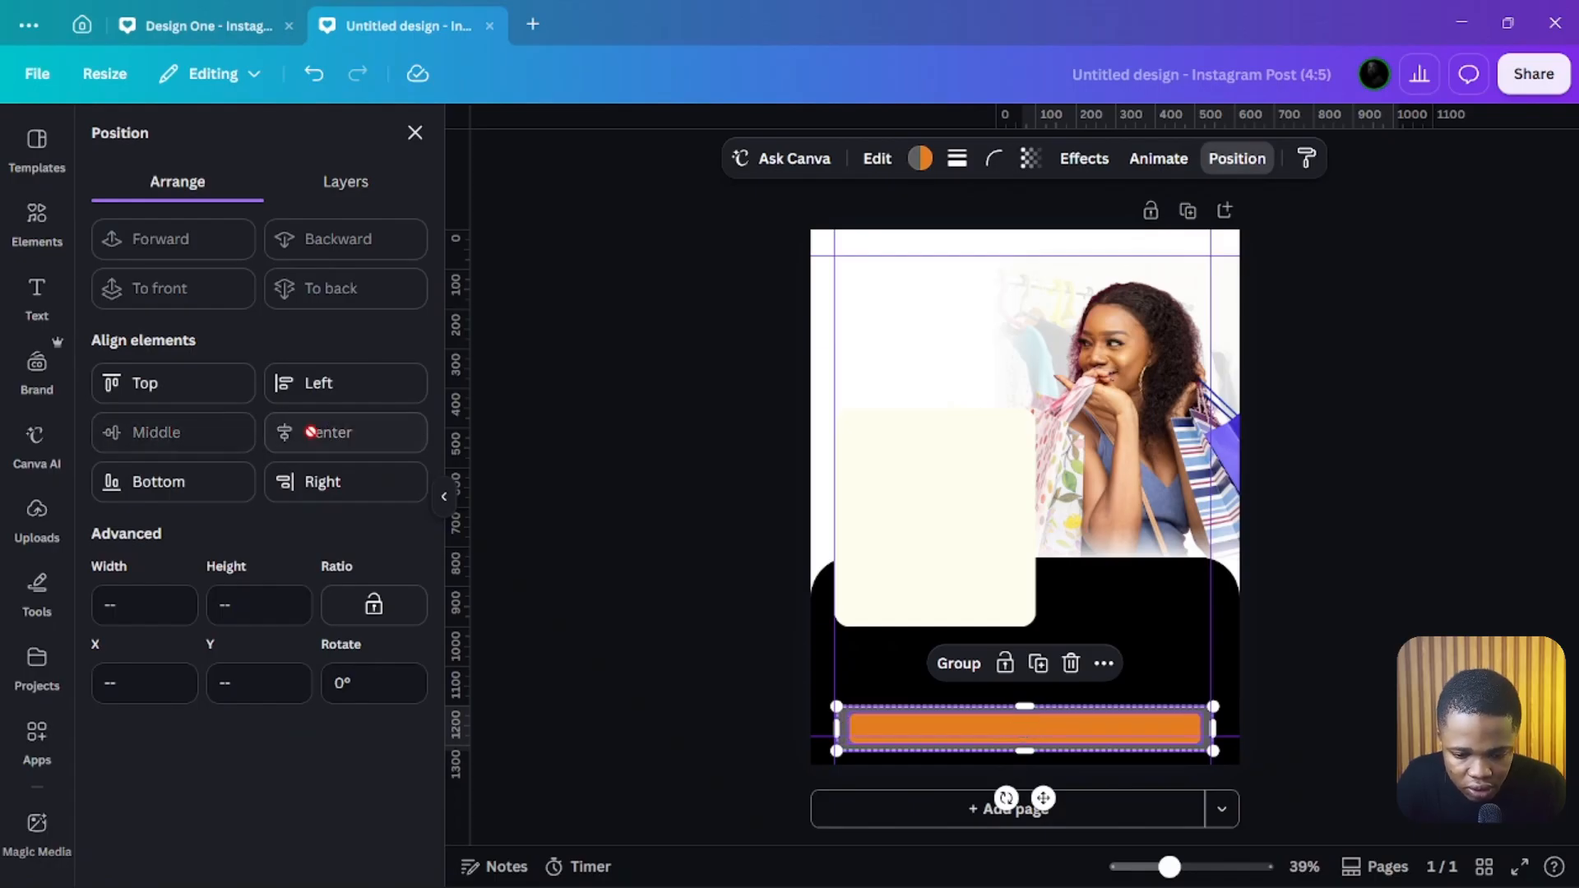
click(717, 564)
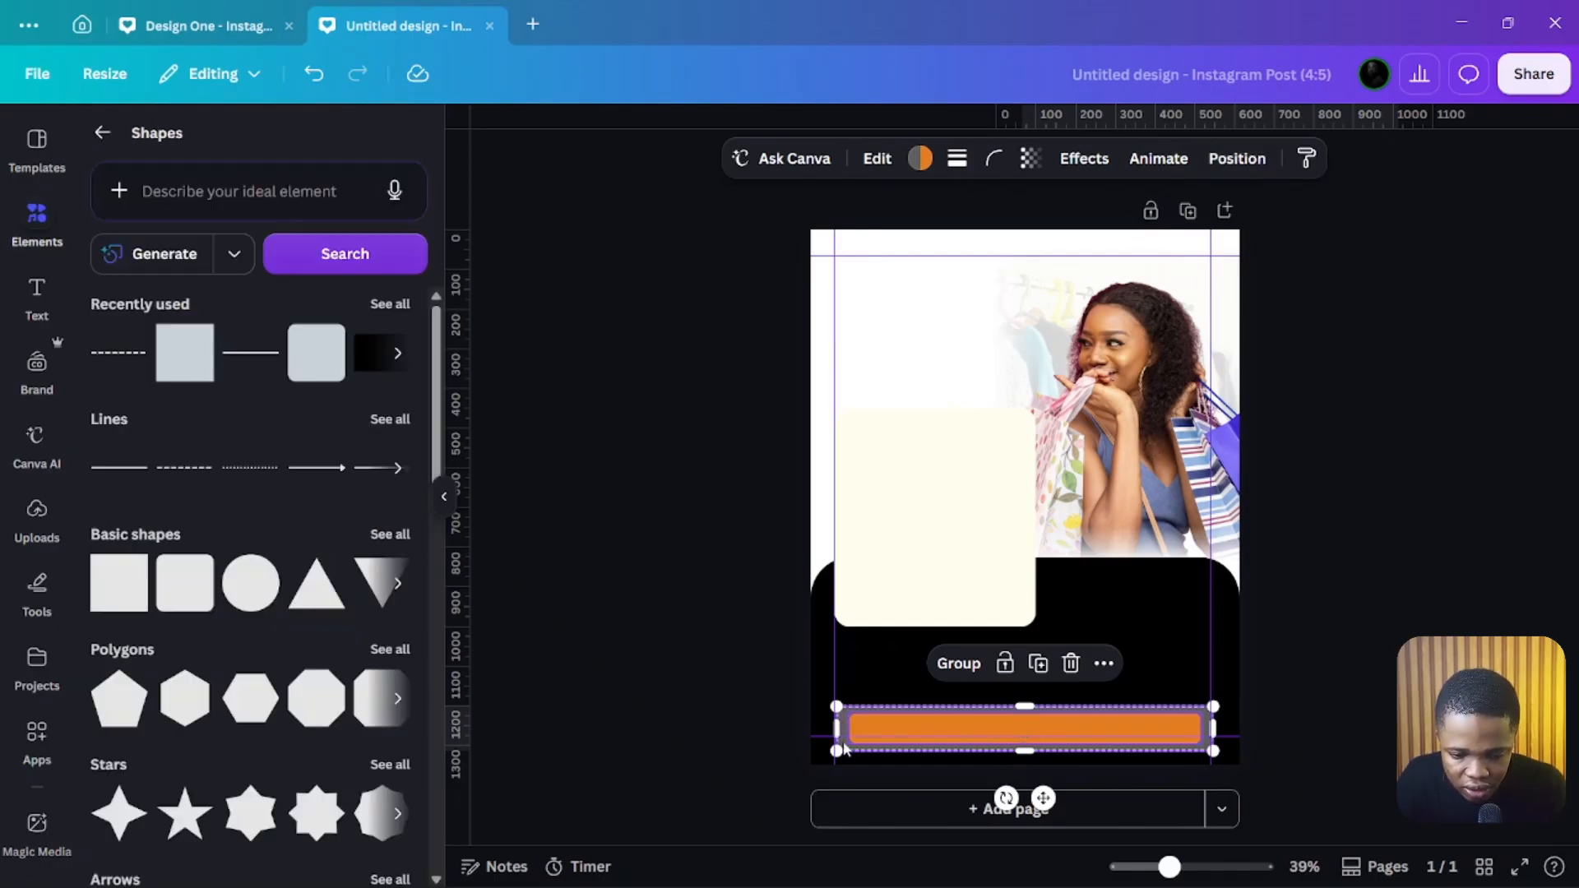
click(692, 604)
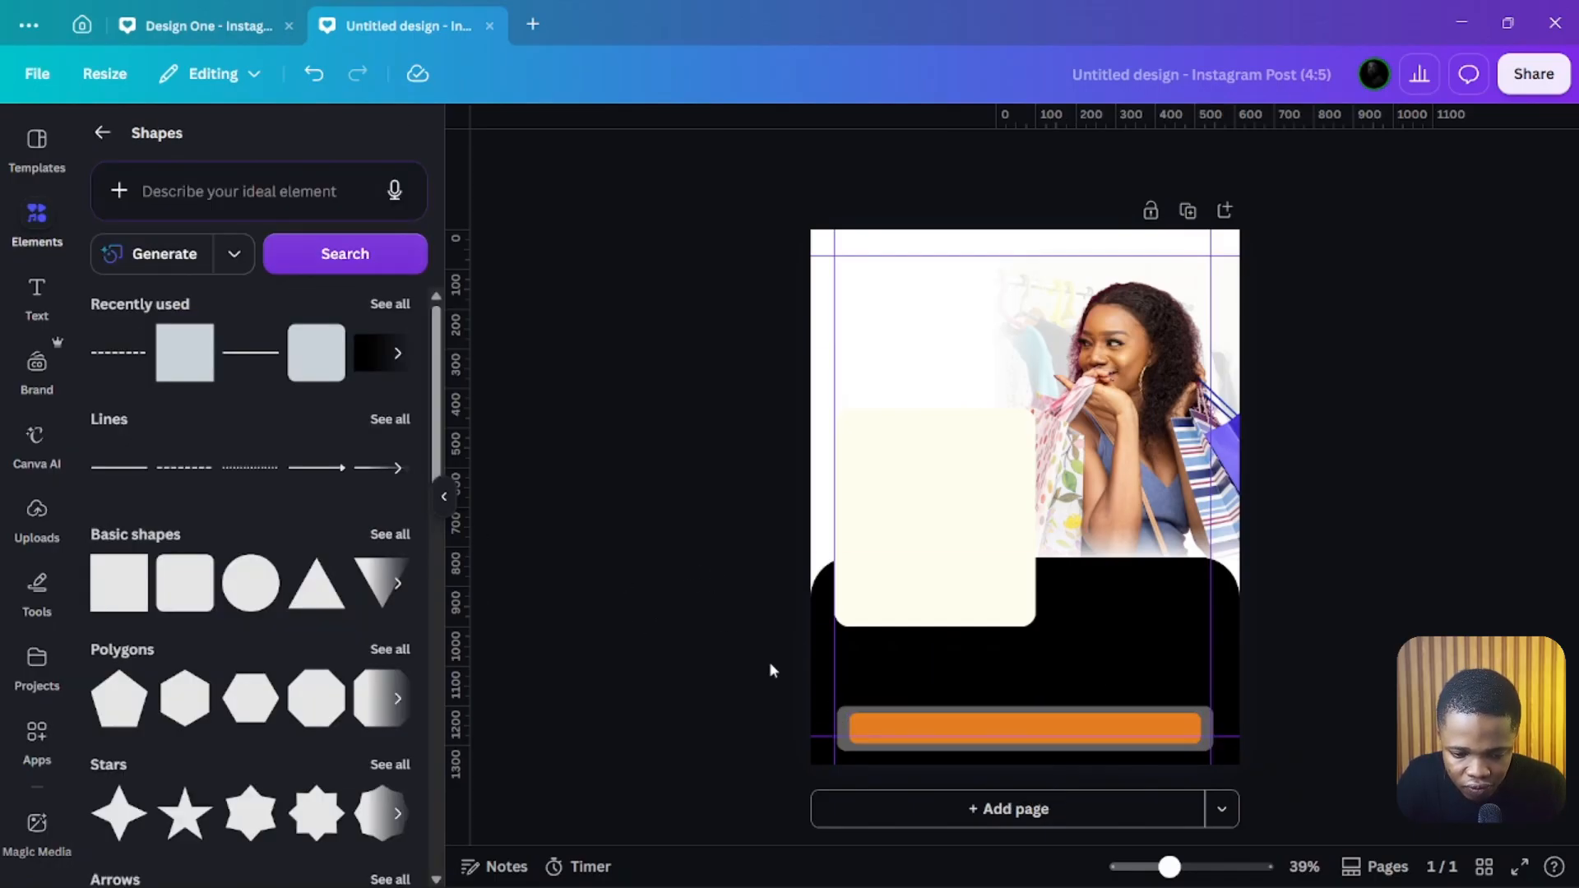
Step: Change the inner bar's colour to black
click(904, 727)
click(918, 161)
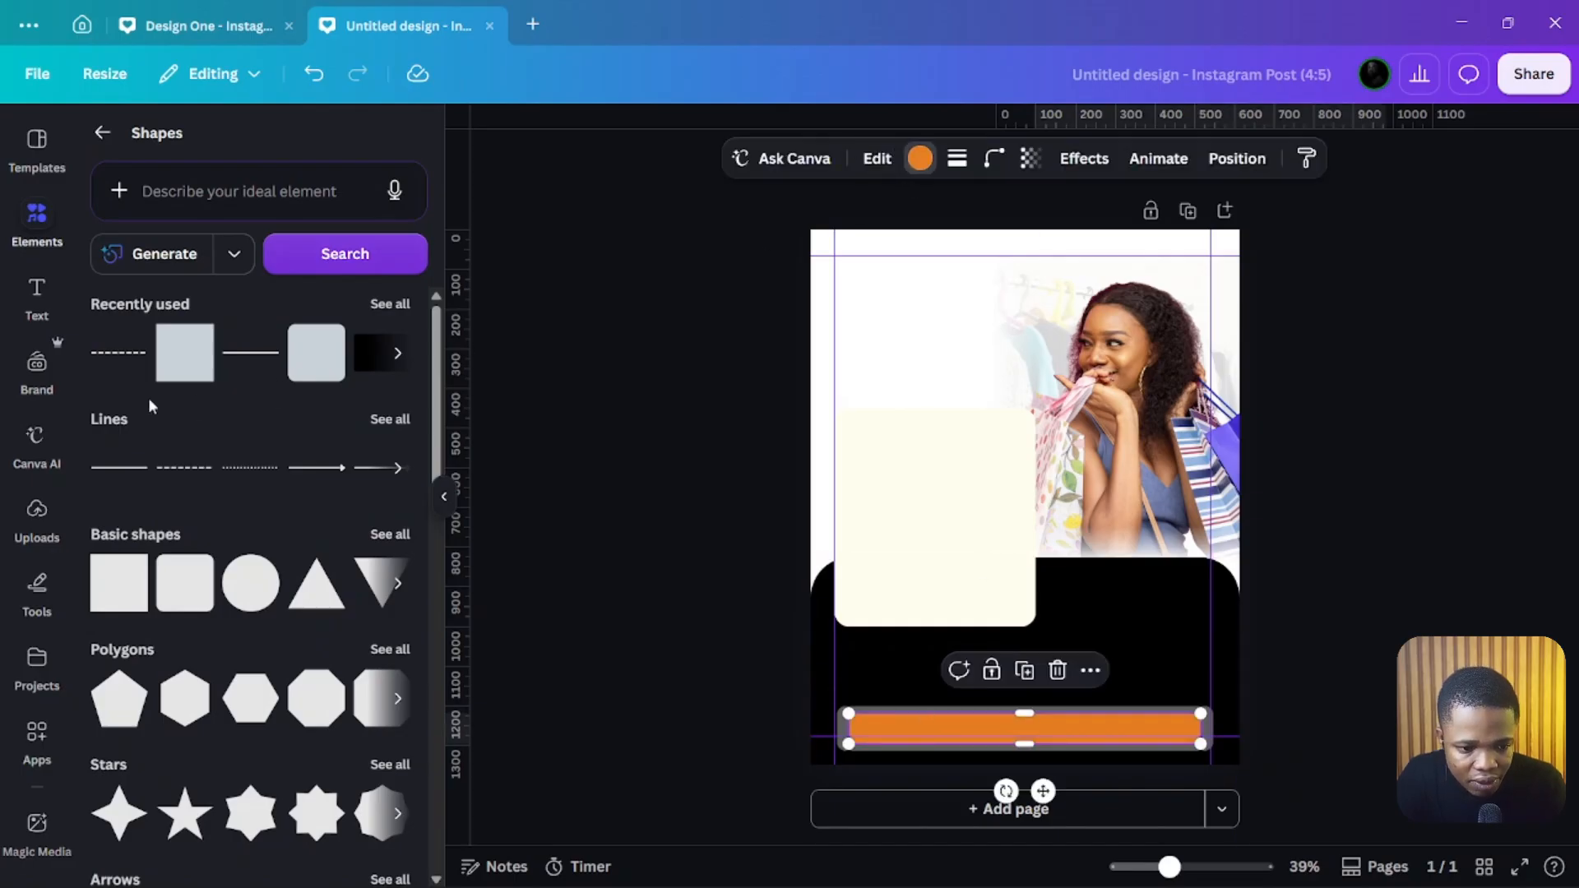
click(392, 283)
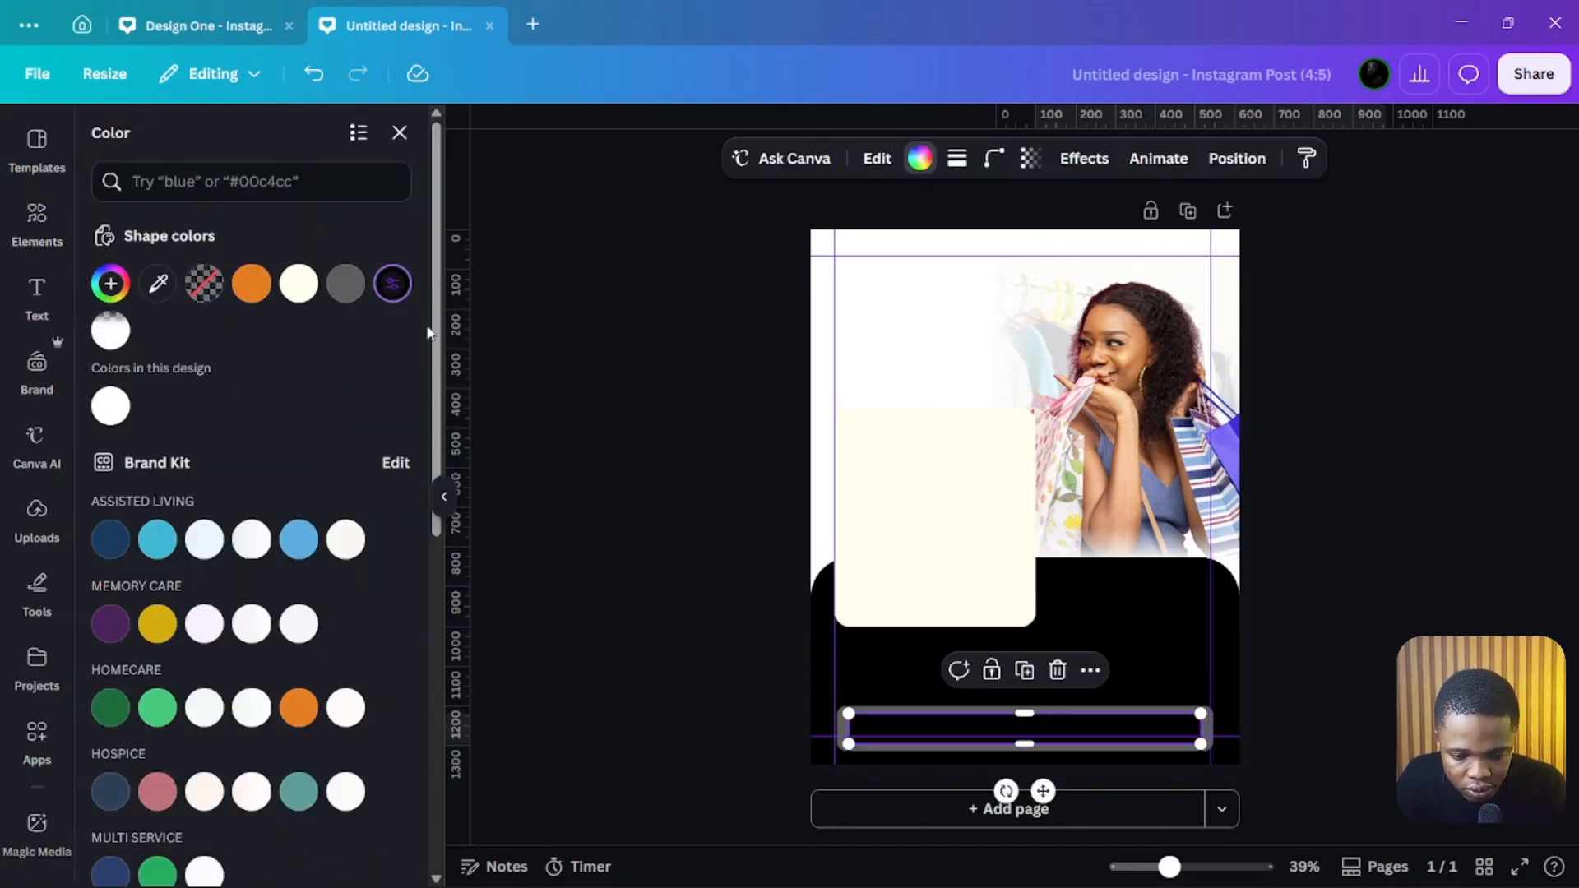
click(709, 502)
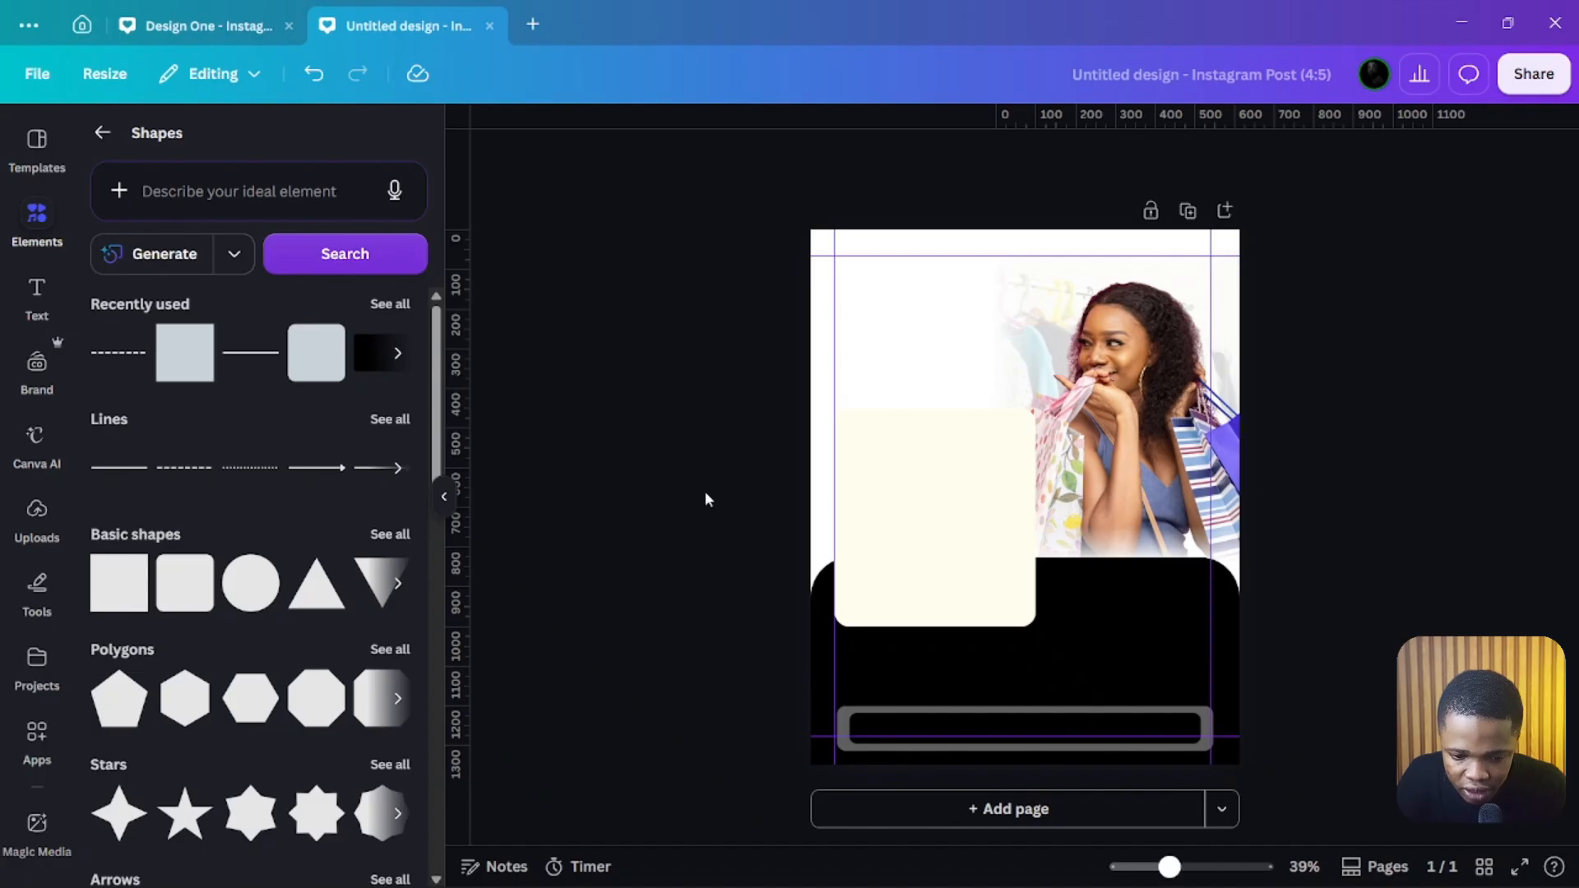
Step: Select both bars together and nudge them slightly down
click(927, 717)
shift+click(842, 738)
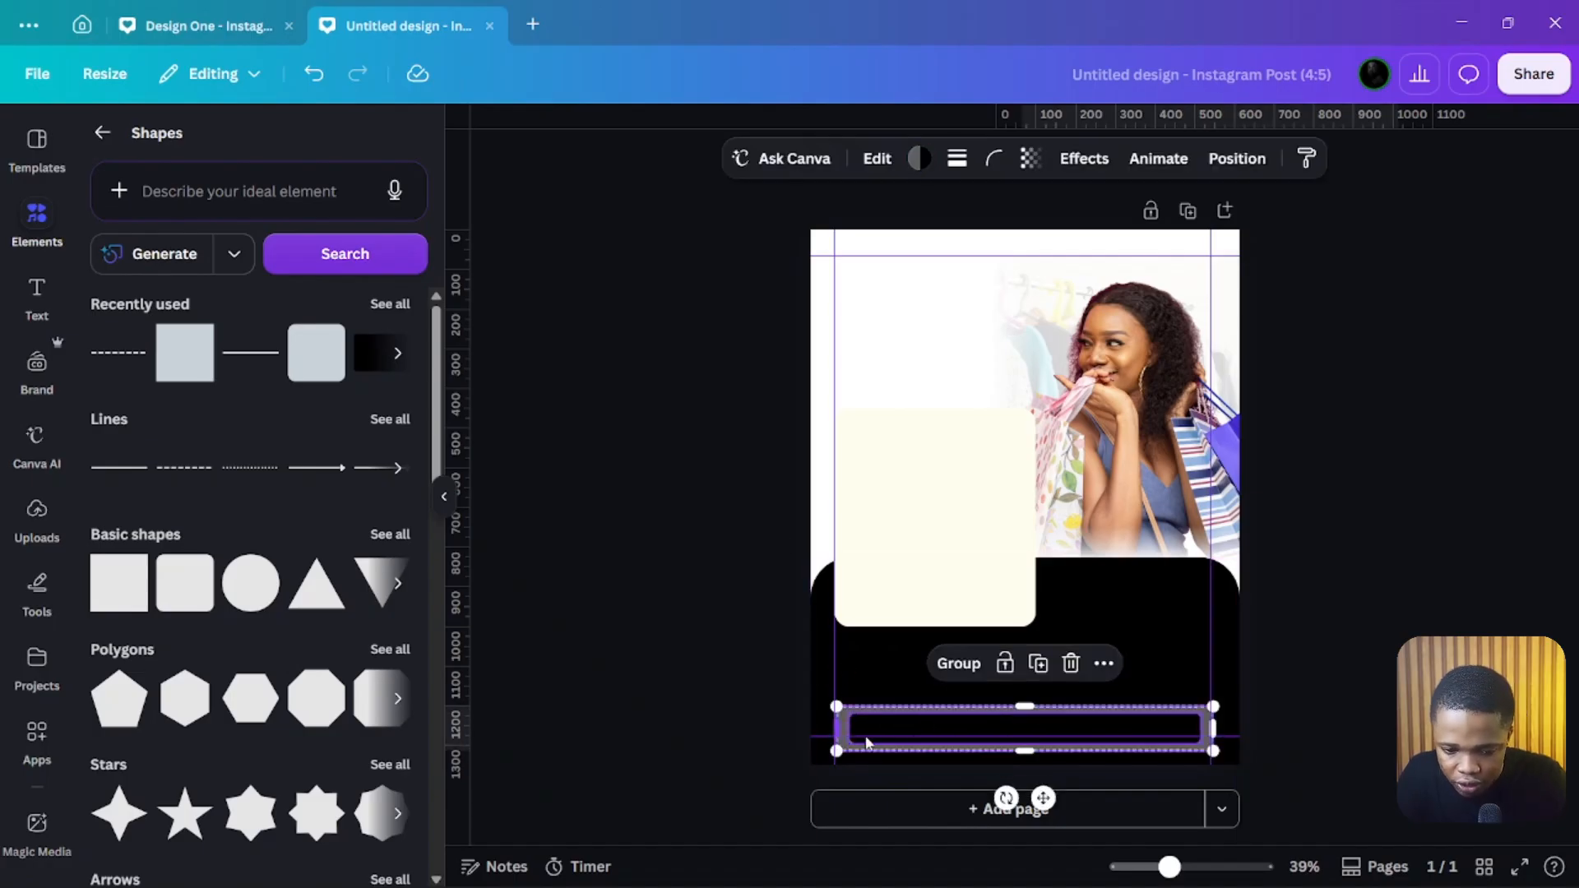
key(Down)
key(Down)
key(Down)
key(Down)
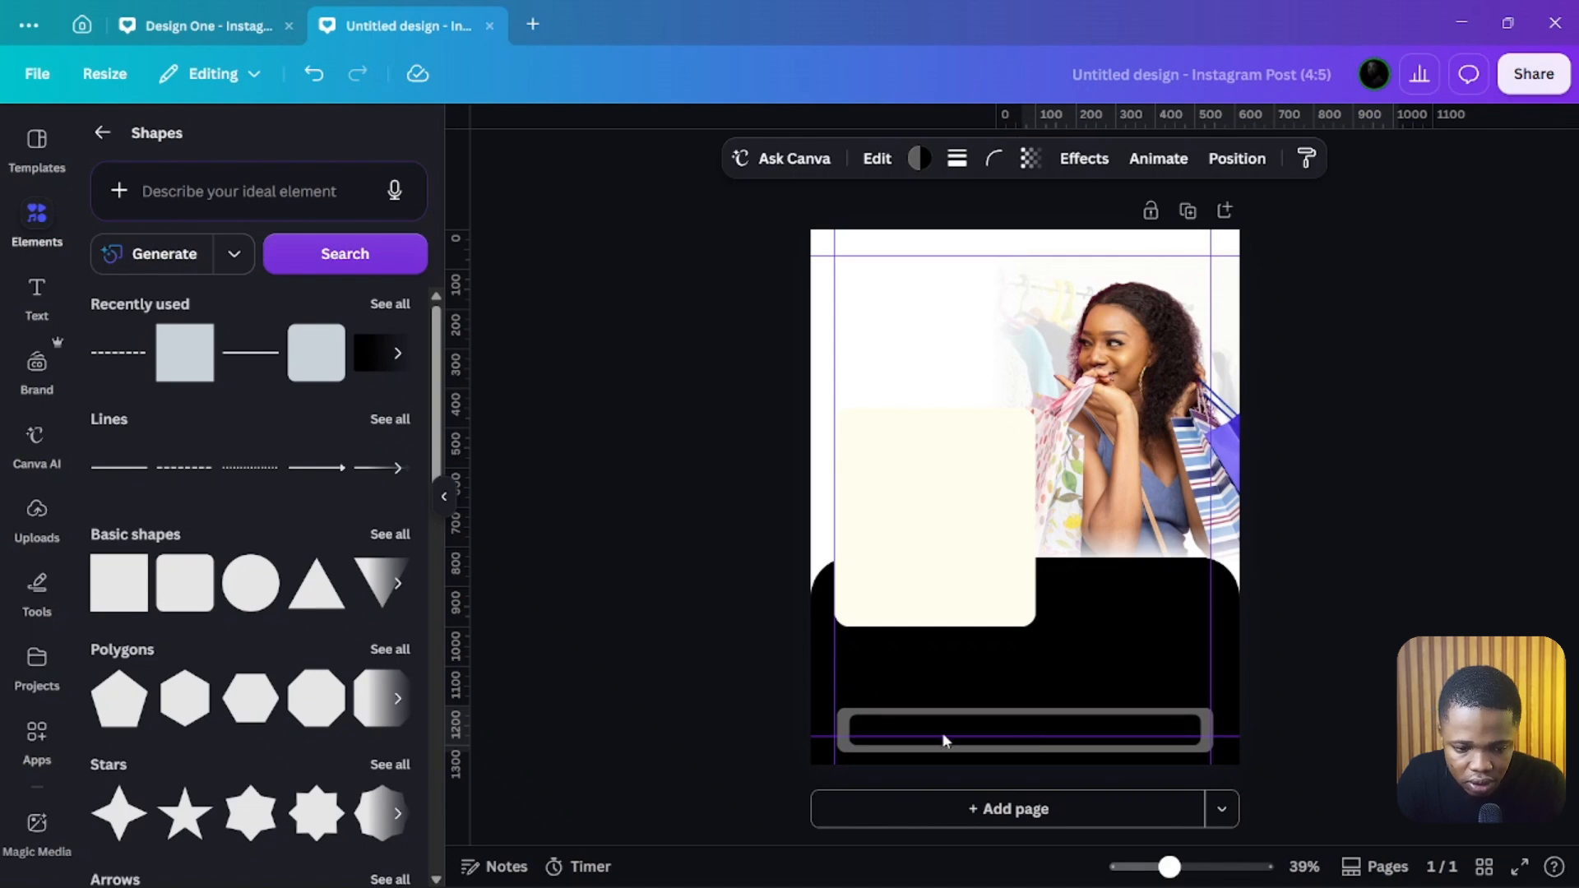
click(650, 660)
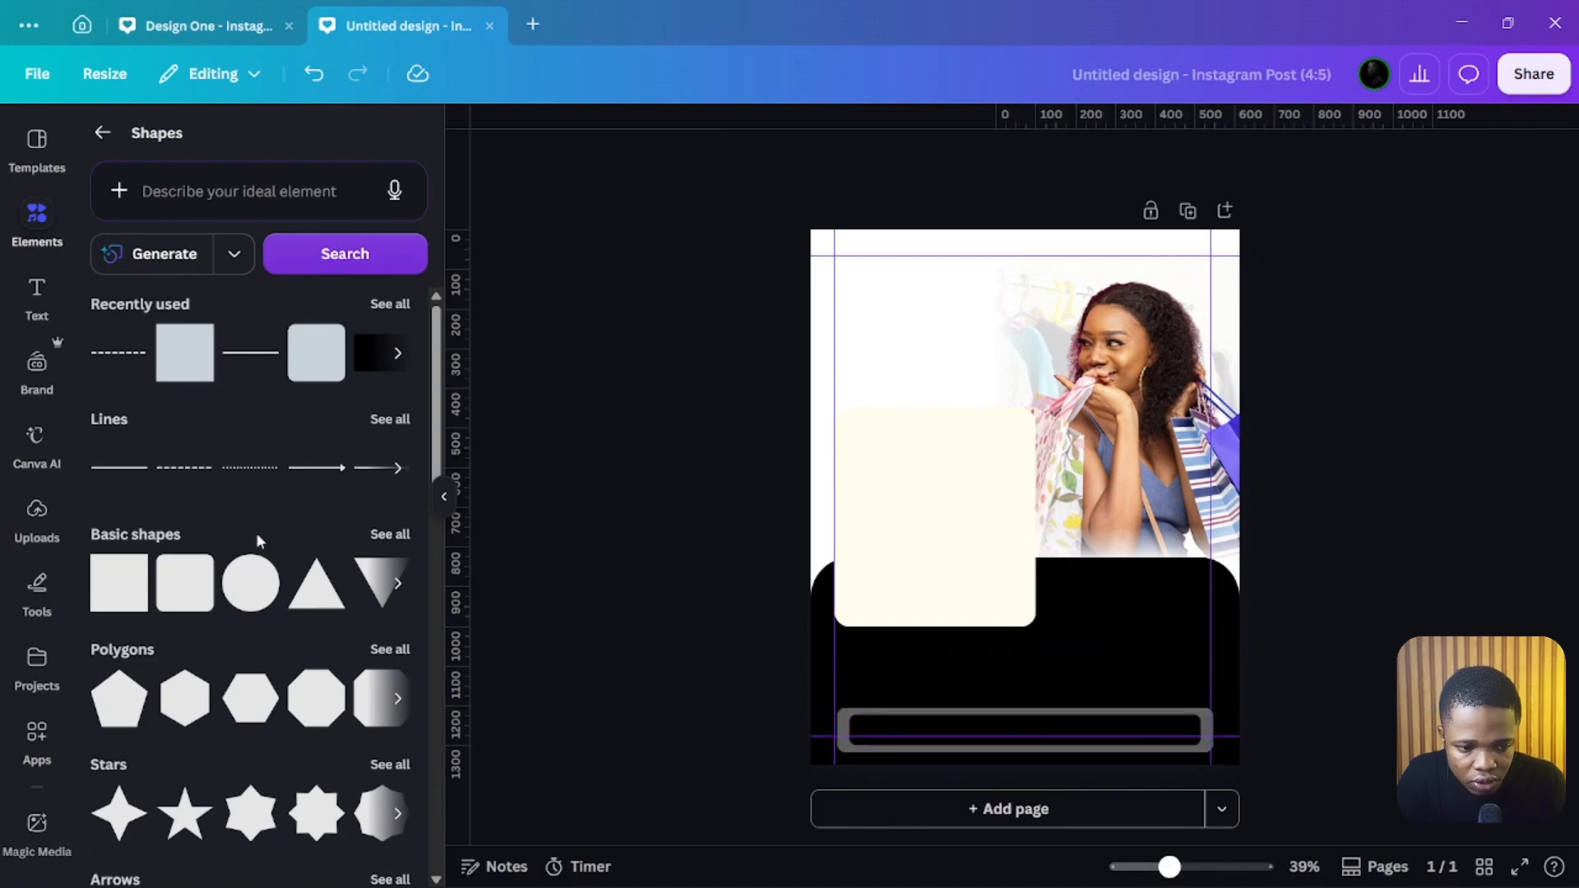
Step: Add another square and resize it into a rectangle below the cream panel on the left
click(173, 376)
drag(1002, 477, 892, 638)
drag(972, 673, 1048, 674)
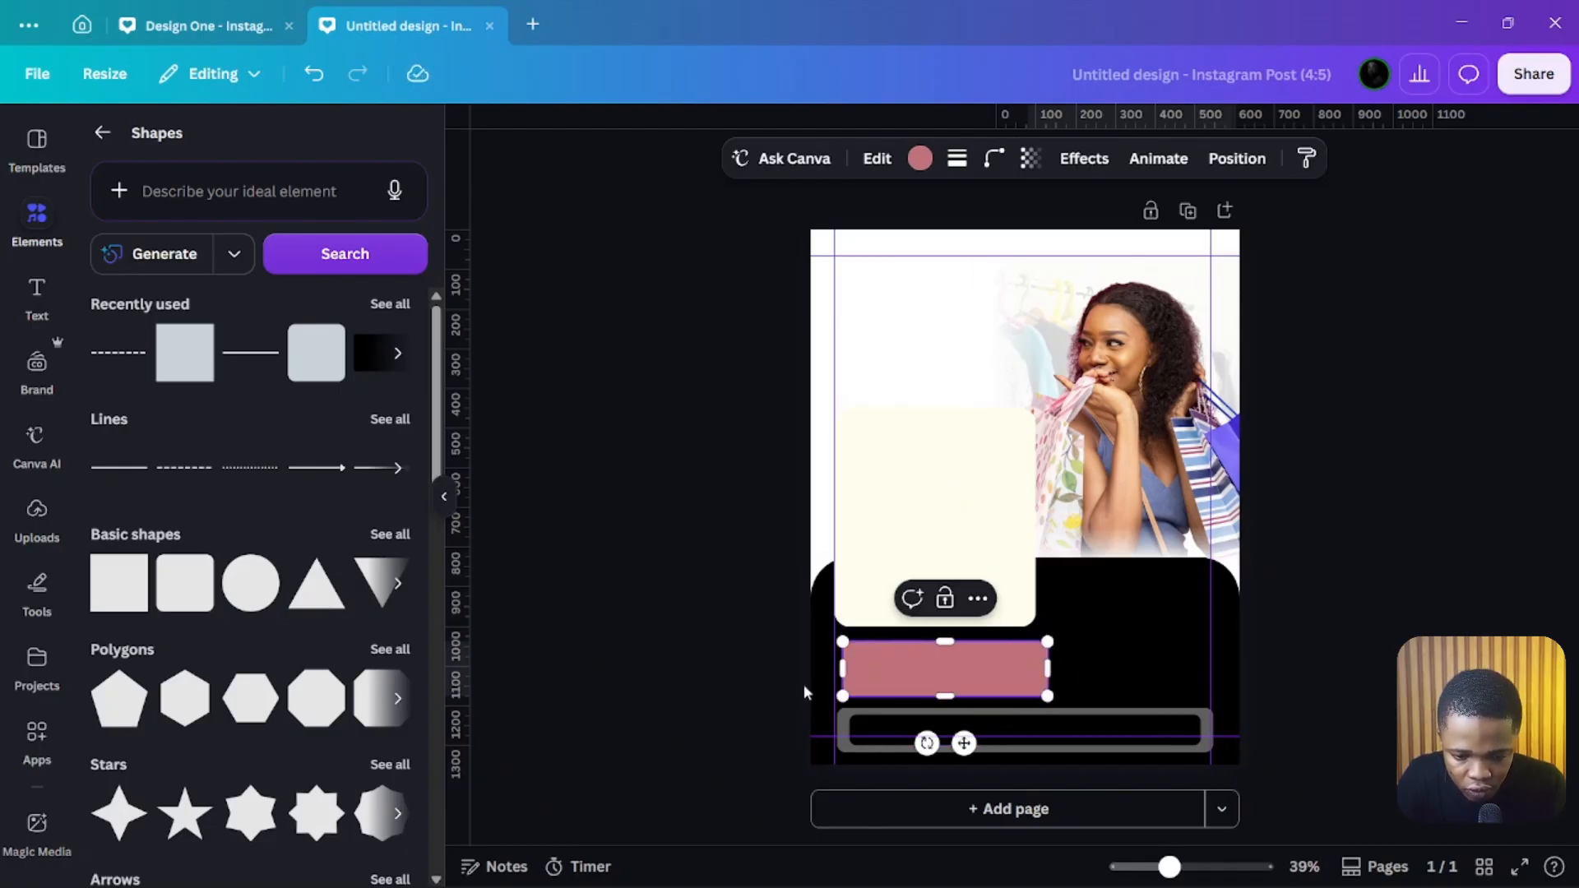
Step: Select both bars again and nudge them a little further down
click(863, 717)
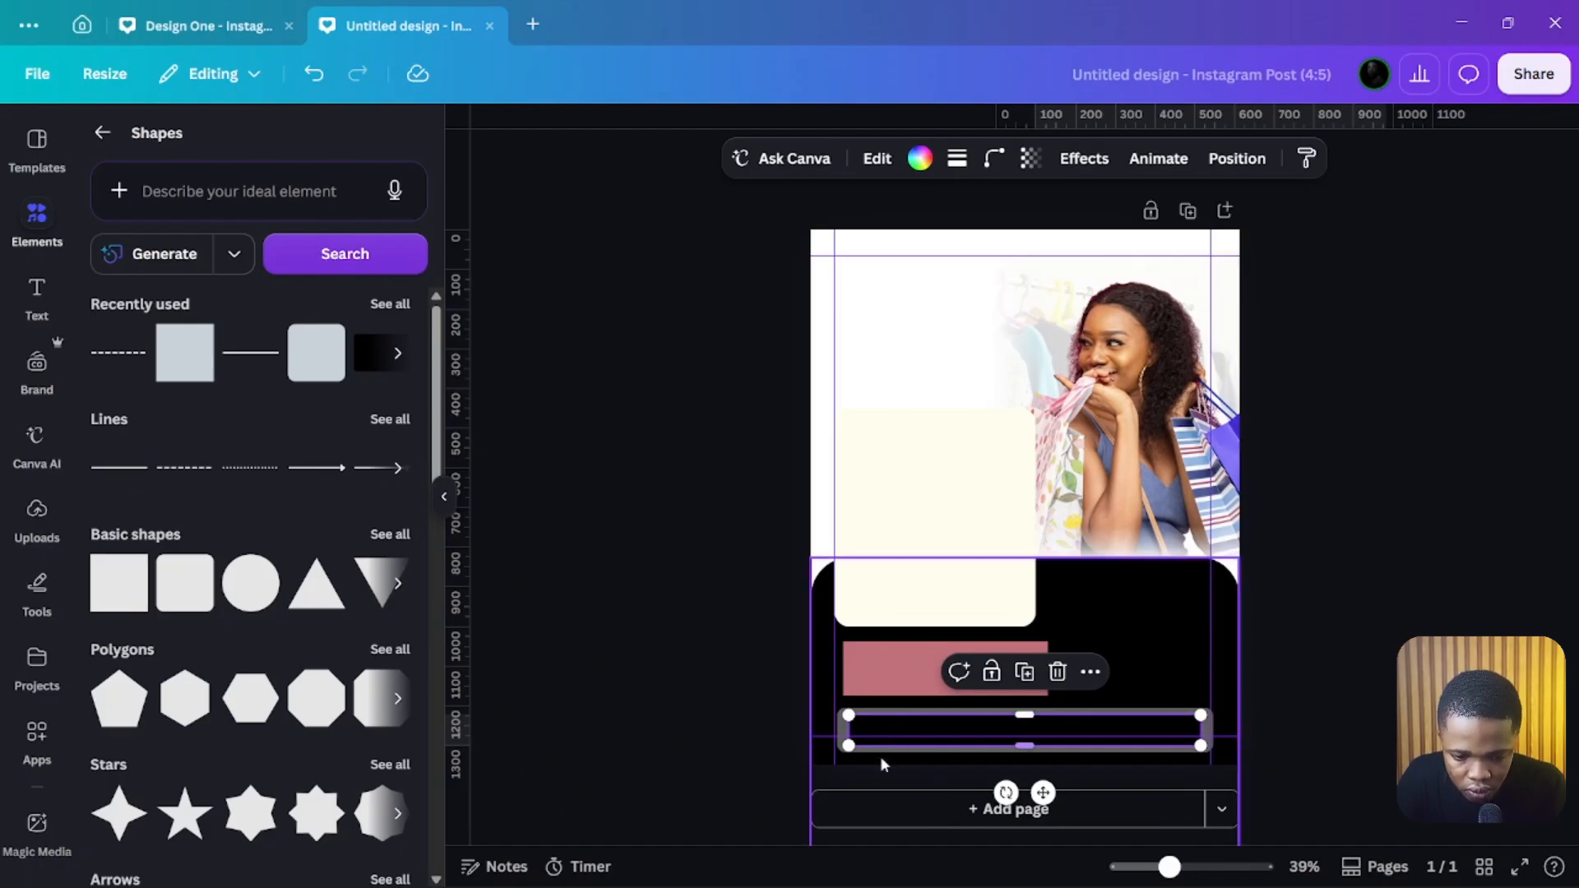
shift+click(902, 732)
key(Down)
key(Down)
key(Down)
key(Down)
key(Down)
key(Down)
key(Down)
key(Down)
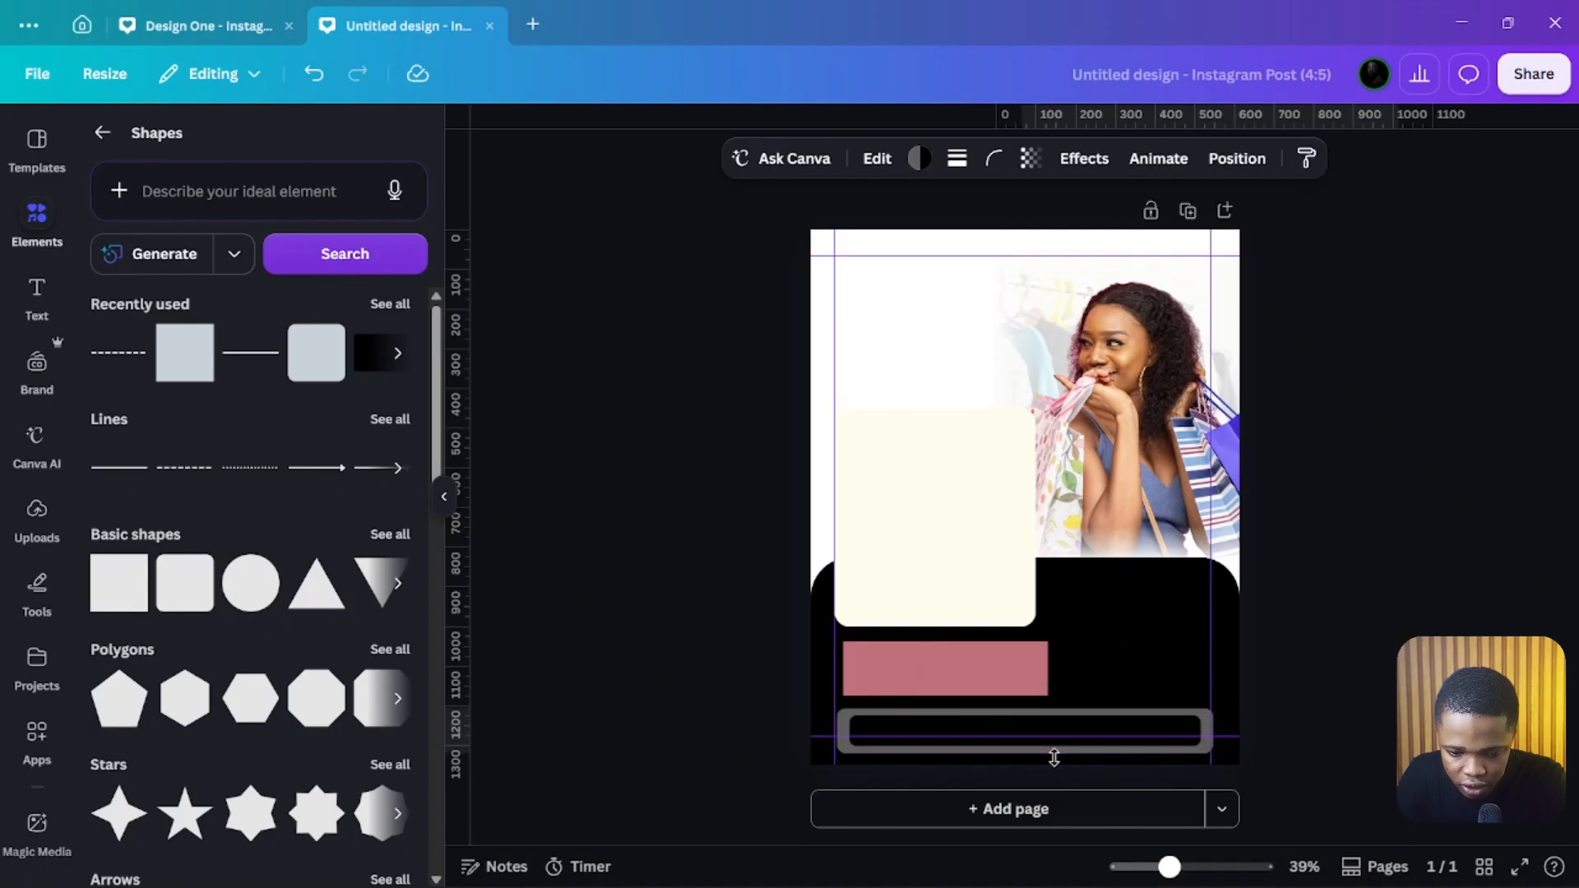
Step: Adjust the positions of the new rectangle and the cream panel so they sit neatly above the bars
click(990, 669)
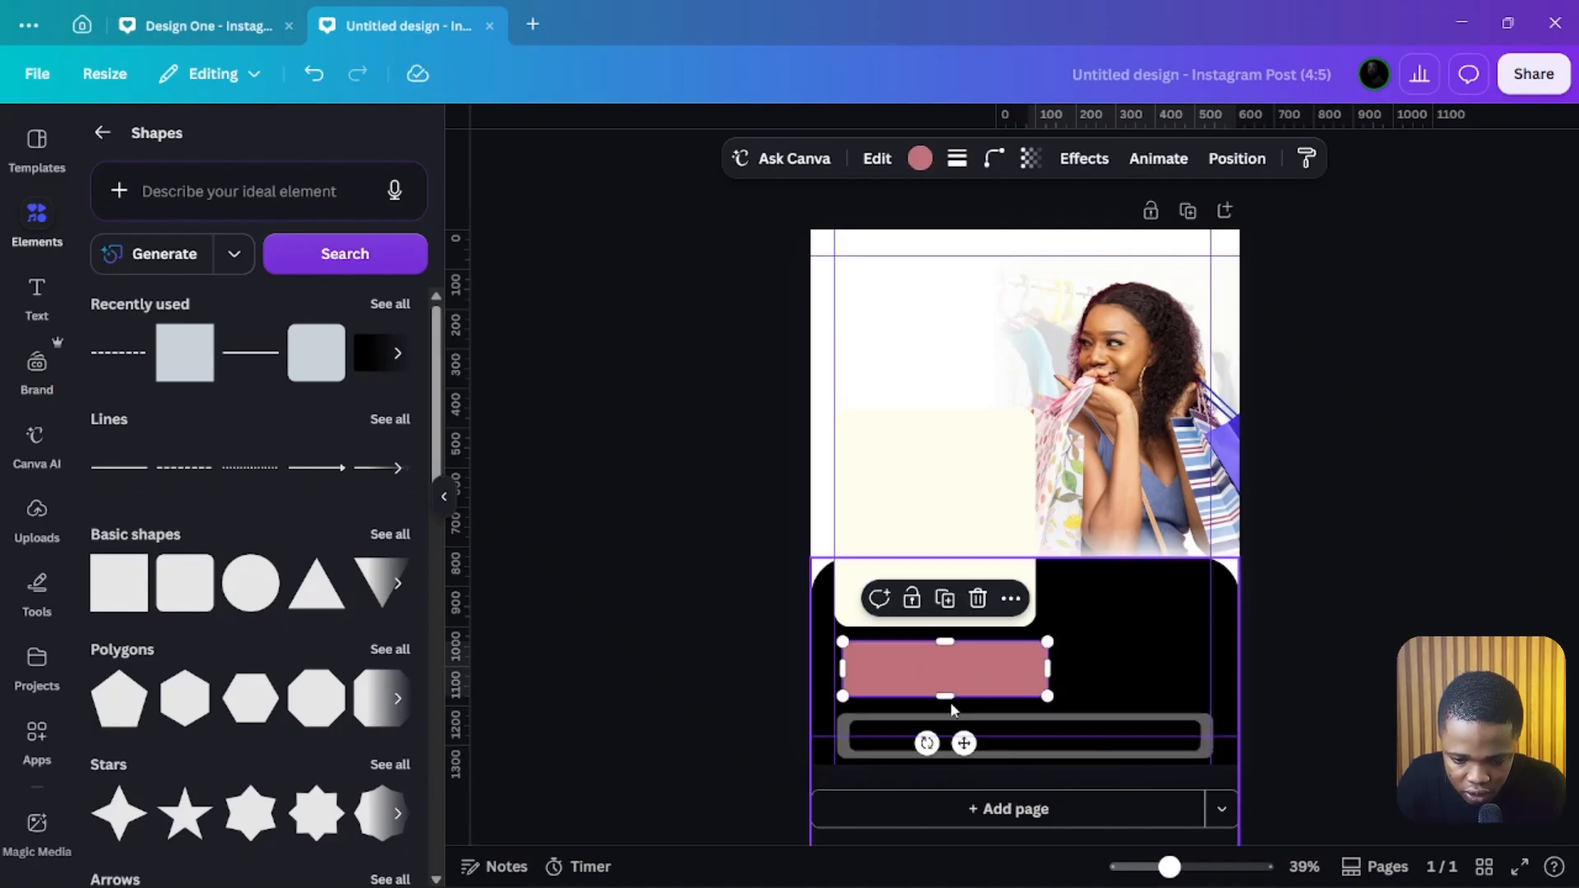
drag(951, 700, 951, 705)
click(915, 514)
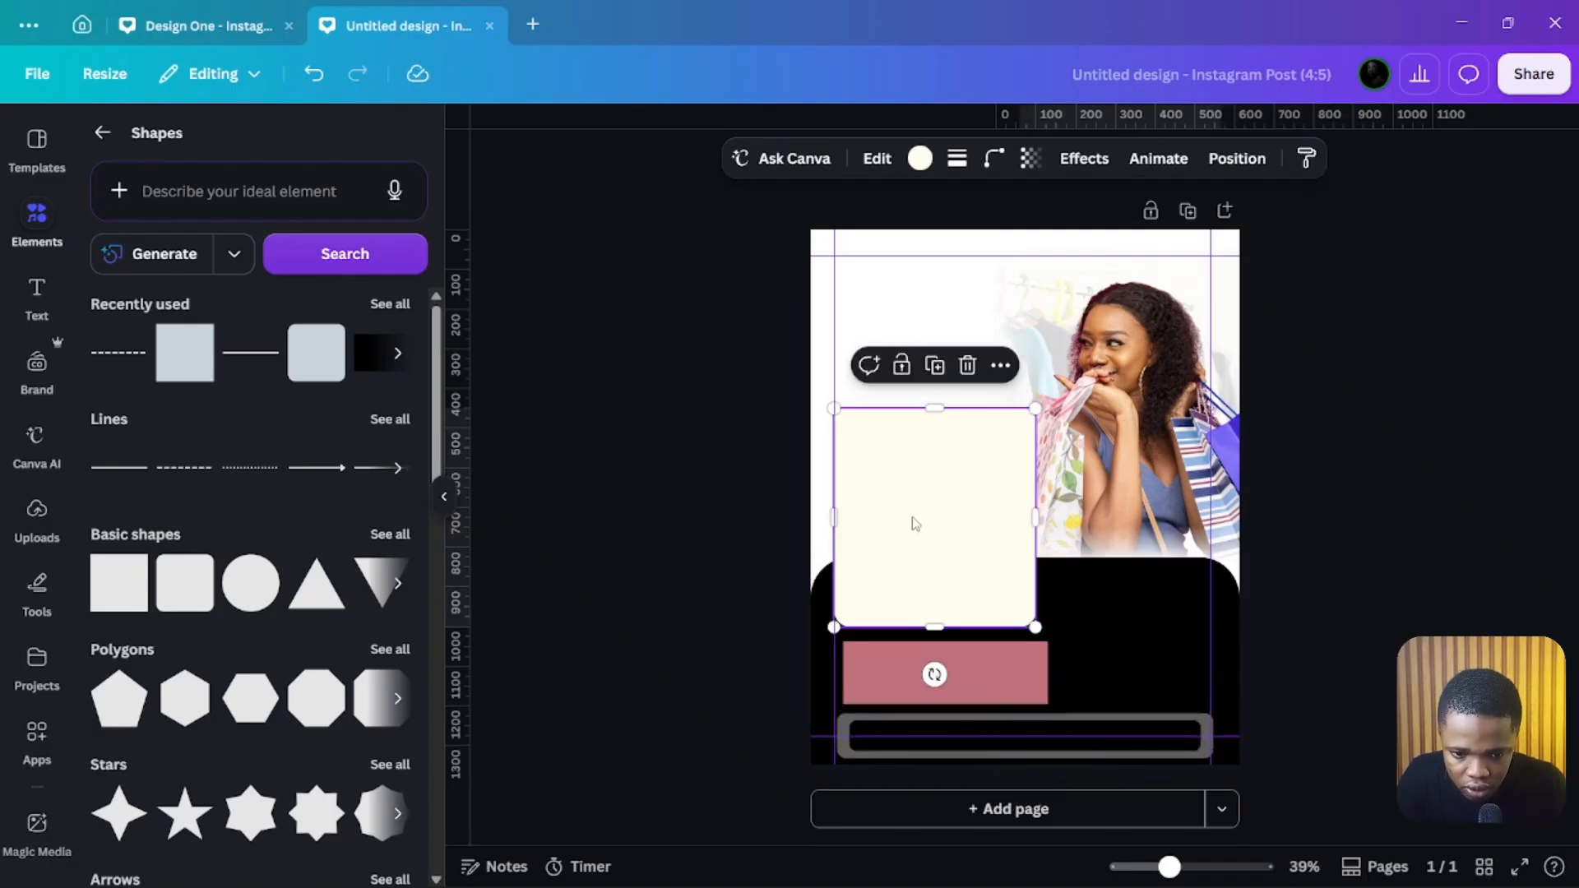
drag(919, 581, 918, 571)
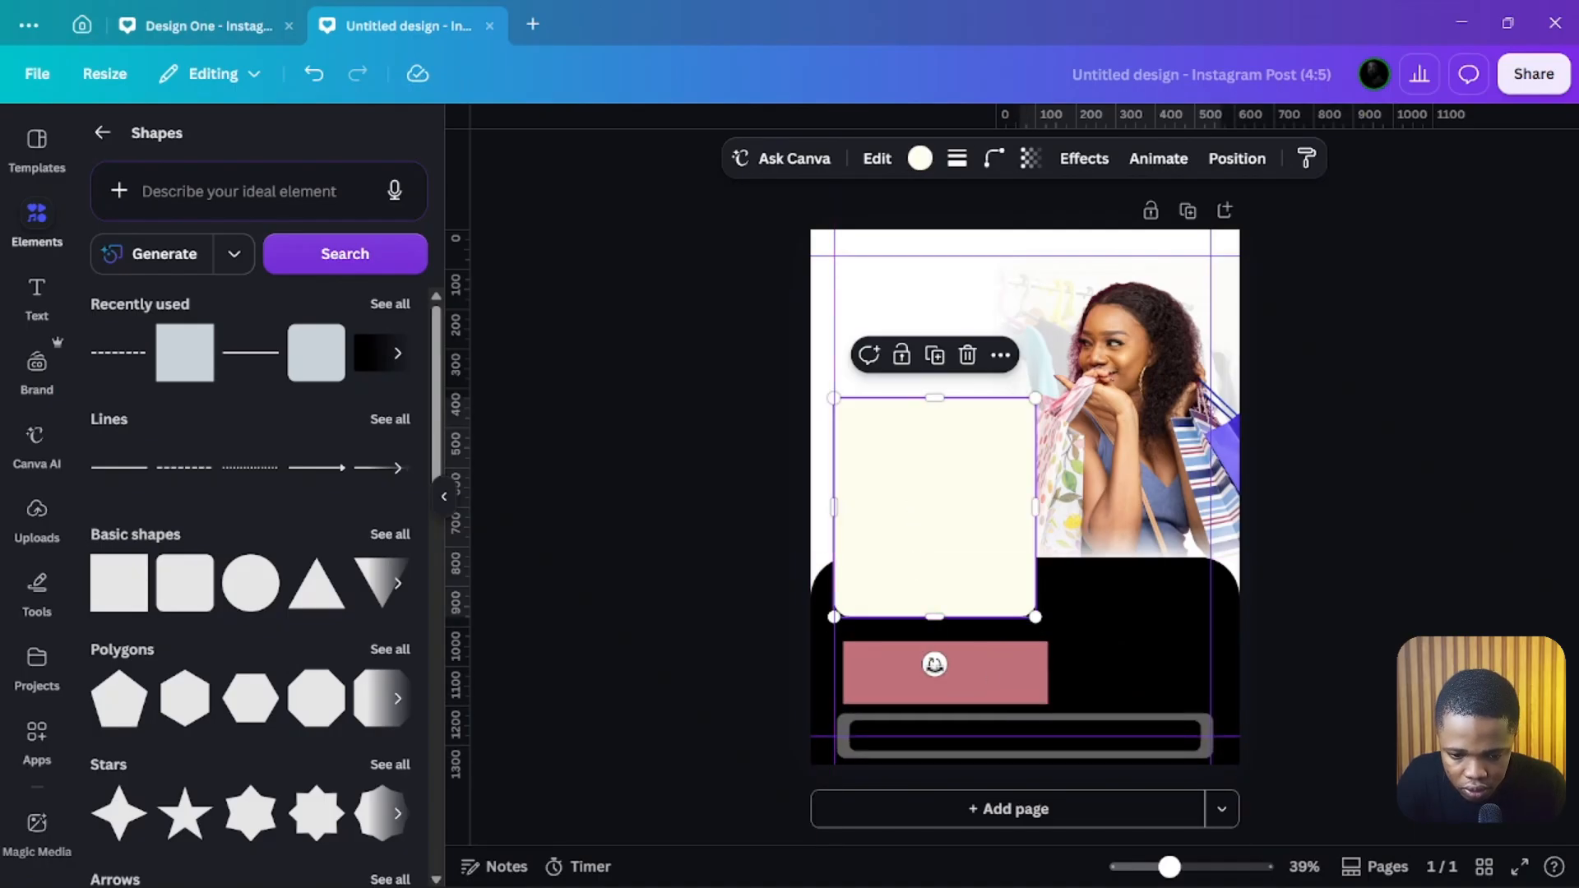
click(982, 668)
drag(940, 639, 981, 664)
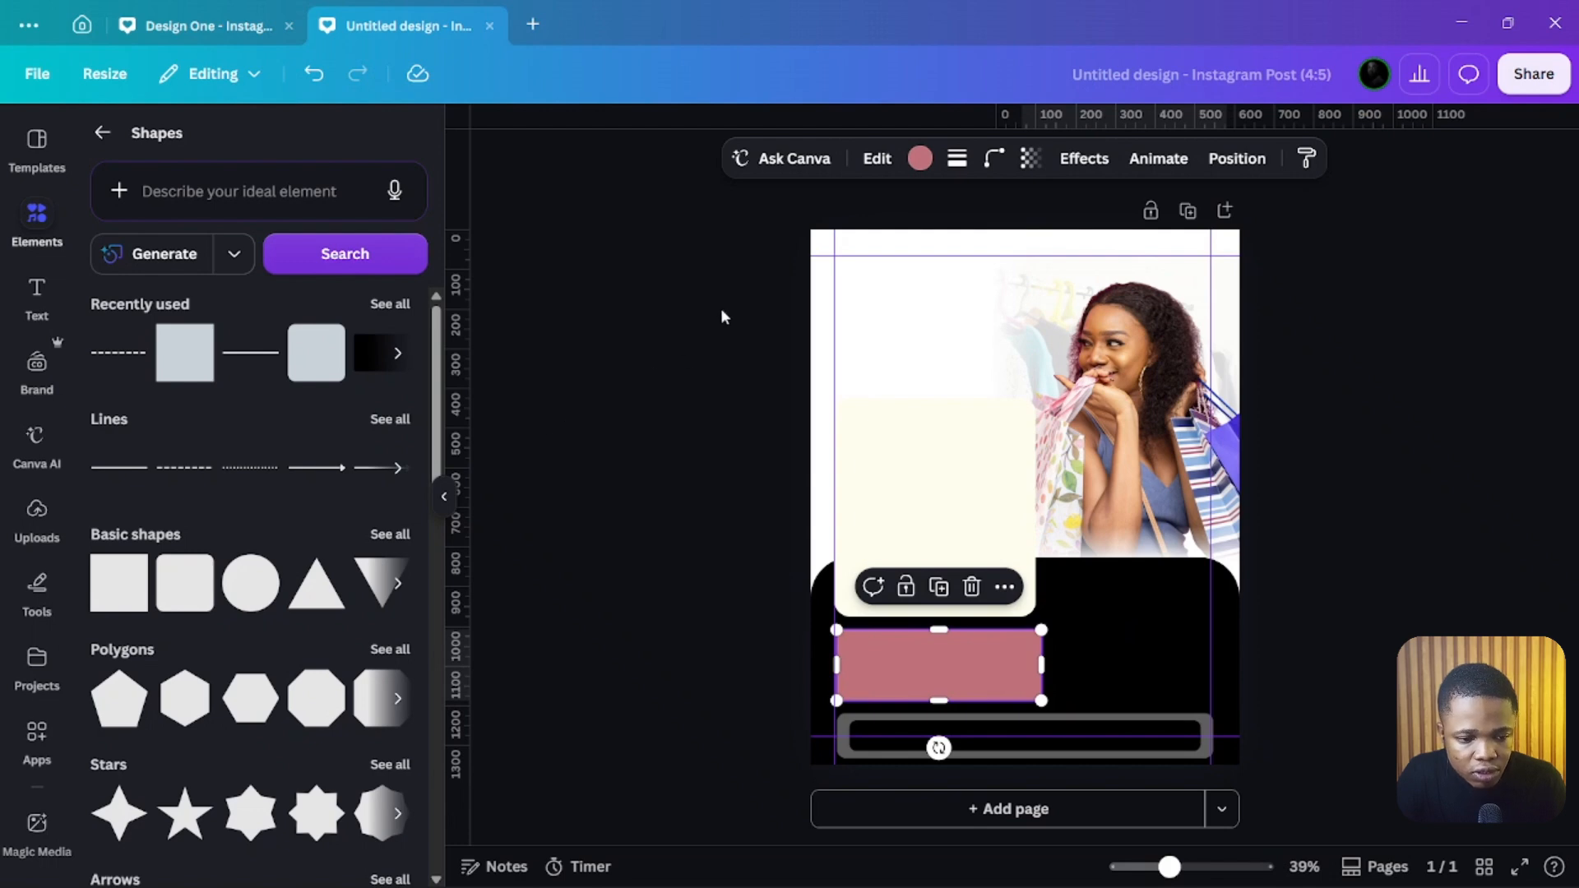
click(710, 377)
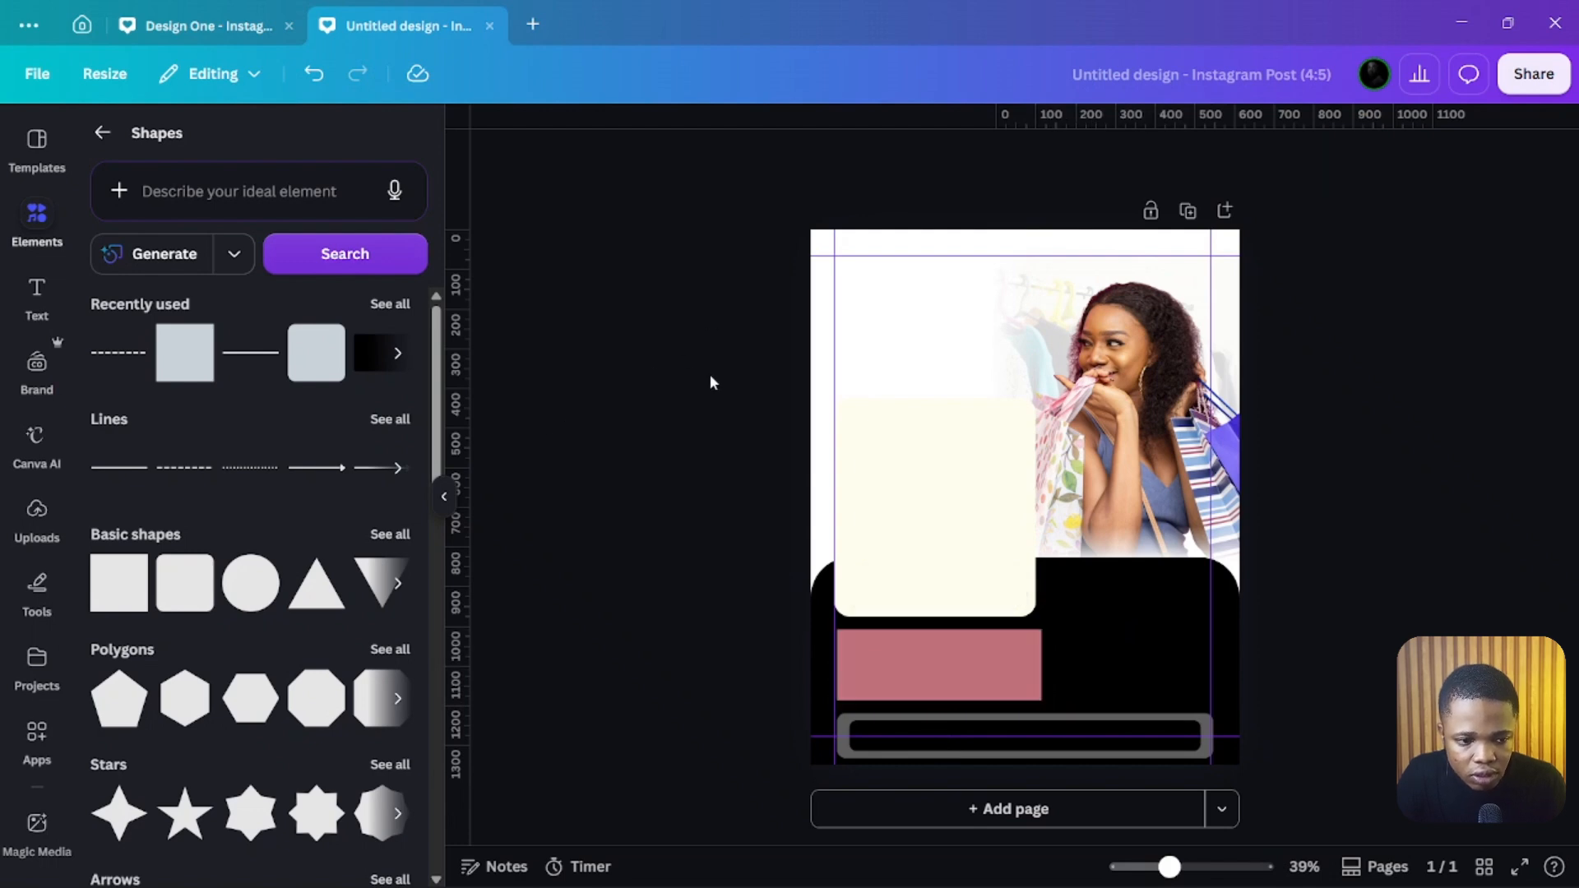
Step: Add the CLOSETS logo from uploads and move it to the top-left corner of the design
click(102, 133)
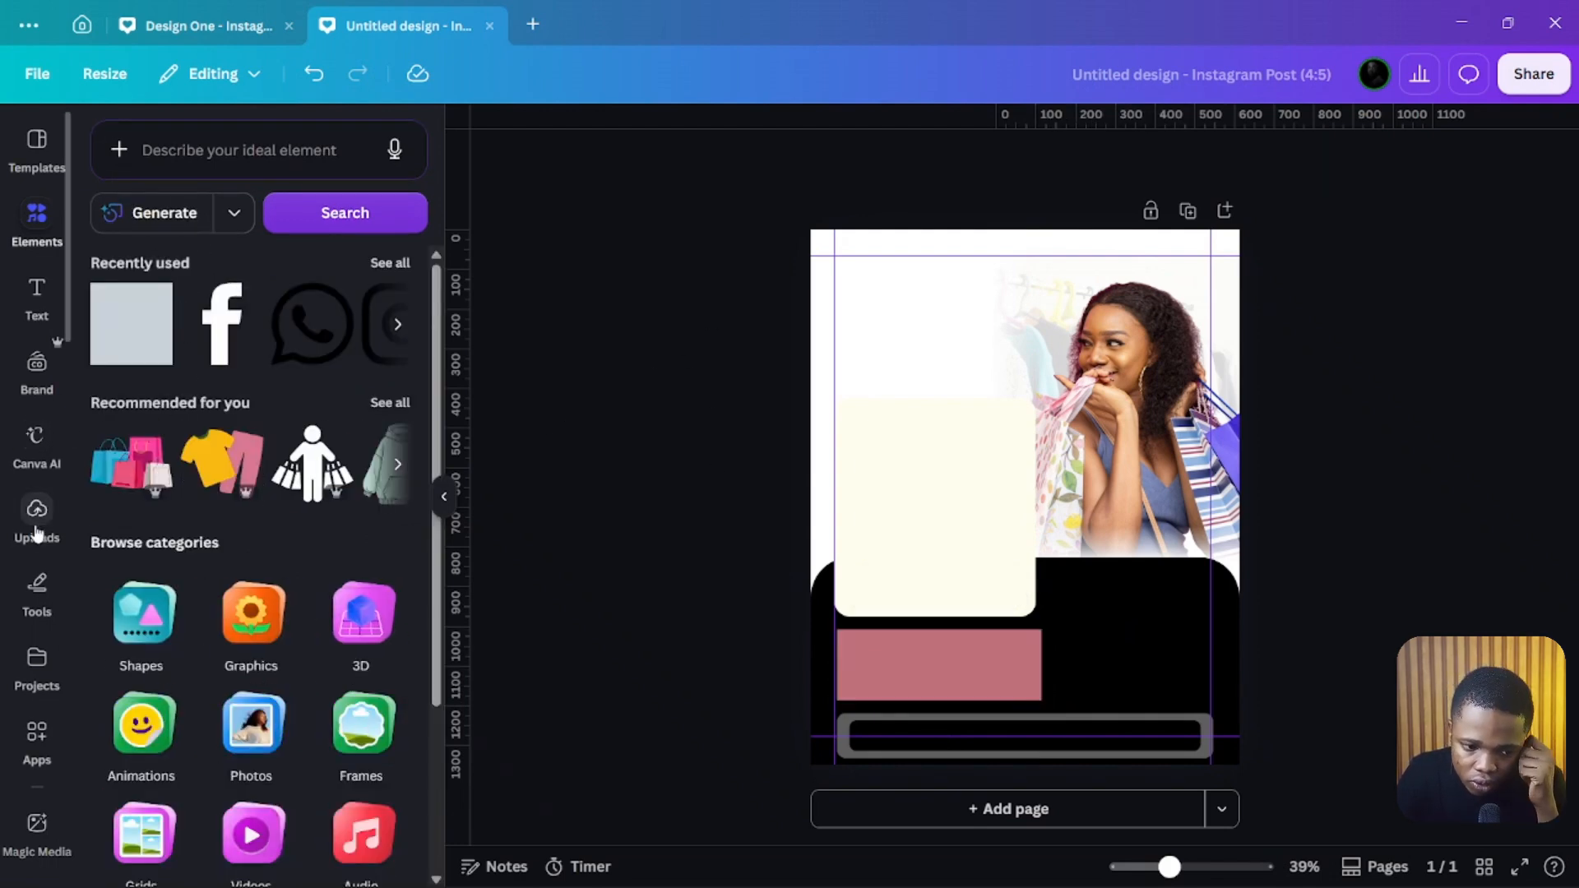
click(37, 526)
click(348, 412)
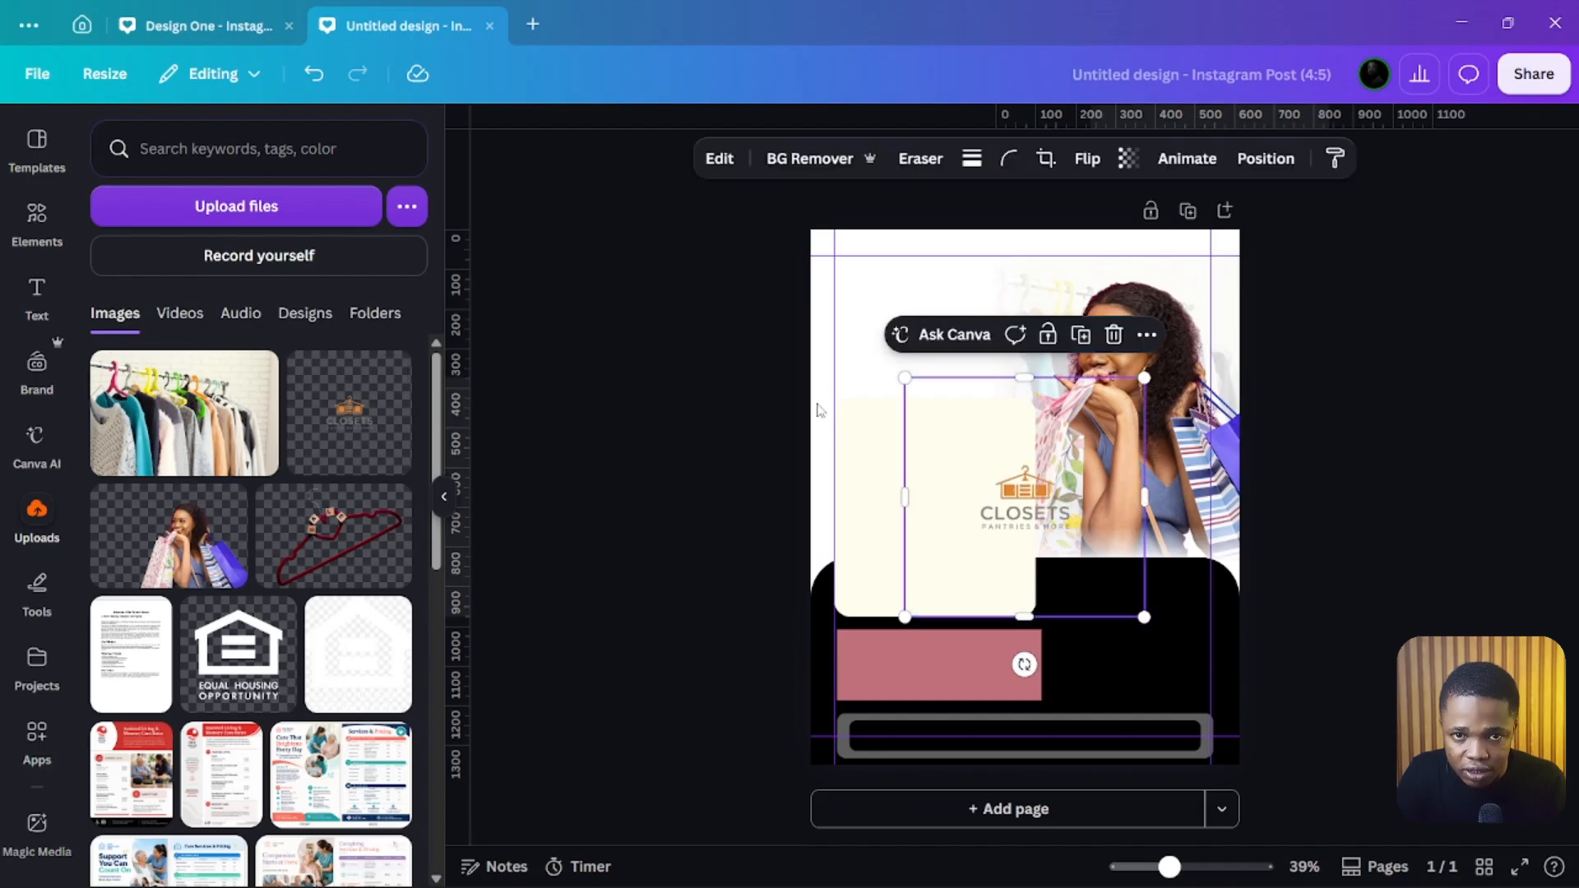
drag(1051, 501, 921, 309)
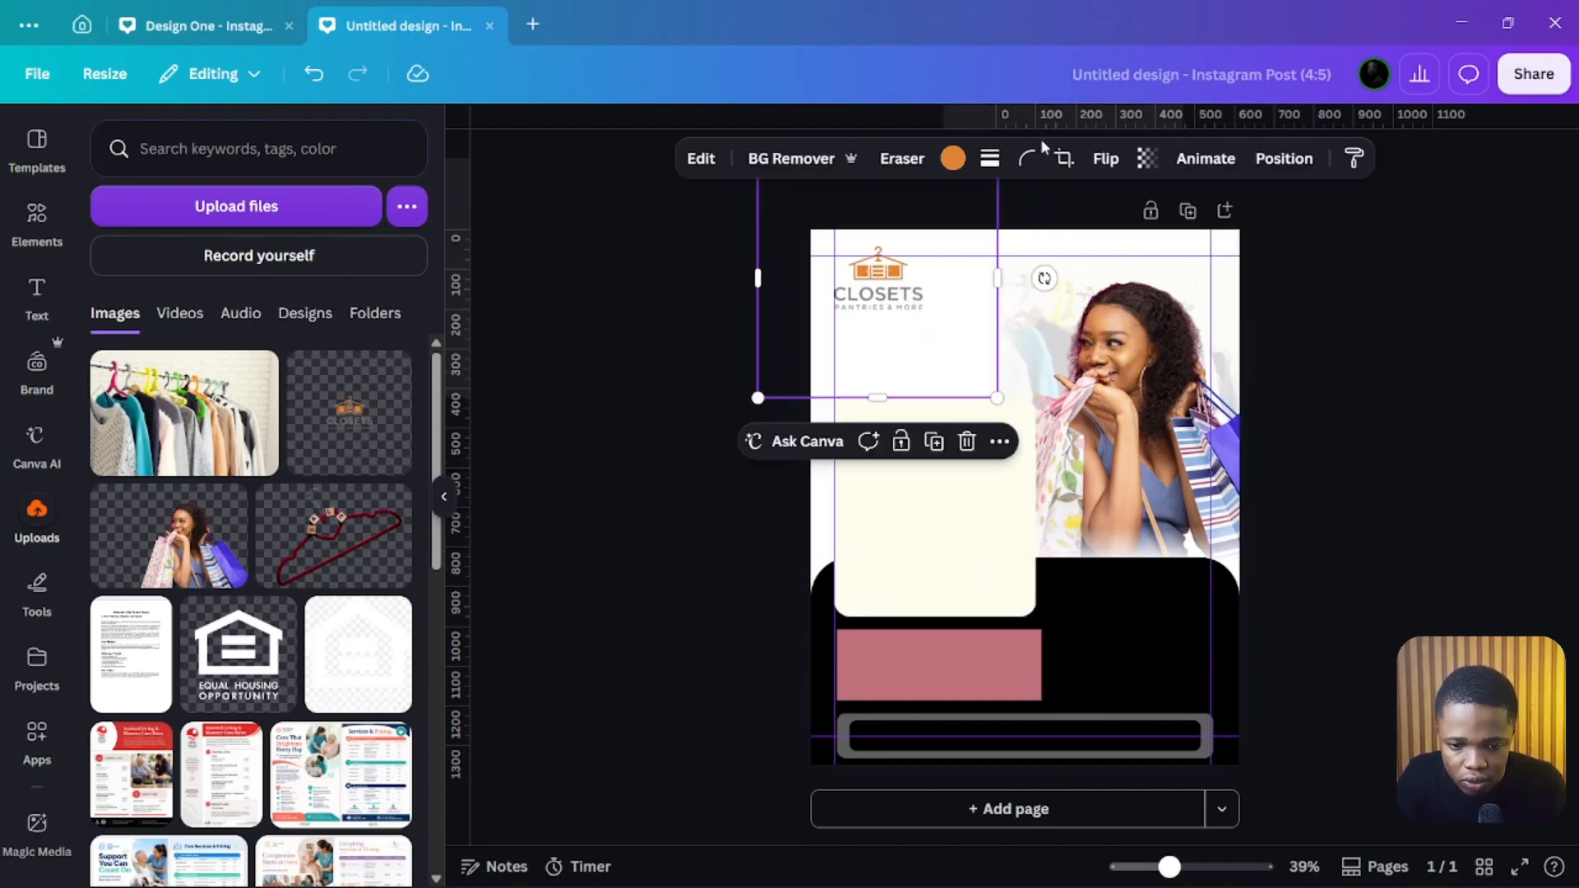
Step: Crop the logo tightly around its graphic and text
click(1063, 159)
drag(775, 165, 829, 214)
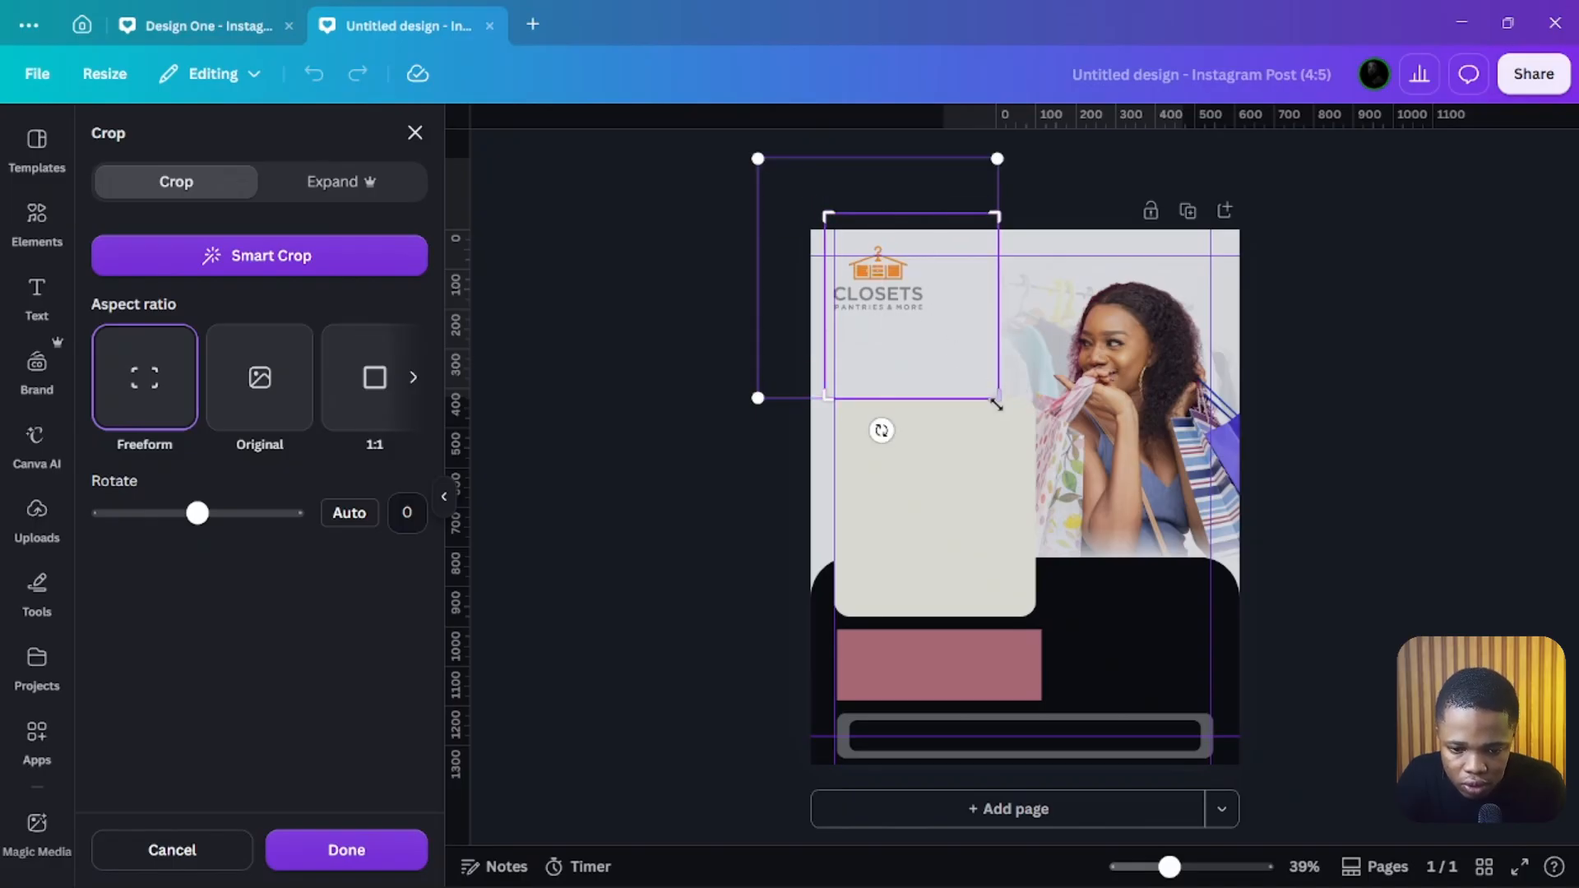
drag(995, 410, 952, 325)
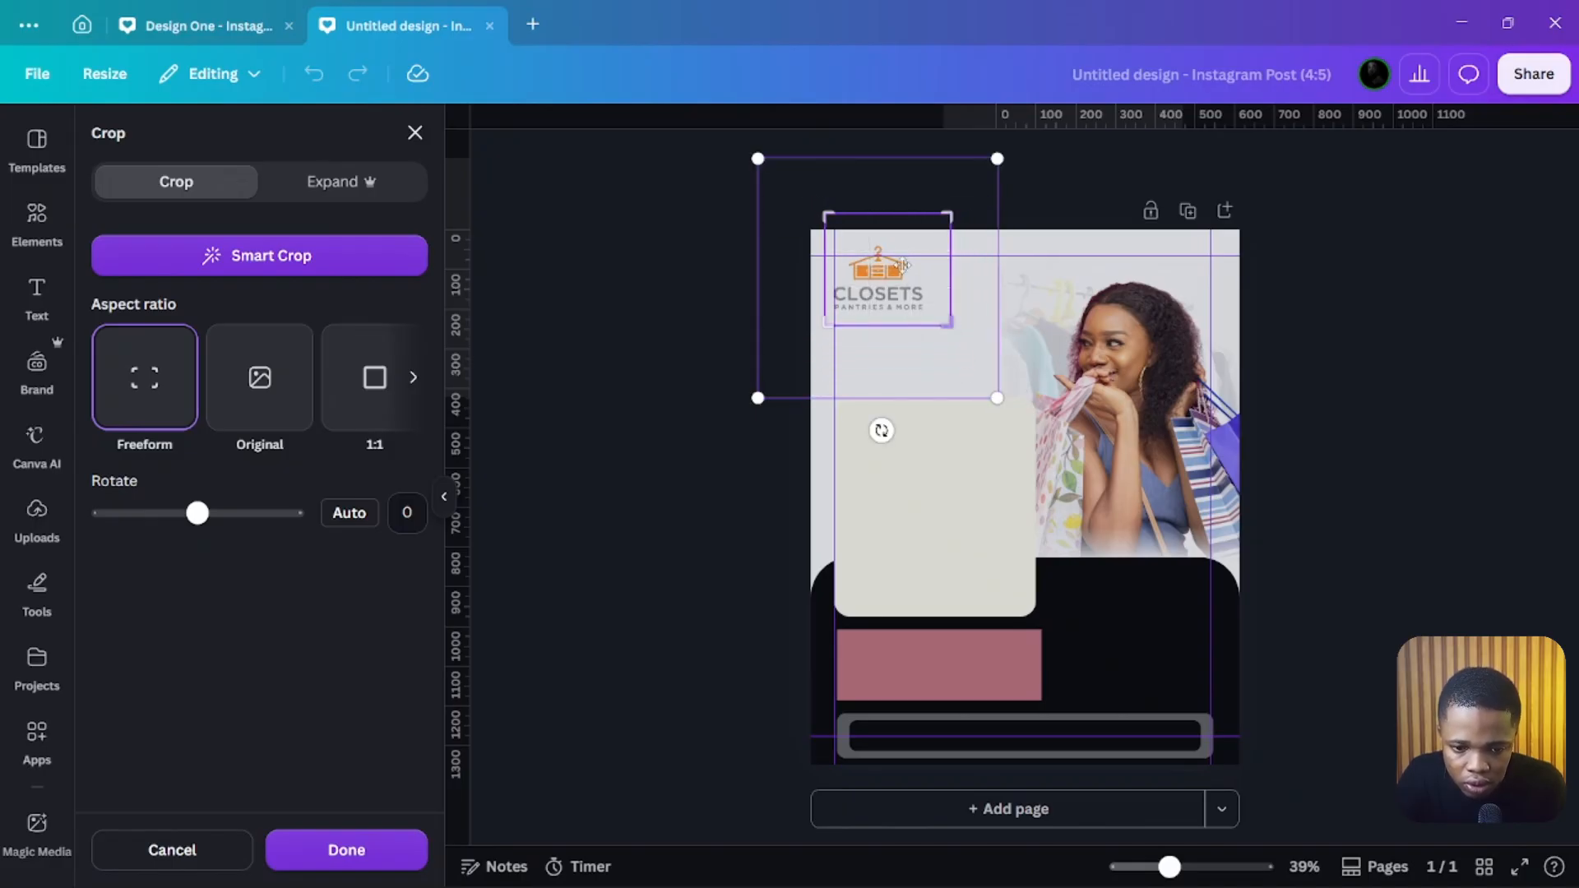
drag(944, 218, 930, 236)
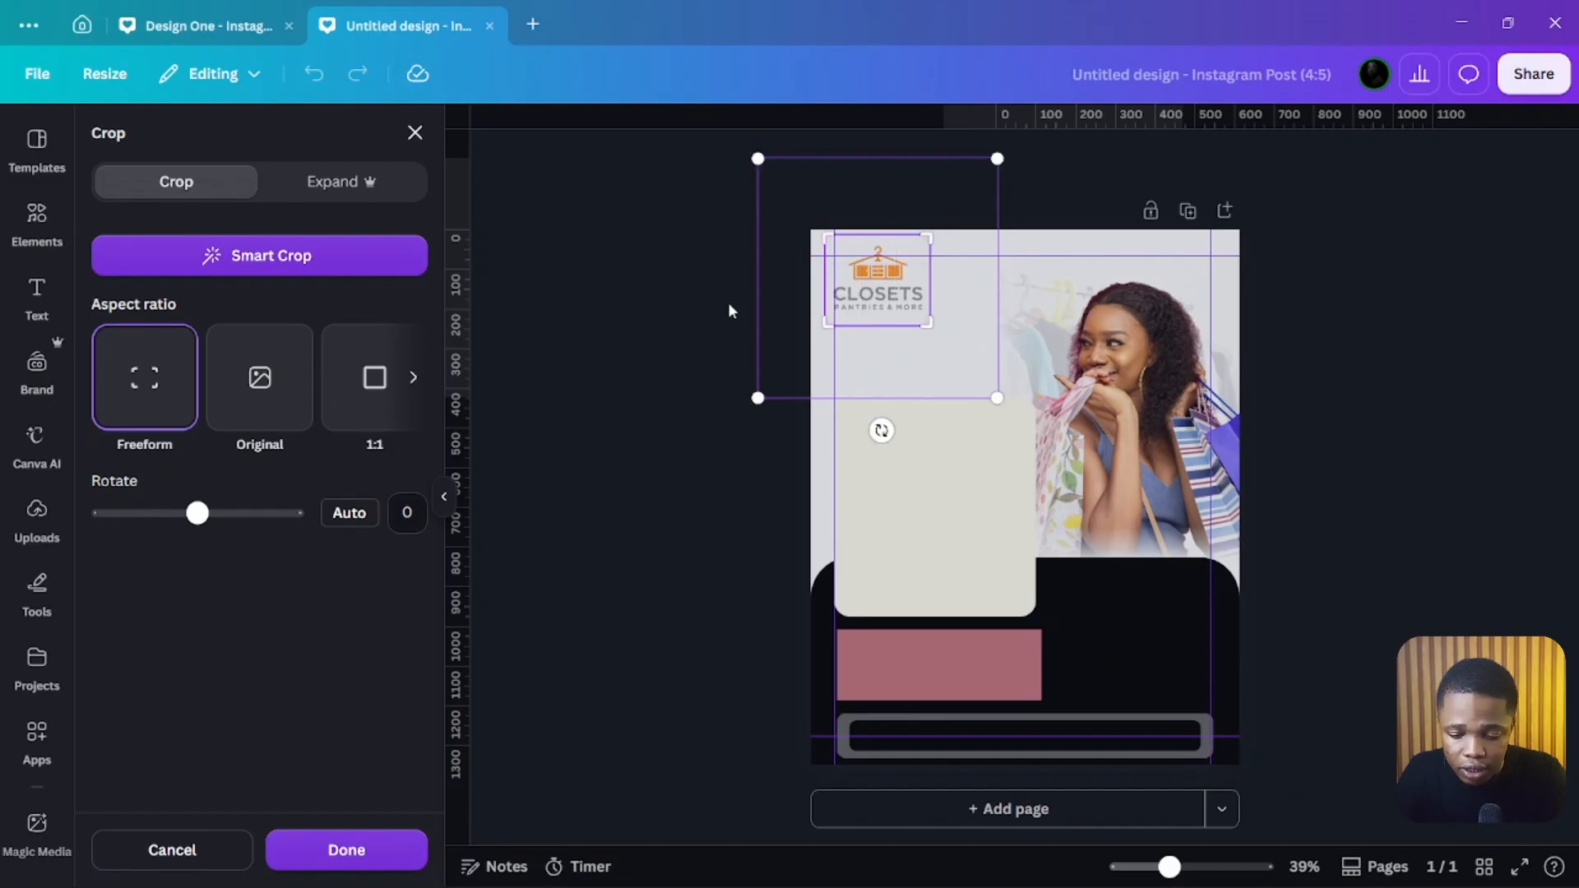
click(523, 333)
Step: Shrink the logo and place it in the top-left corner
drag(855, 286, 865, 290)
drag(938, 329, 881, 296)
click(754, 452)
Step: Nudge the cream panel slightly down
click(866, 482)
drag(934, 403, 933, 420)
click(756, 533)
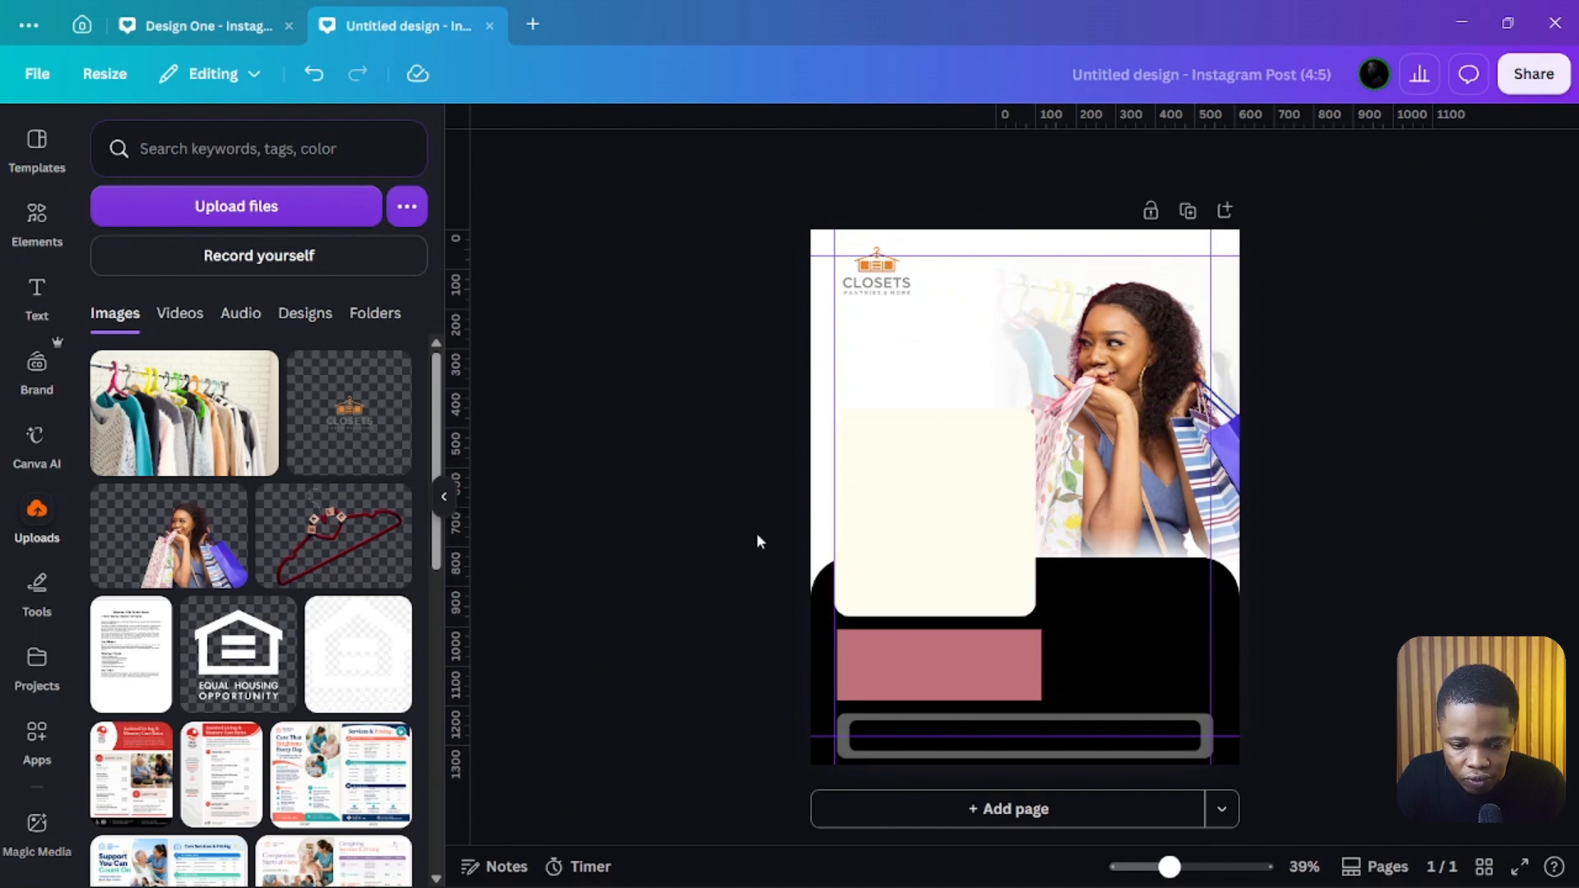
Step: Recolour the rectangle to Gray orange #d0823c from the photo colours
click(924, 646)
click(920, 158)
scroll(216, 526, down, 6)
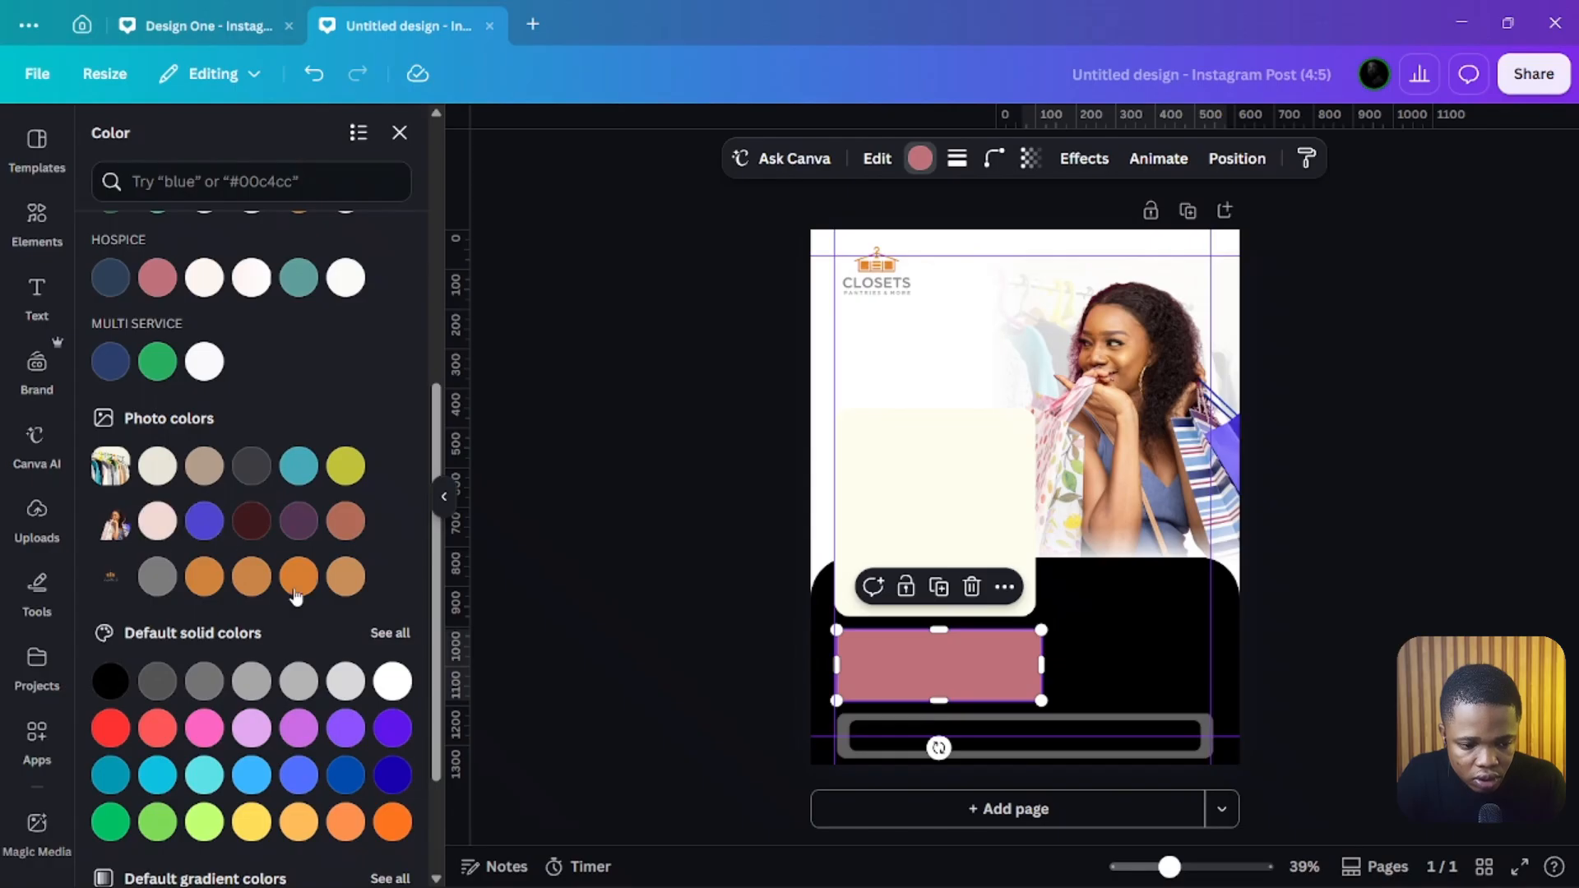
click(206, 577)
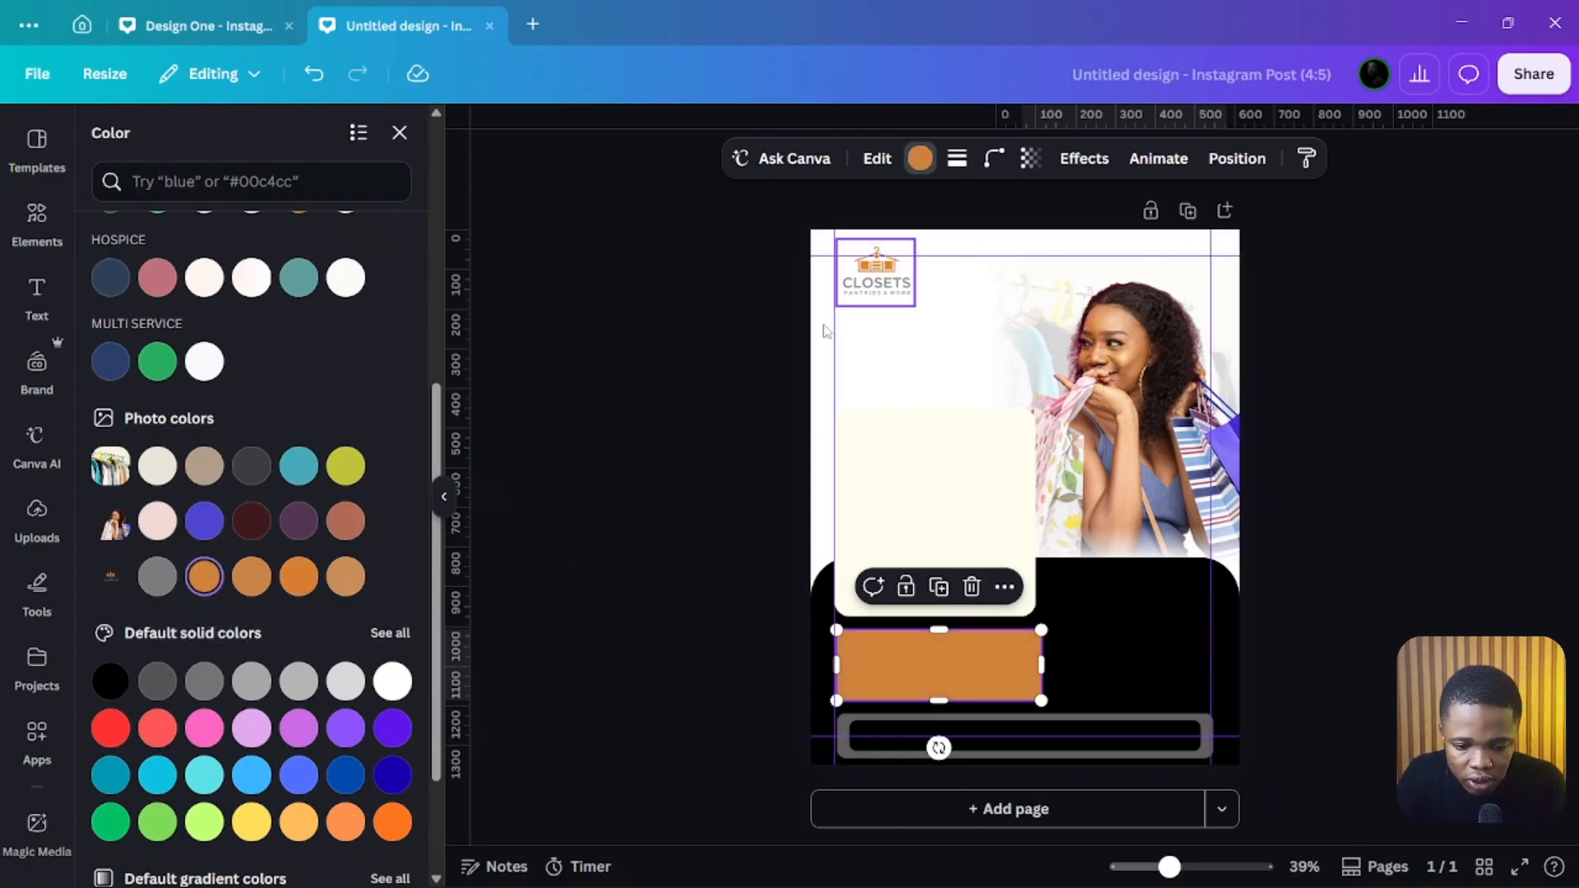
click(932, 670)
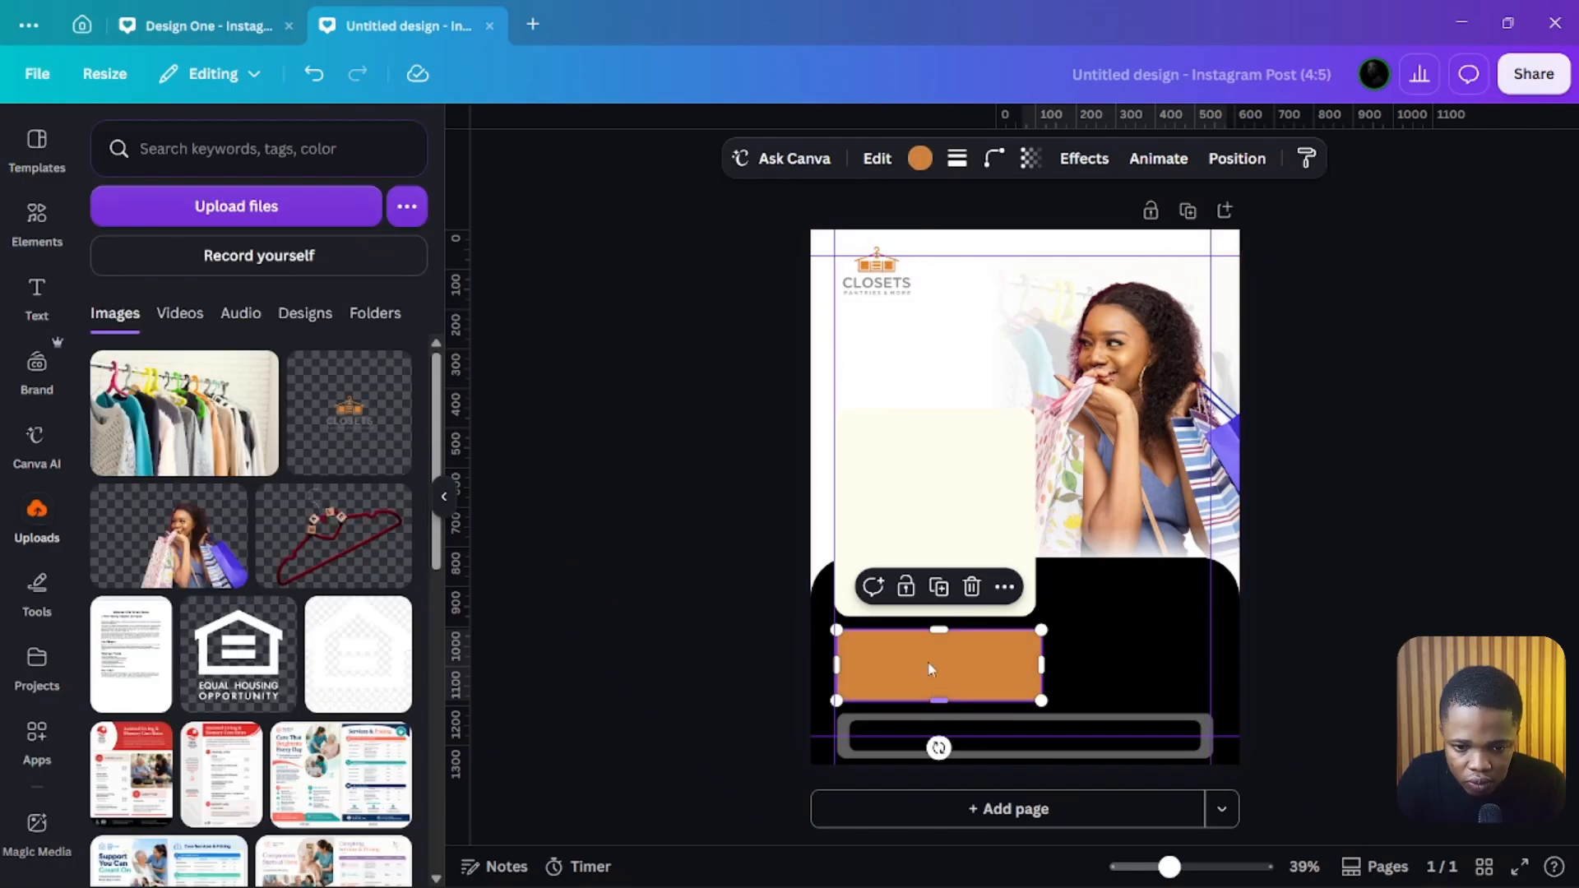
Step: Round the orange rectangle's corners slightly
click(993, 158)
mouse_move(888, 242)
mouse_down()
mouse_move(914, 243)
mouse_move(898, 242)
mouse_up()
click(717, 345)
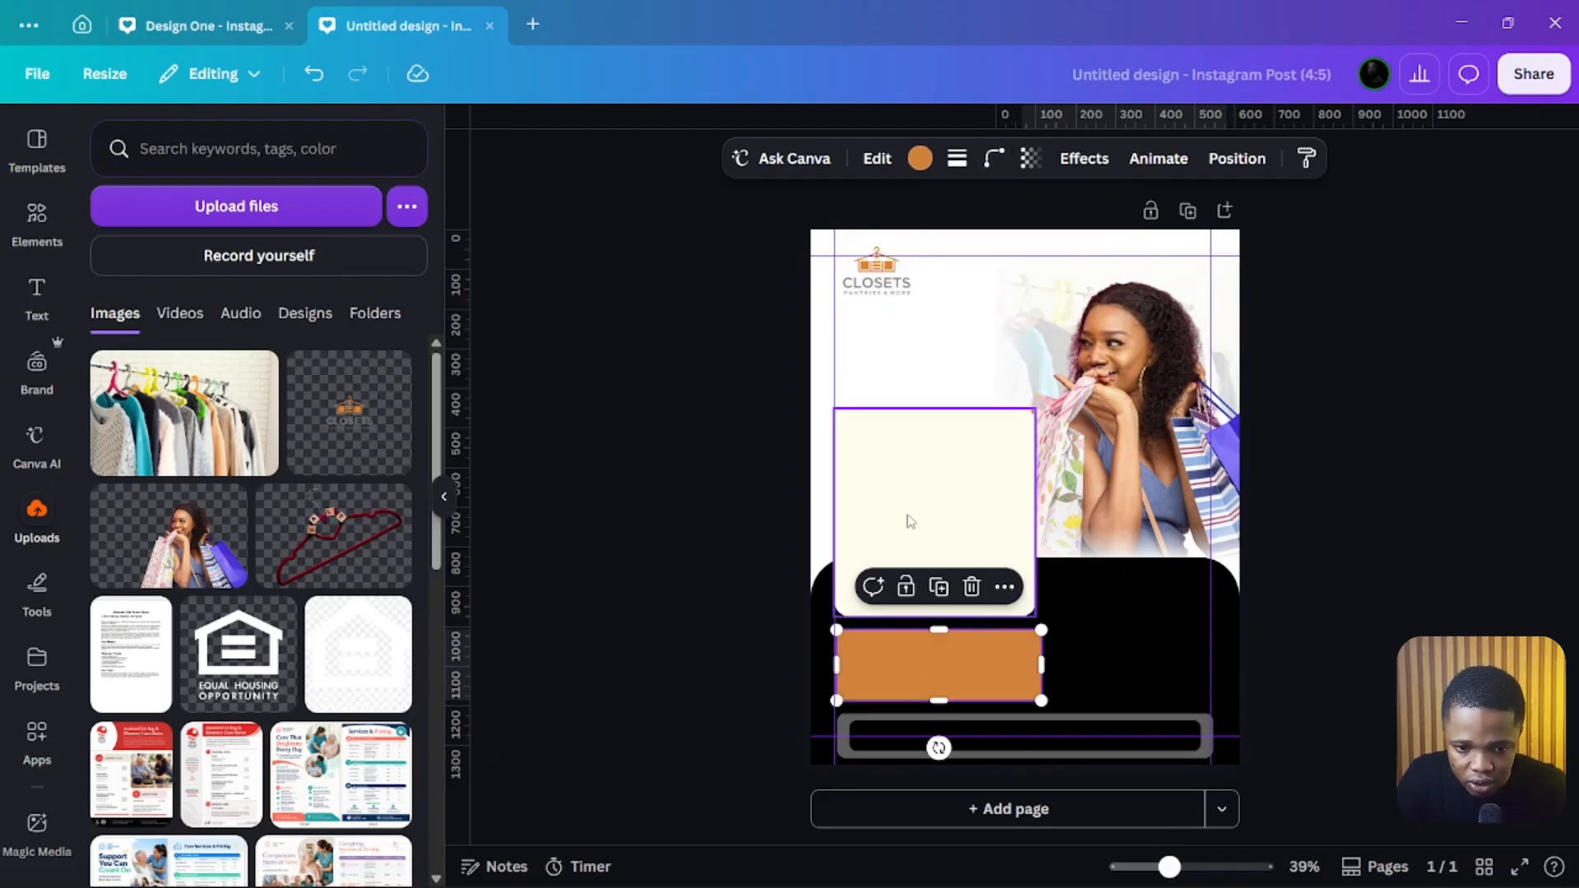
Step: Add a dashed border to the orange rectangle
click(876, 161)
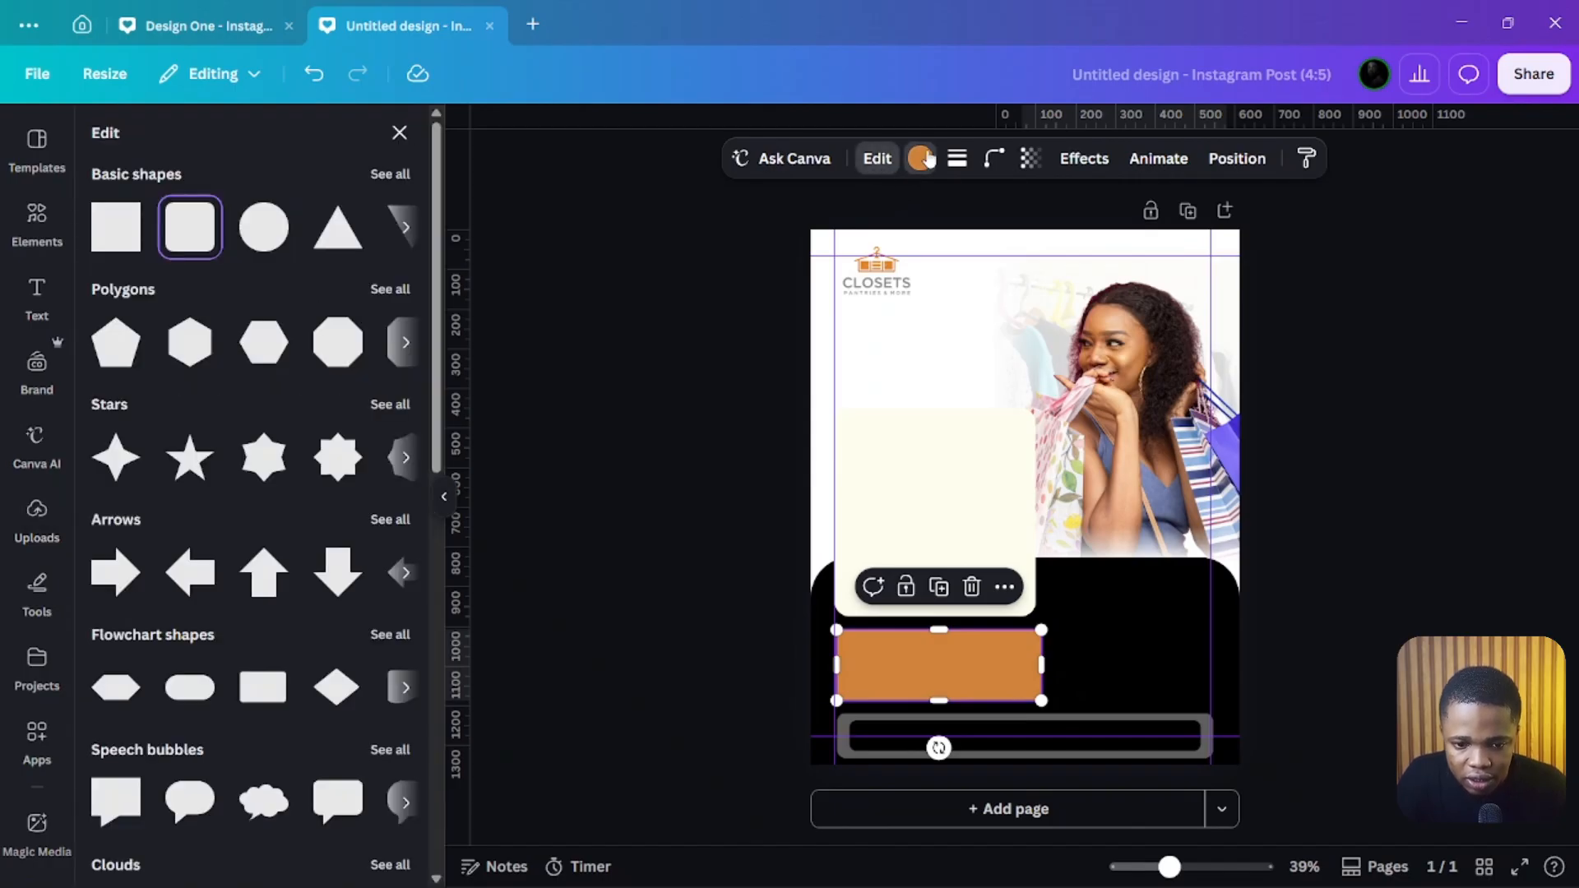
click(921, 158)
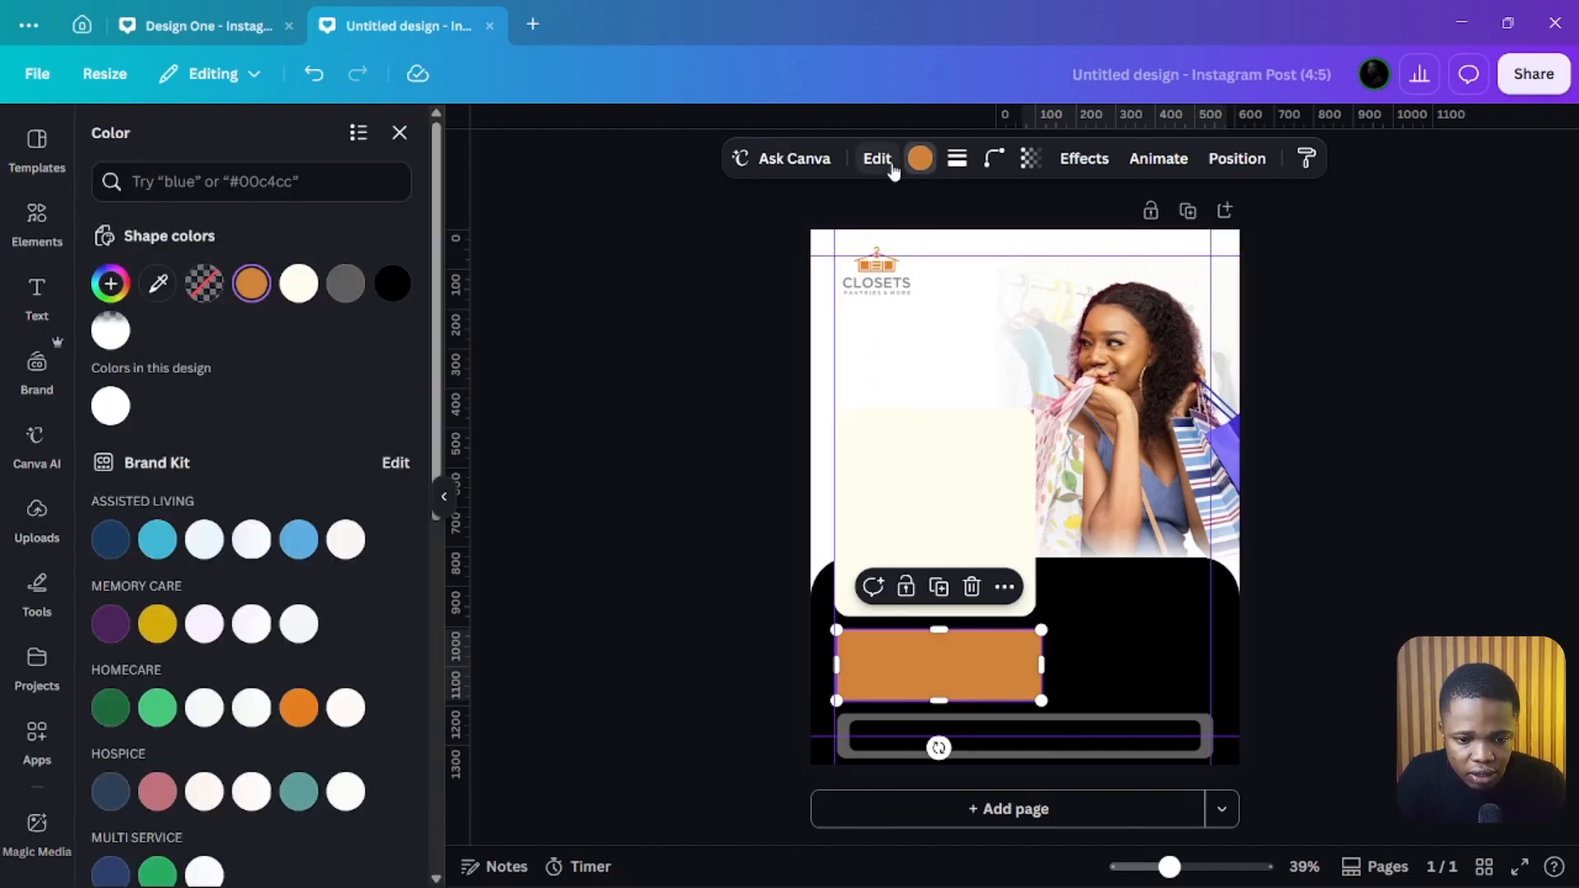
click(957, 158)
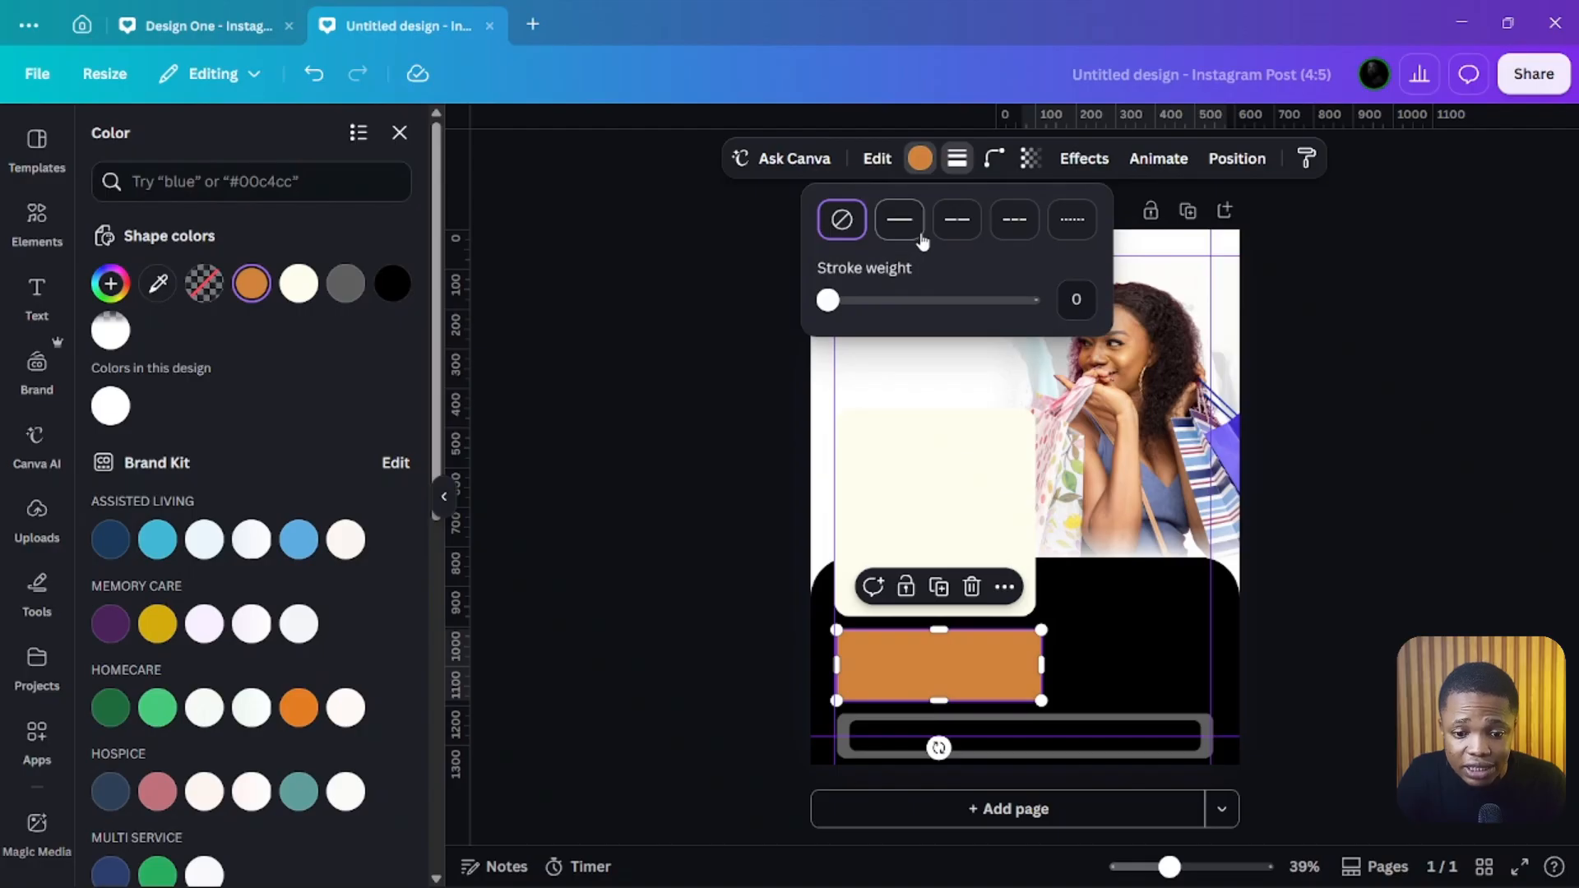
click(970, 232)
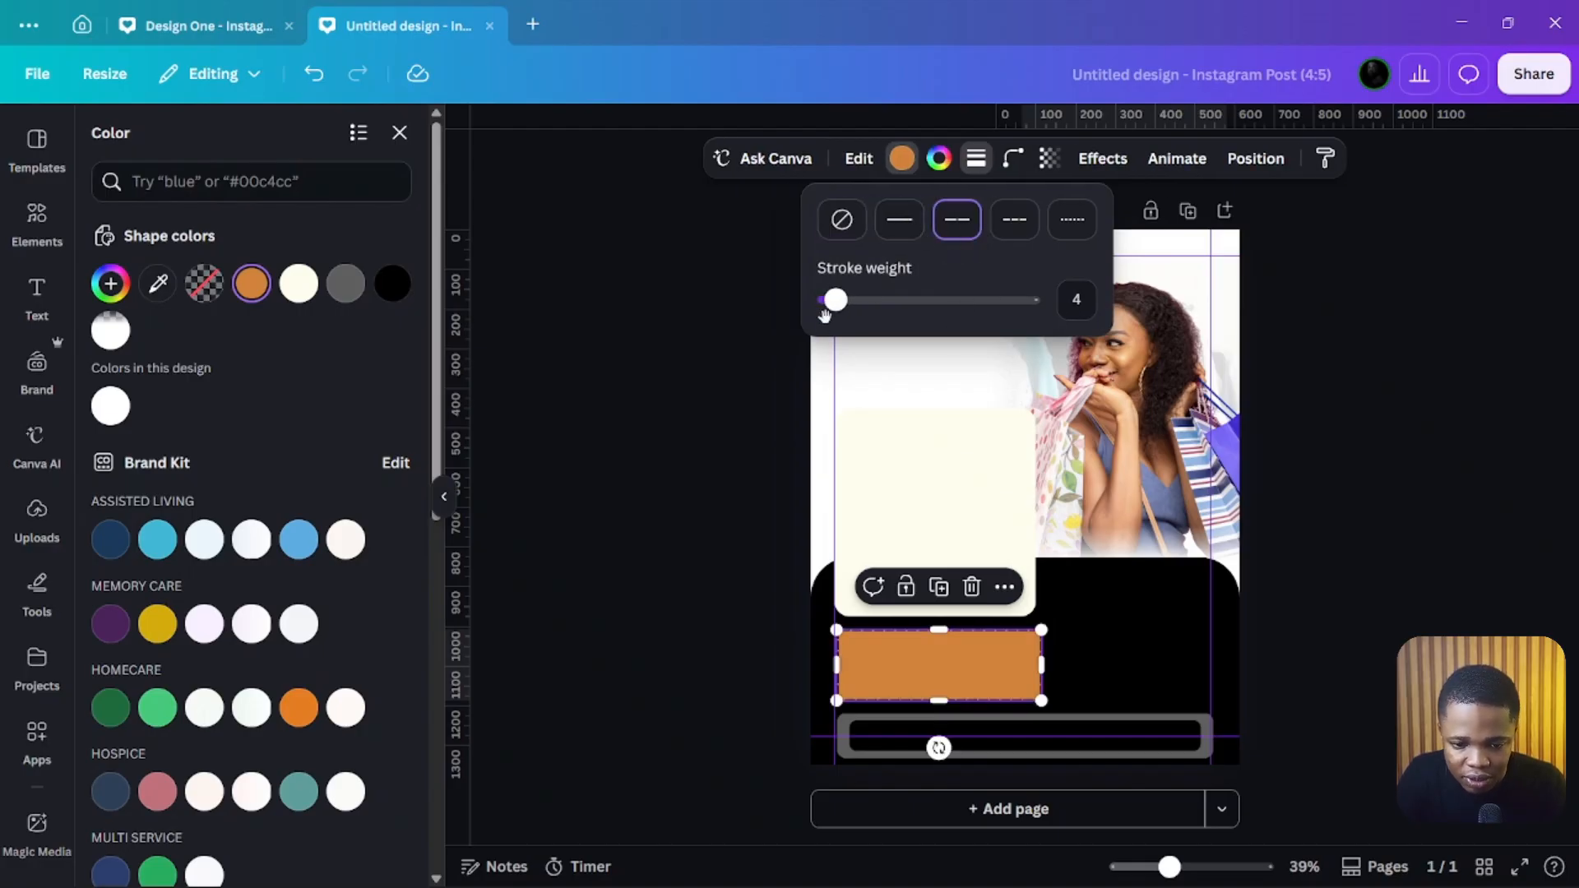
drag(835, 301, 832, 304)
click(747, 414)
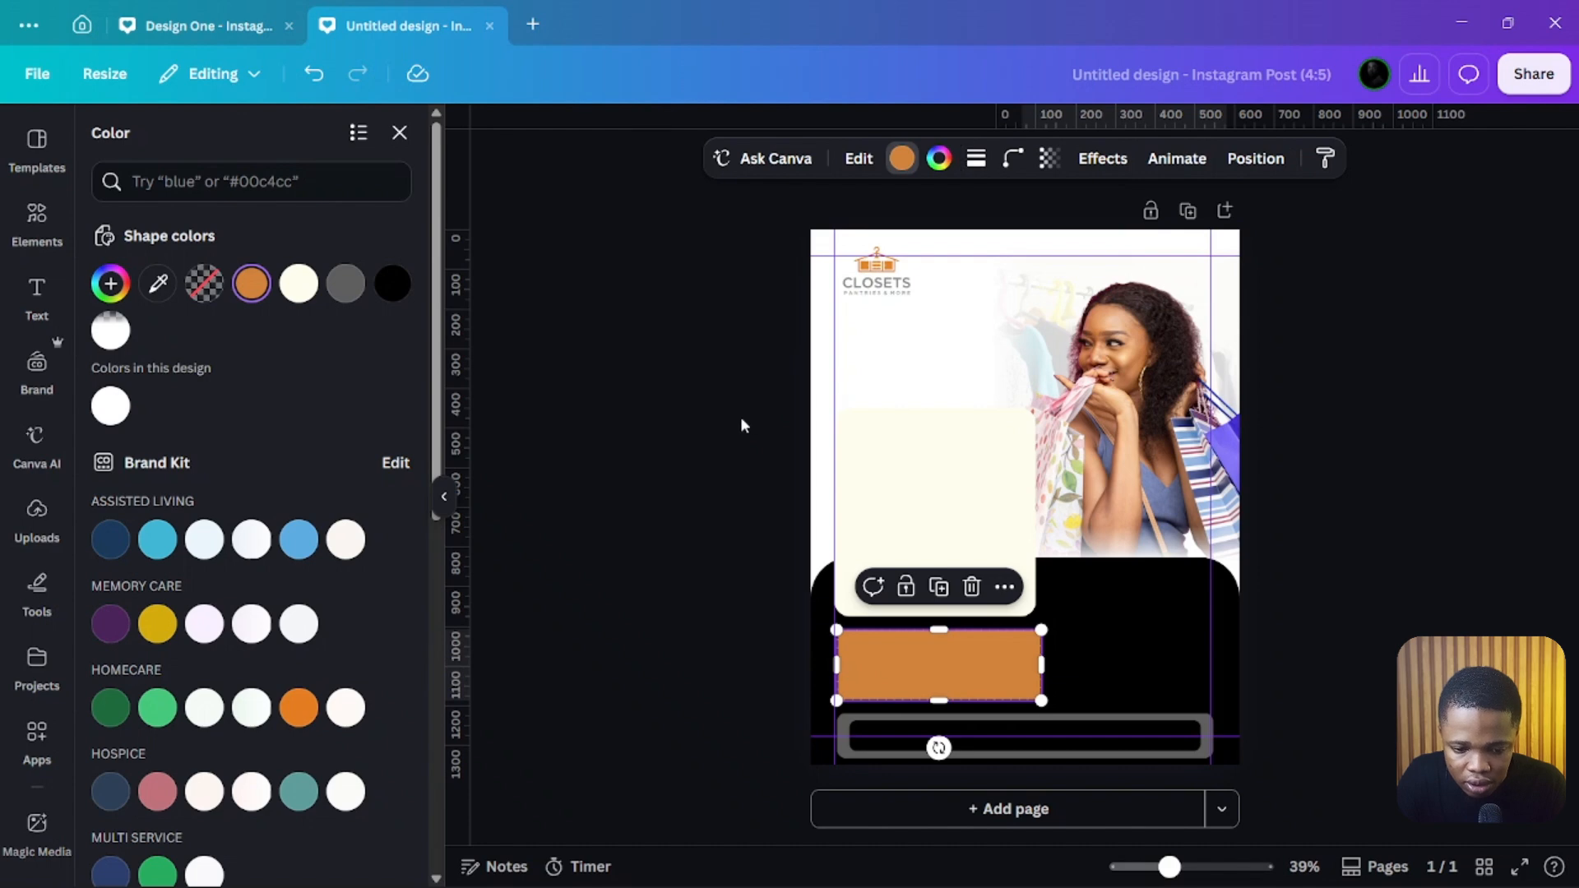
click(739, 417)
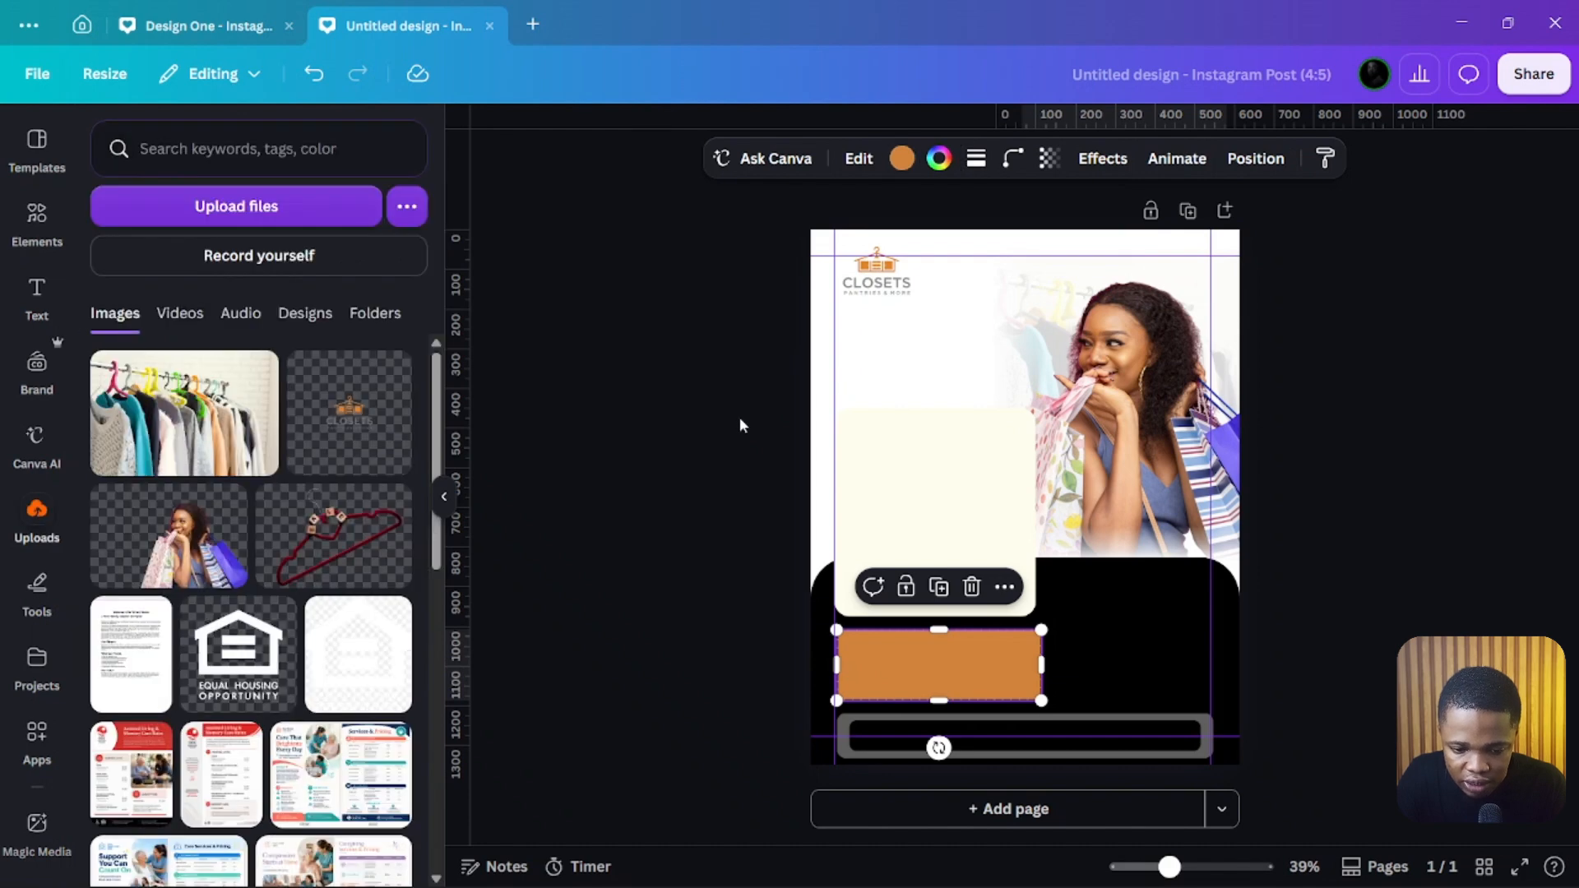
Step: Set the orange rectangle's border to the short-dash style with a stroke weight of 4
click(905, 644)
click(902, 158)
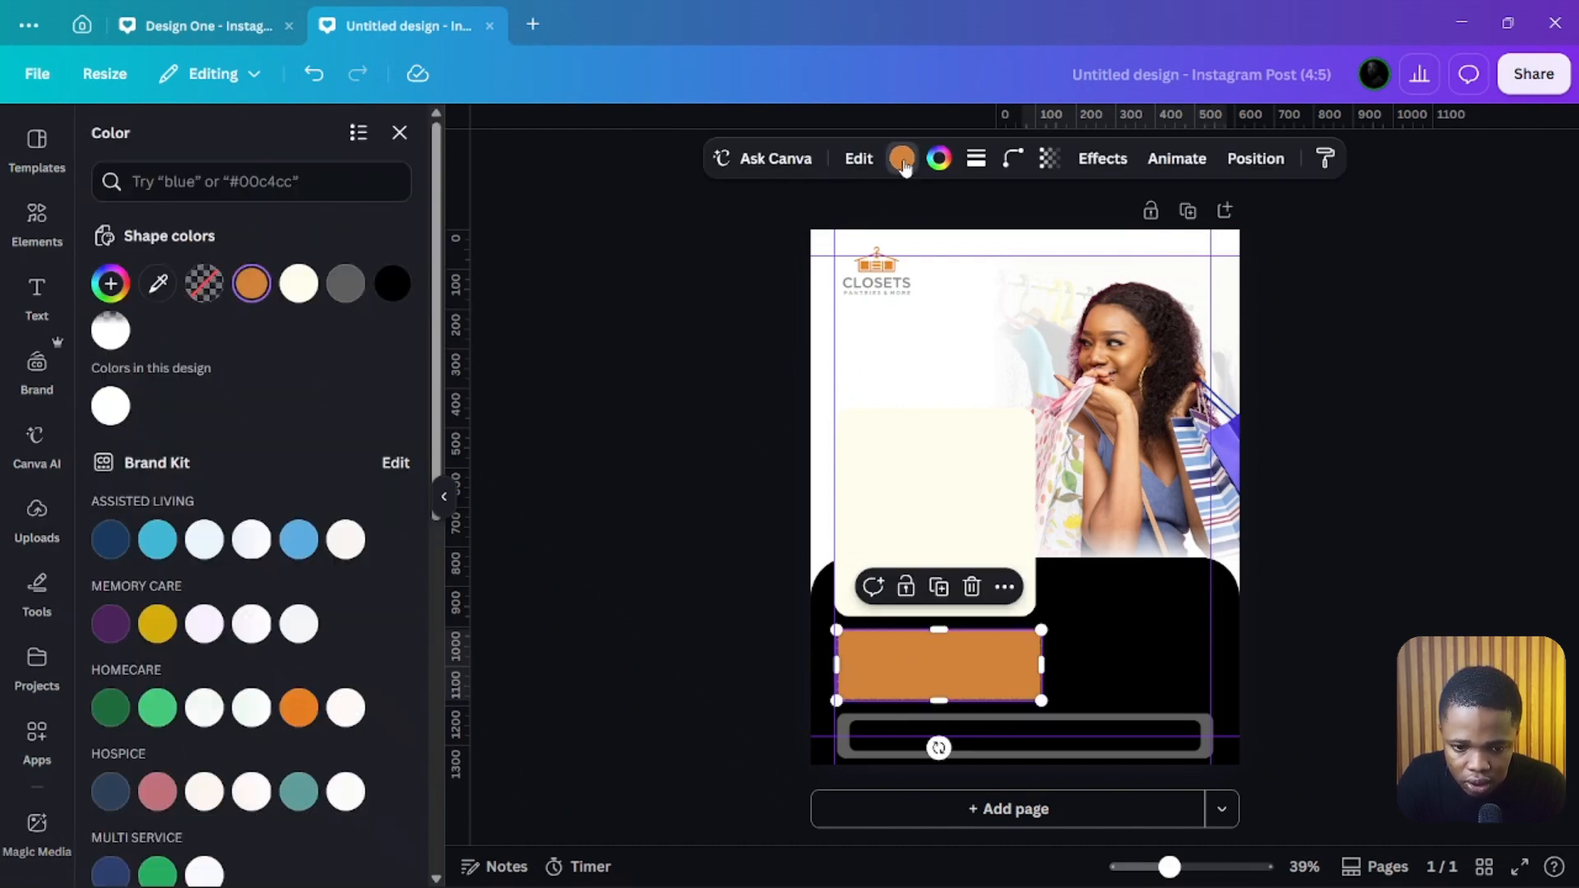
click(976, 158)
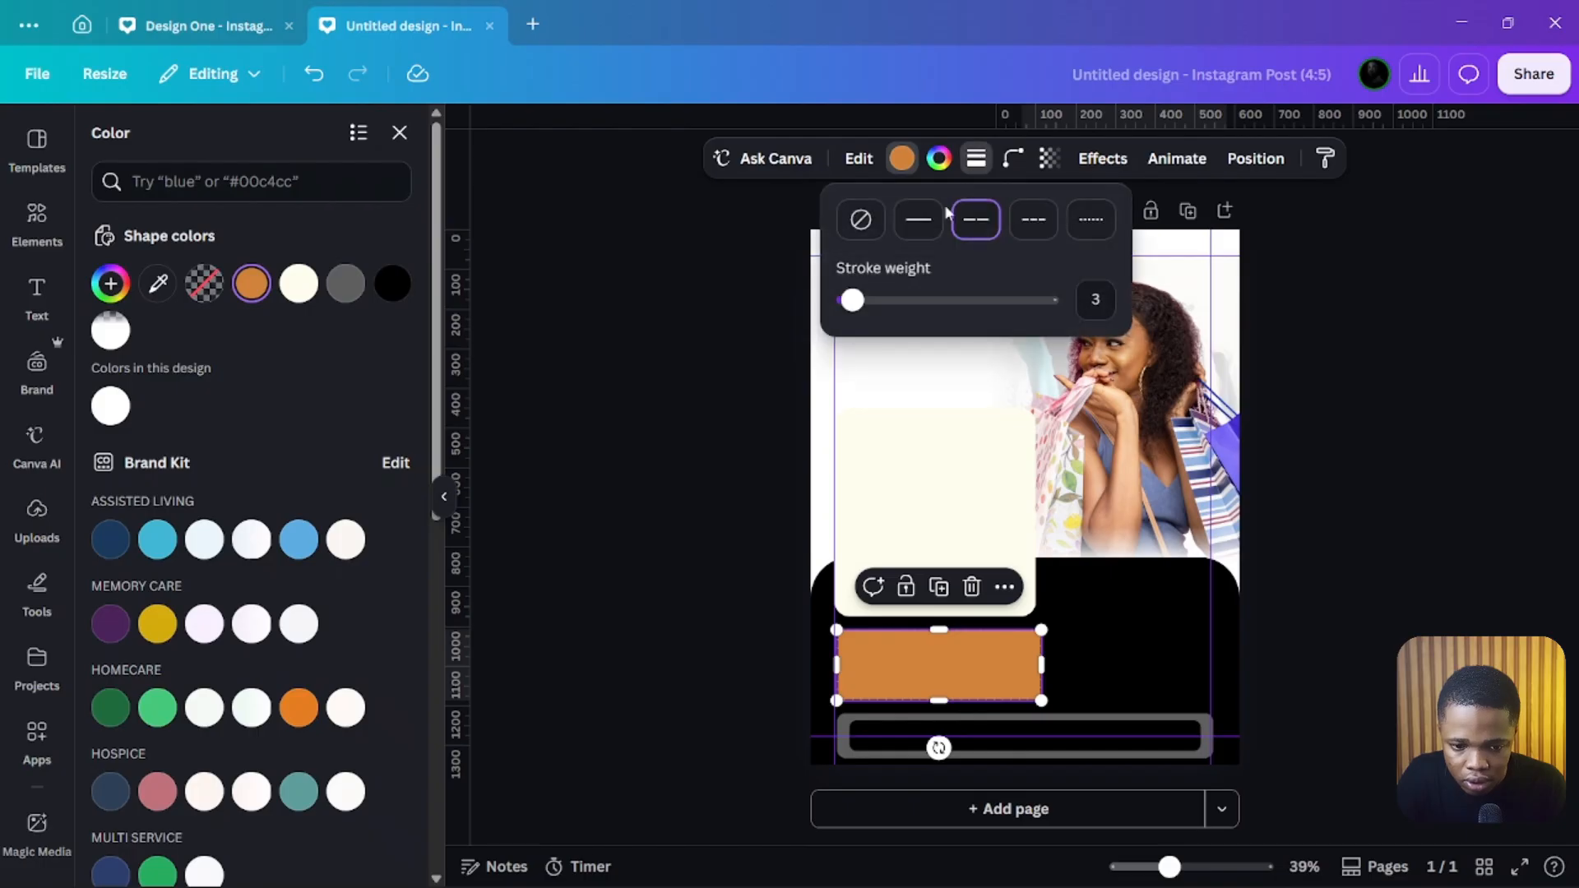
drag(841, 296, 851, 289)
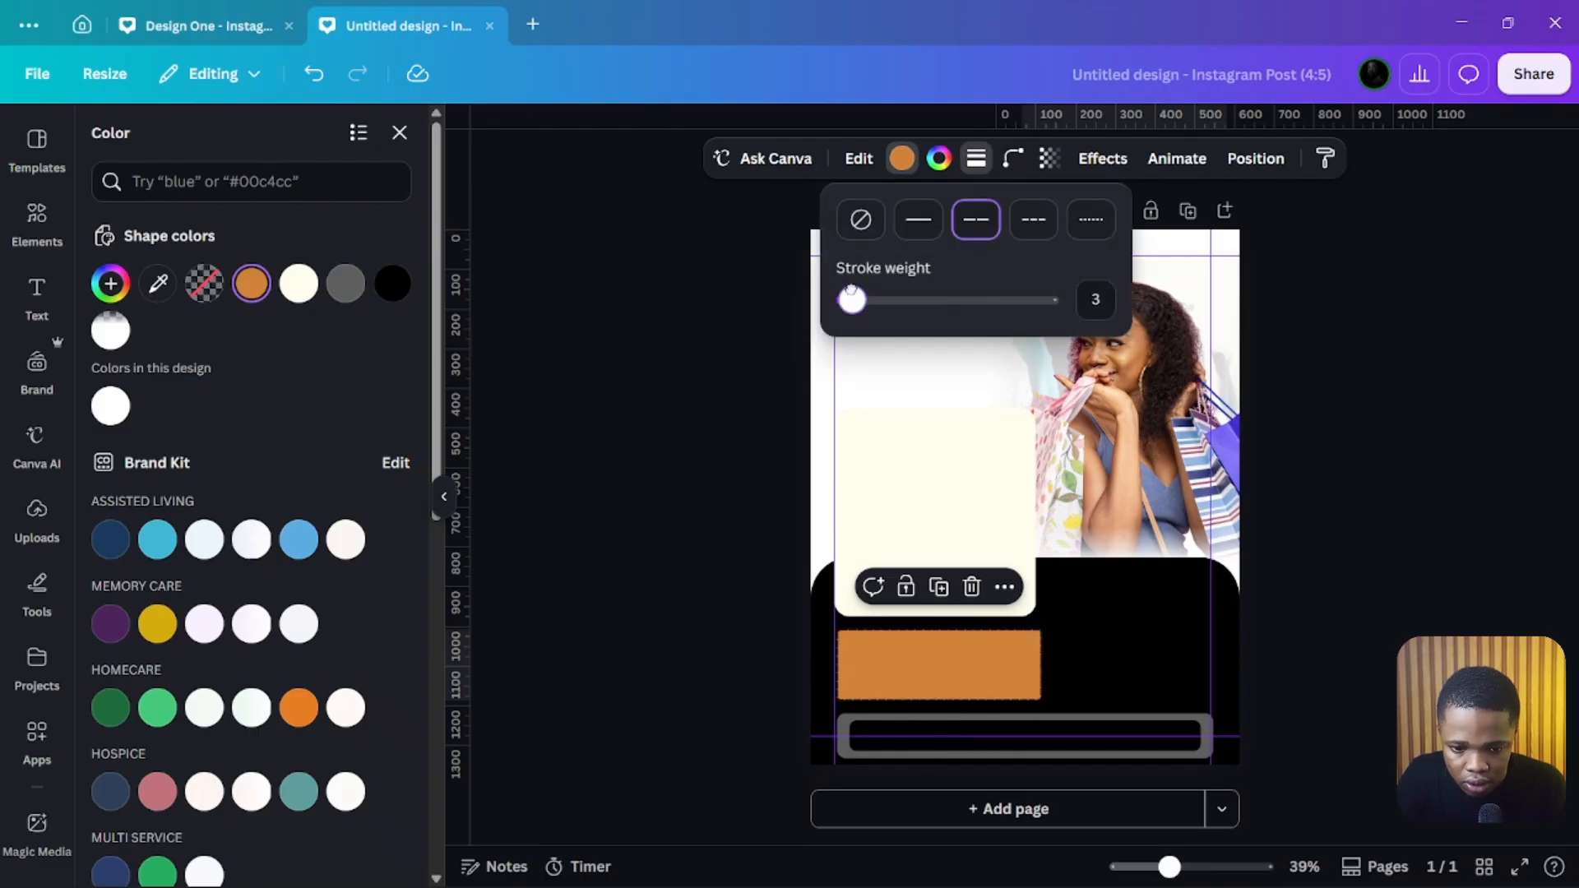
click(1110, 299)
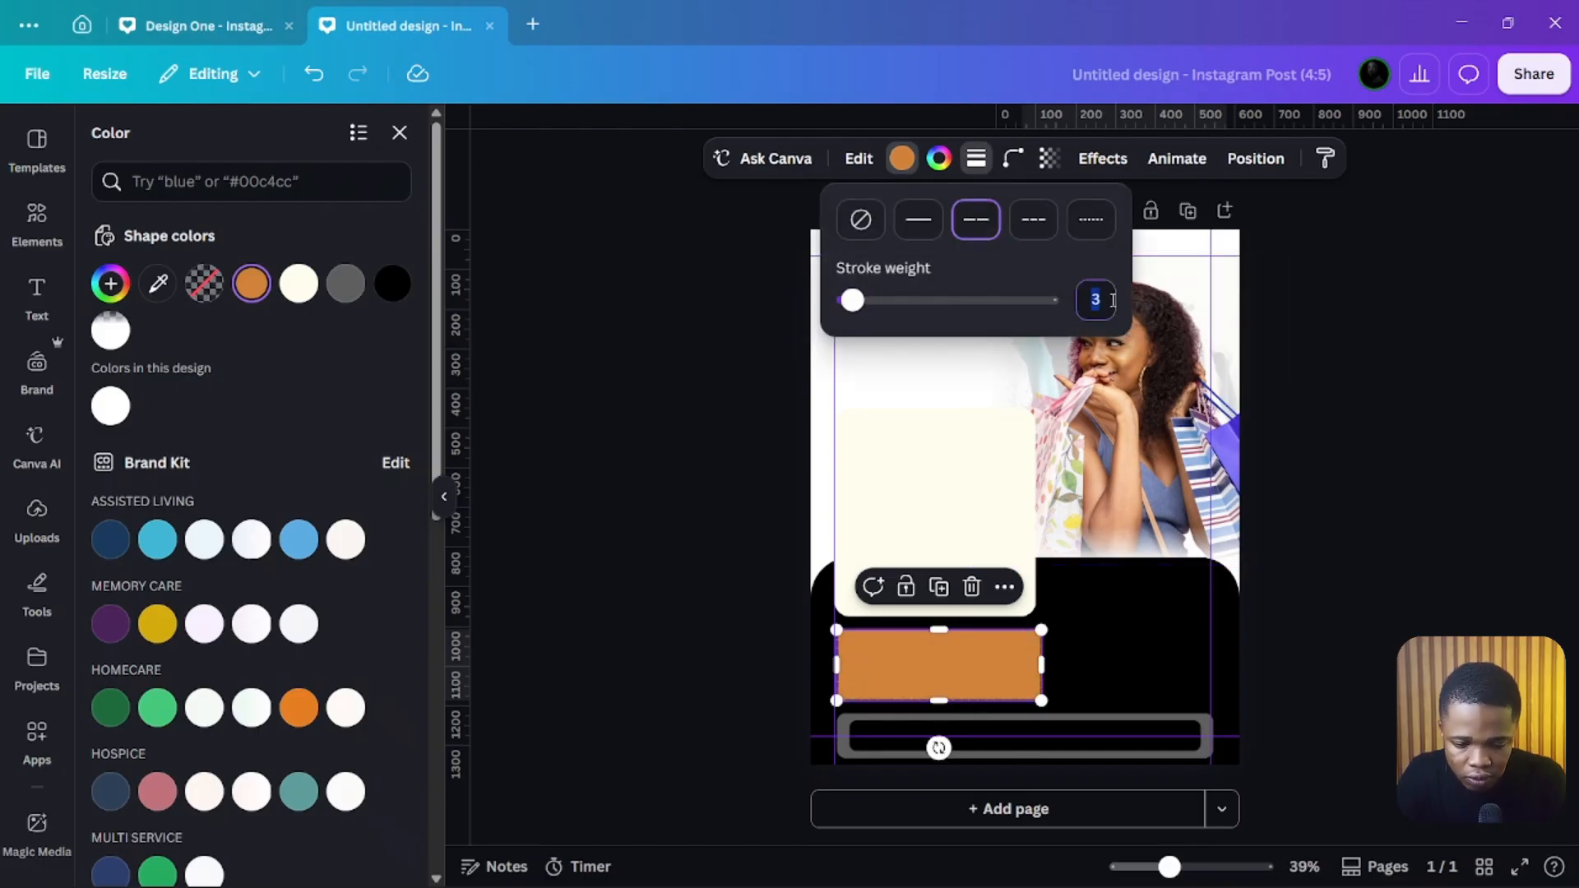
text(4)
key(Return)
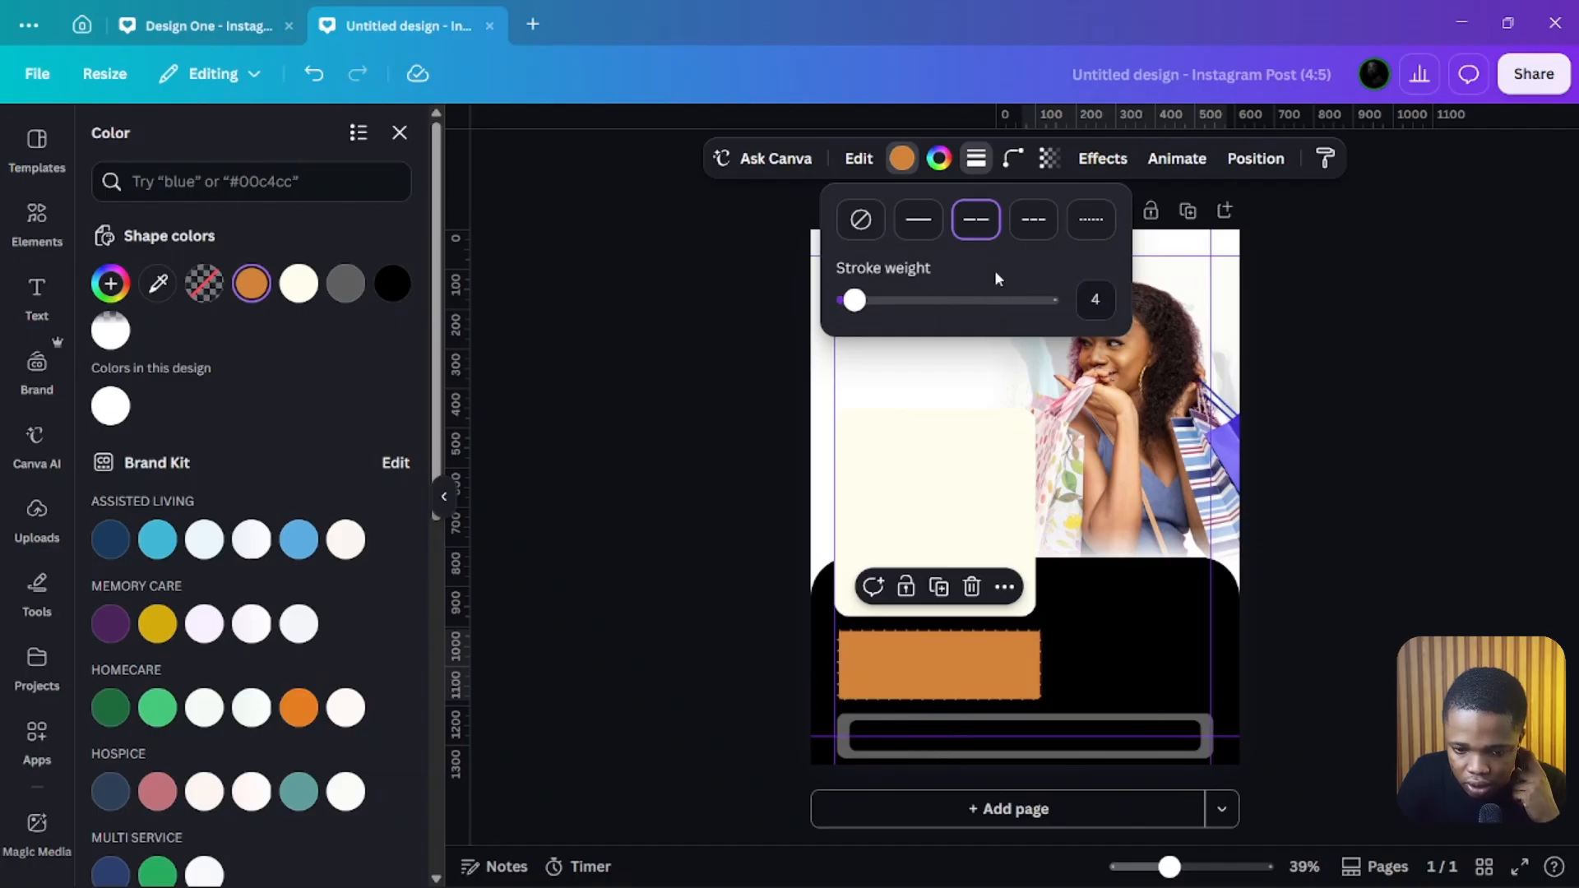
click(1042, 226)
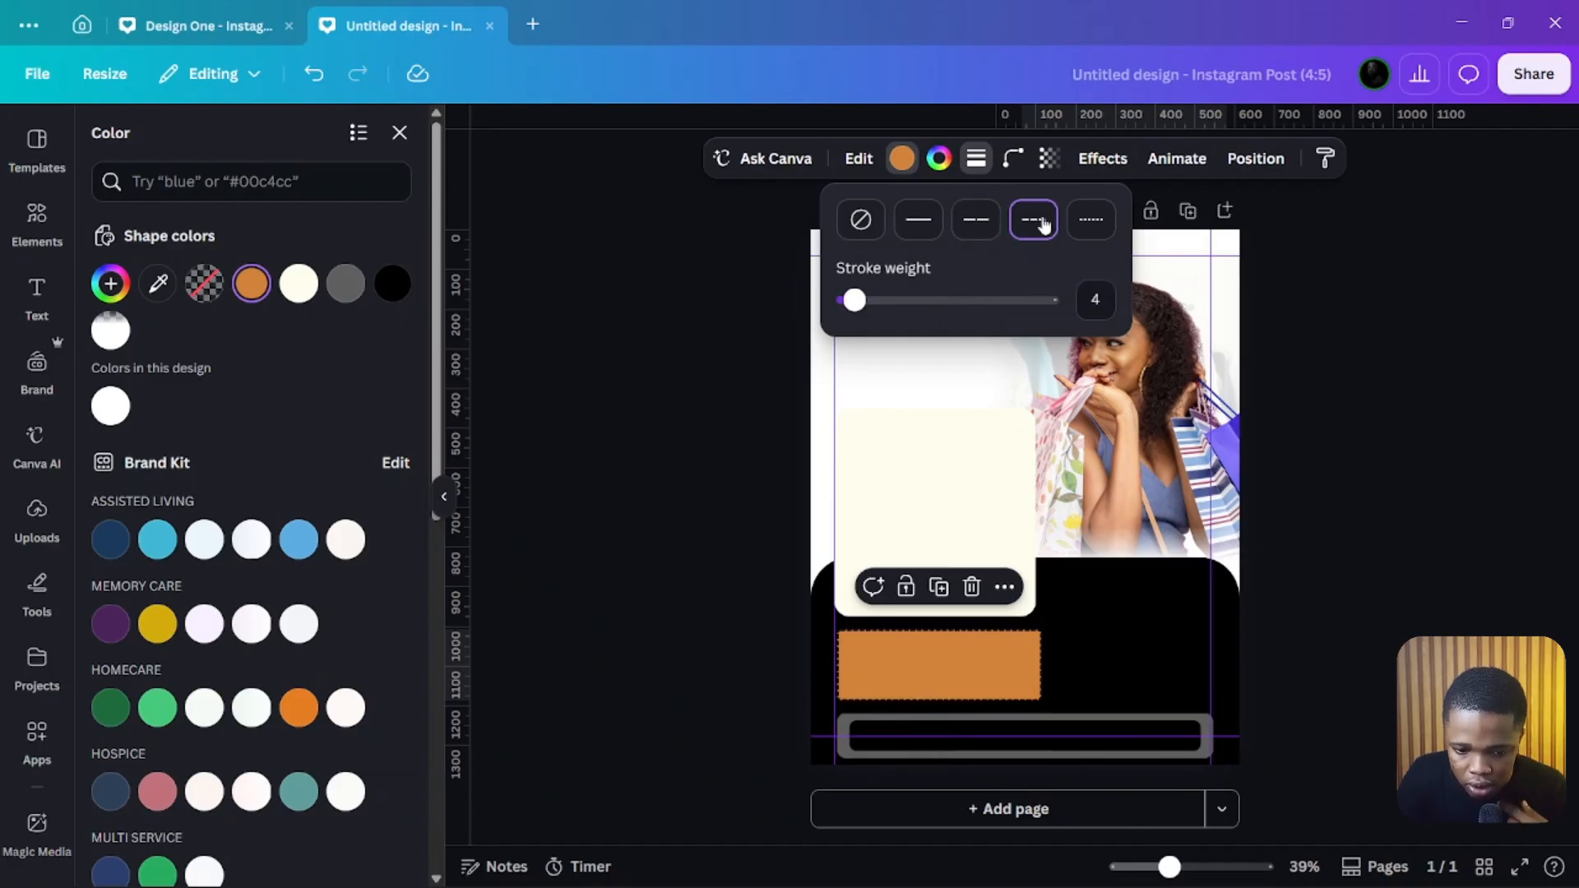
click(528, 396)
click(527, 395)
click(516, 375)
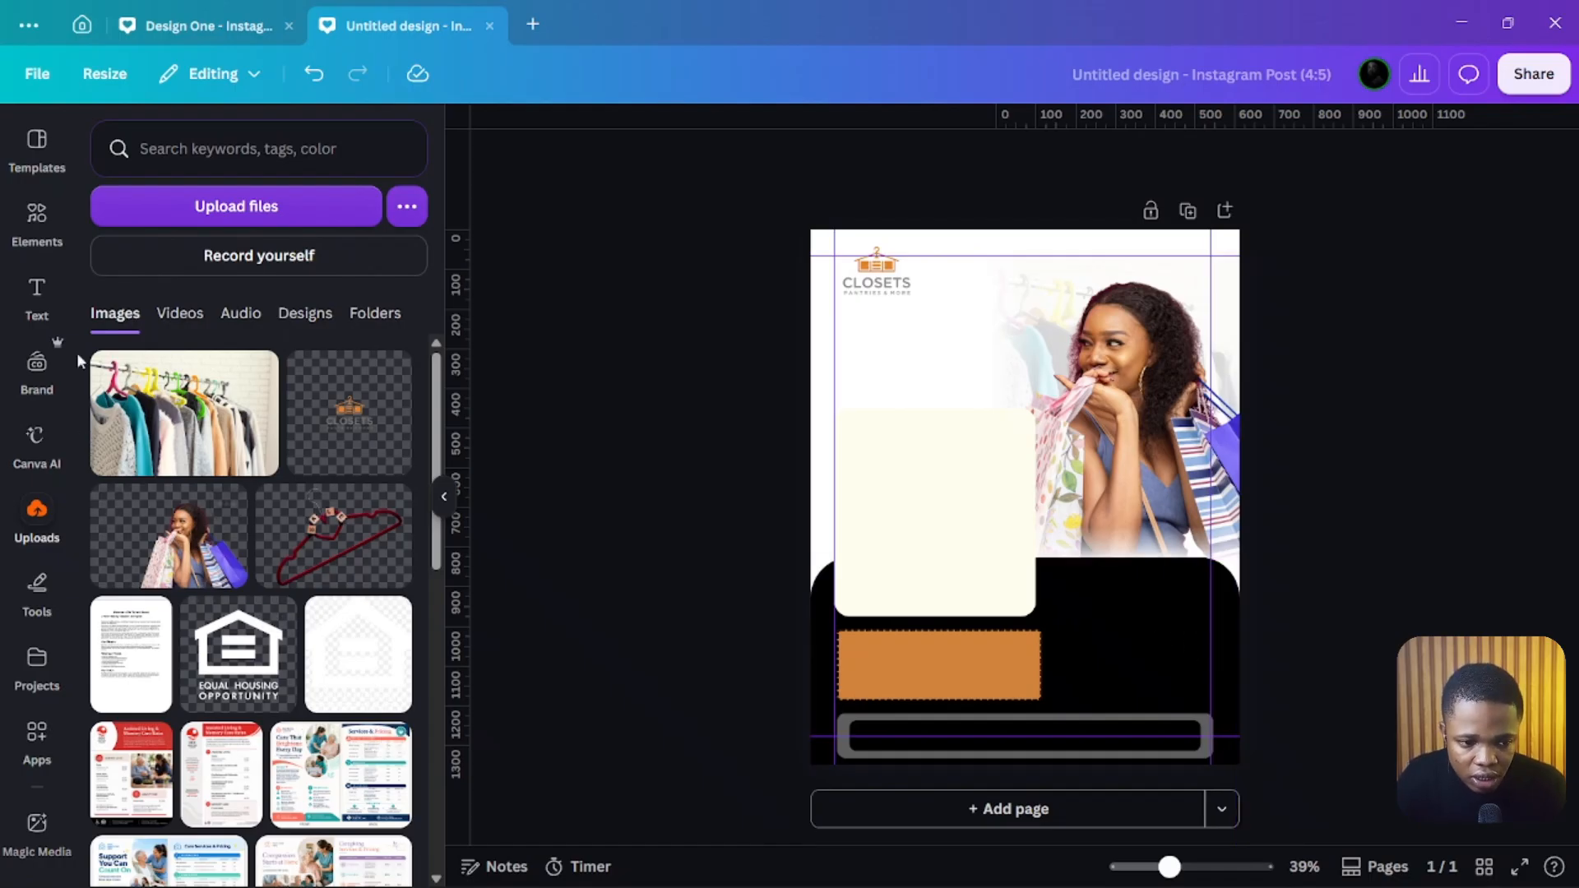
Step: Search the uploaded images for gift
click(169, 156)
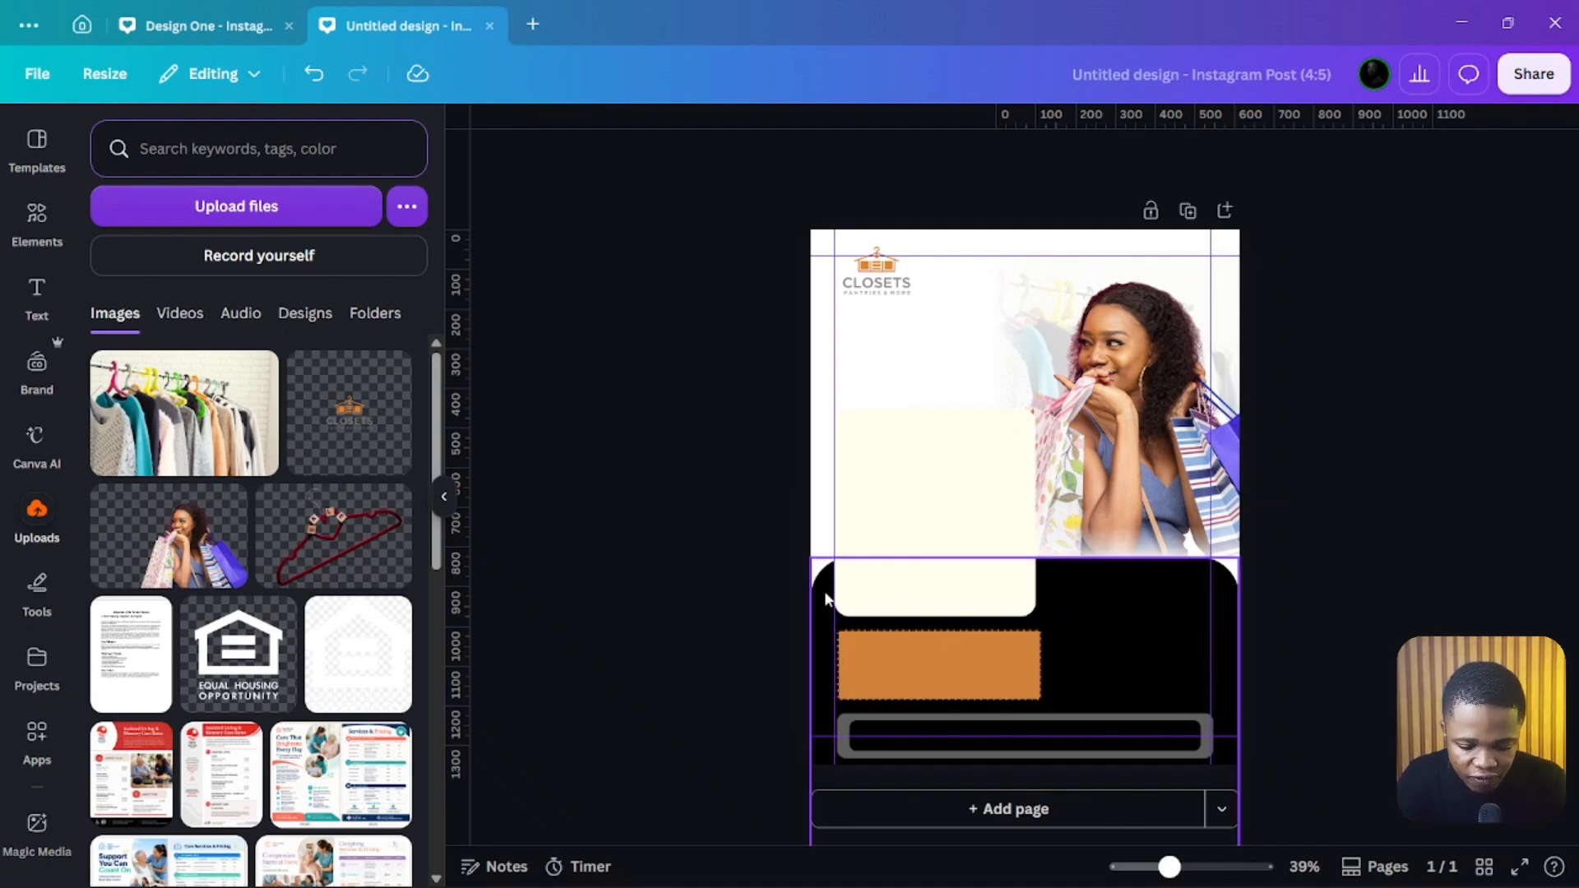
text(gift)
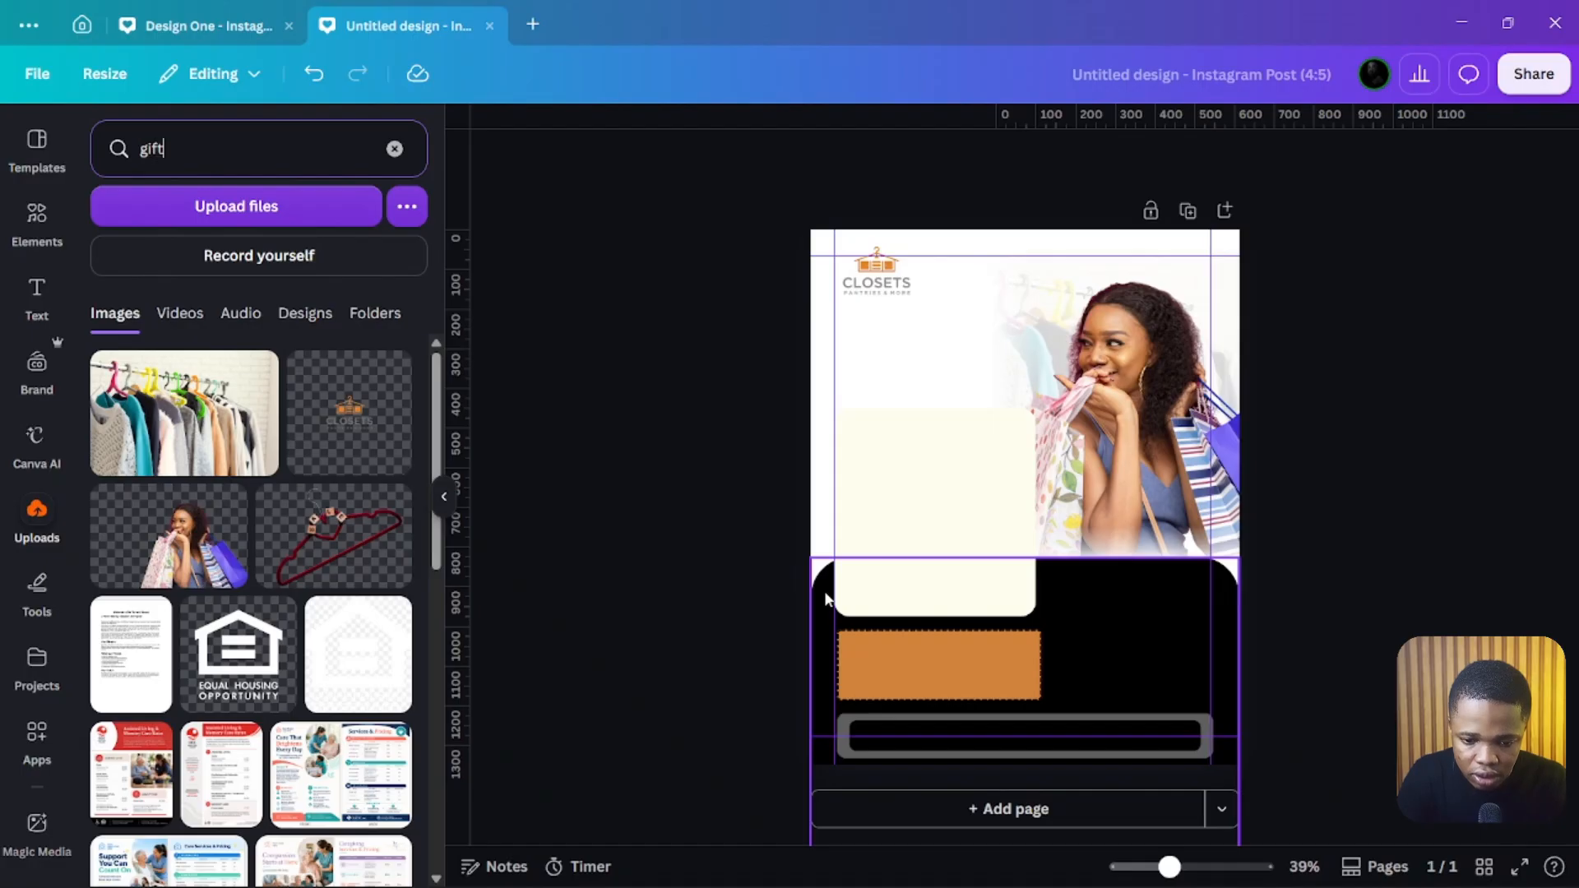
key(Return)
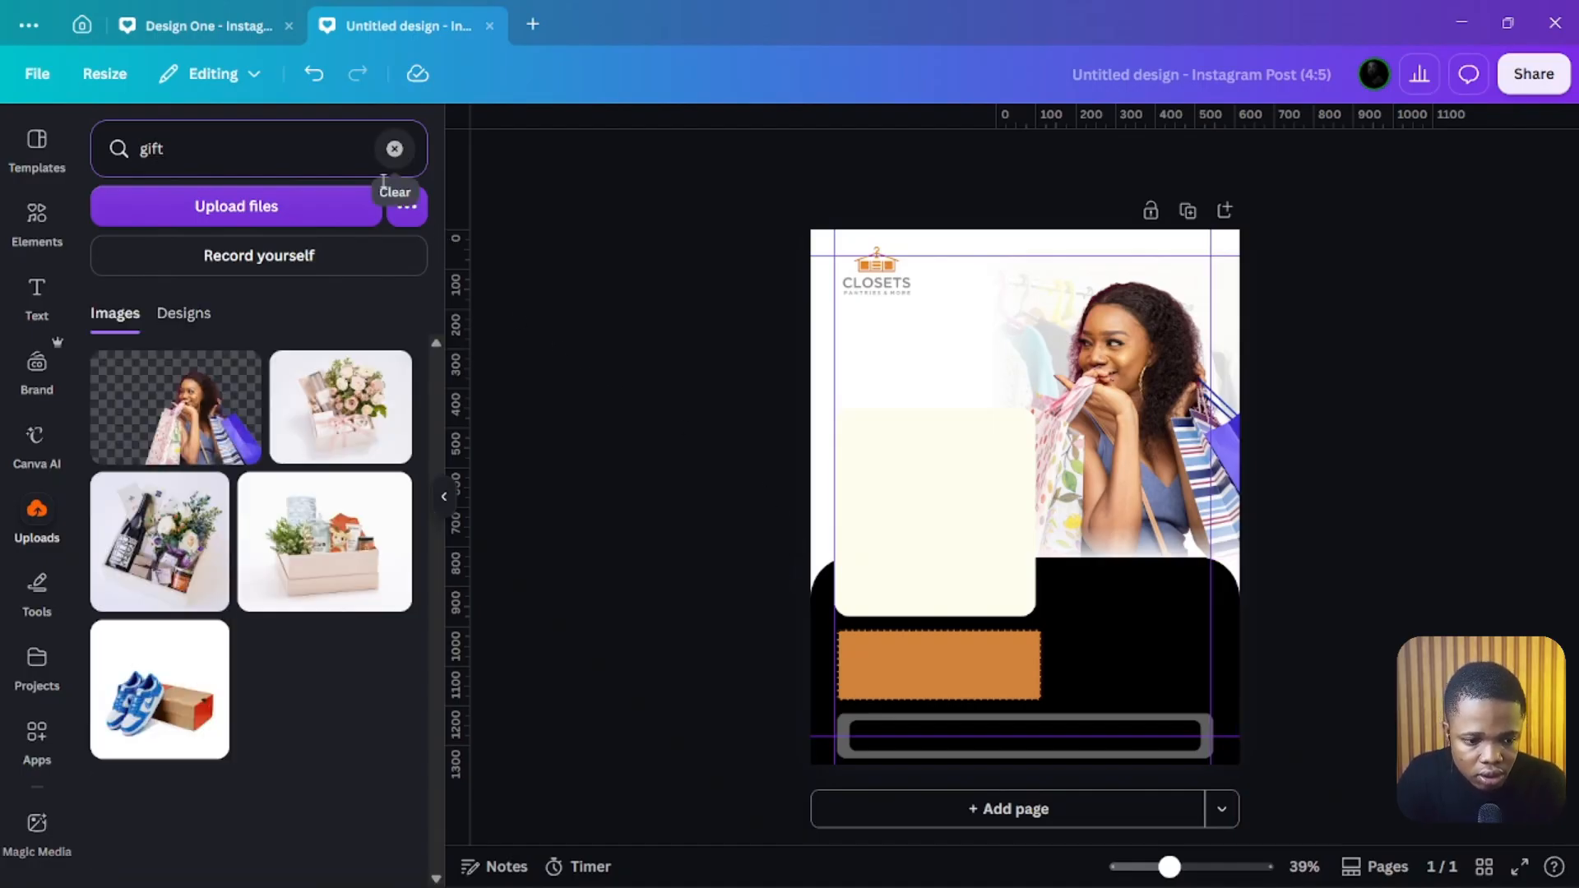
Step: Search Elements graphics for gift, filter to free items, and add the black gift box graphic
click(37, 215)
click(191, 171)
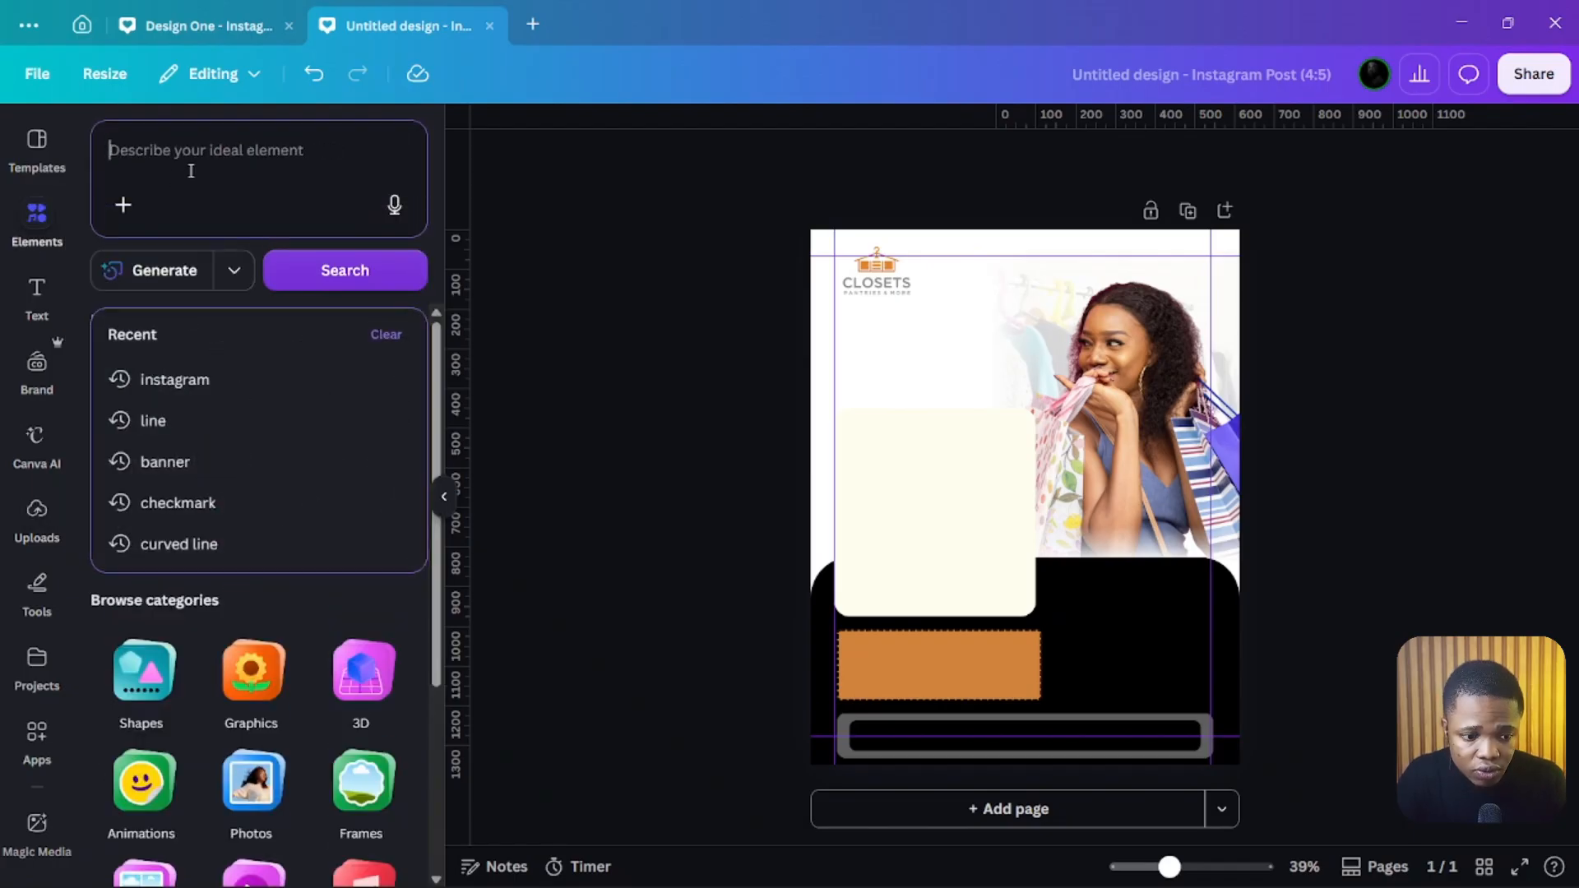
text(gift)
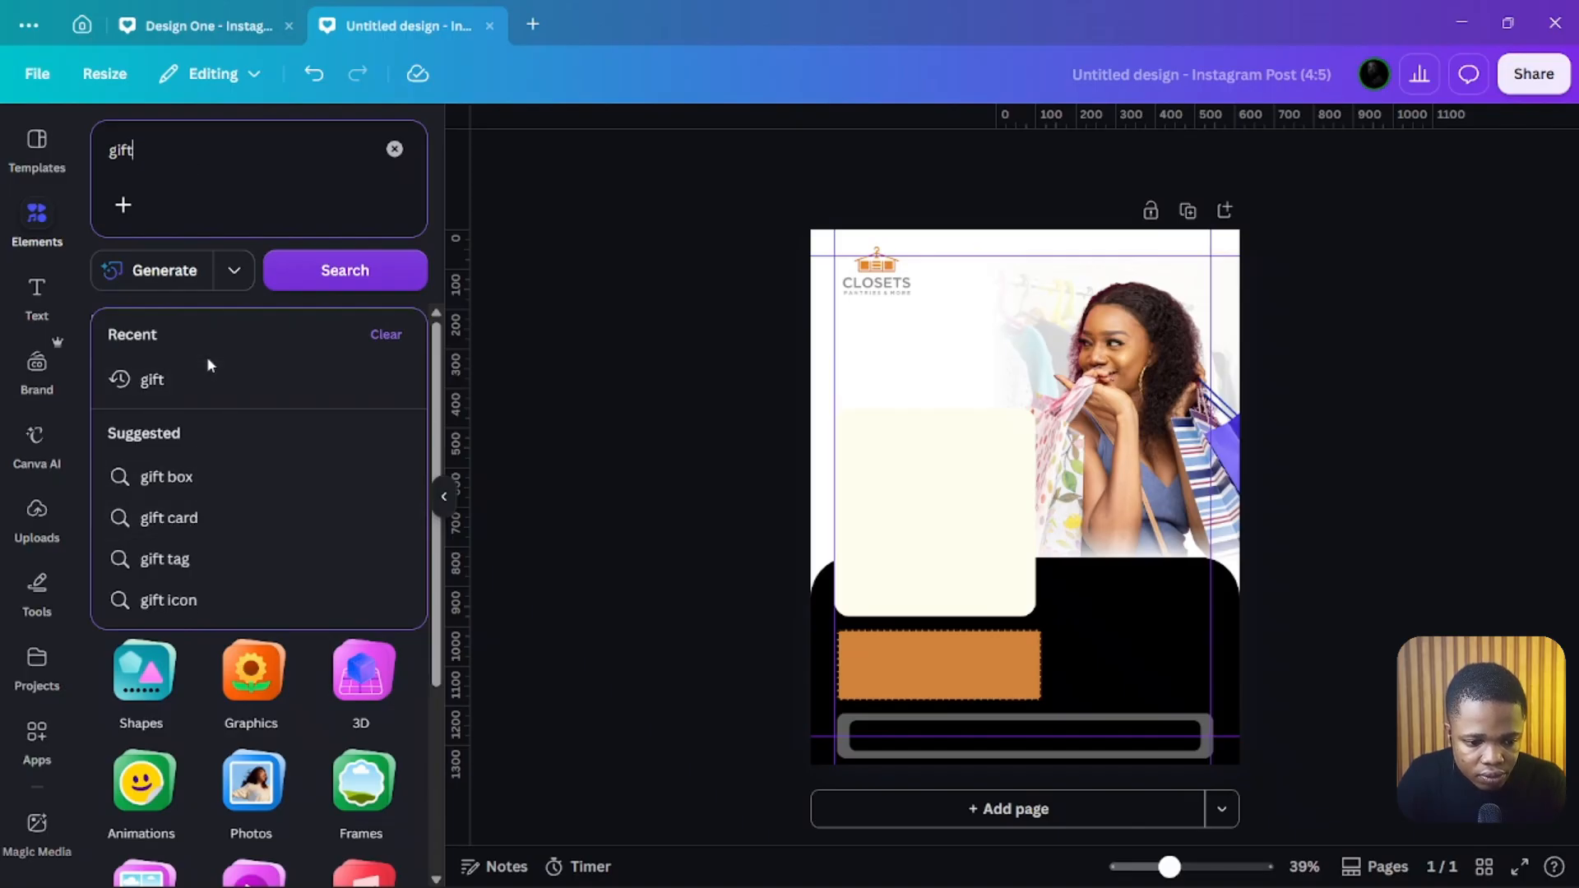
click(211, 379)
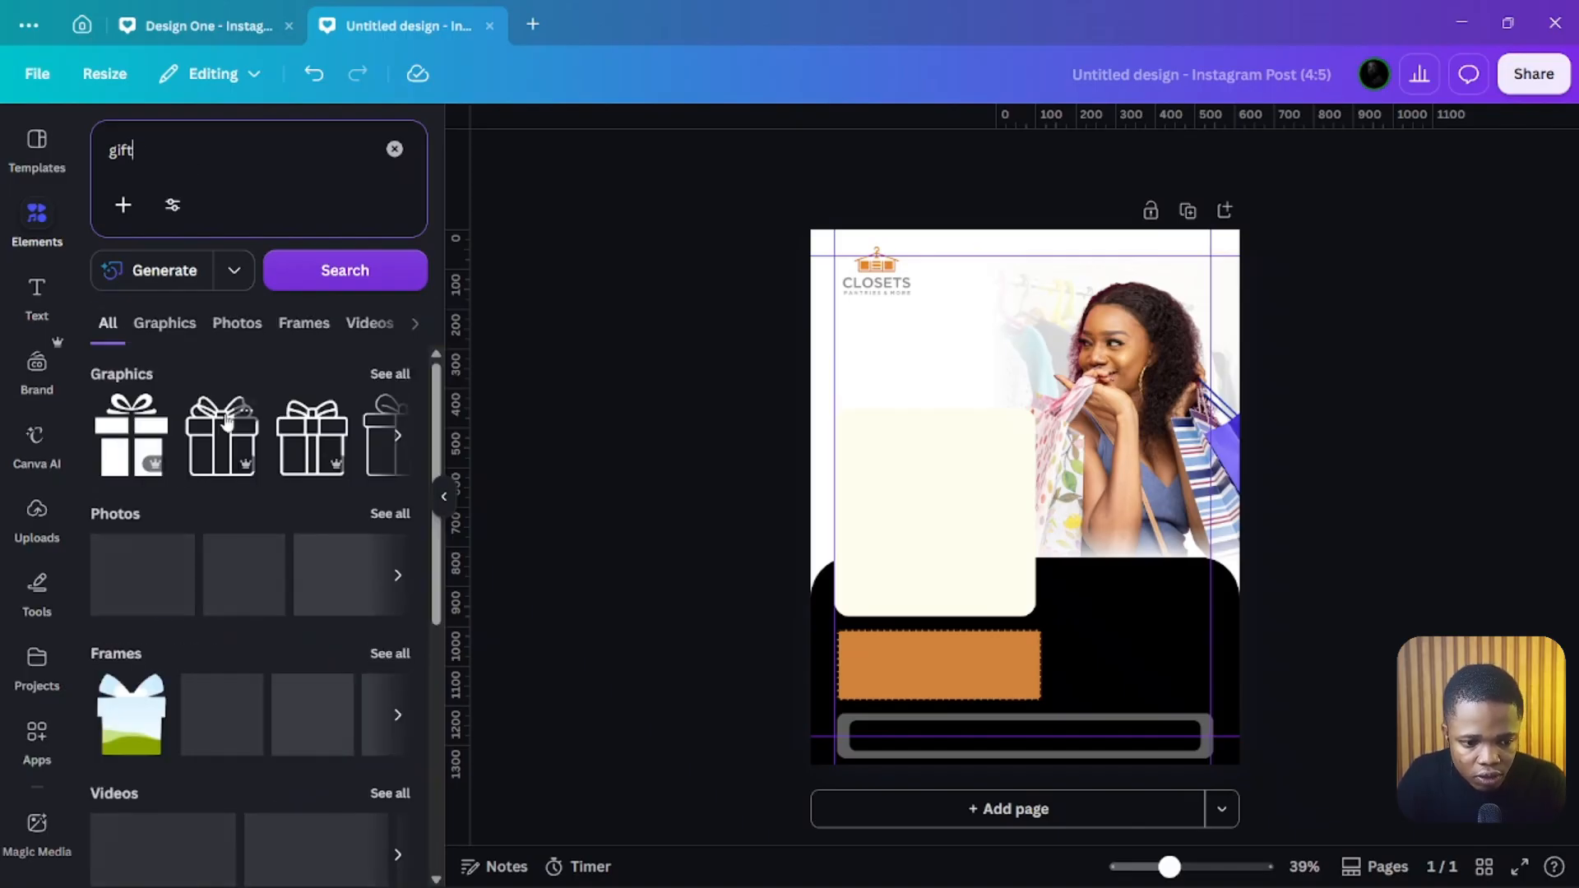
click(173, 328)
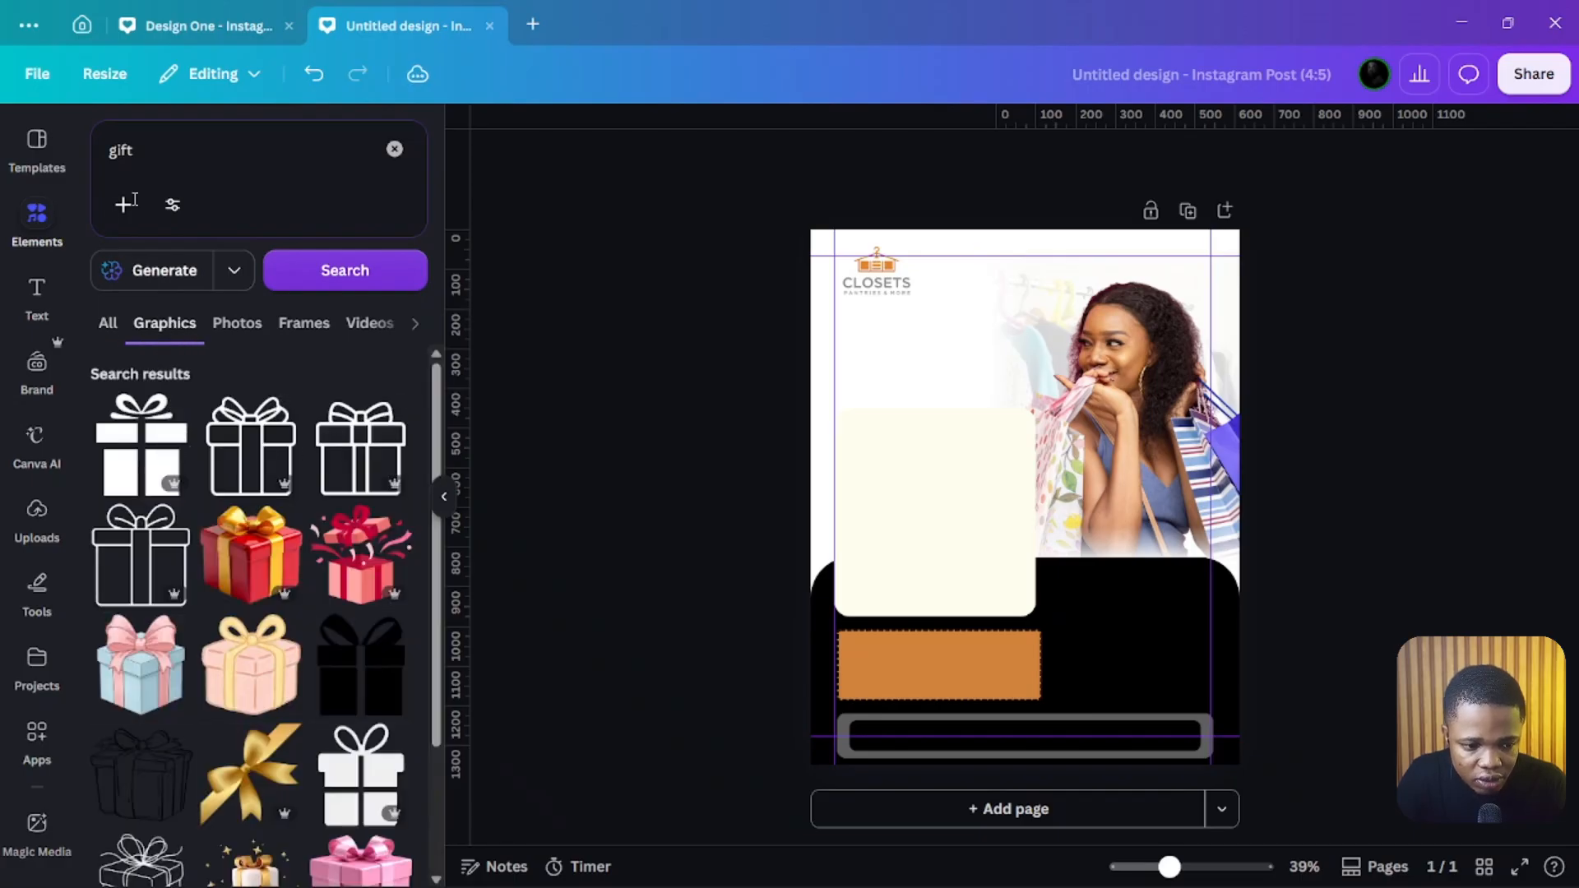
click(172, 207)
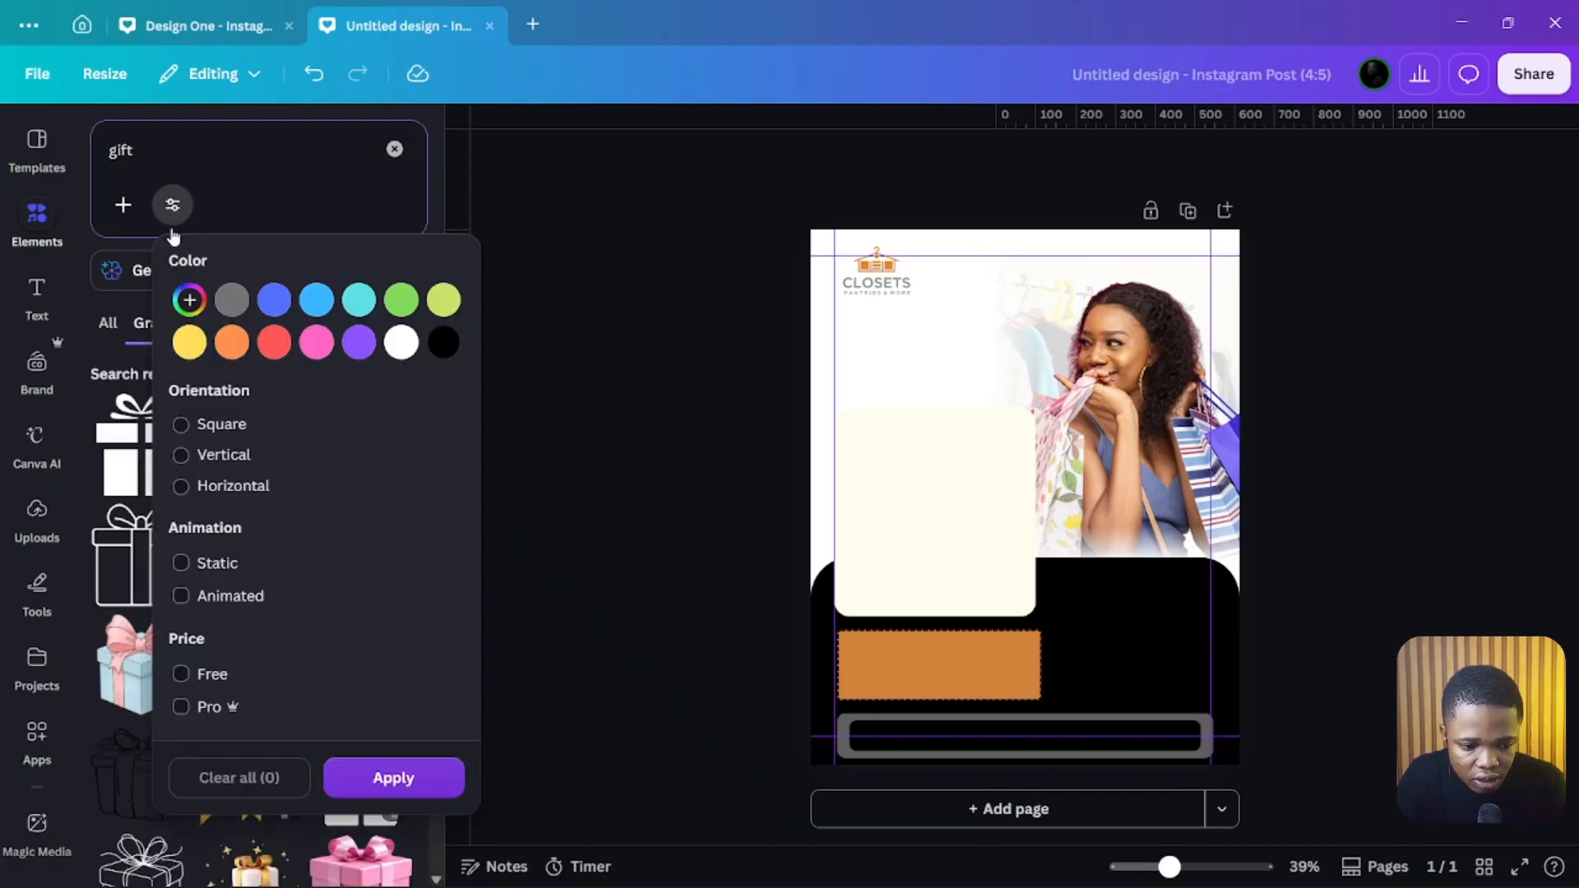
click(211, 679)
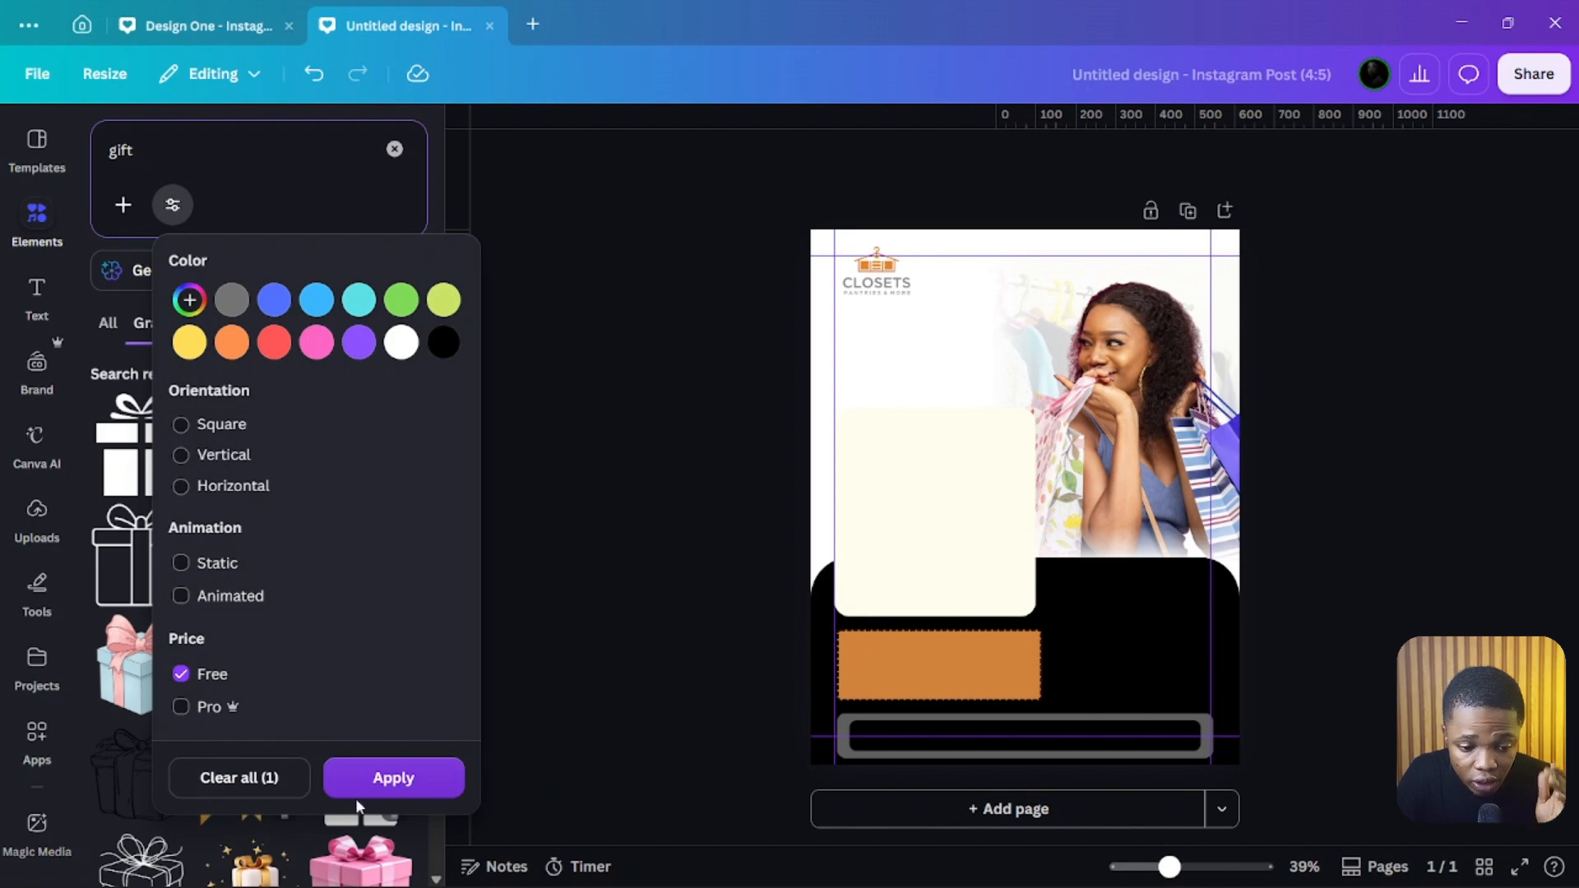
click(374, 780)
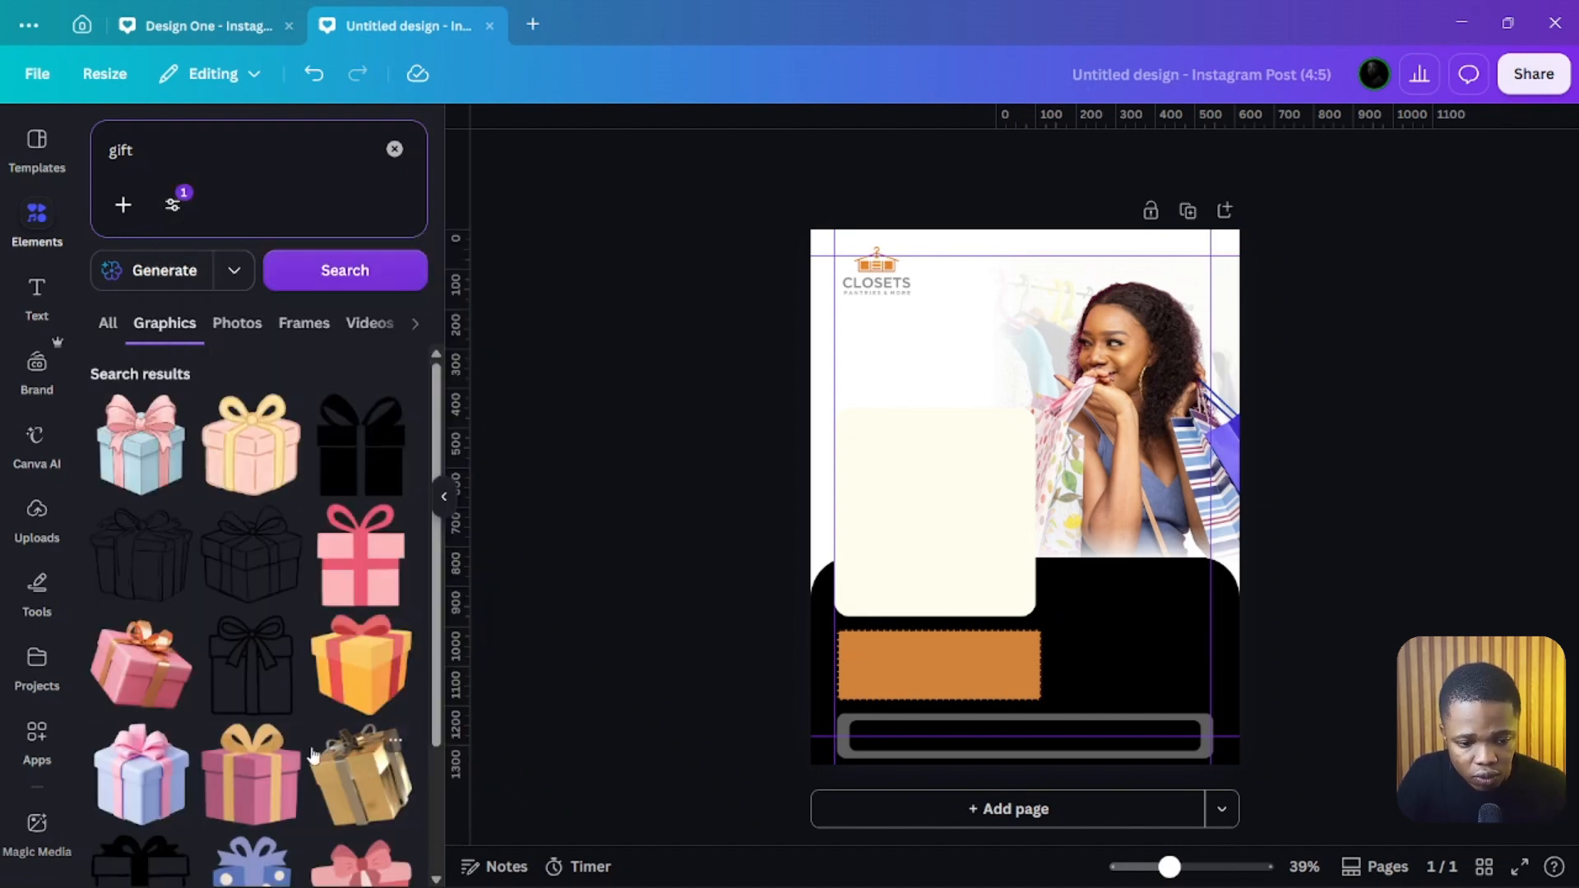
click(367, 452)
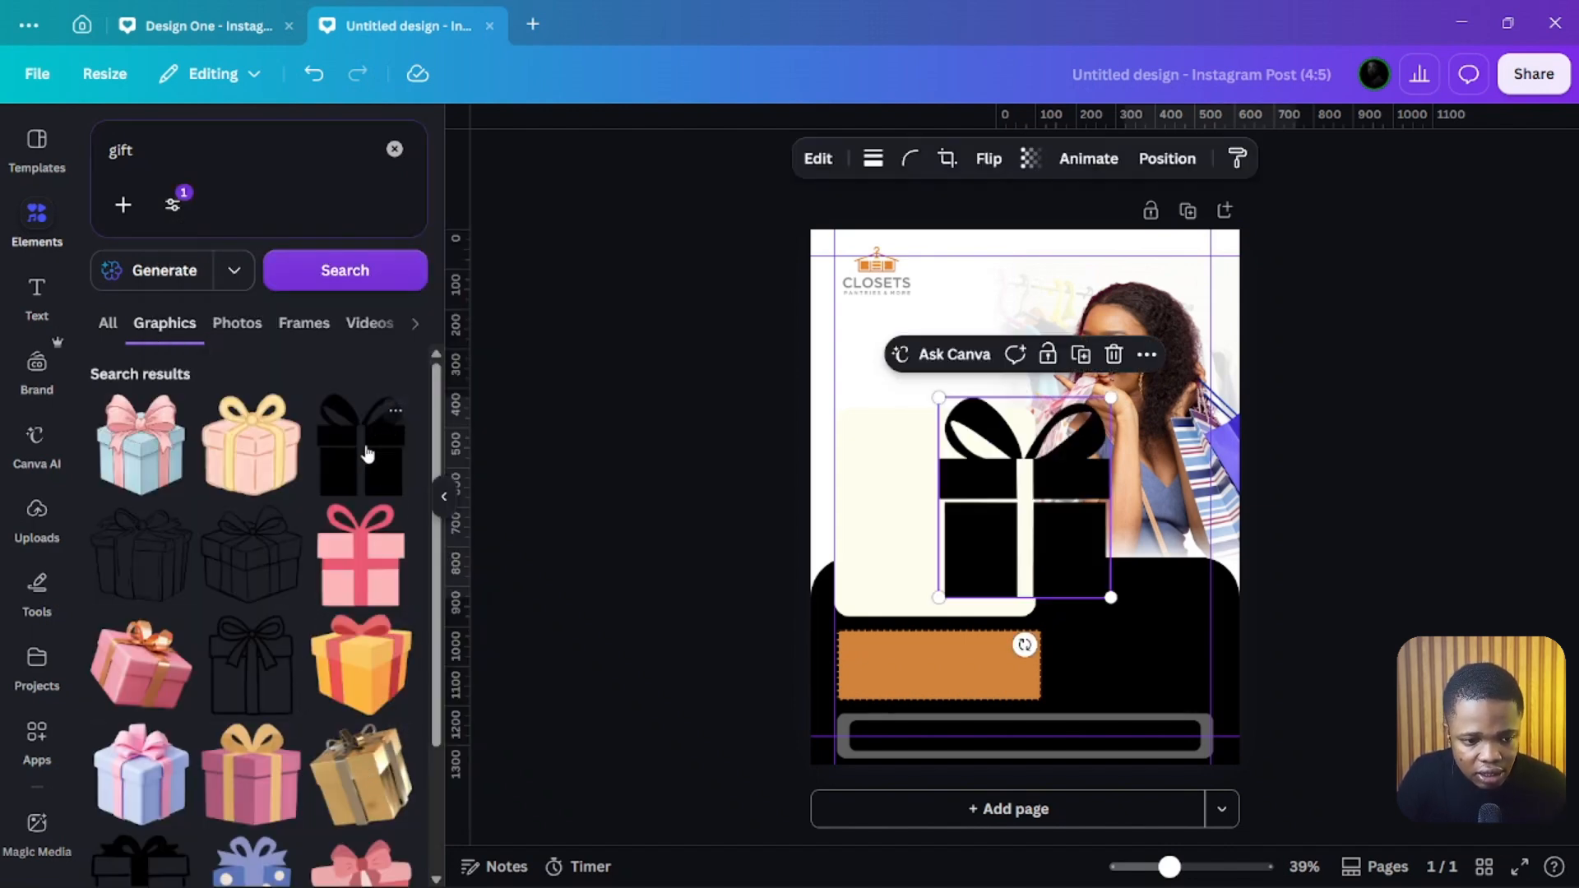
Step: Search Elements for calendar icon and add the black calendar icon to the design
click(293, 231)
text(calendar)
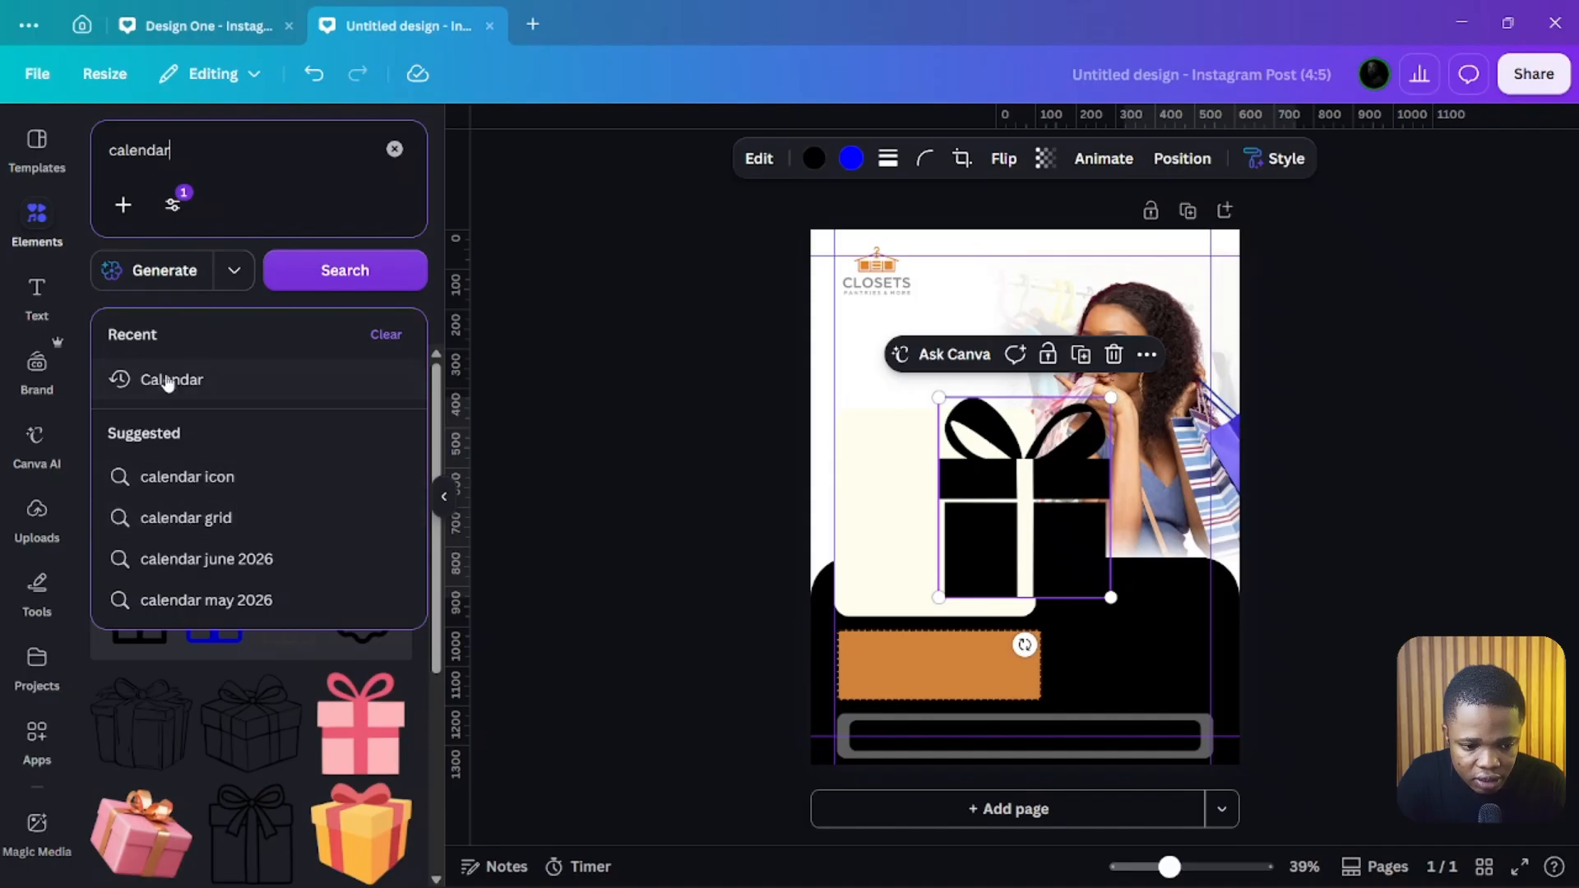
click(195, 479)
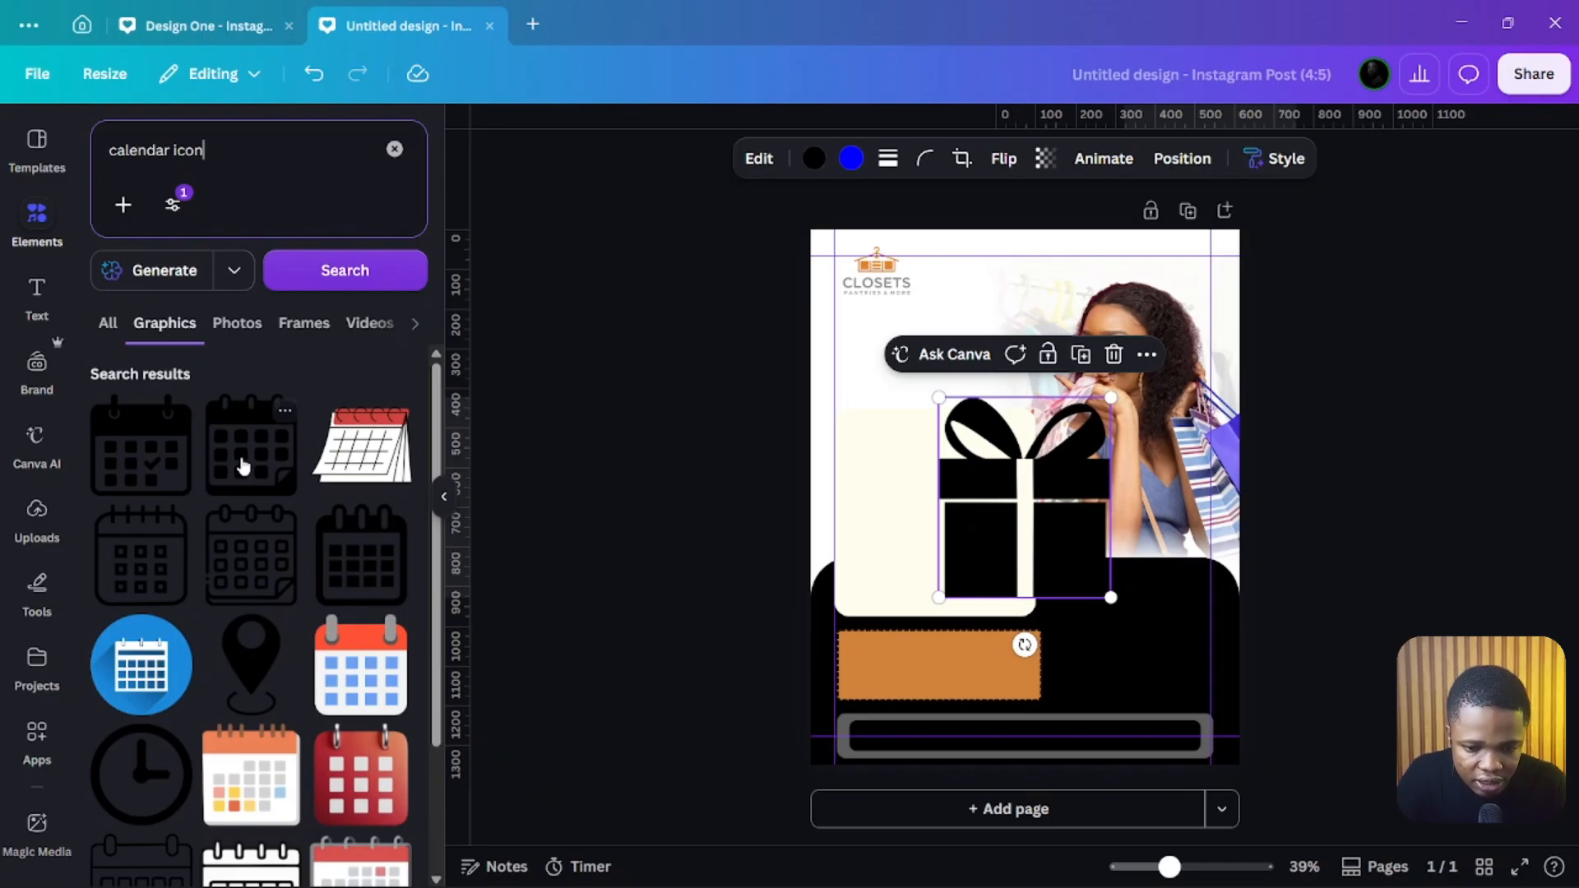
drag(141, 447, 1063, 492)
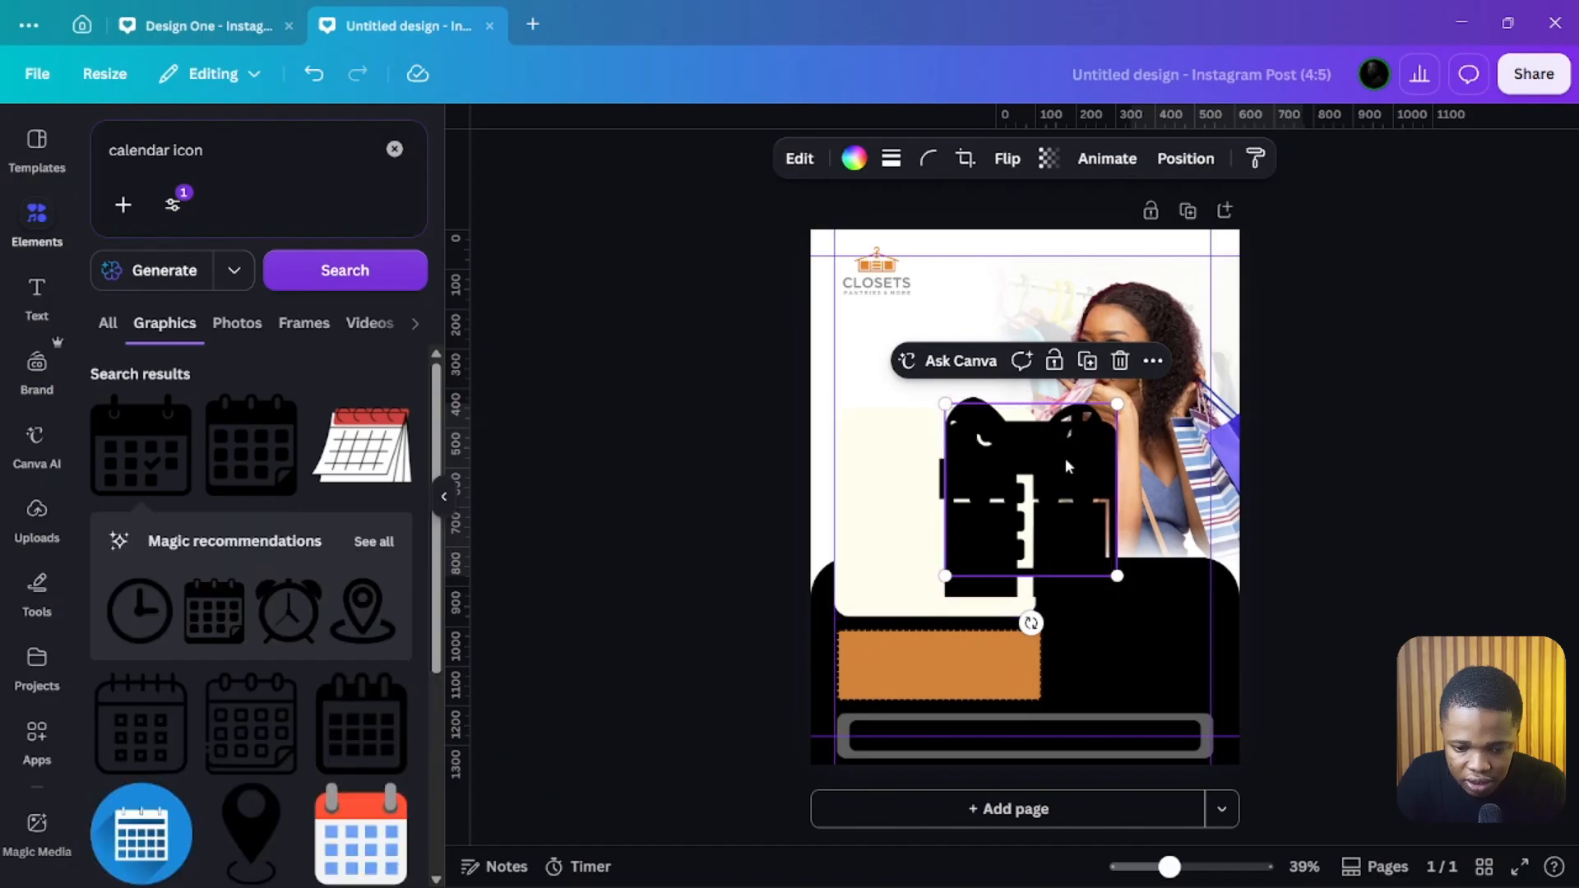
Step: Shrink the gift and calendar icons together and place them stacked beside the orange rectangle
shift+click(980, 592)
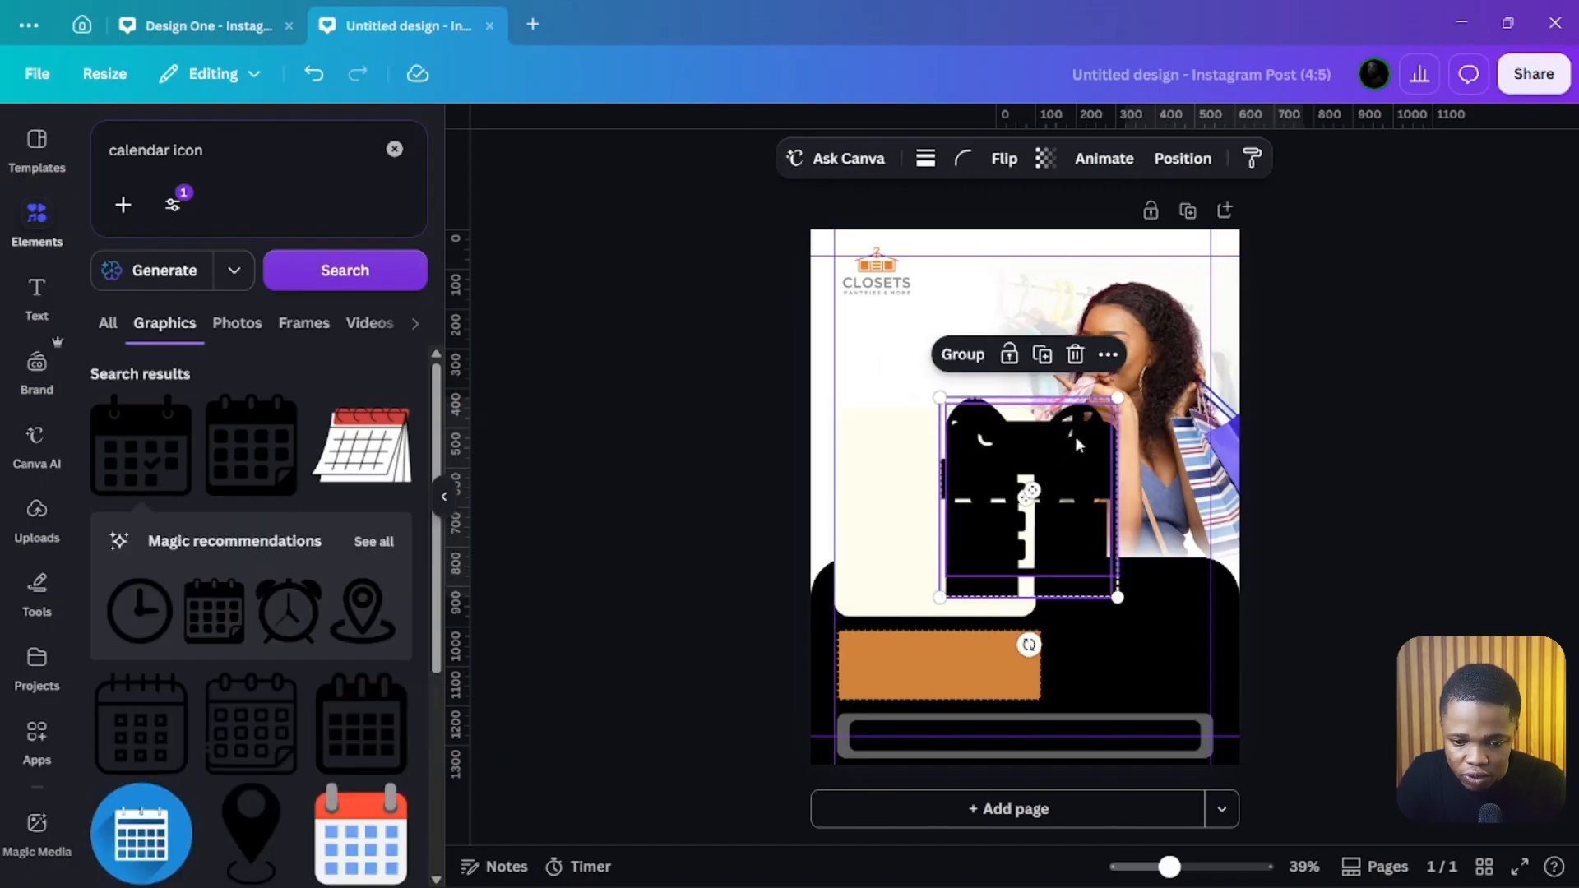
drag(1115, 400, 1096, 701)
click(1035, 670)
click(1077, 595)
shift+click(1082, 612)
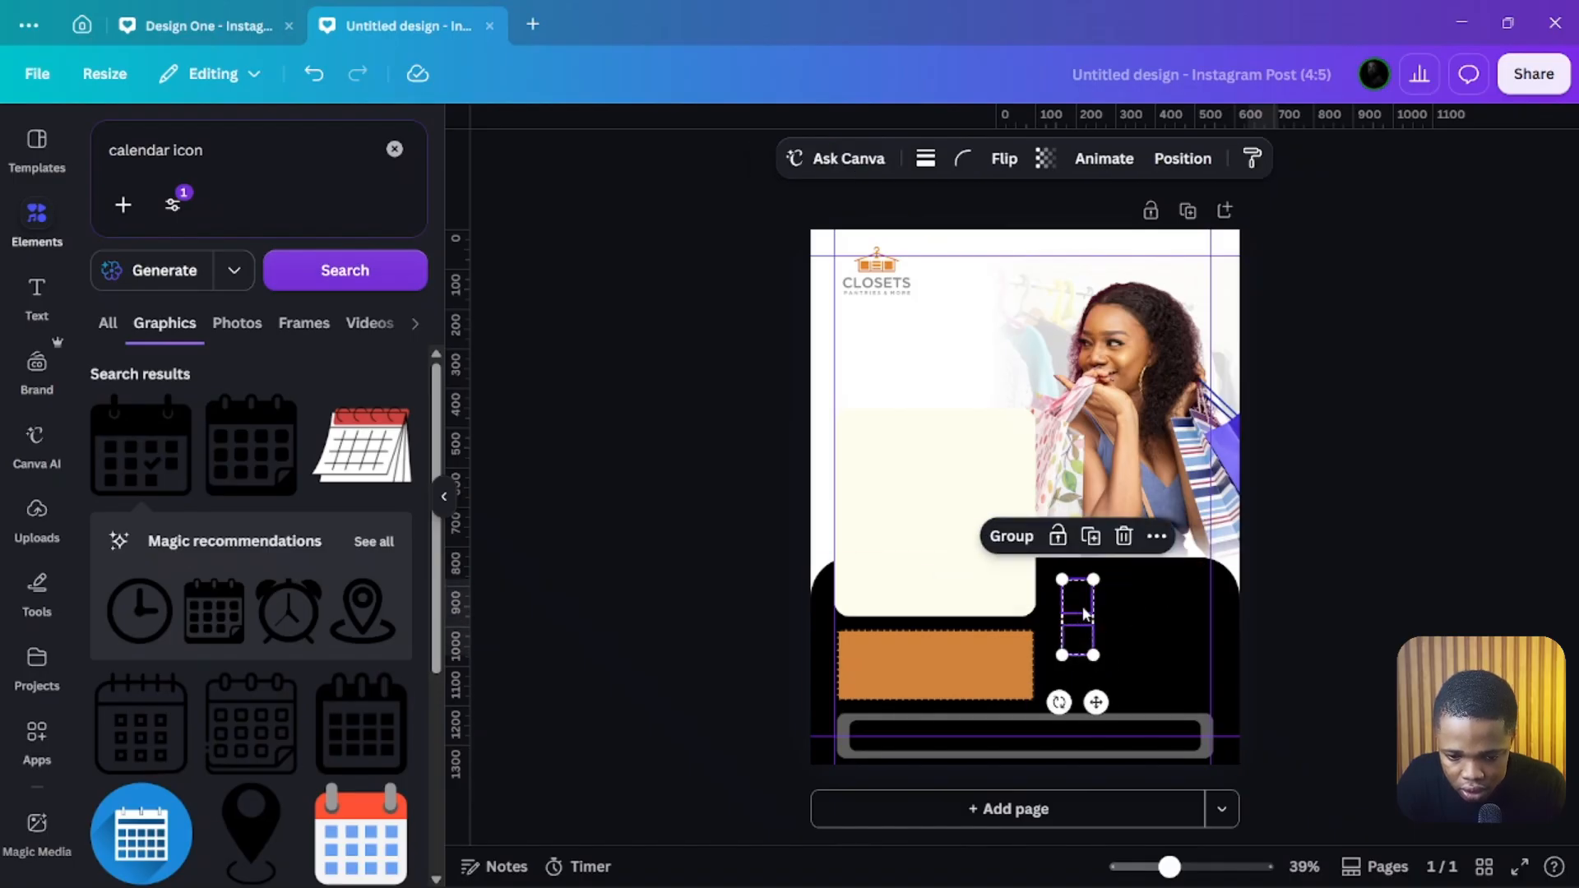
drag(1081, 606, 1101, 682)
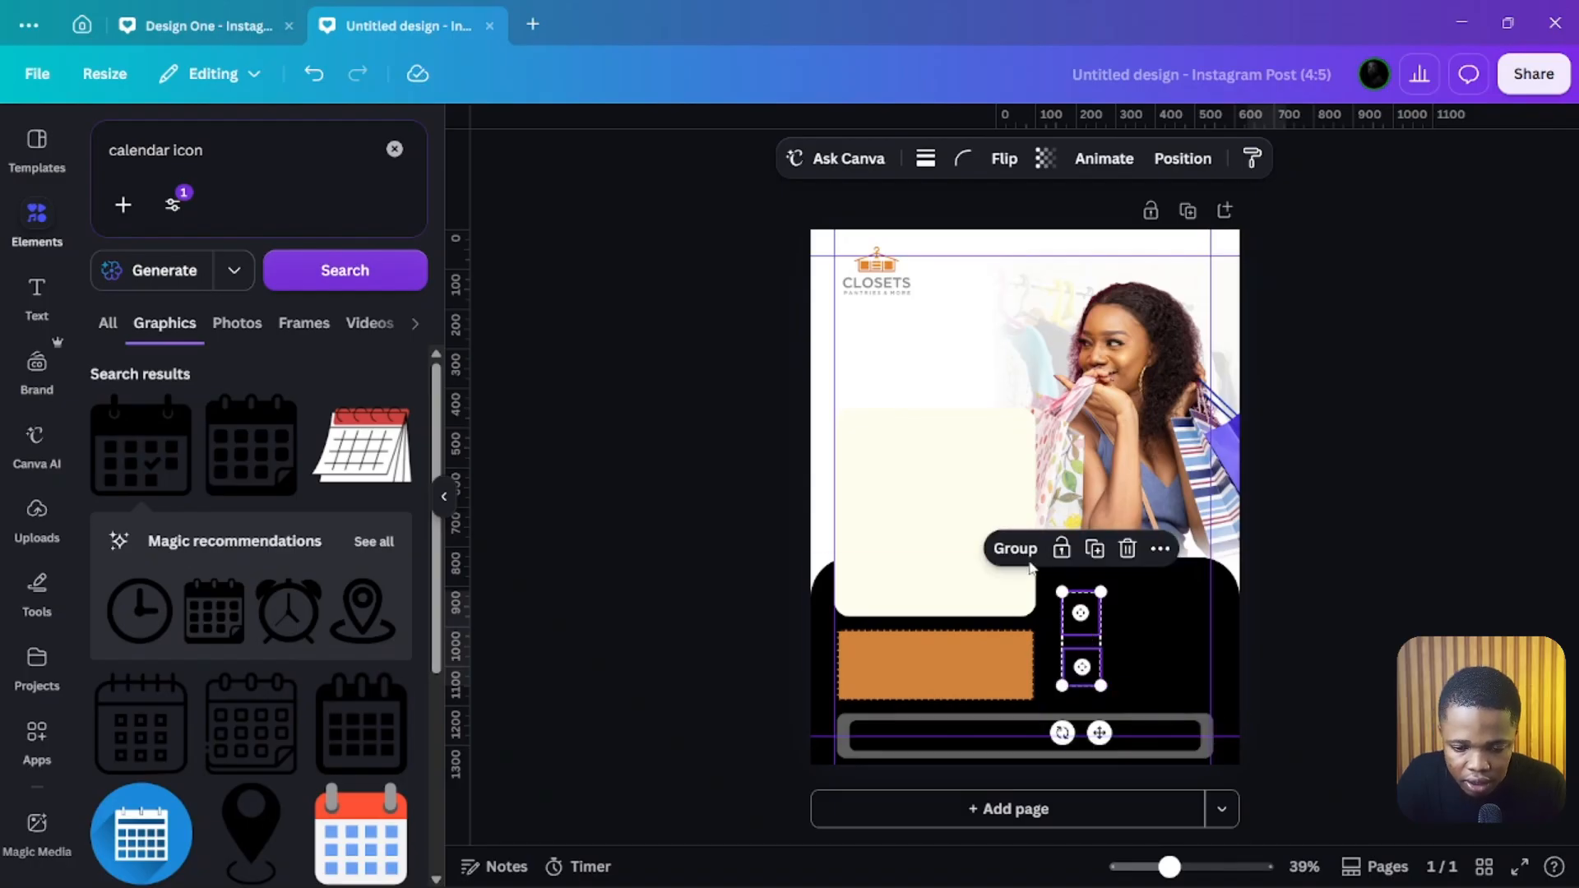
Step: Recolour the gift and calendar icons to Gray orange #d0823c
click(888, 179)
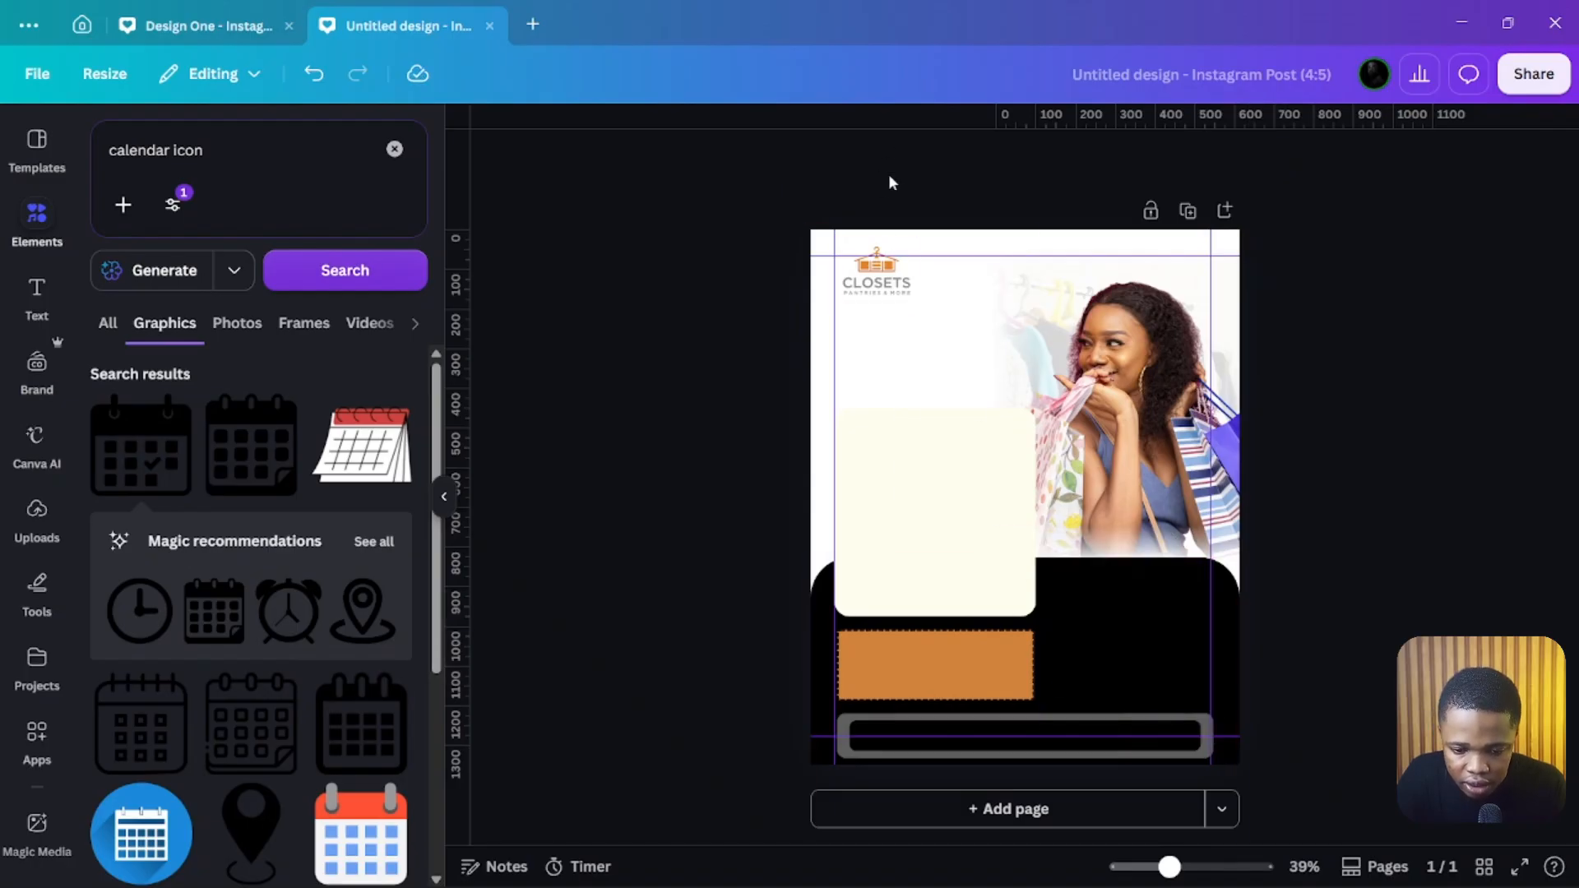
click(1099, 620)
click(821, 166)
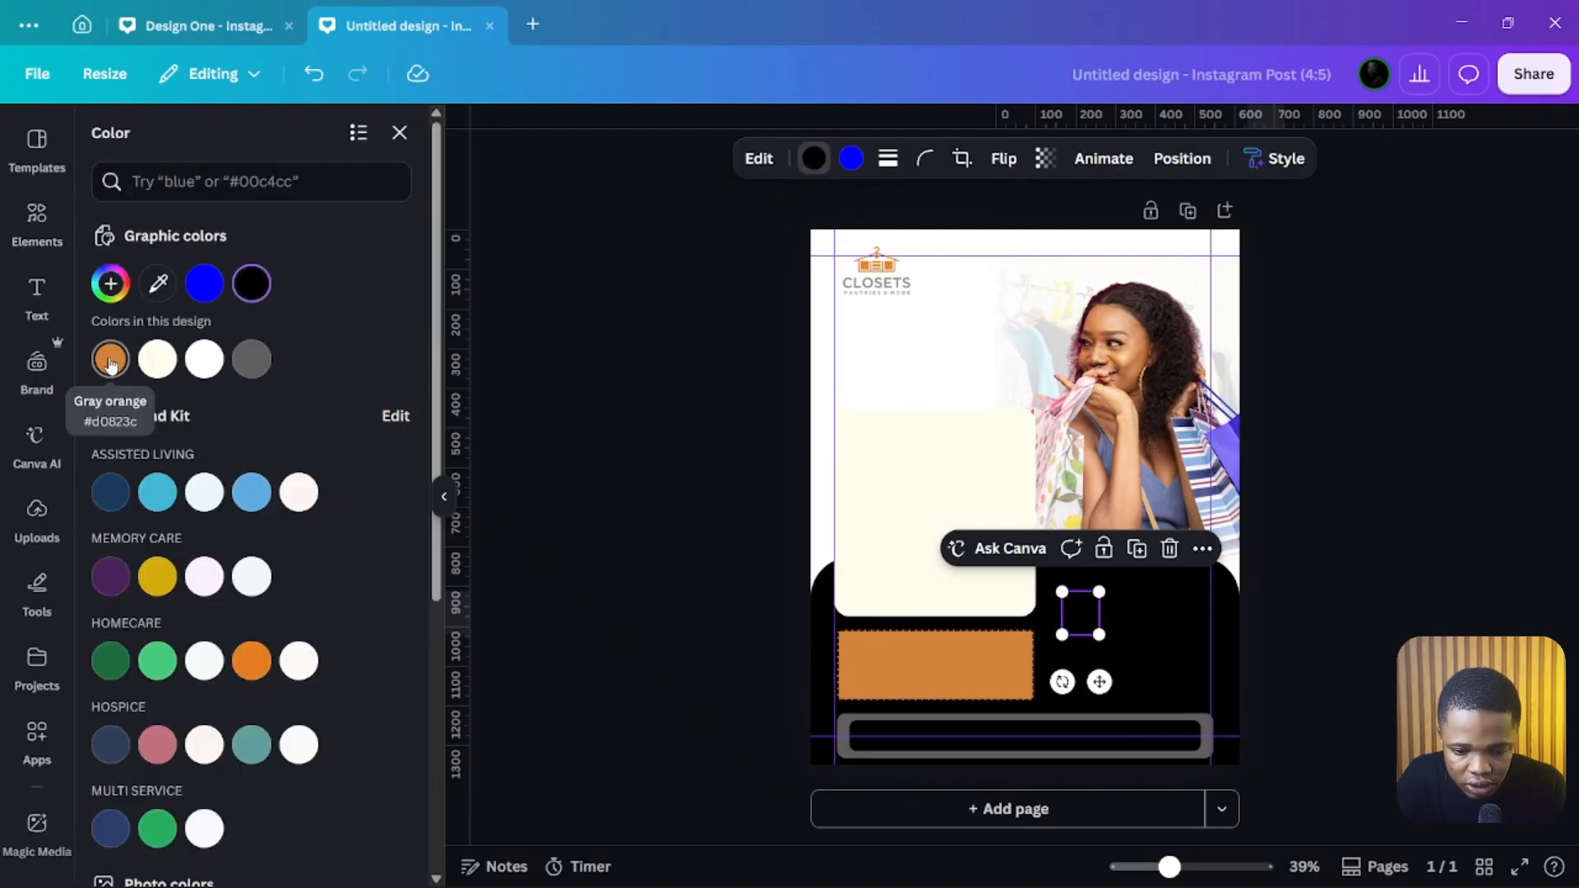
click(110, 359)
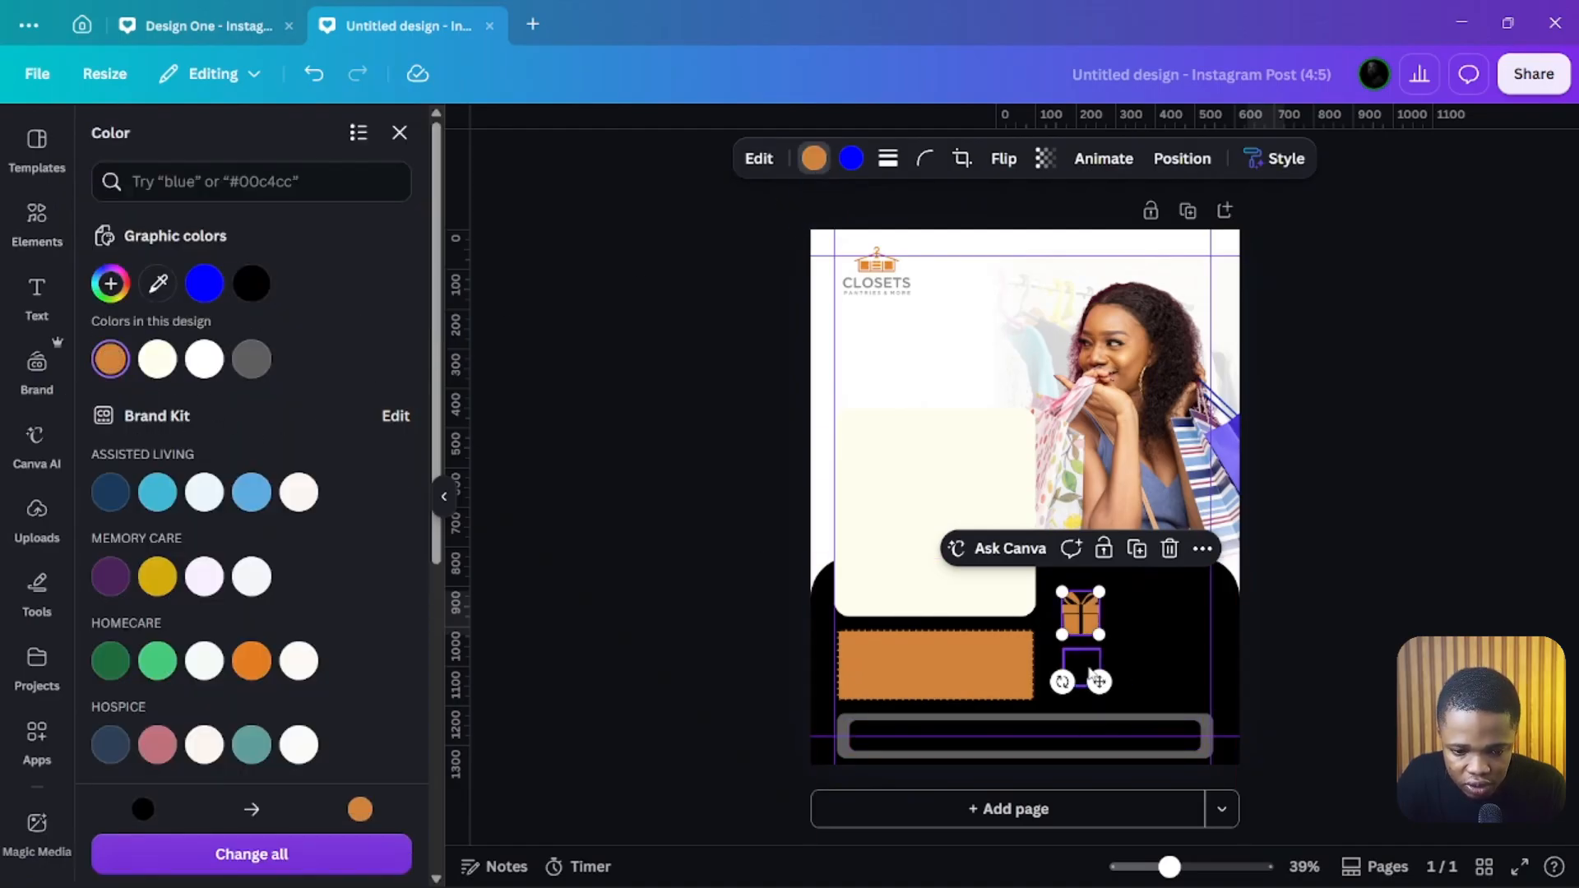
click(1081, 668)
click(110, 360)
key(Escape)
click(667, 494)
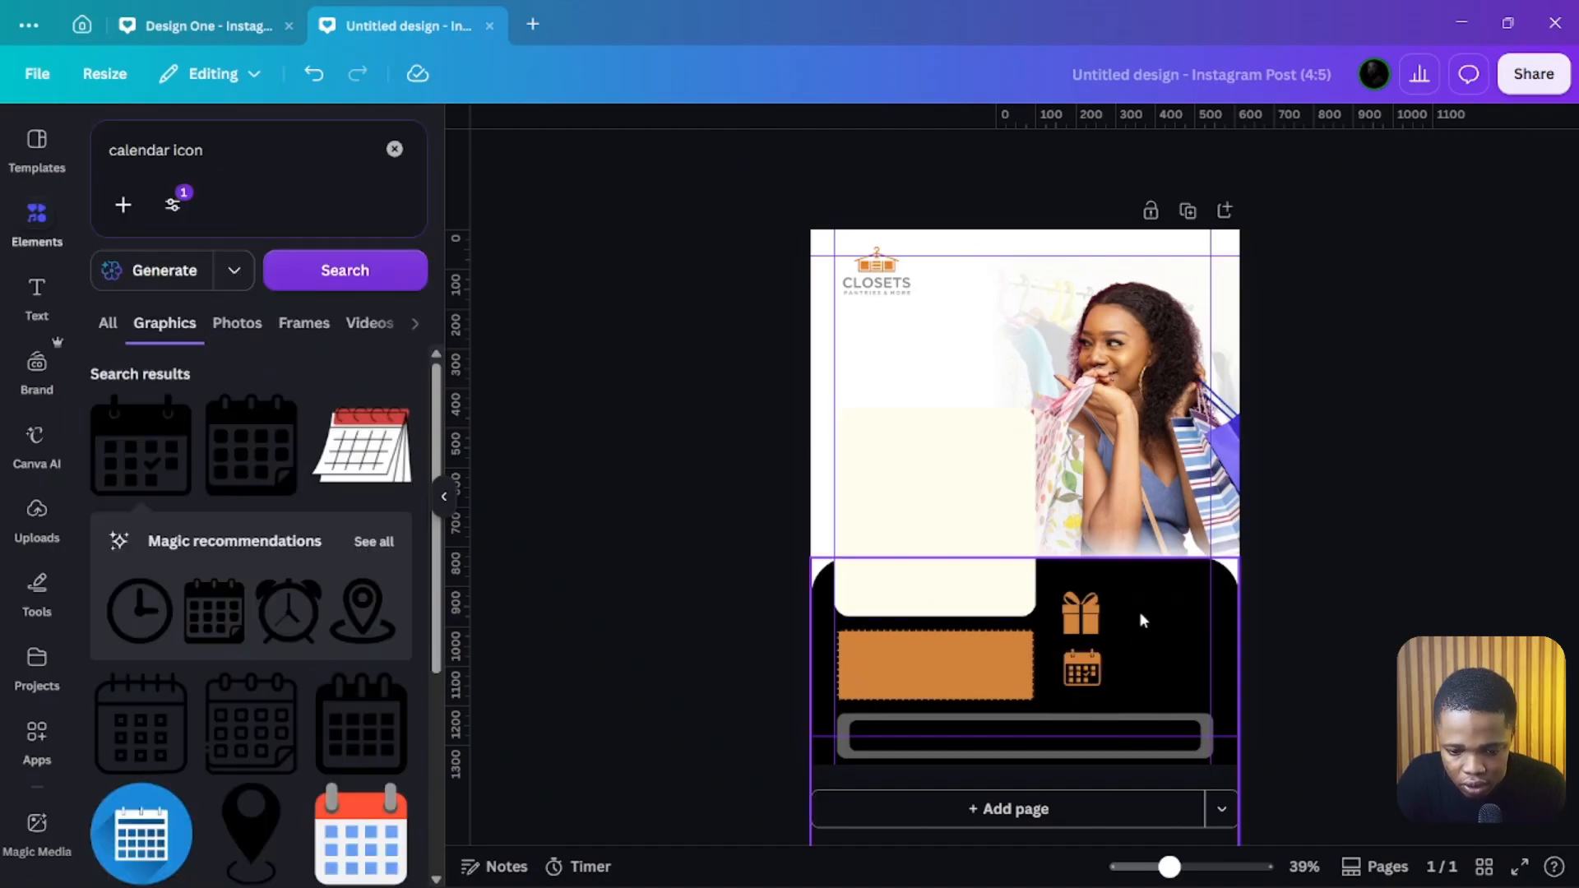
Step: Swap the gift and calendar icons so the calendar sits above the gift beside the orange rectangle
click(1080, 613)
shift+click(1082, 667)
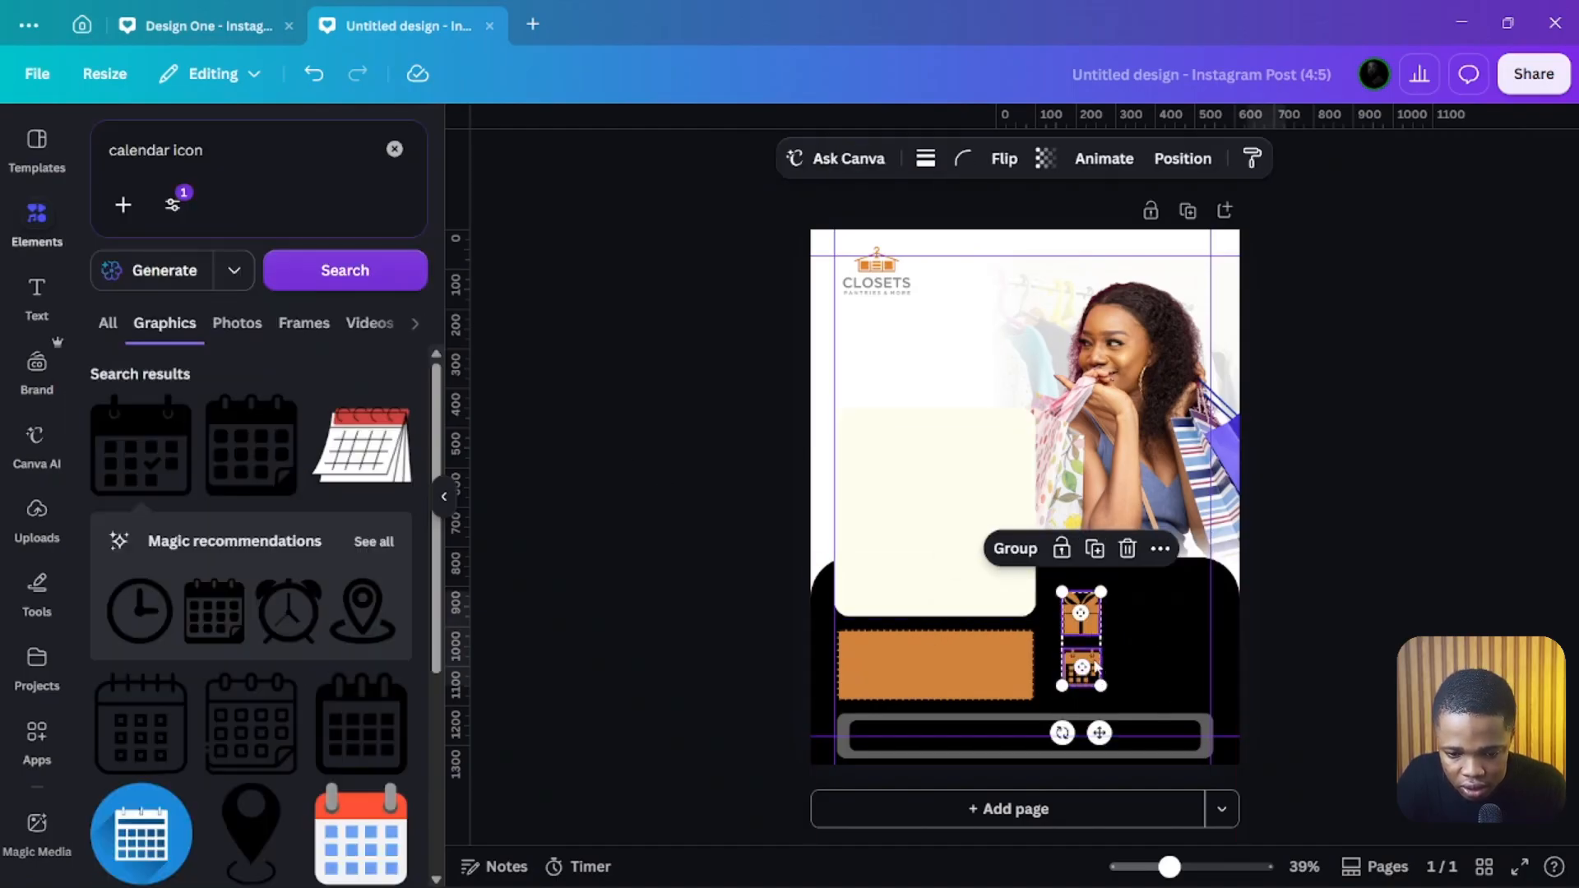
drag(1087, 629, 1081, 673)
click(1087, 634)
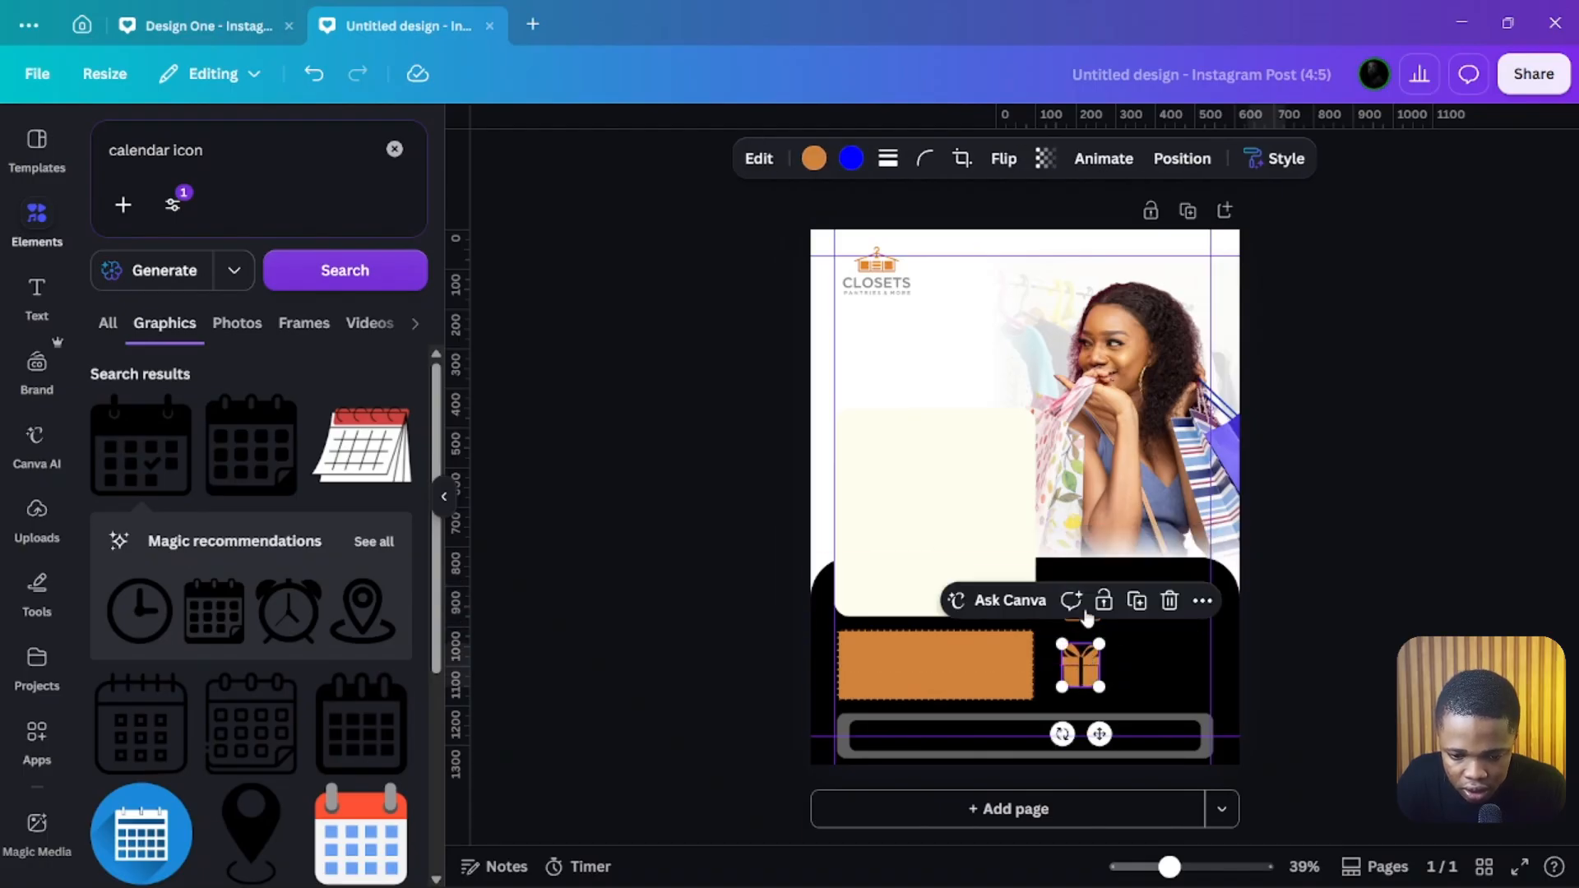
click(830, 630)
click(1081, 614)
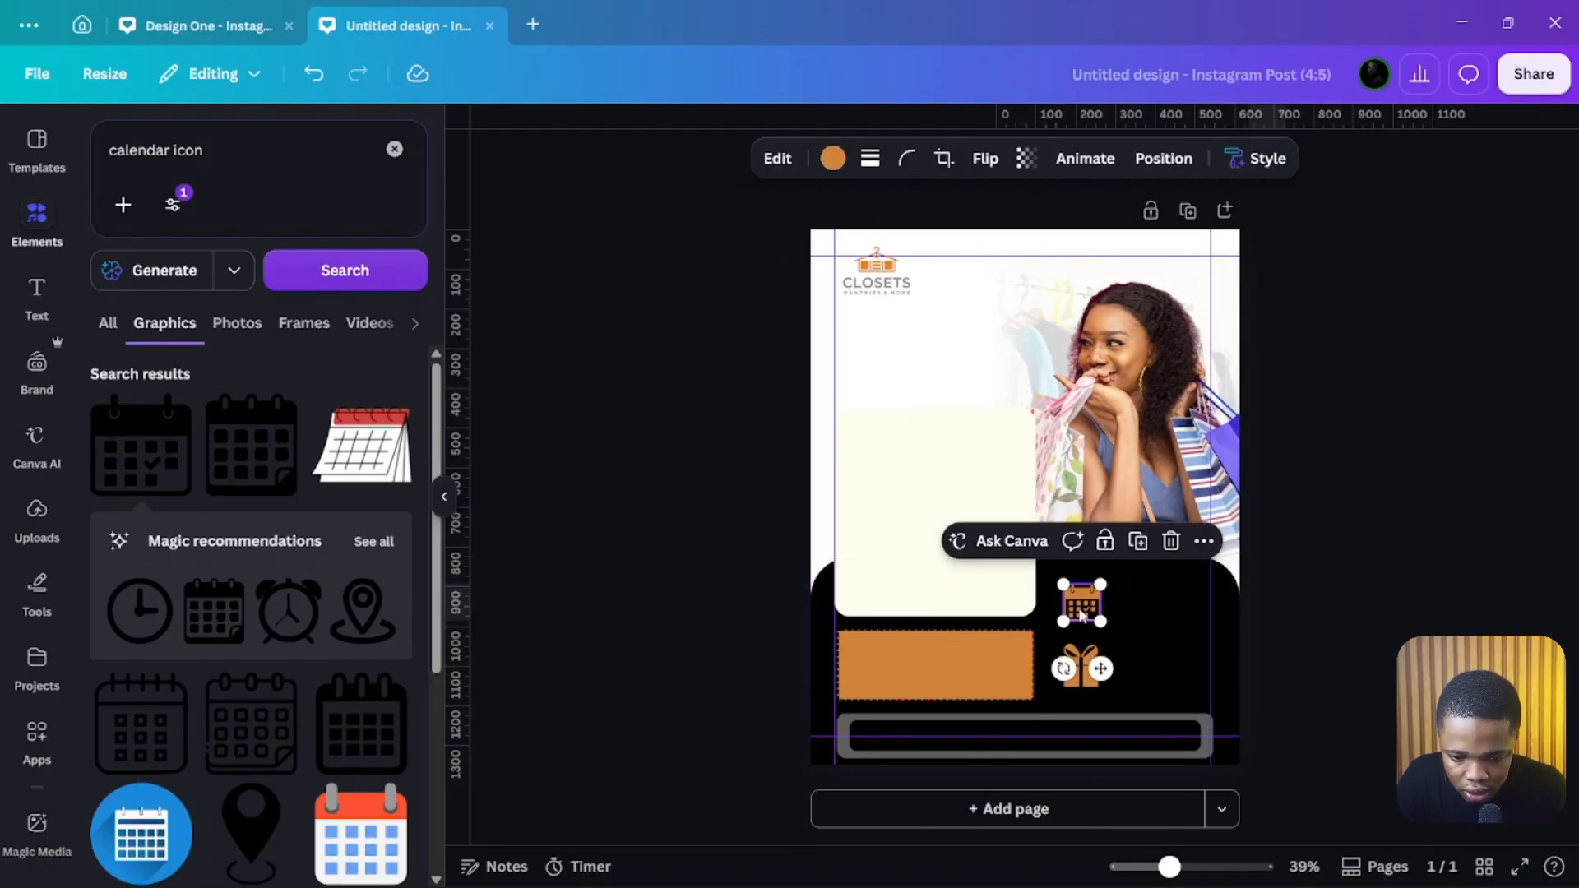
shift+click(1080, 665)
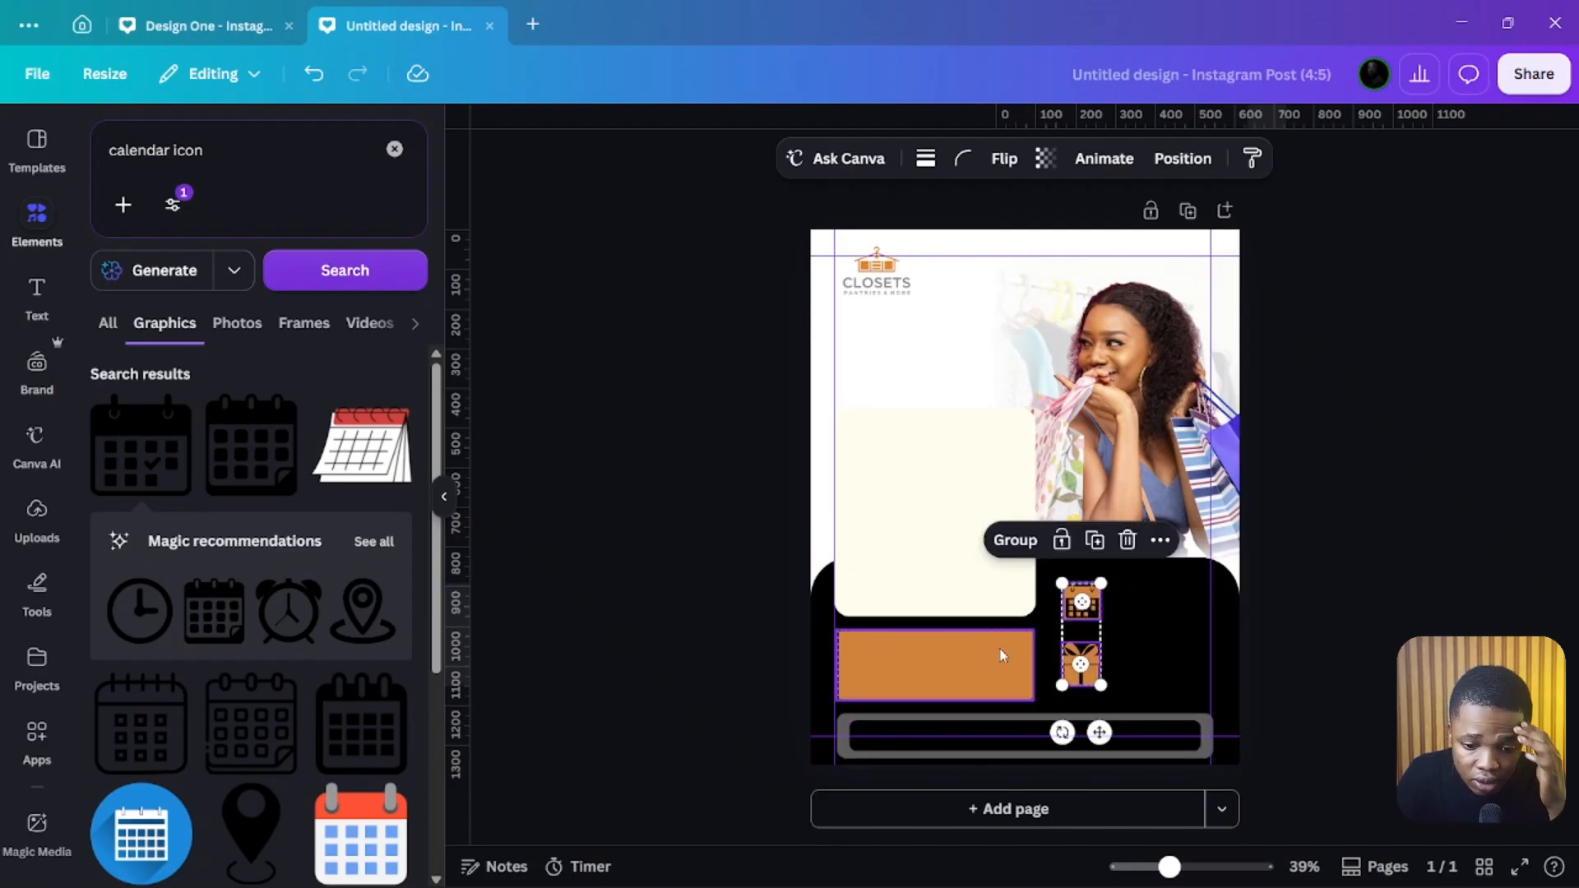
click(594, 335)
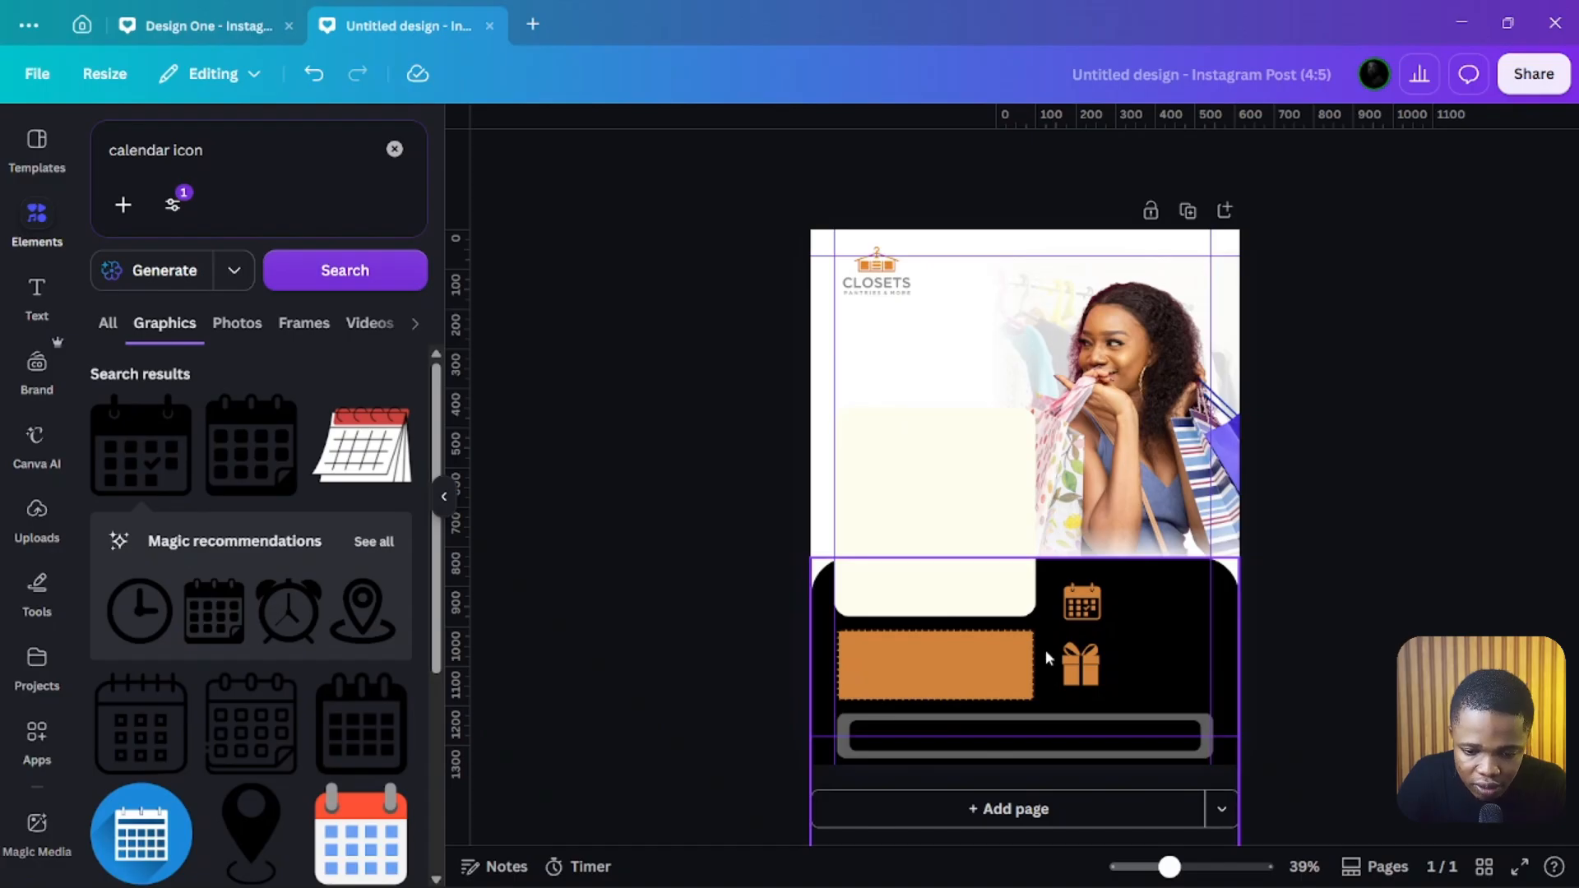
click(1092, 601)
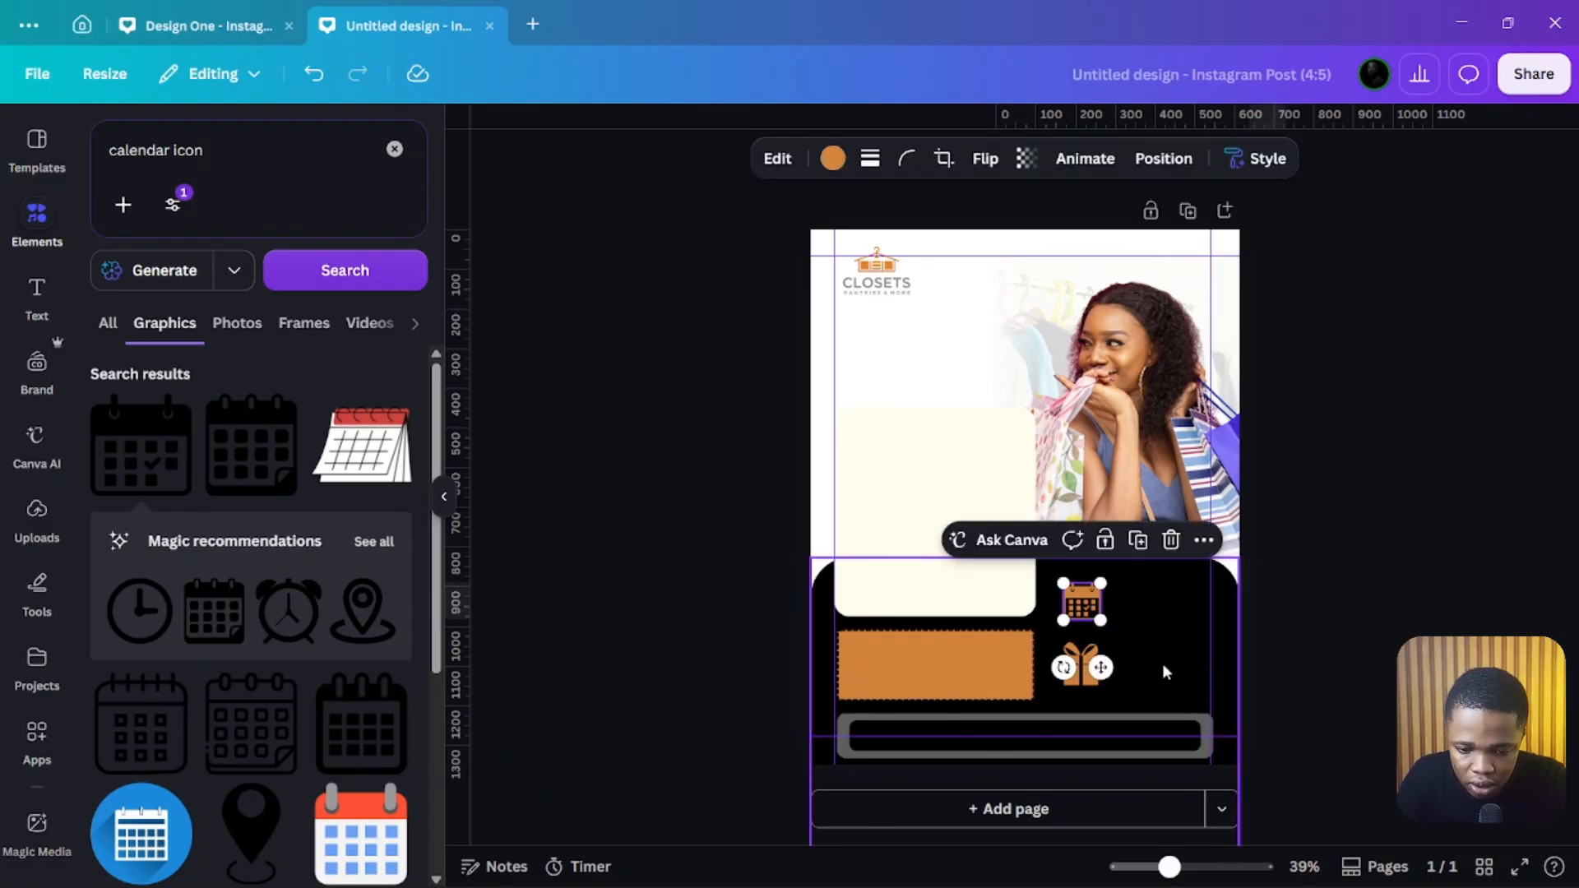
click(1162, 668)
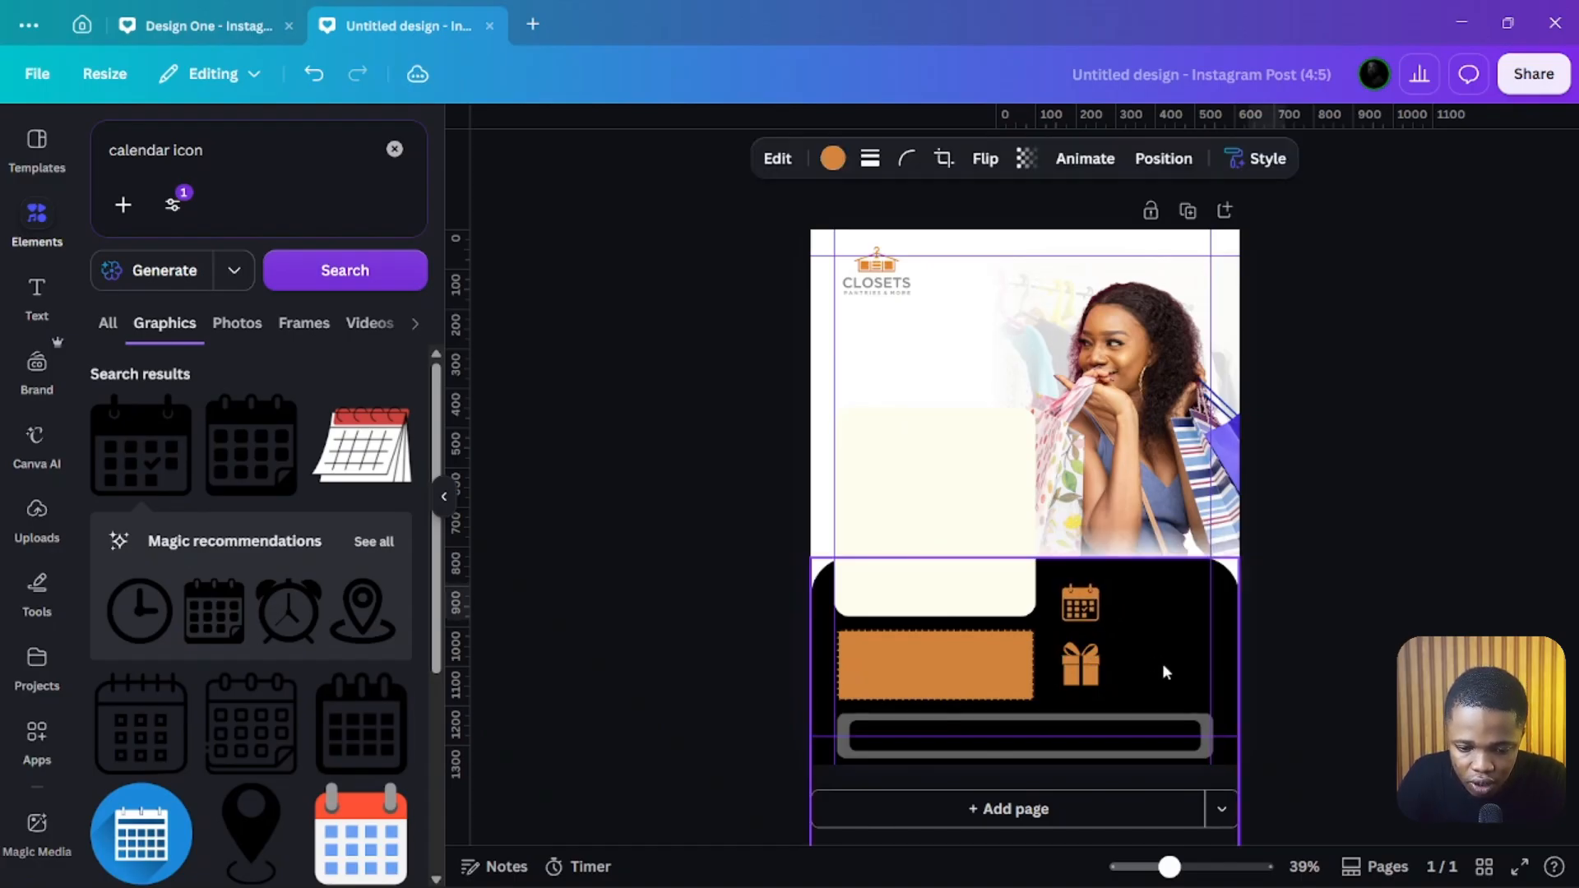
click(1085, 659)
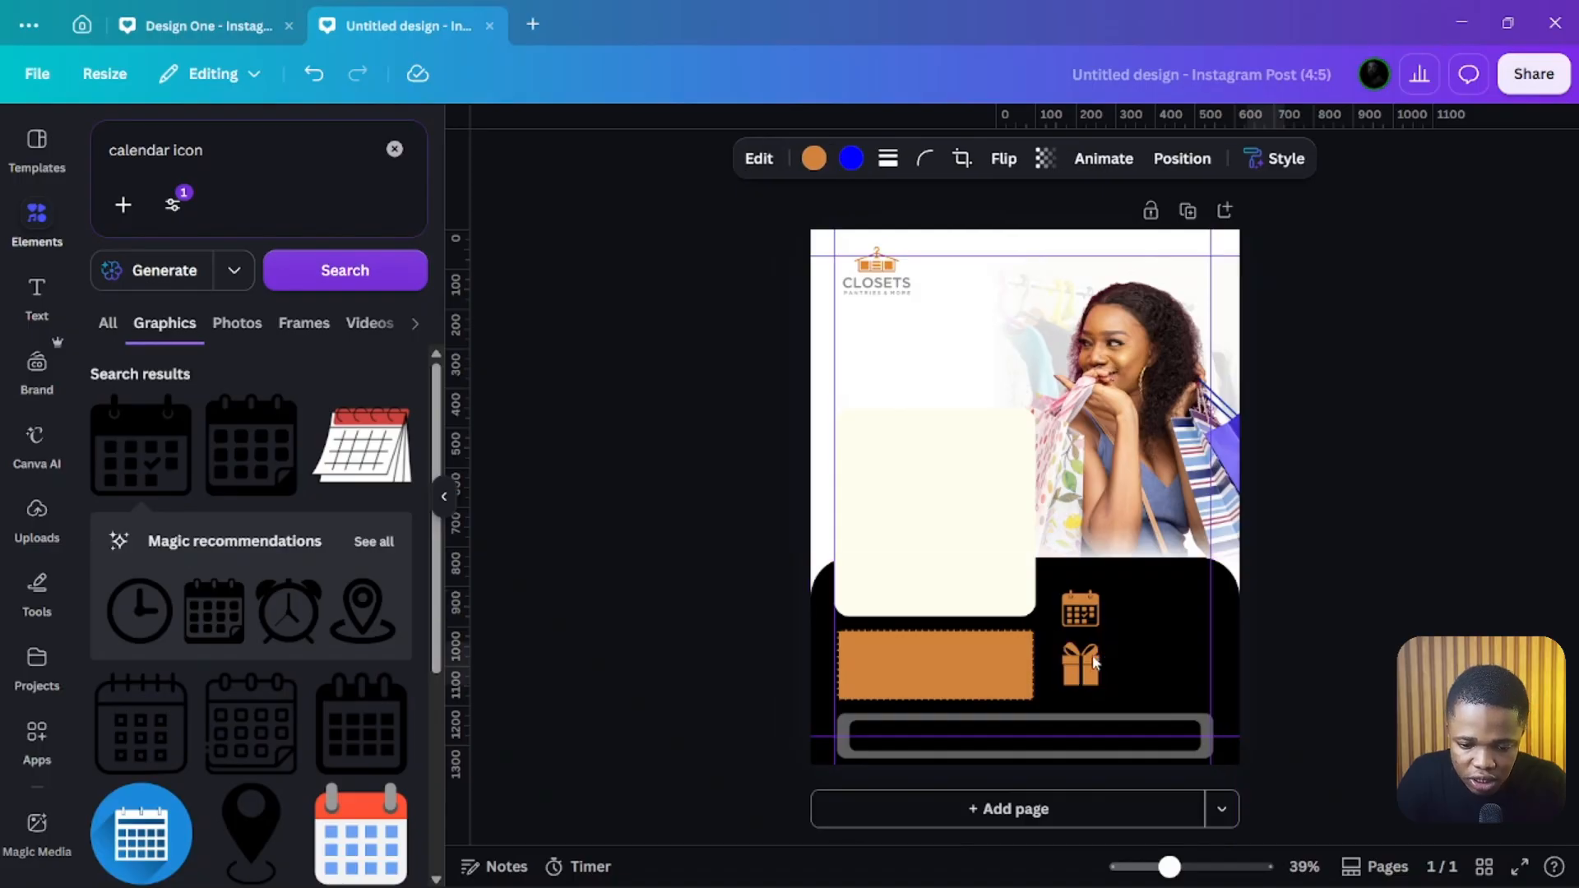
shift+click(1079, 620)
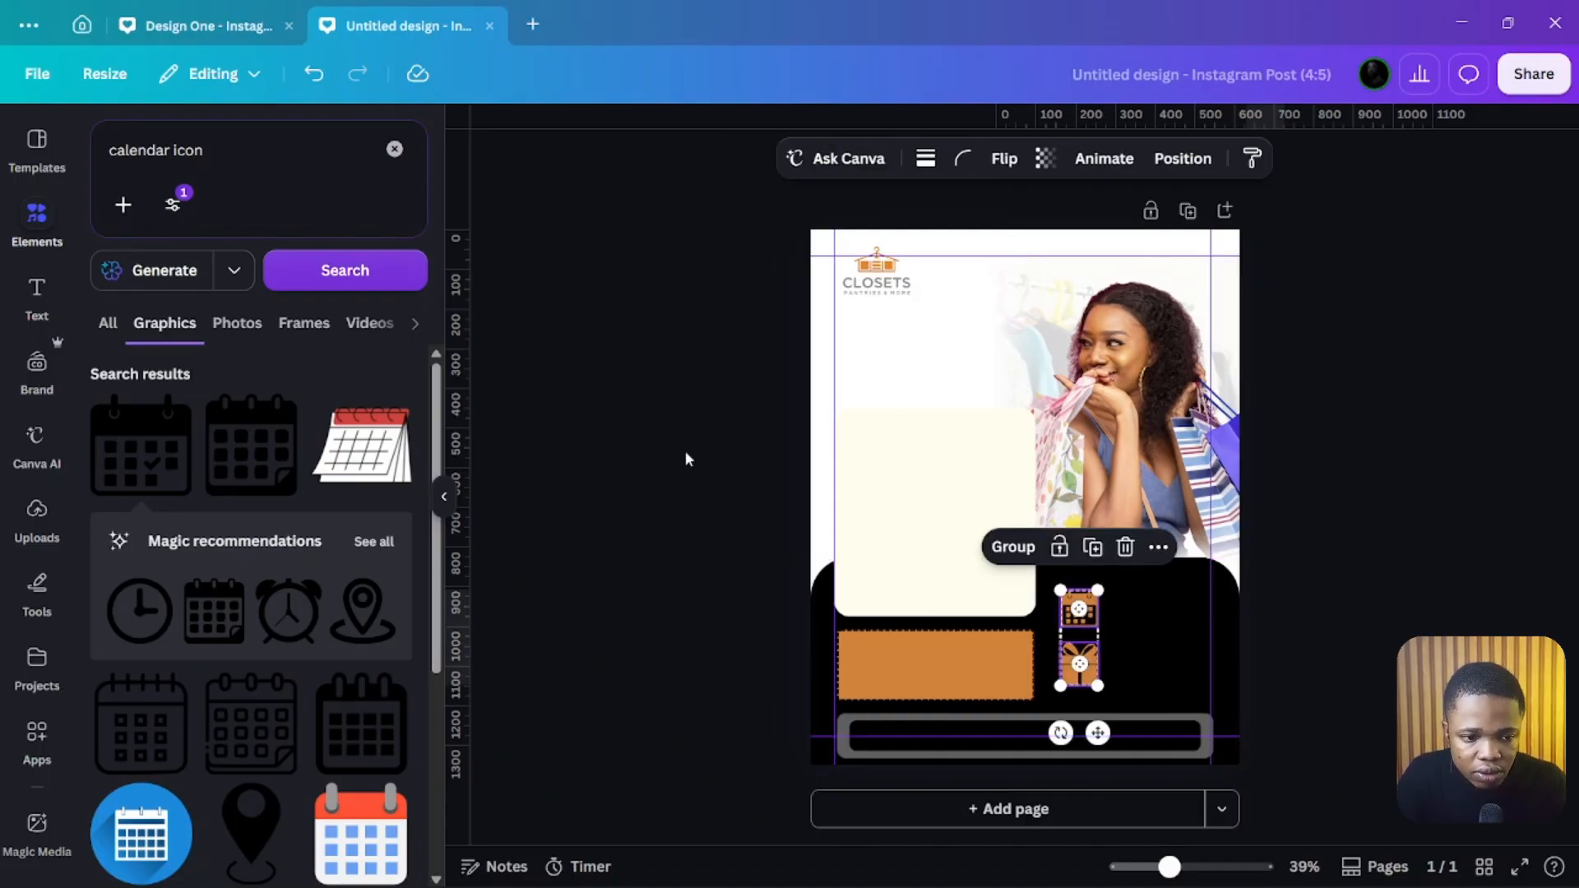
click(677, 403)
Step: Copy the Mid-Year July Sale headline and underline from the reference design and paste them into the new design
click(240, 35)
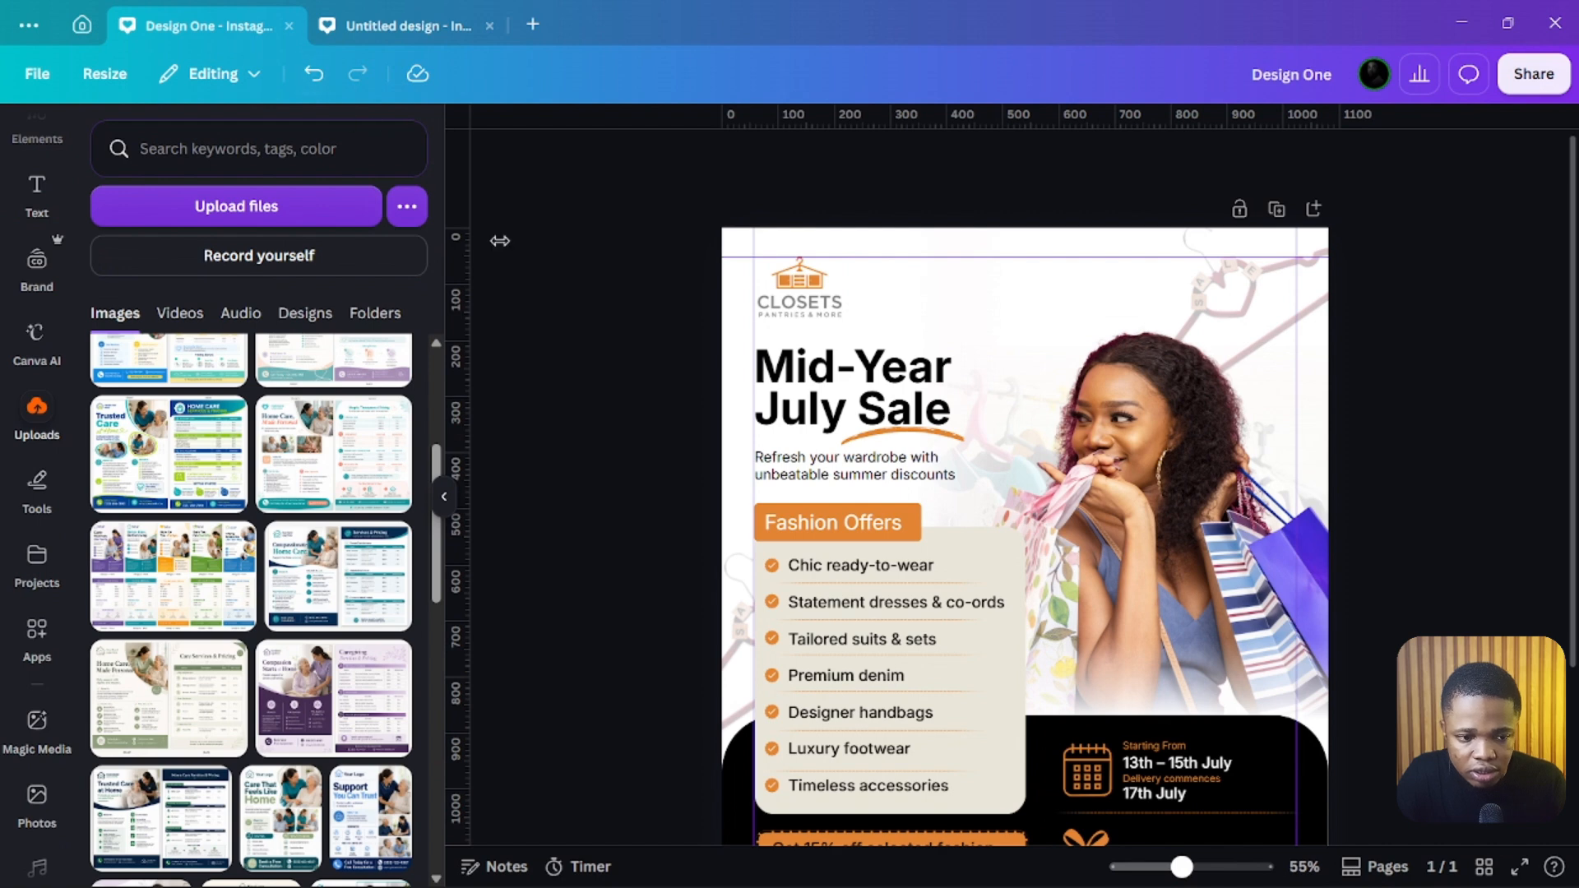
click(889, 383)
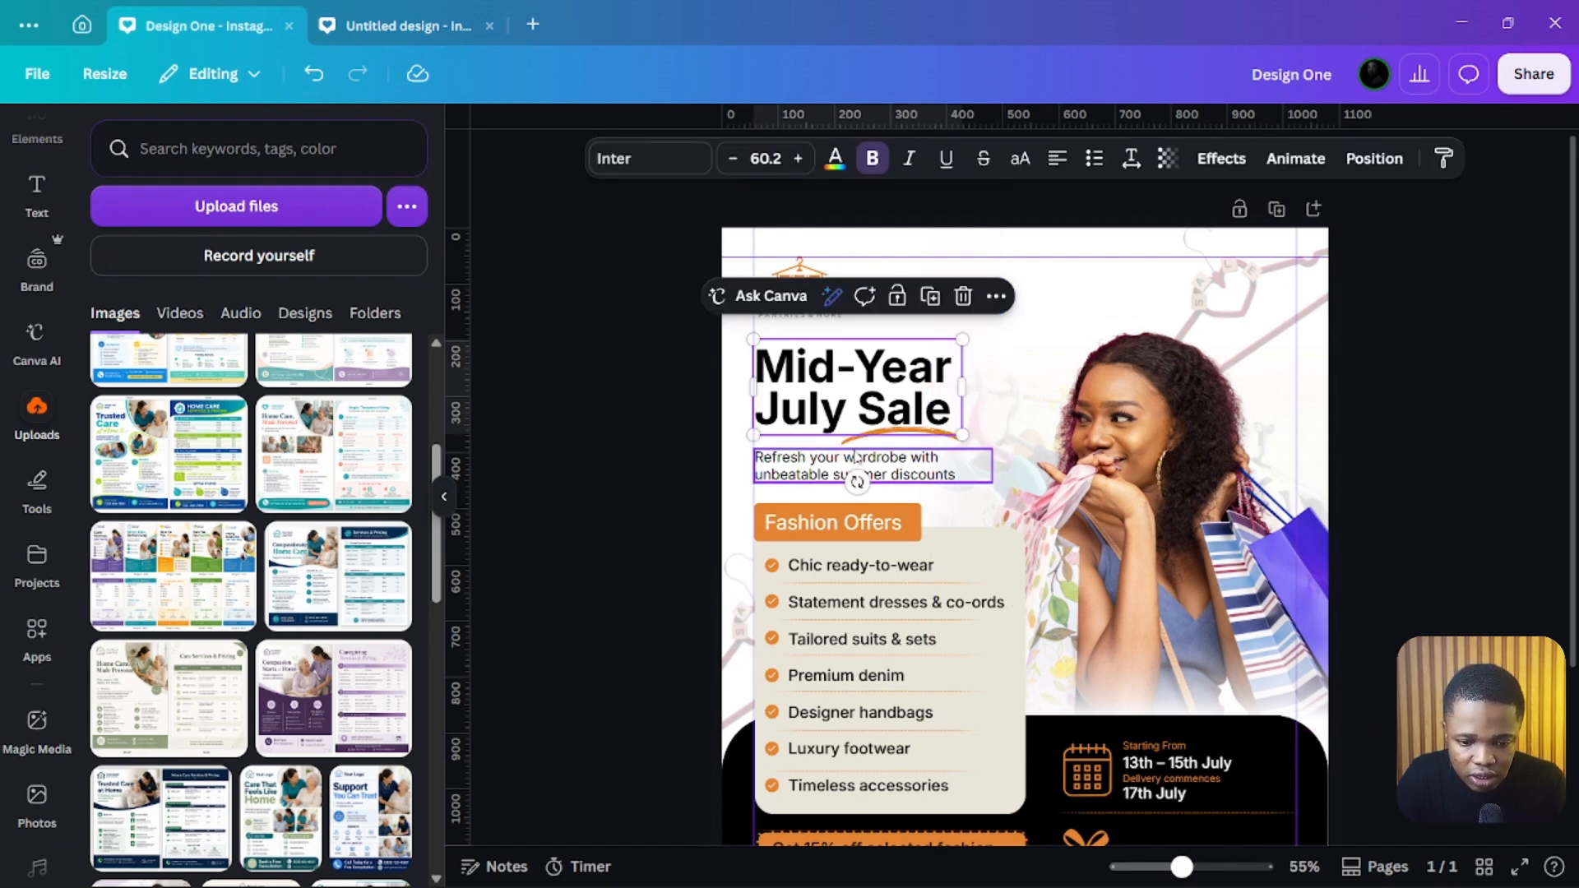
shift+click(979, 459)
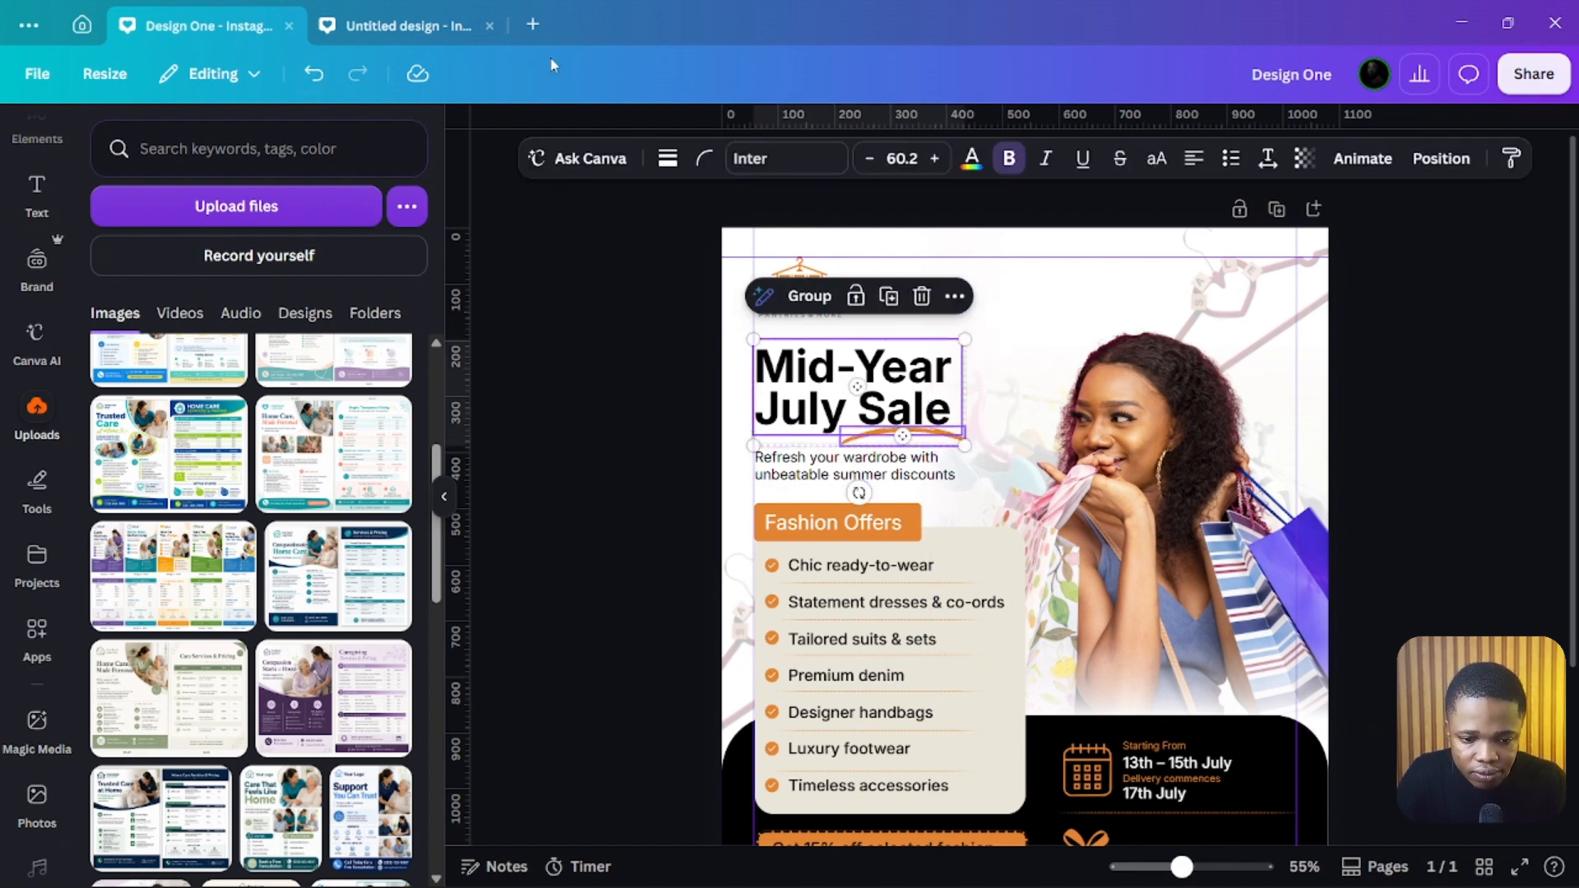
click(399, 25)
click(895, 549)
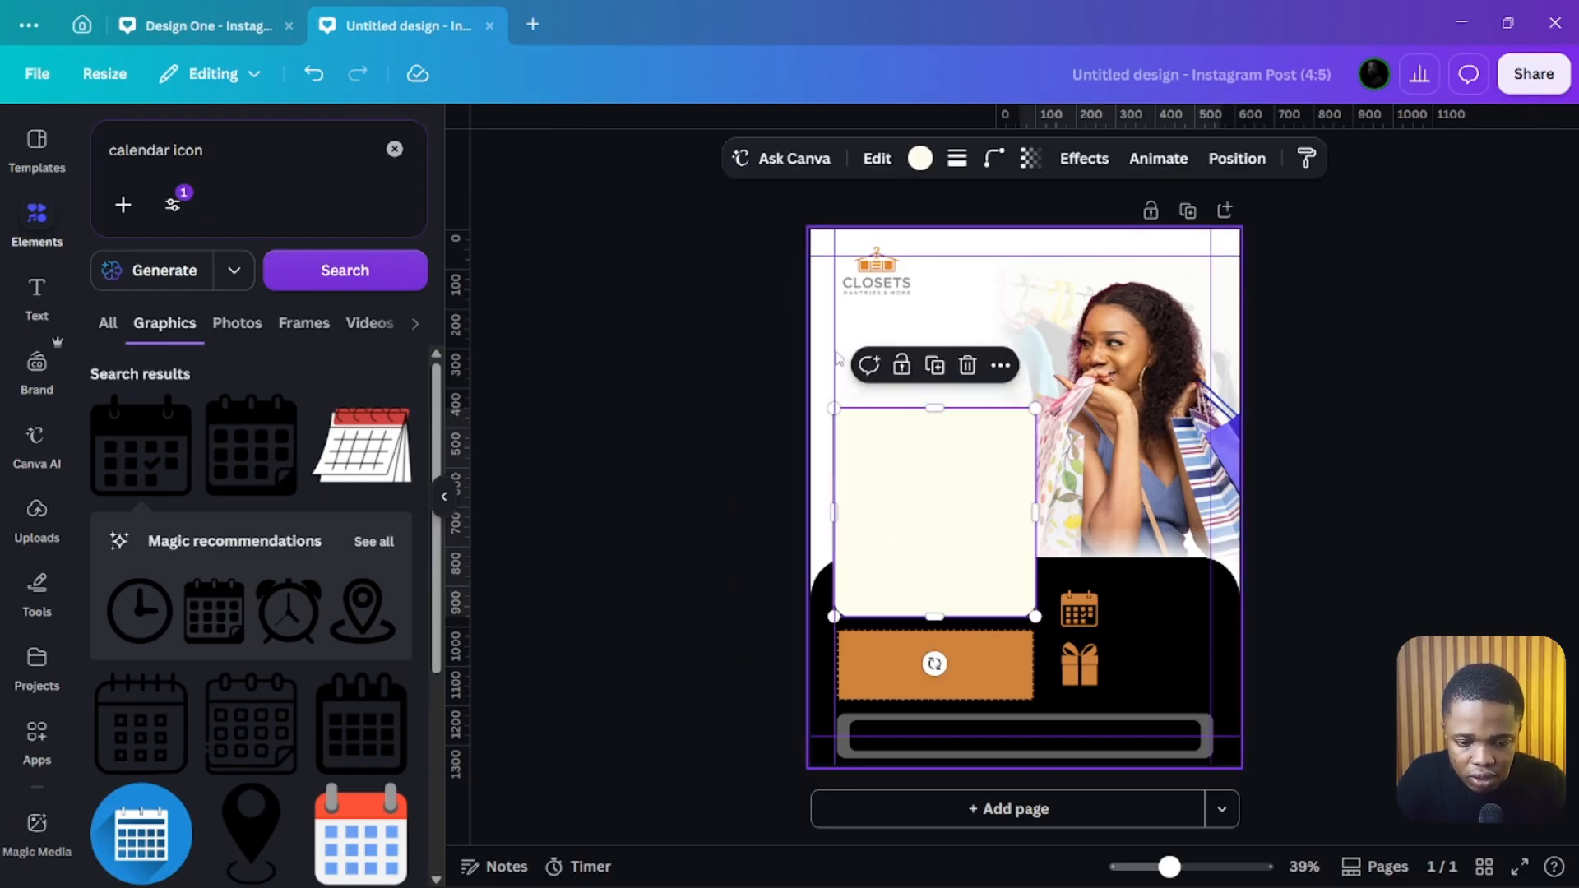
key(ctrl+v)
click(734, 365)
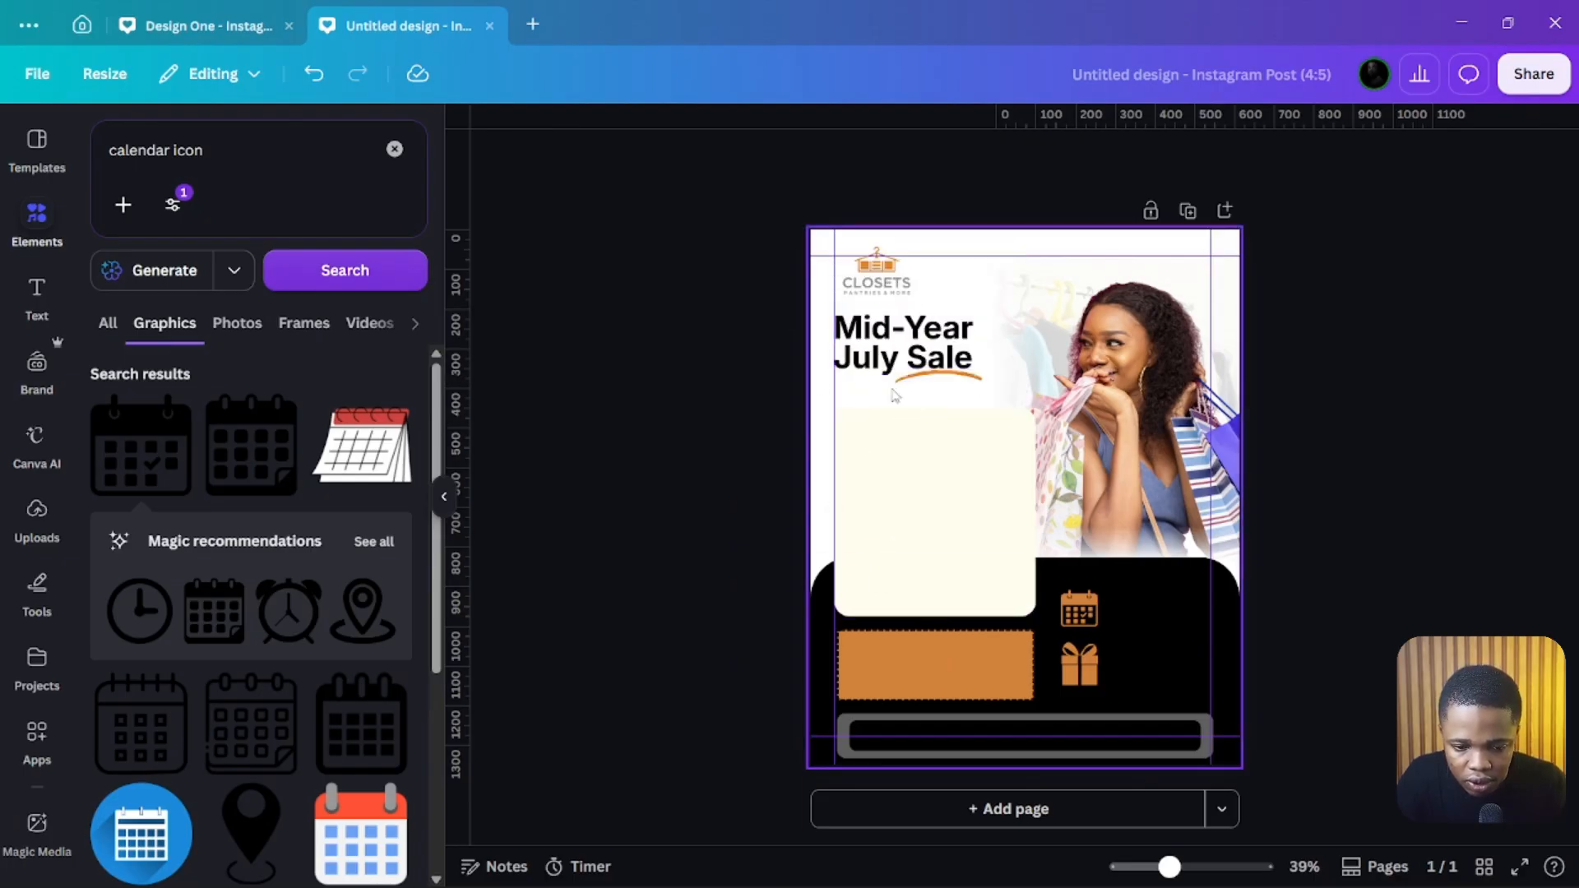
Step: Lower the cream panel slightly and resize the pasted headline to fit above it
click(957, 434)
drag(938, 411, 938, 434)
click(935, 360)
shift+click(940, 372)
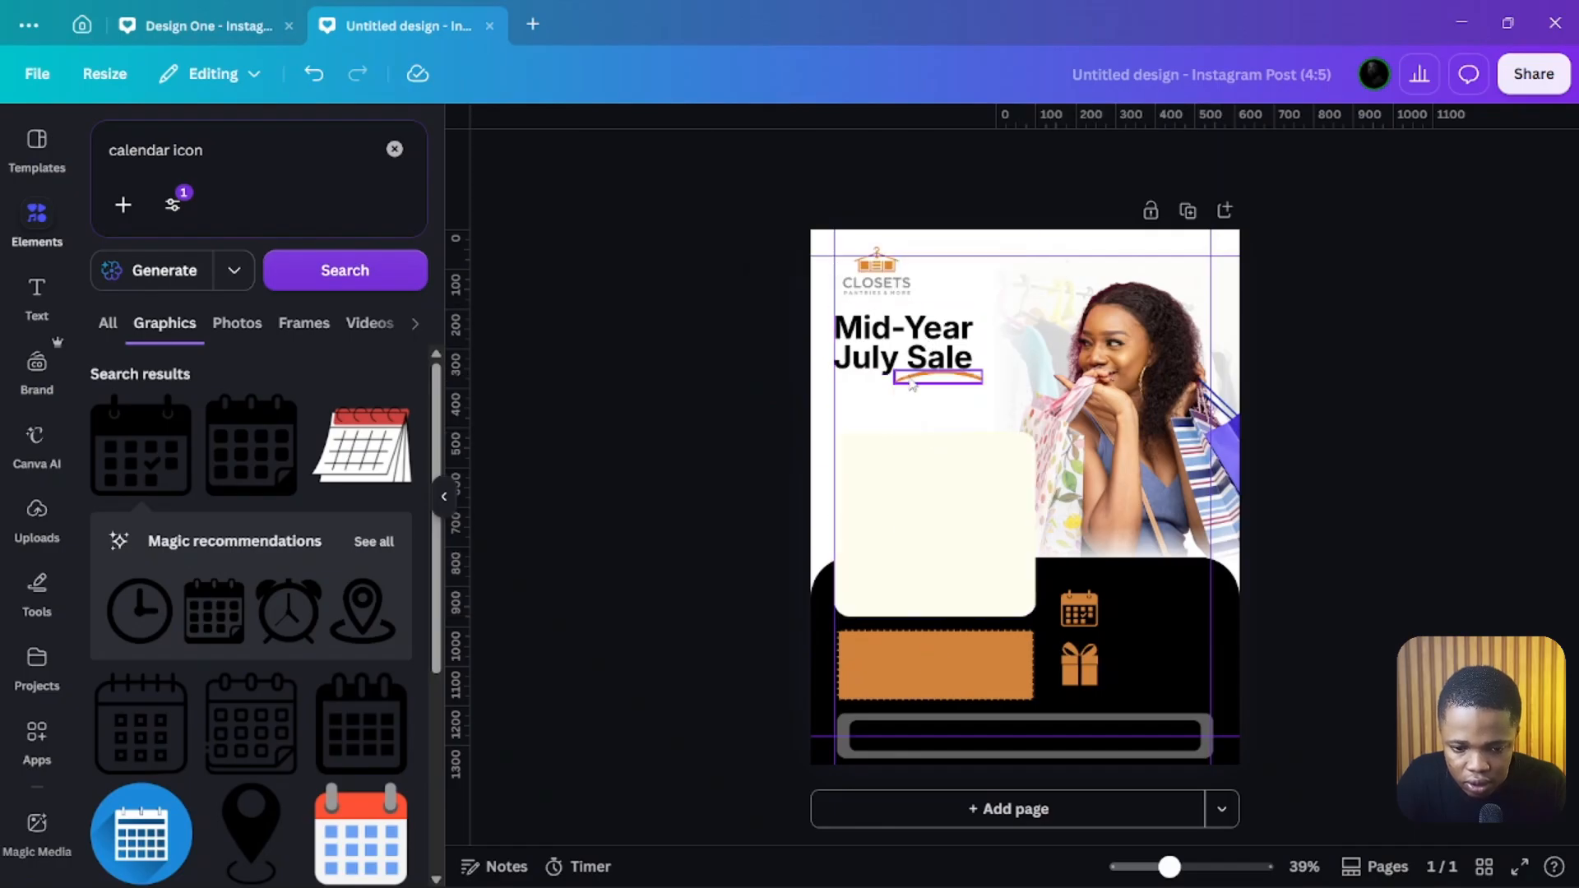
shift+click(921, 377)
shift+click(950, 369)
drag(980, 379, 971, 371)
click(723, 413)
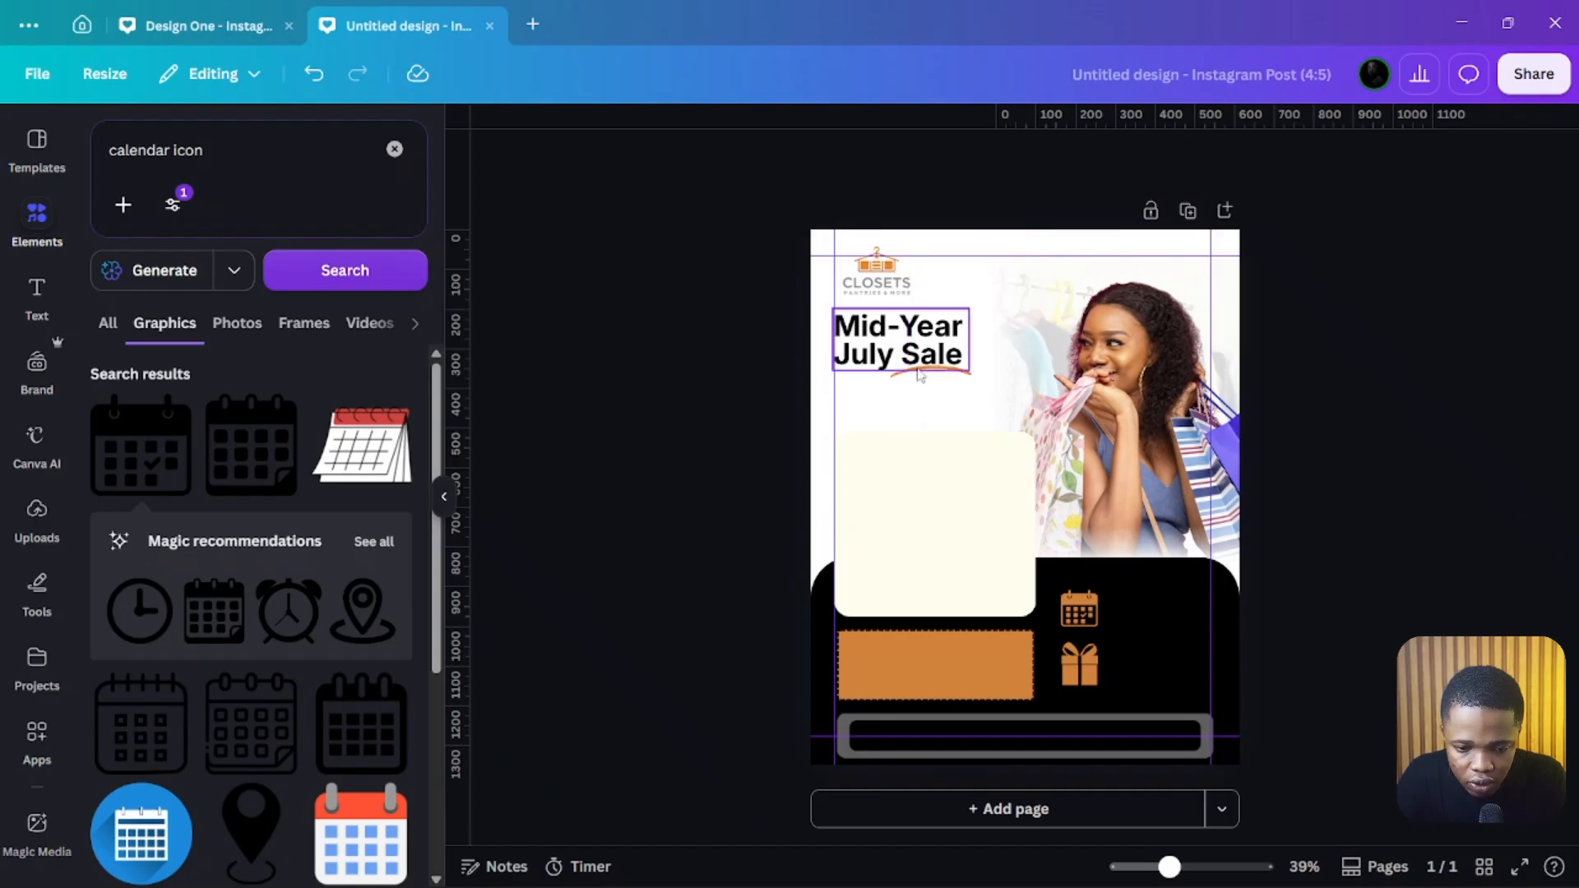
Step: Delete the headline's pasted underline and search Elements for curved line
click(923, 377)
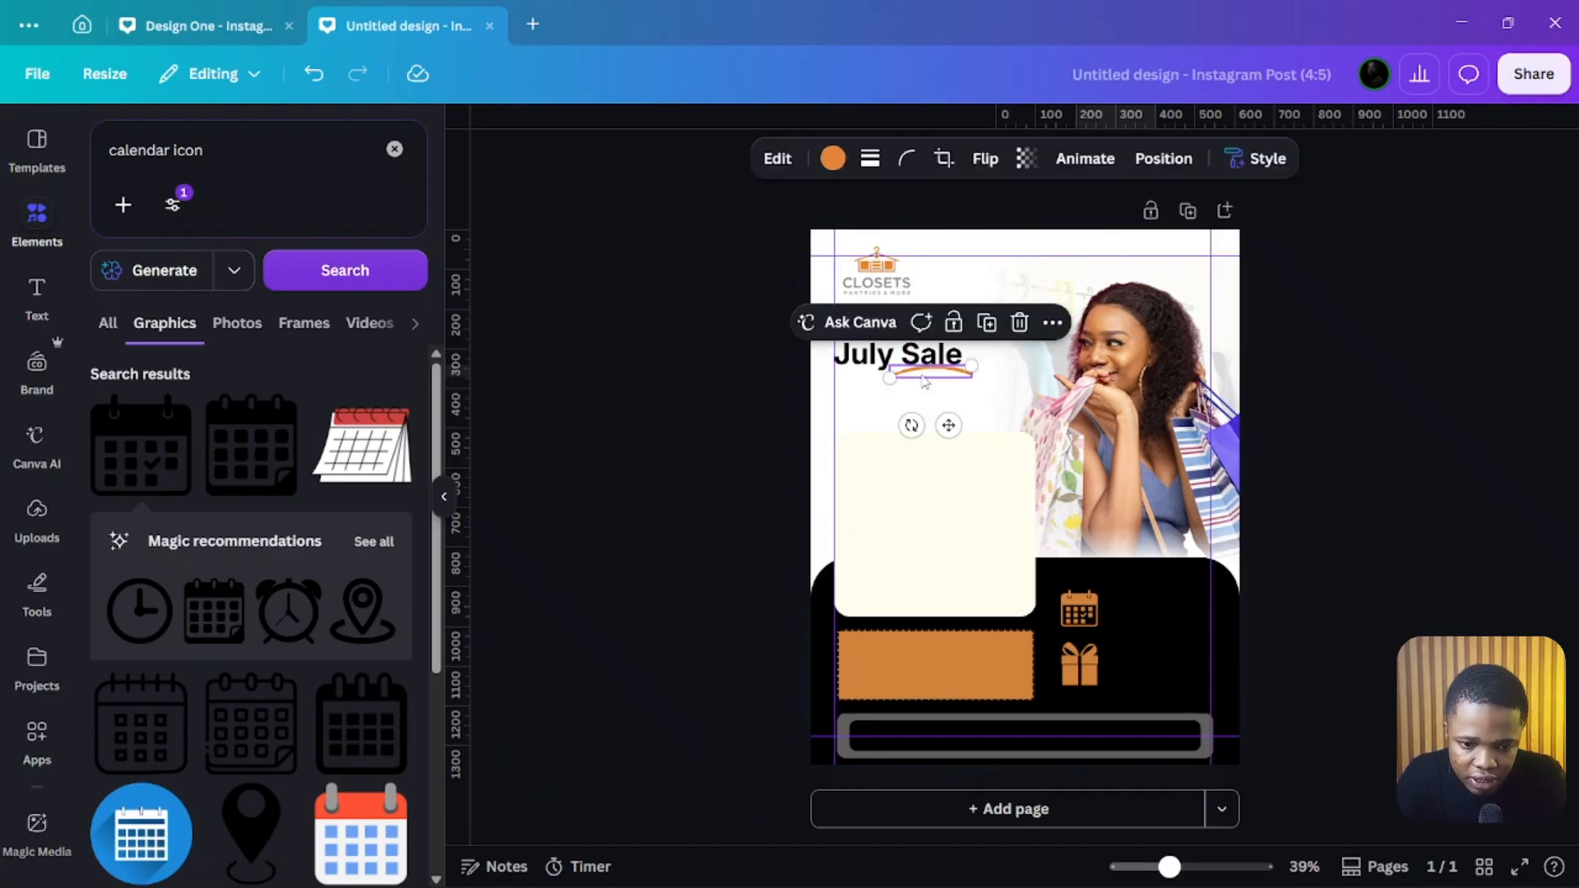
key(Delete)
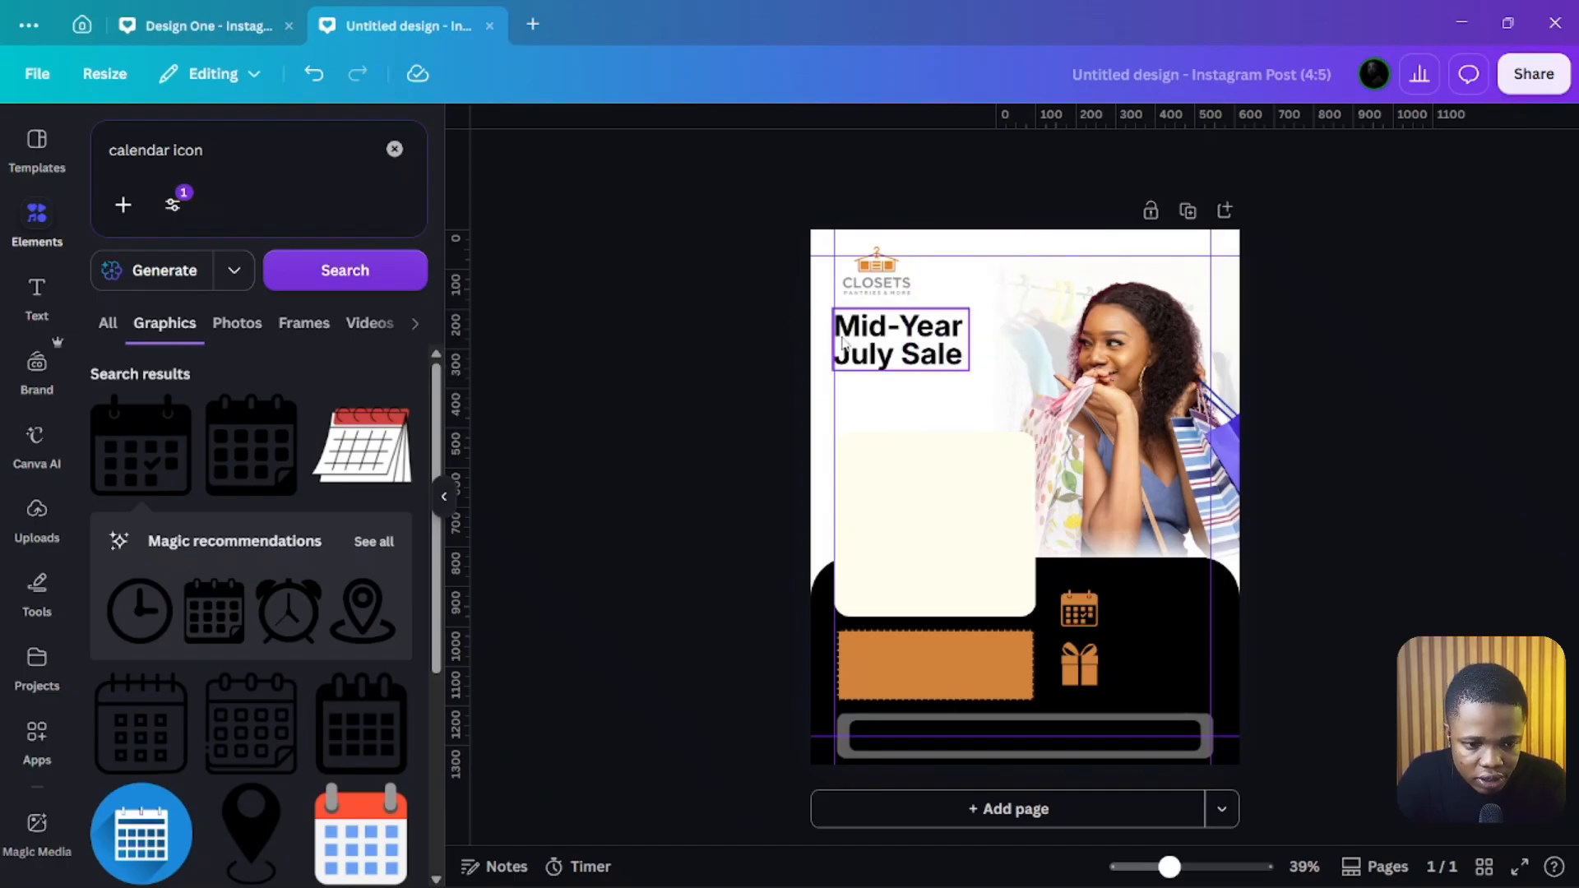
click(395, 149)
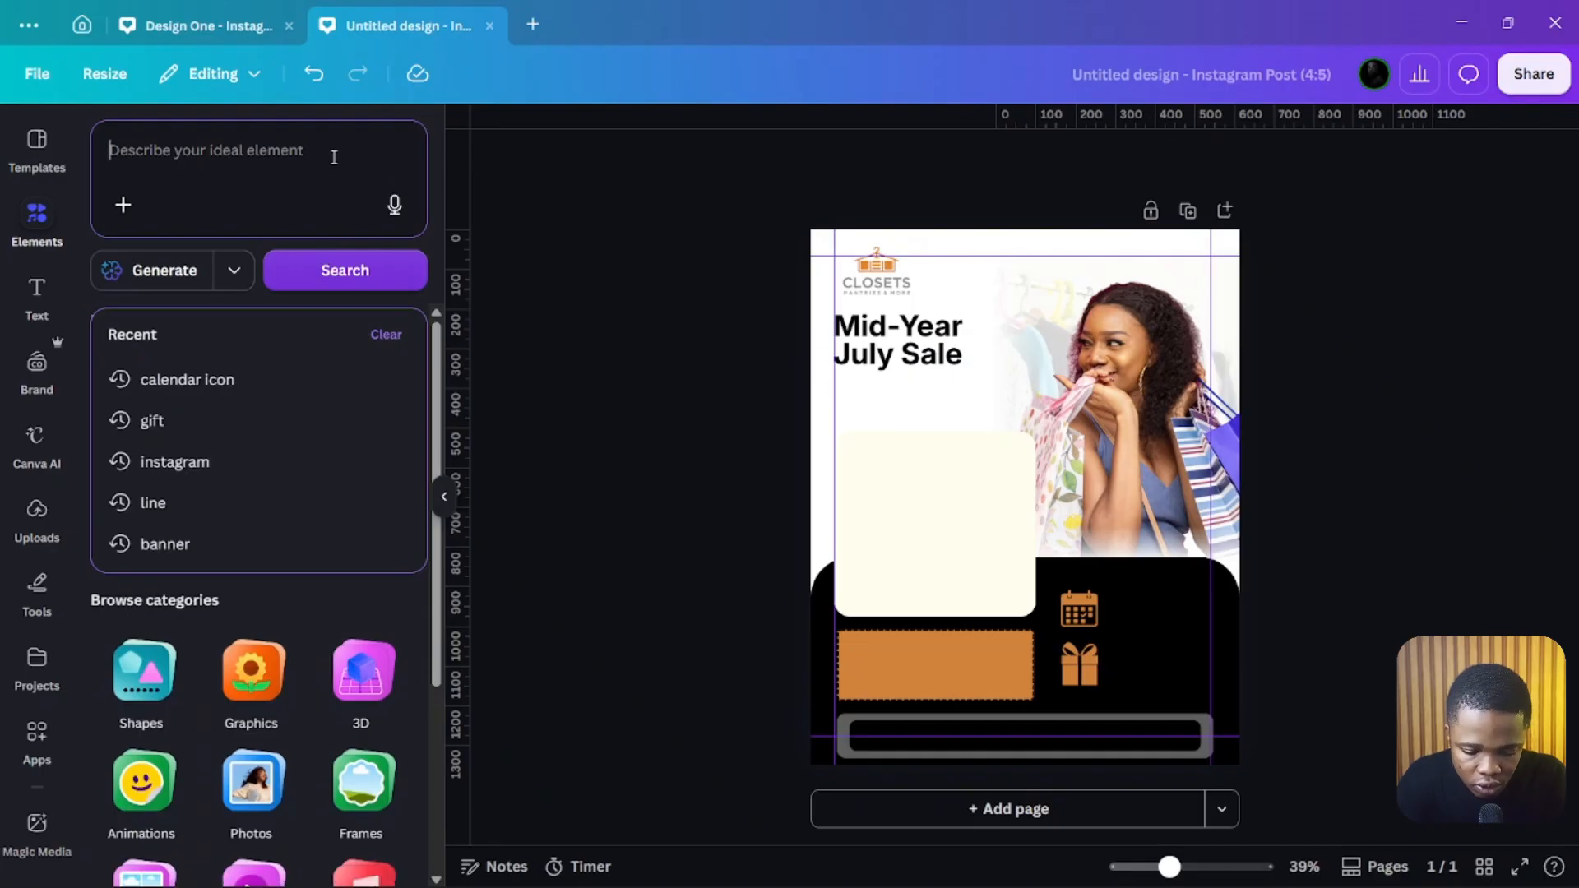
text(curve)
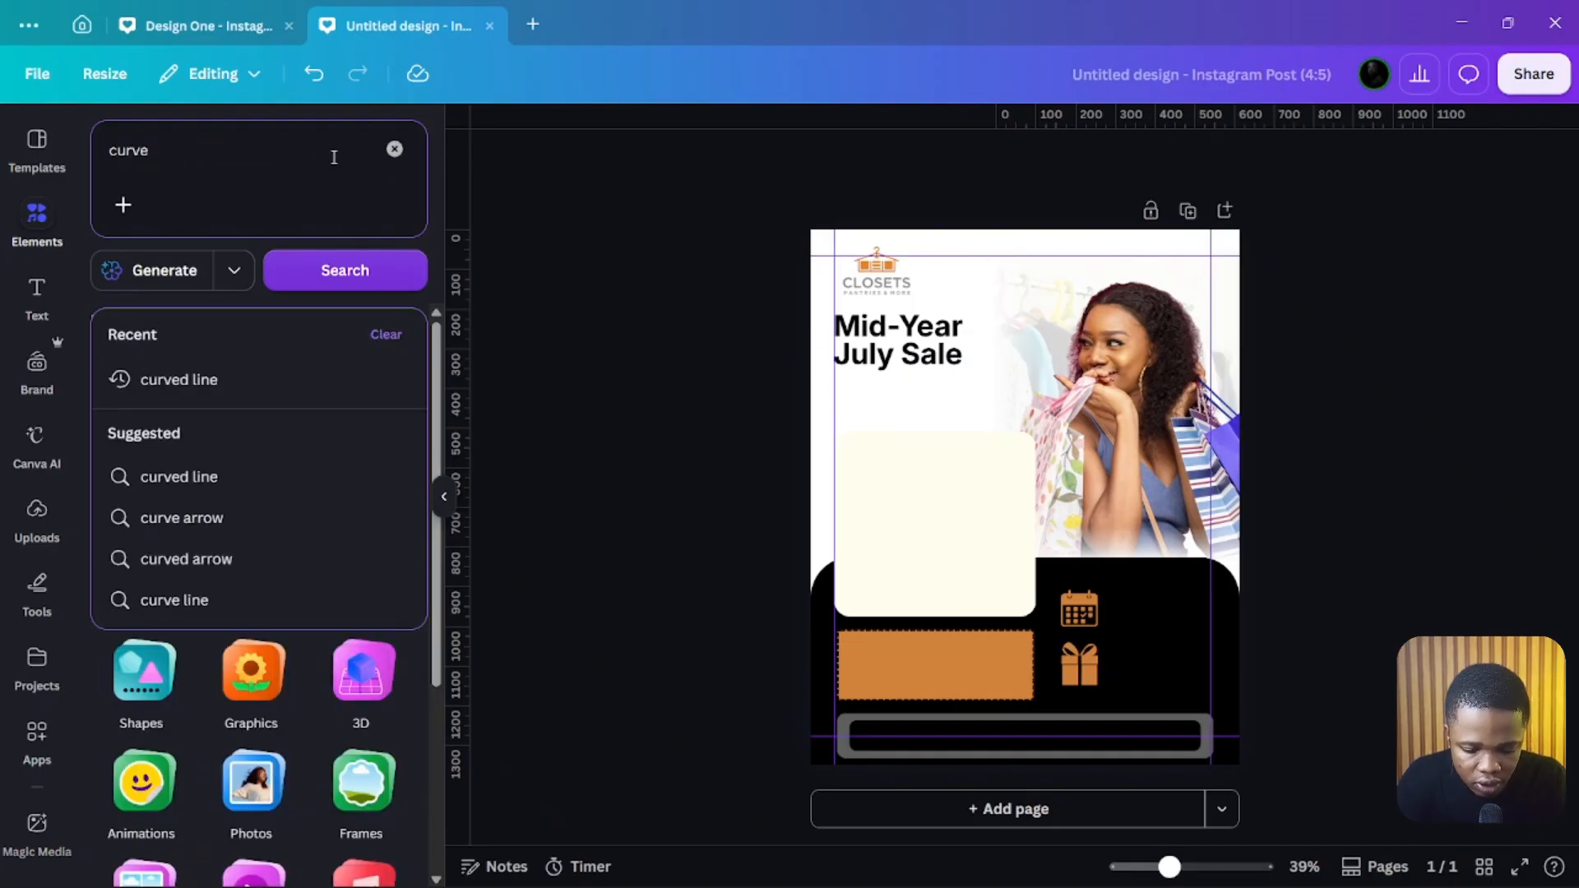
text(d line)
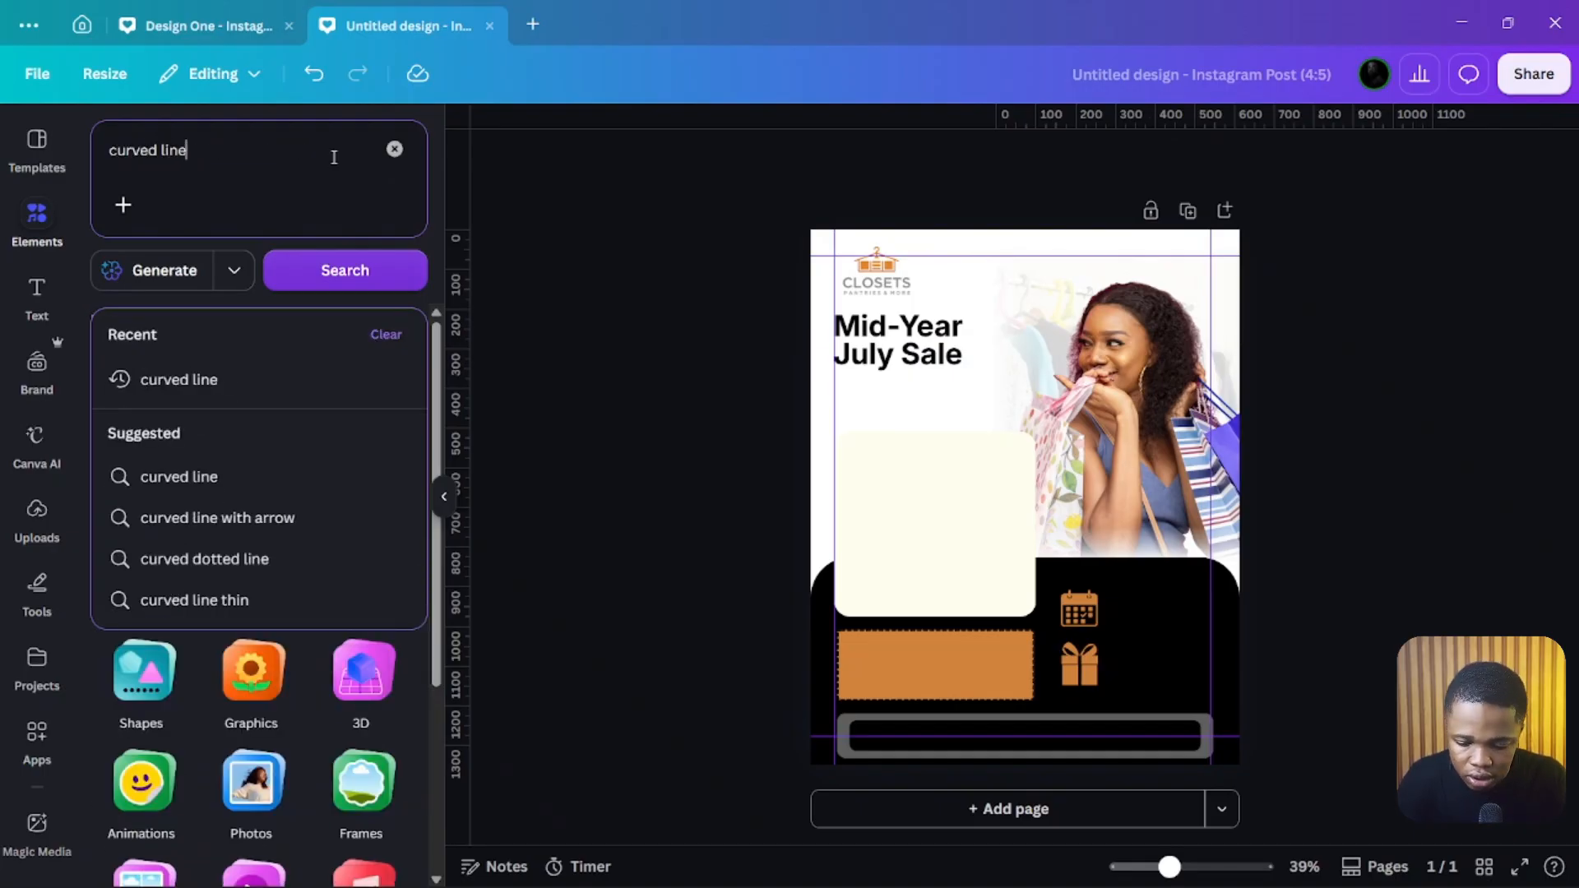
key(Return)
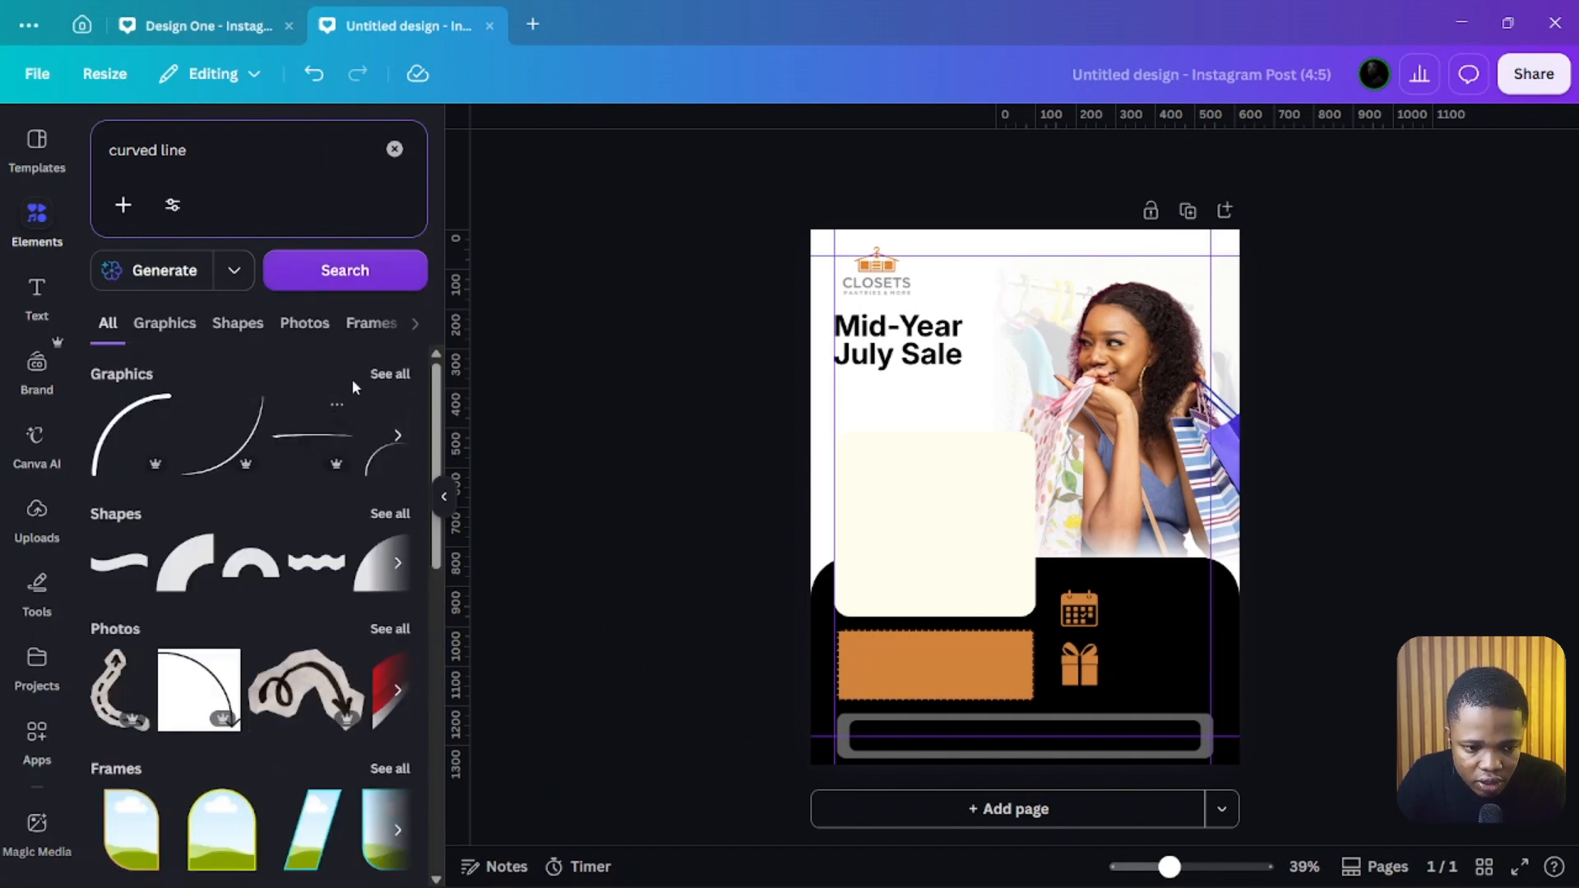
Step: Filter curved line graphics to free items, add a thin arc, and place it under the headline
click(401, 373)
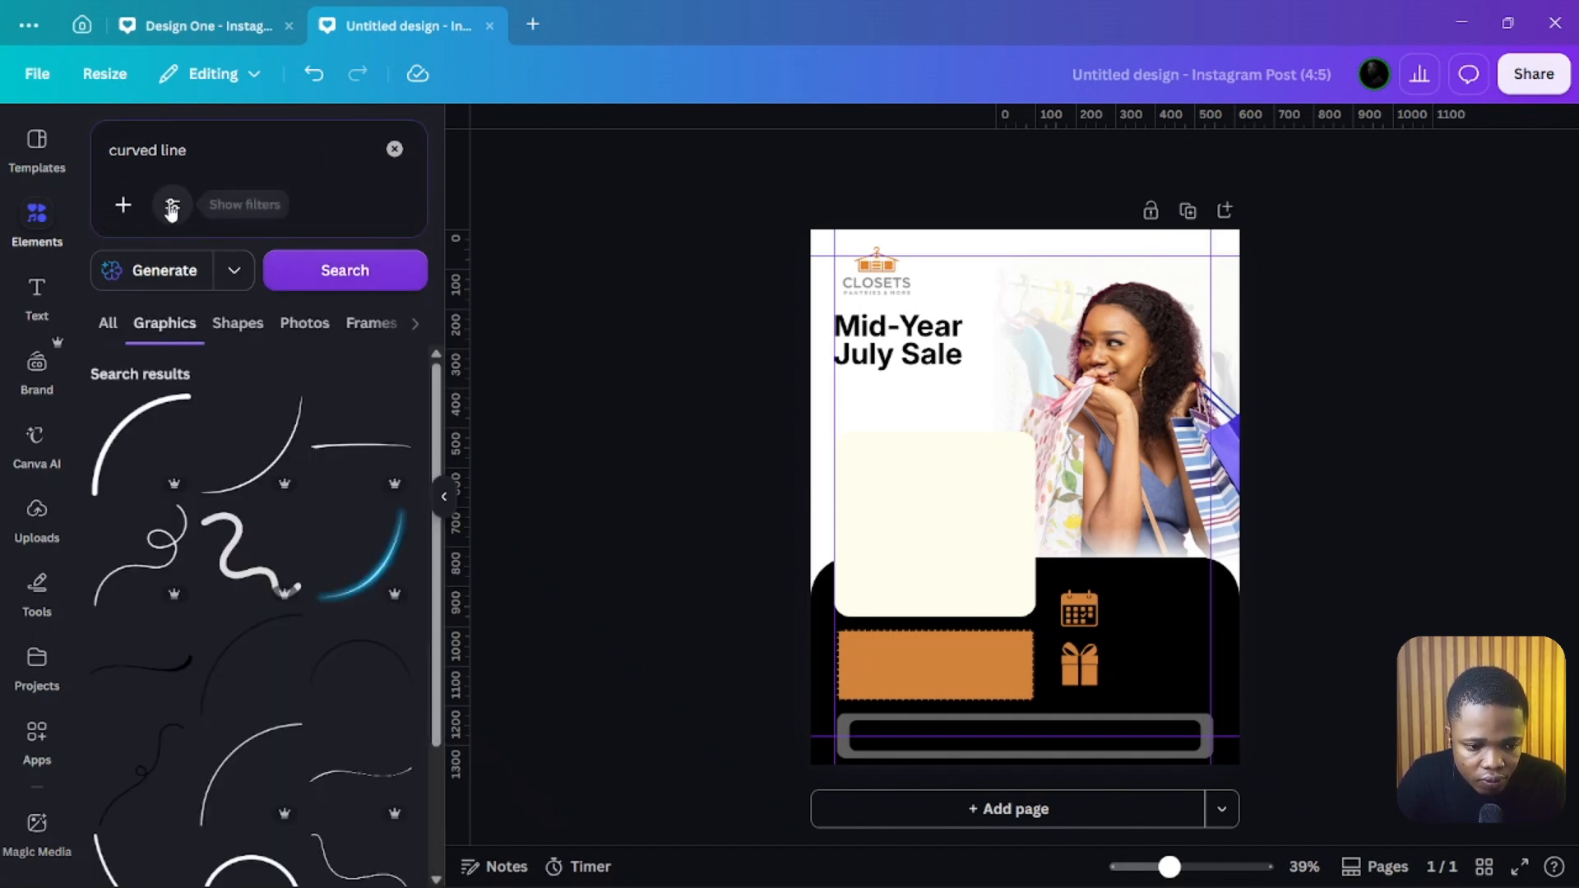
click(172, 206)
click(205, 675)
click(370, 777)
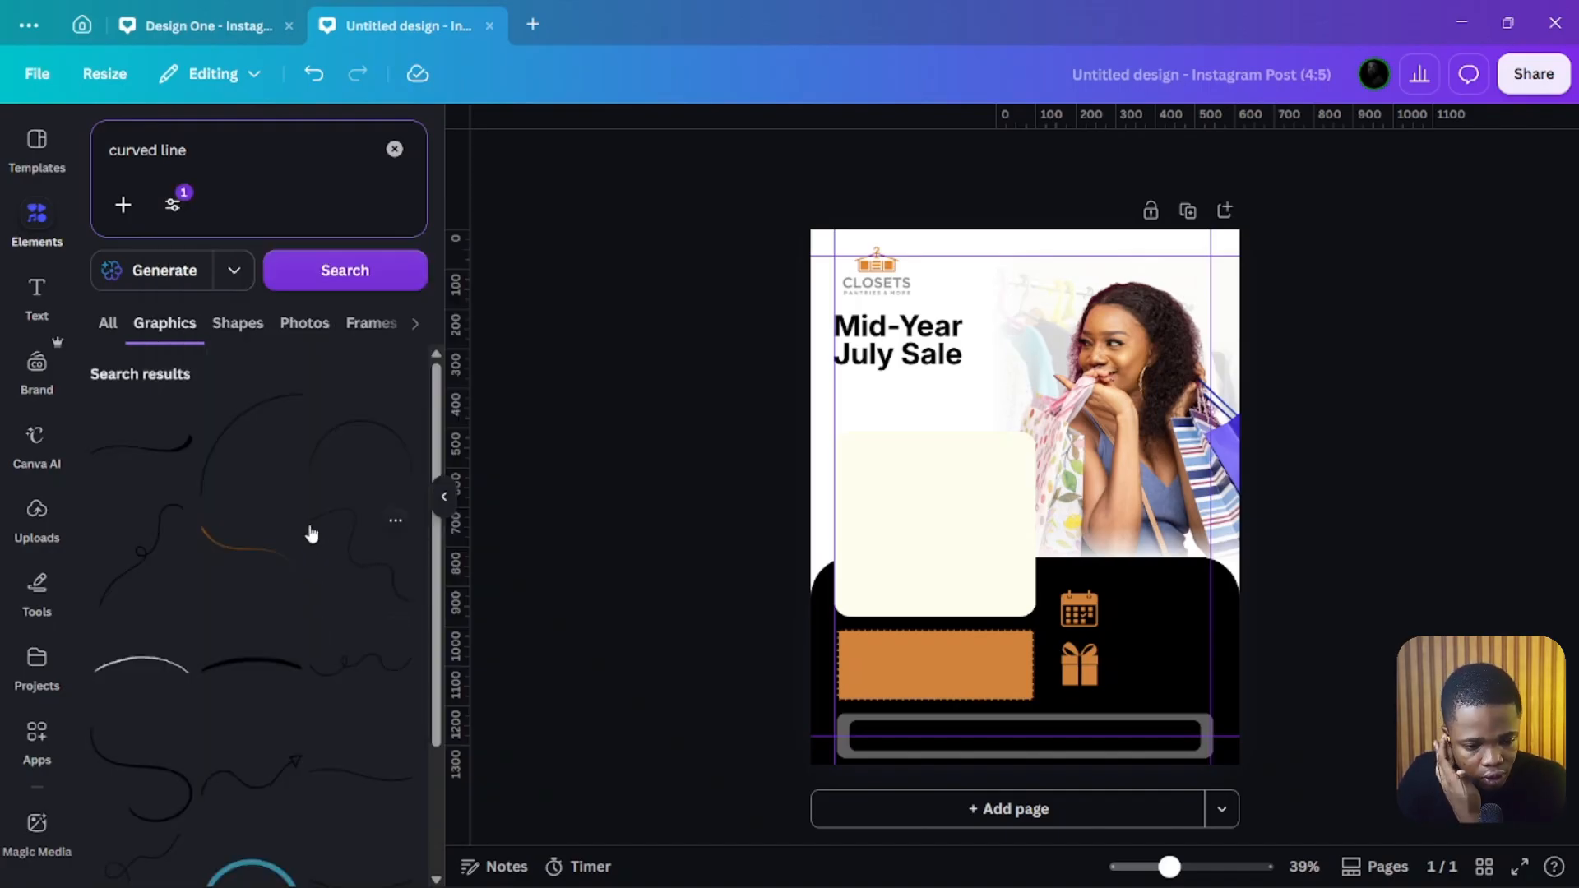
click(266, 668)
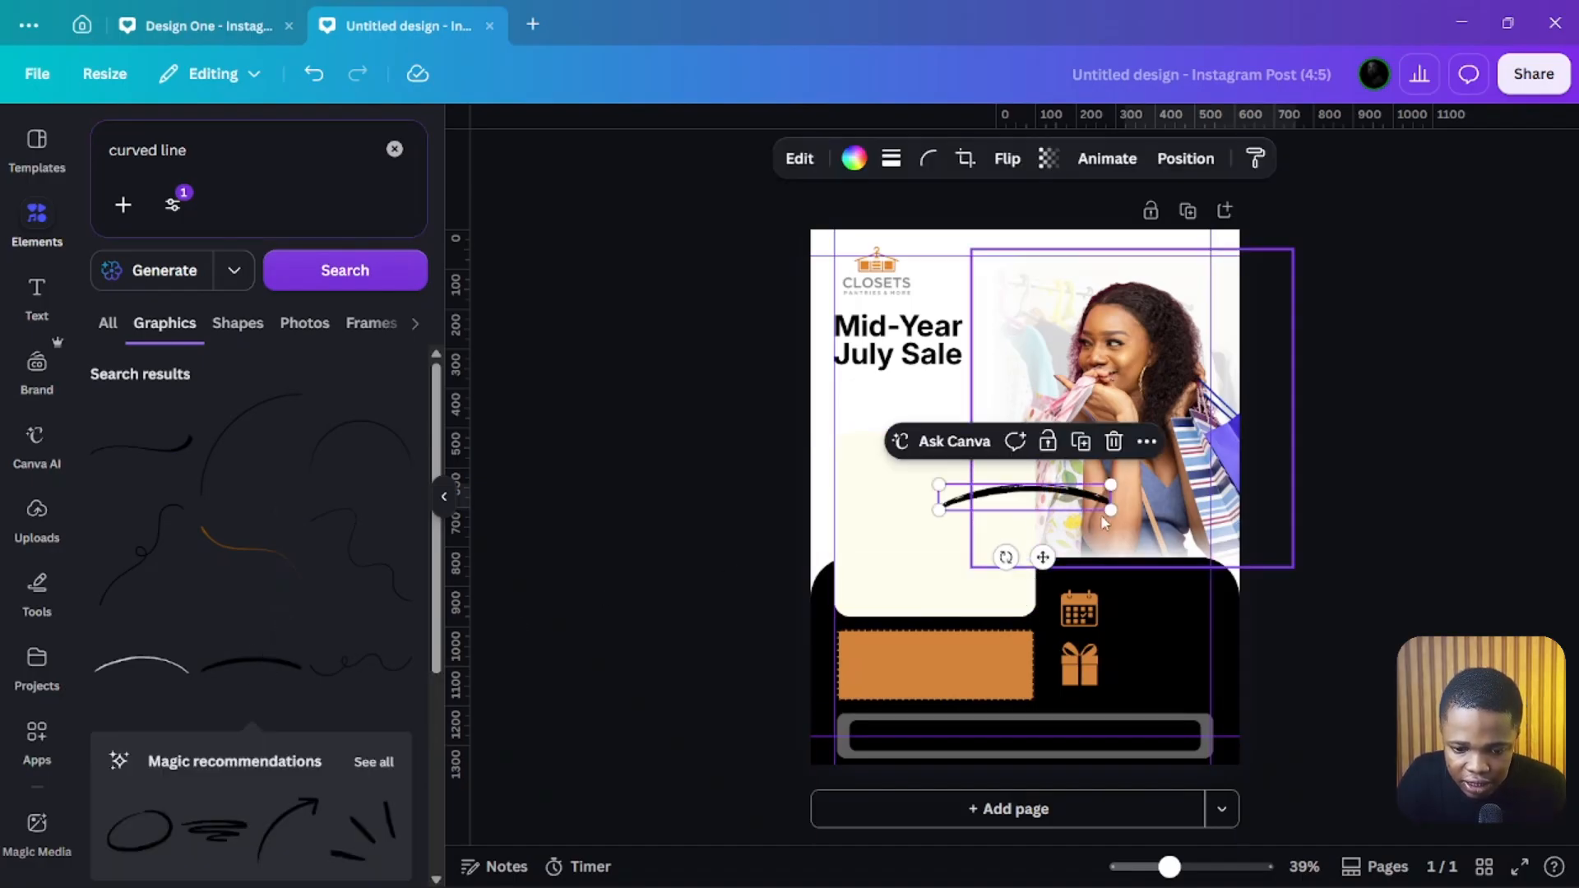
drag(1111, 510, 949, 432)
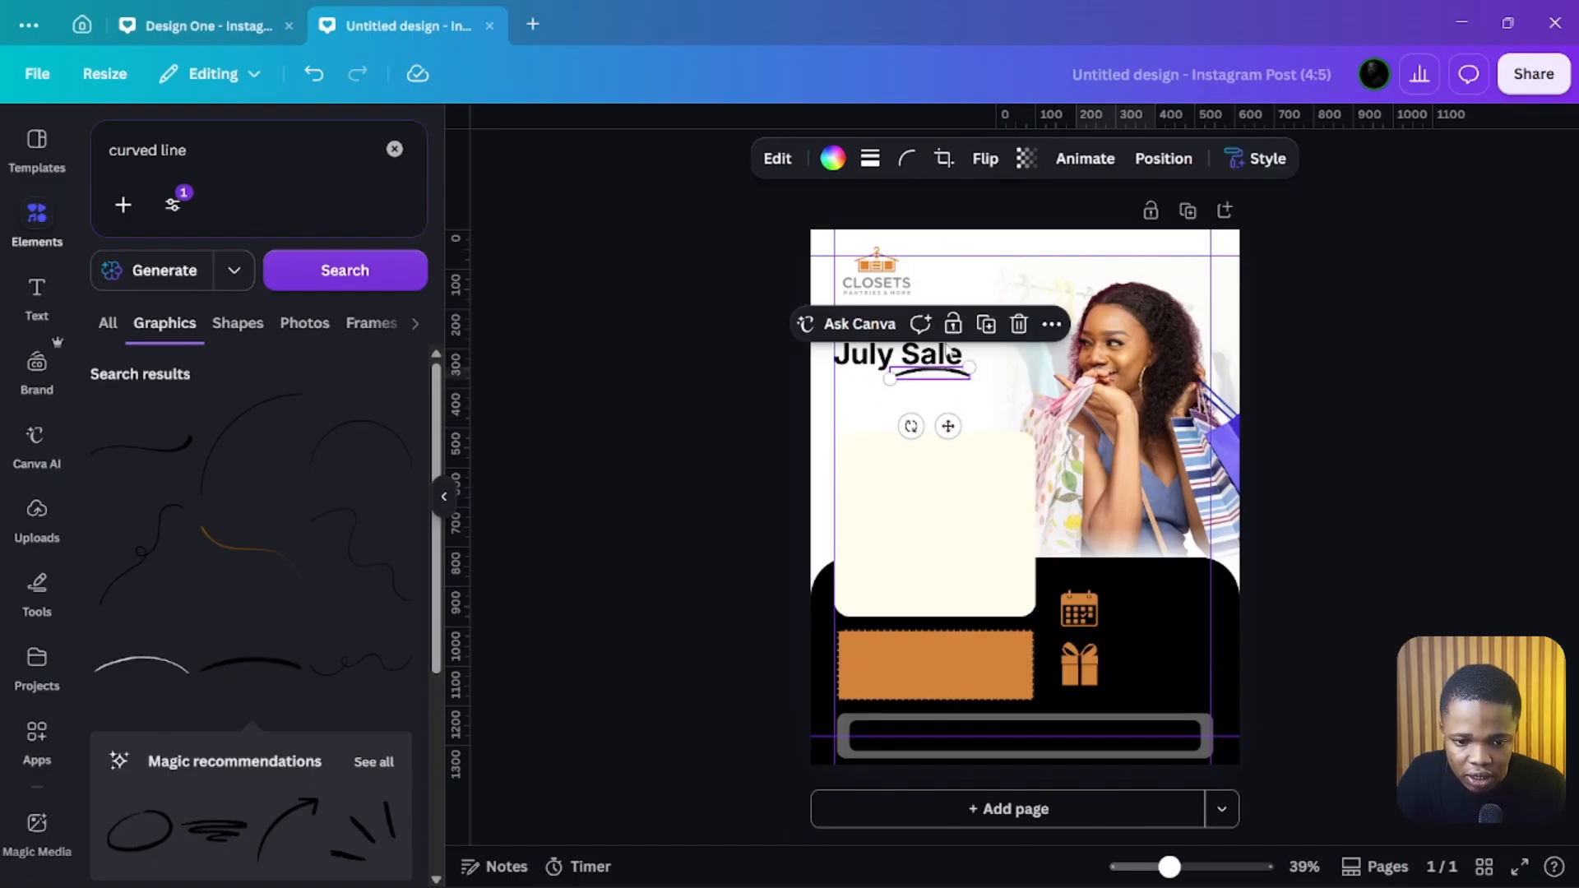
Step: Recolour the curved line to the design's orange
click(832, 158)
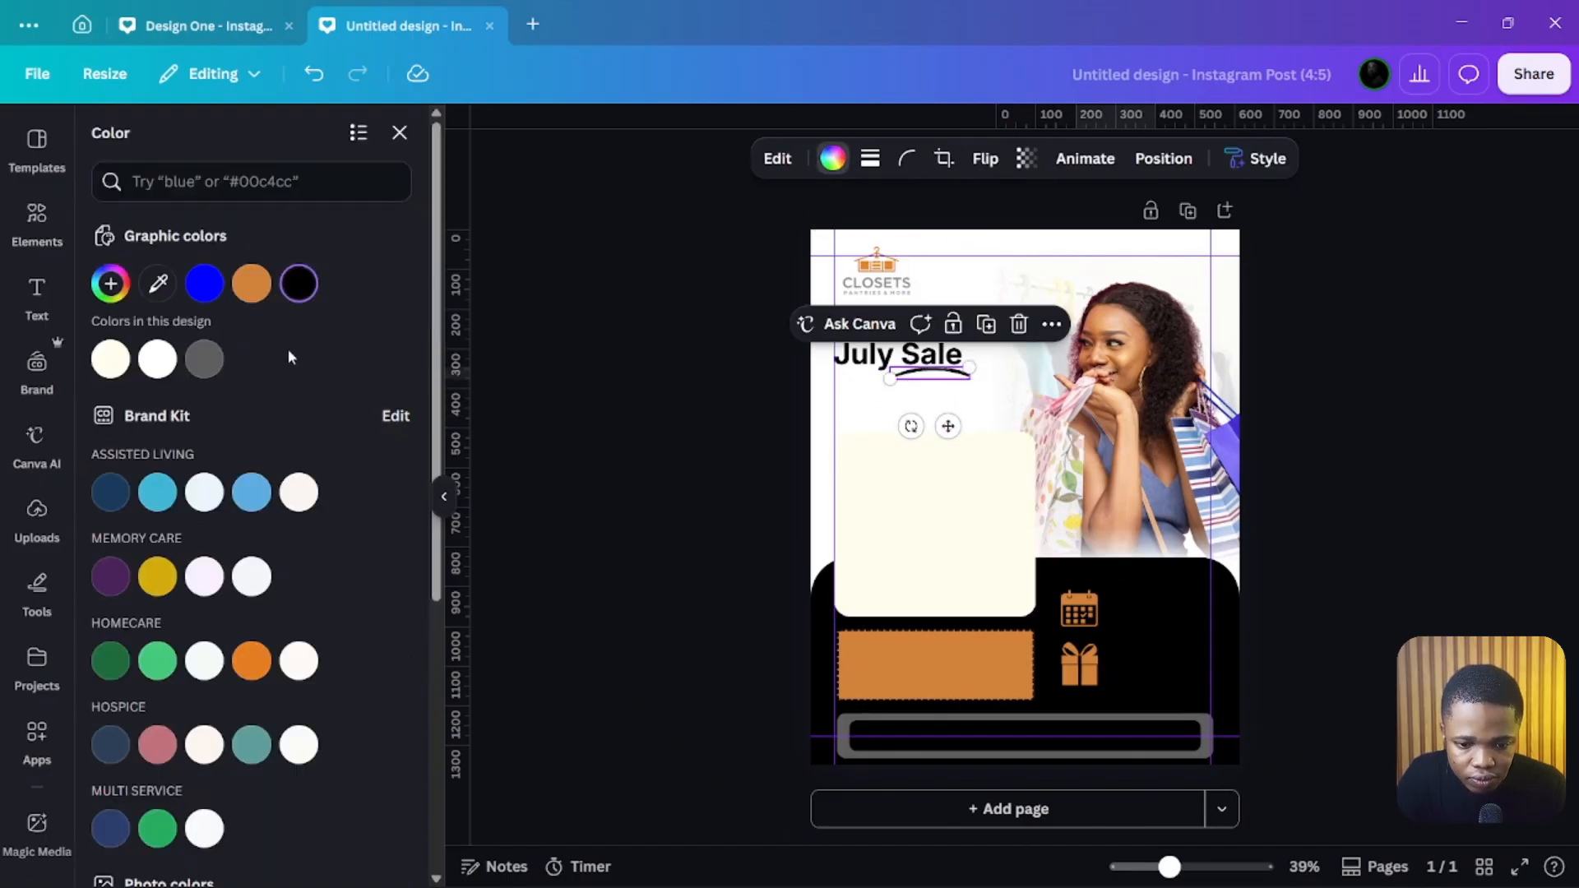
click(254, 285)
click(713, 357)
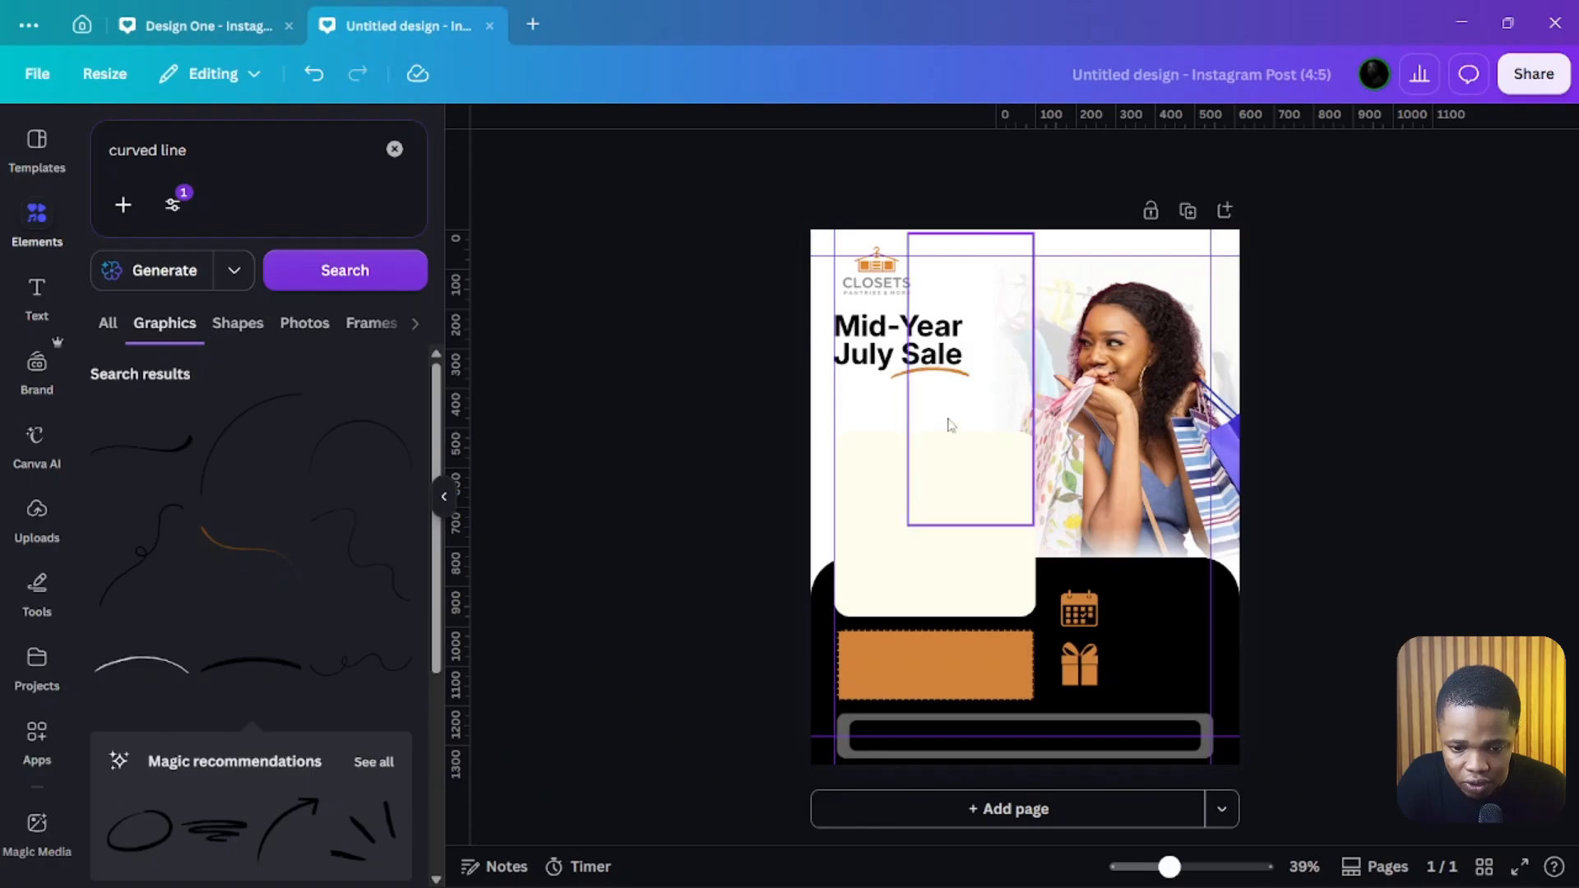
Step: Shrink the CLOSETS logo and realign the headline and curve beneath it
click(909, 289)
drag(914, 241, 875, 278)
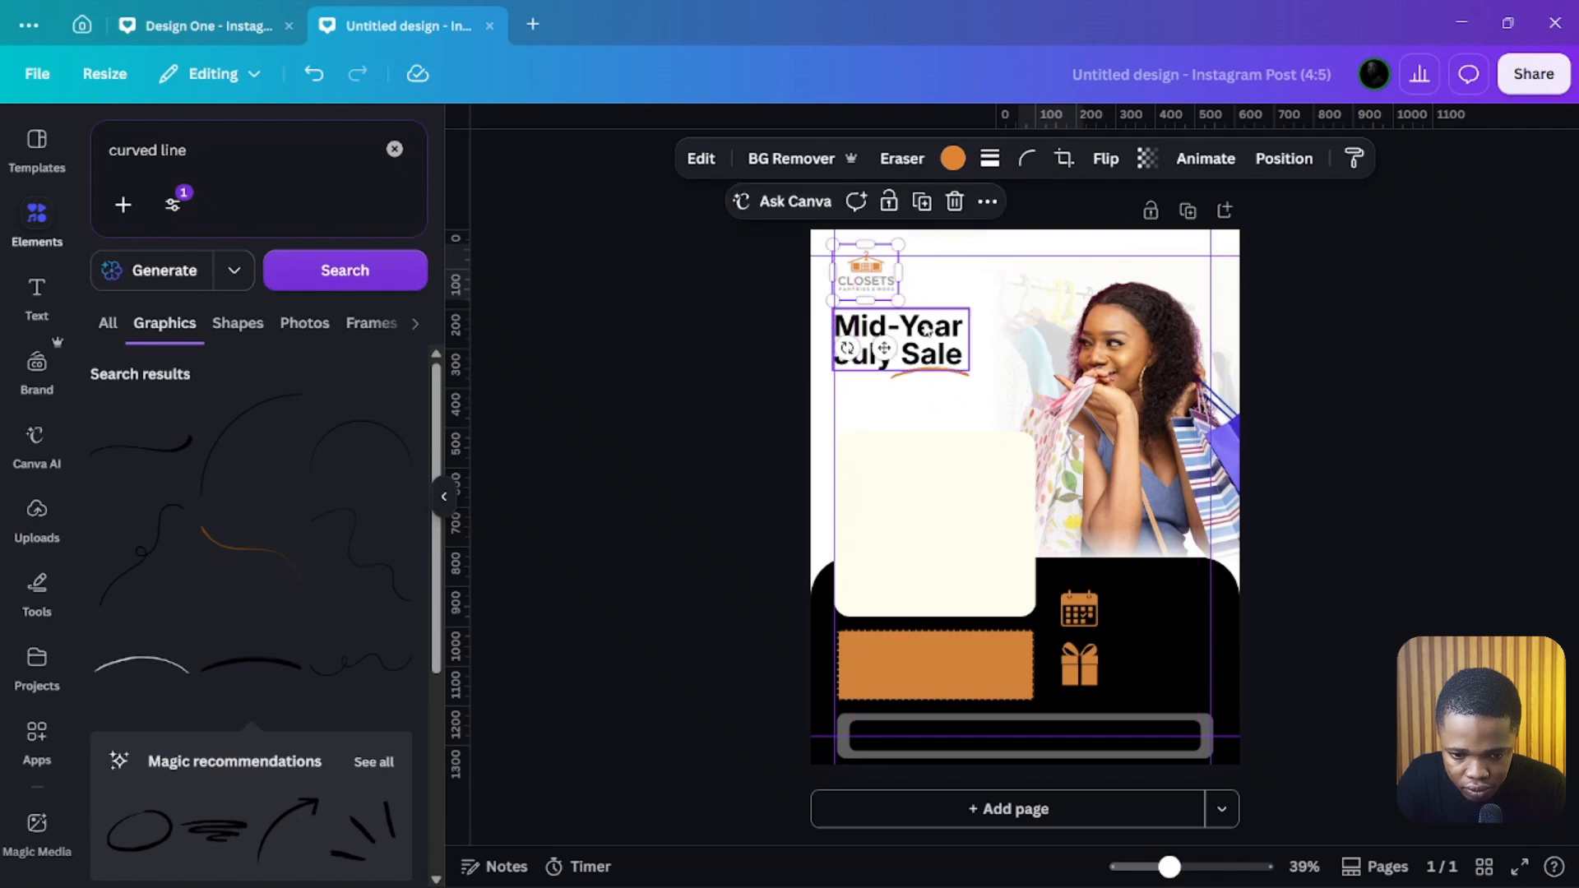
click(926, 331)
shift+click(933, 371)
drag(971, 303, 975, 296)
click(680, 373)
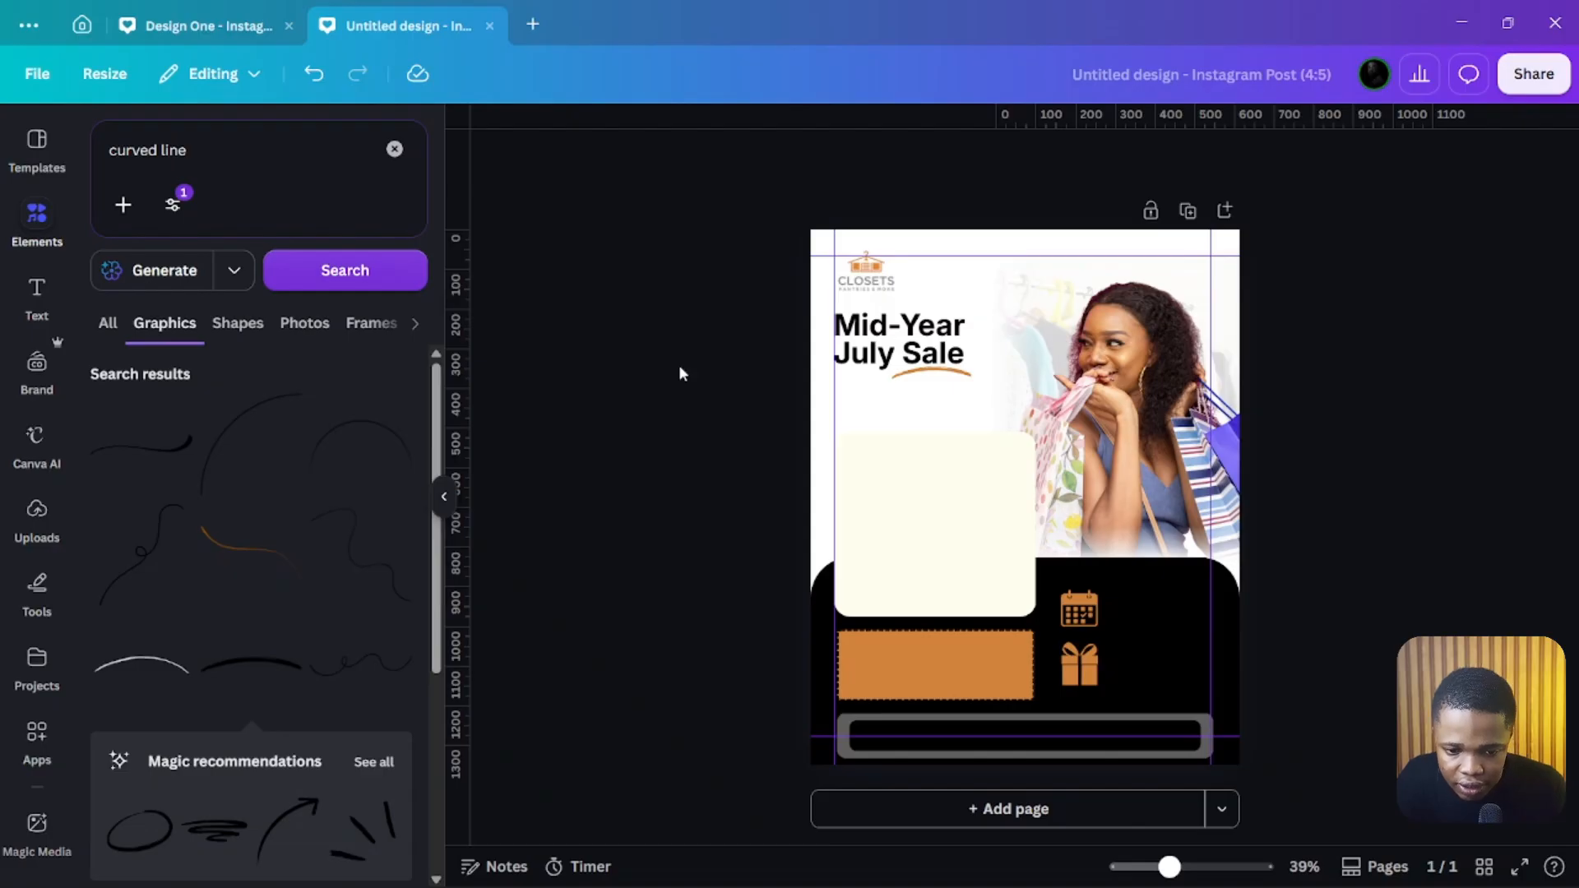
Step: Copy the 'Refresh your wardrobe with unbeatable summer discounts' subtitle from the reference design and paste it in
click(245, 35)
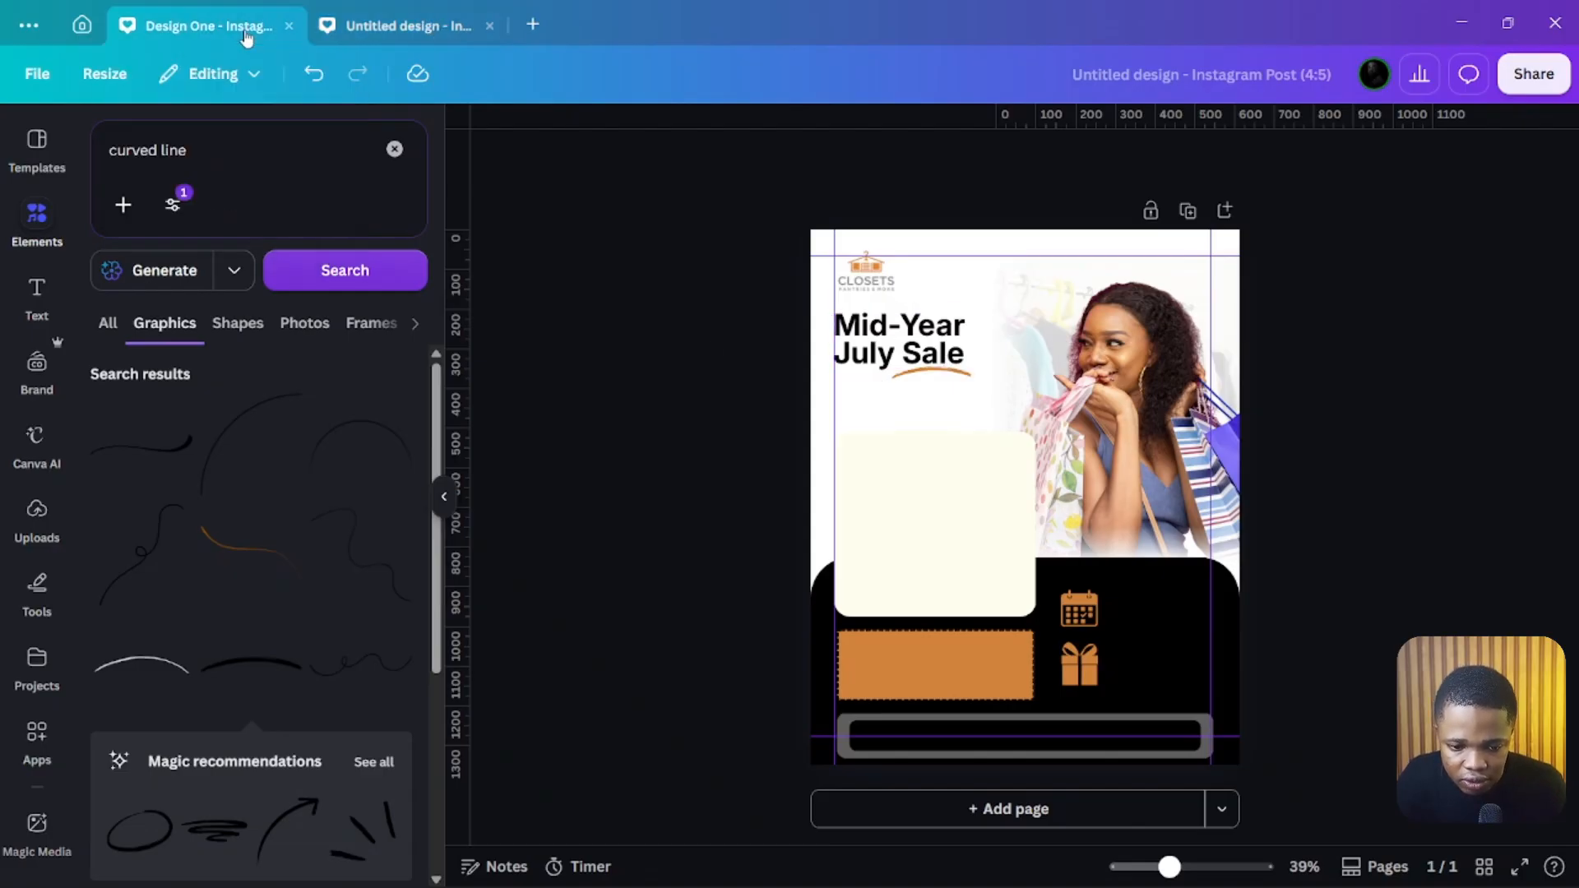
click(814, 473)
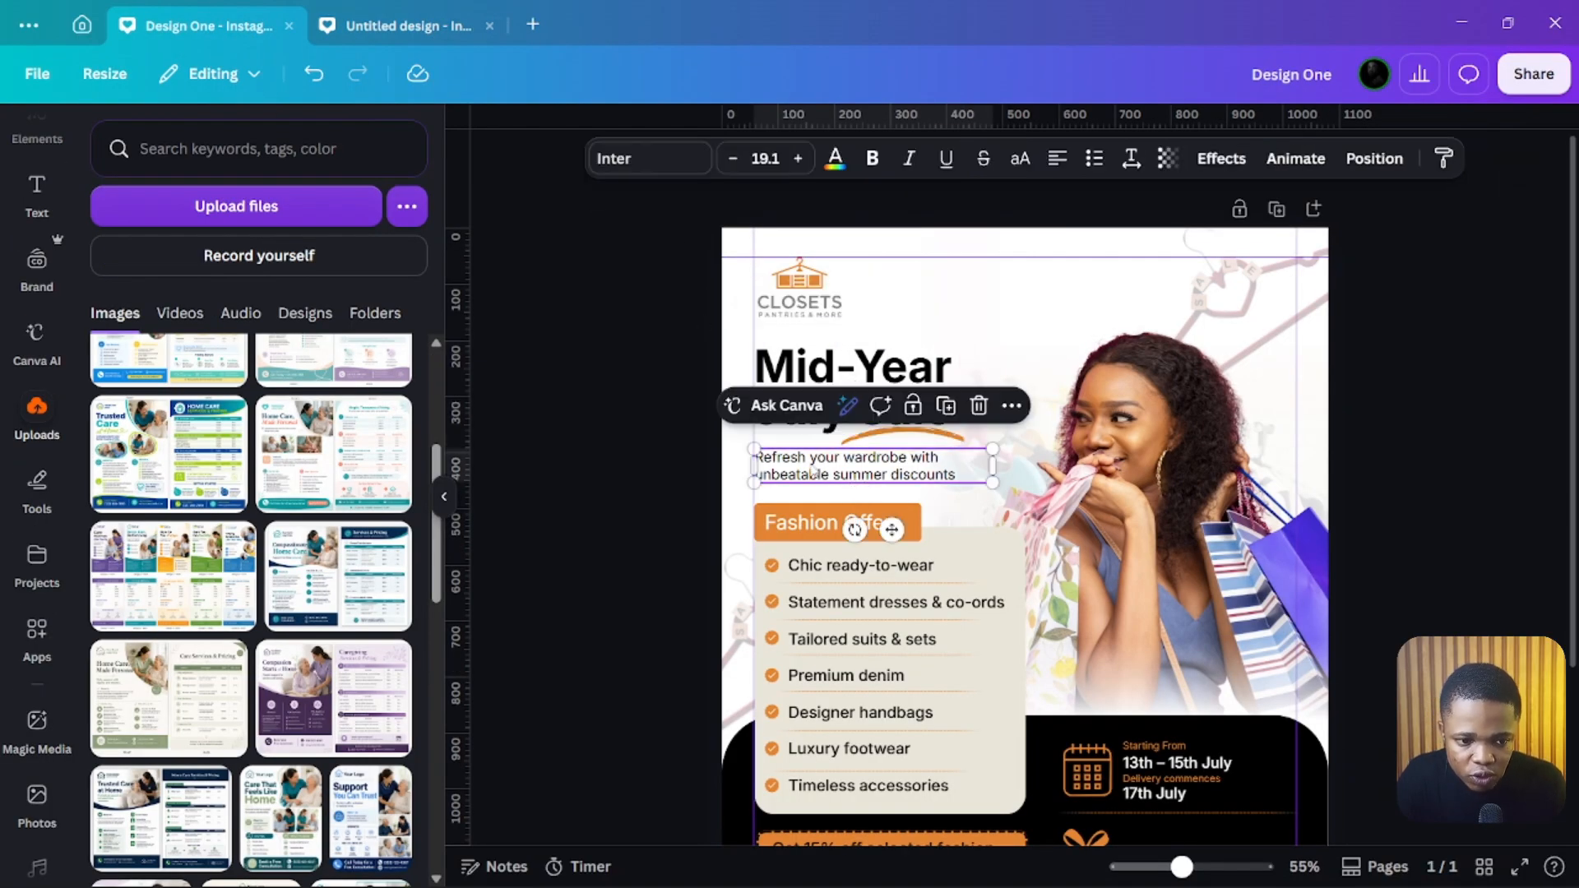
click(363, 25)
click(888, 418)
key(ctrl+v)
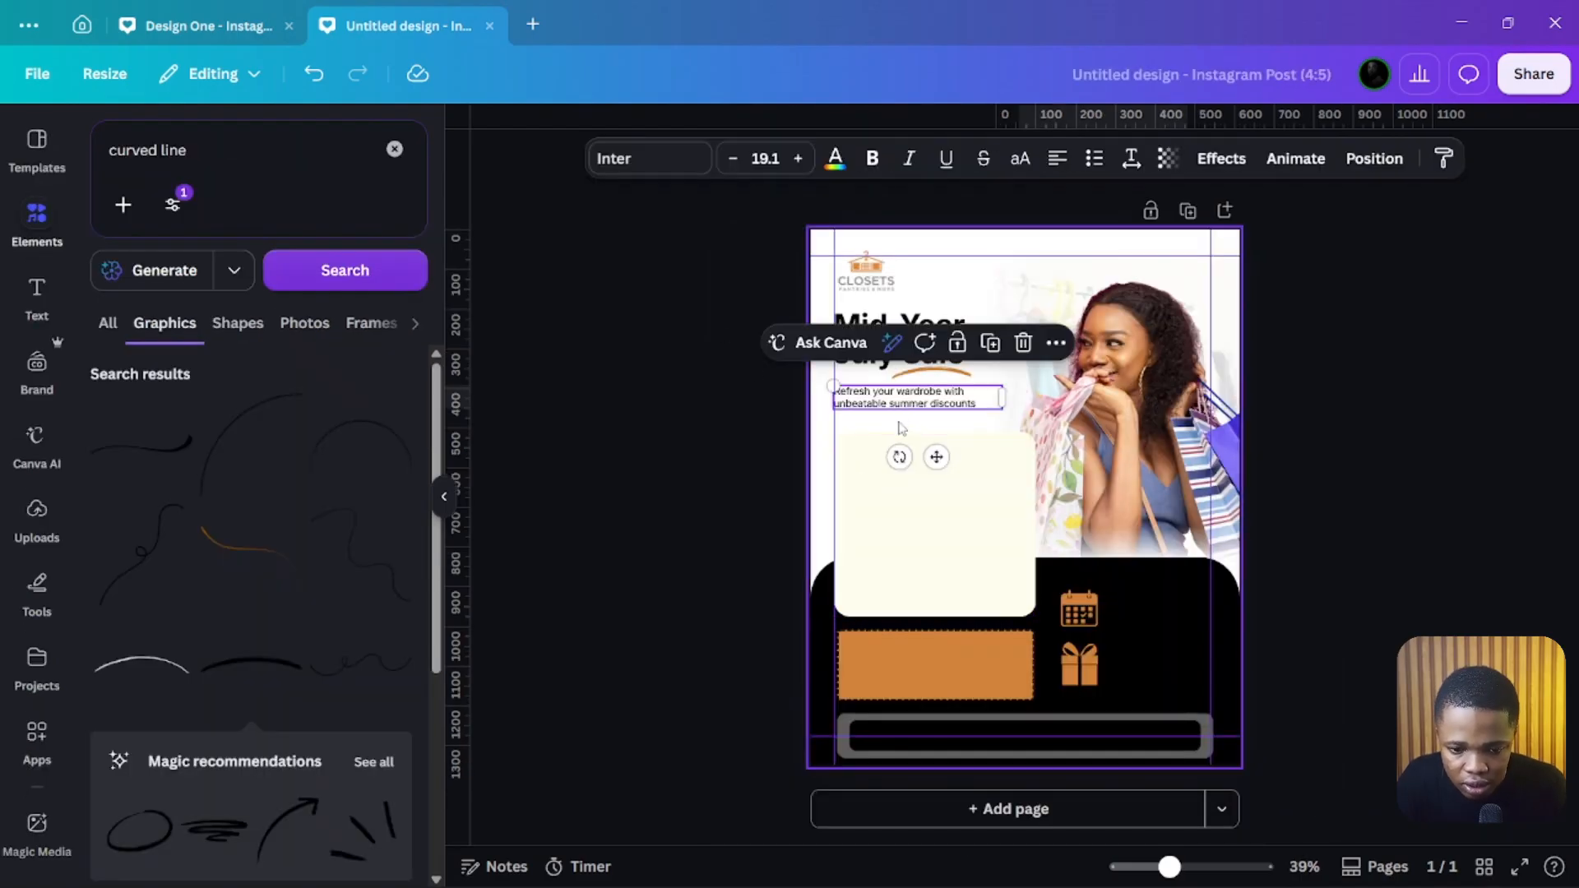
Step: Position the subtitle just below the headline's curved line
click(773, 494)
click(847, 485)
drag(927, 434, 925, 425)
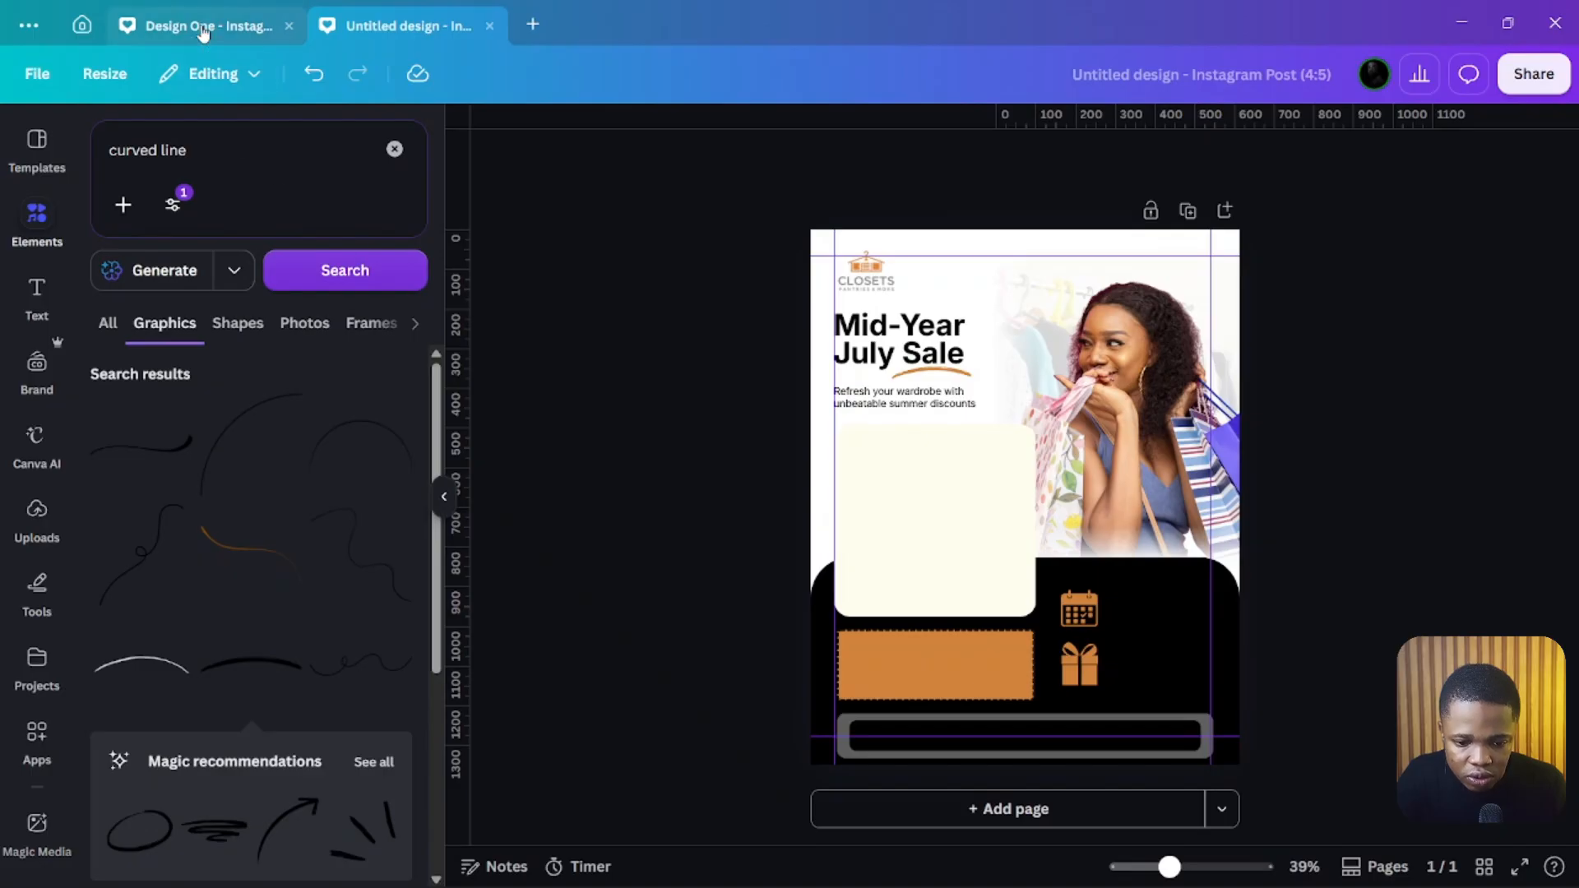
click(206, 25)
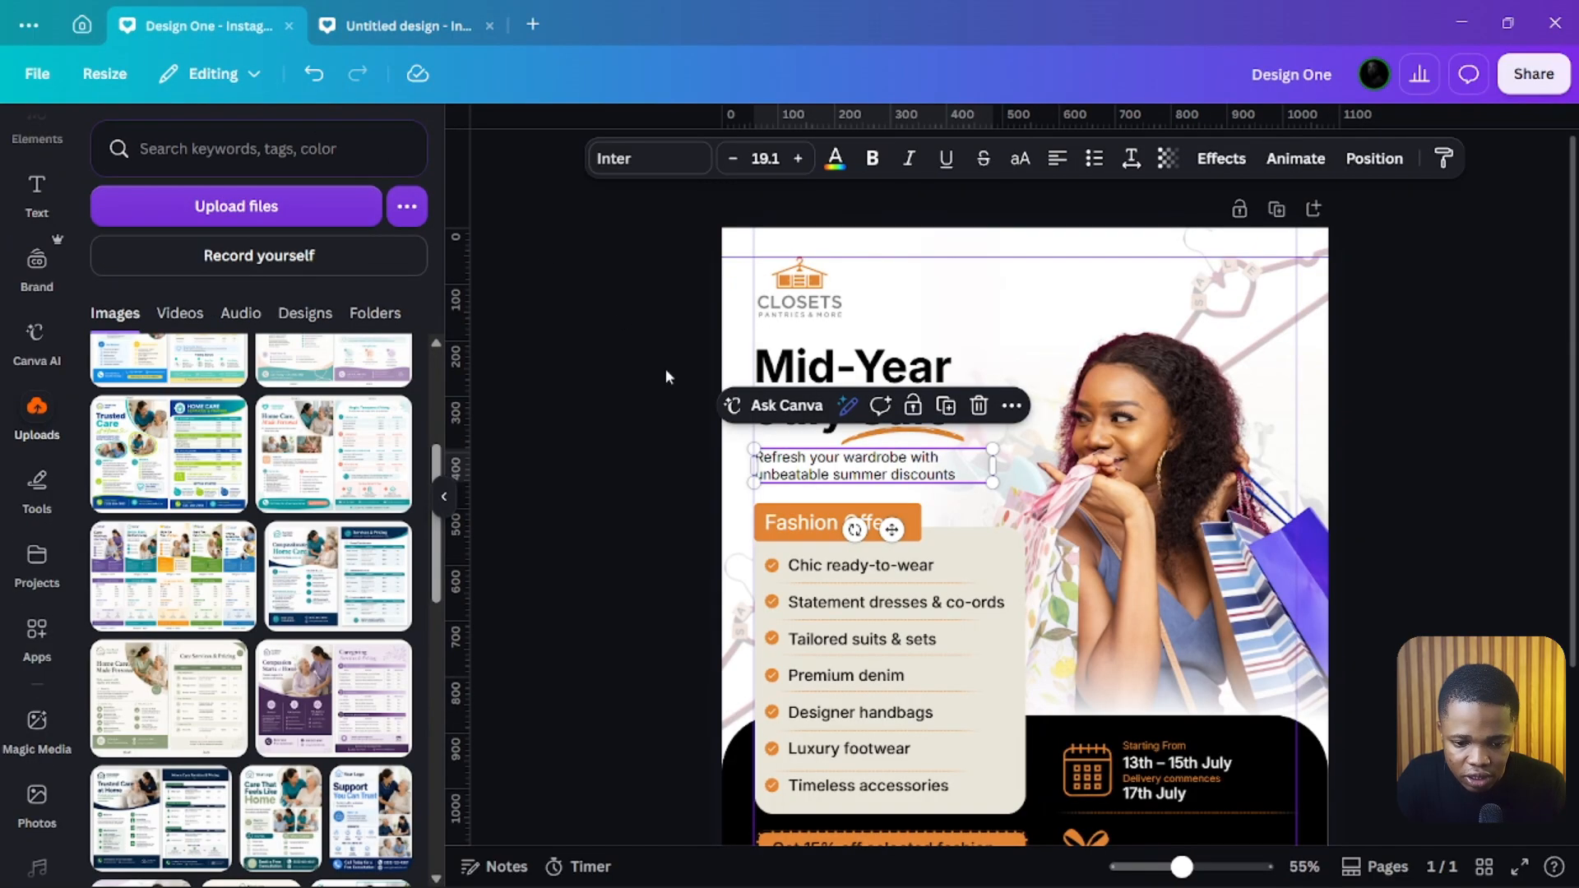
Step: Copy the 'Fashion Offers' label from the reference design and paste it into the new design
click(774, 523)
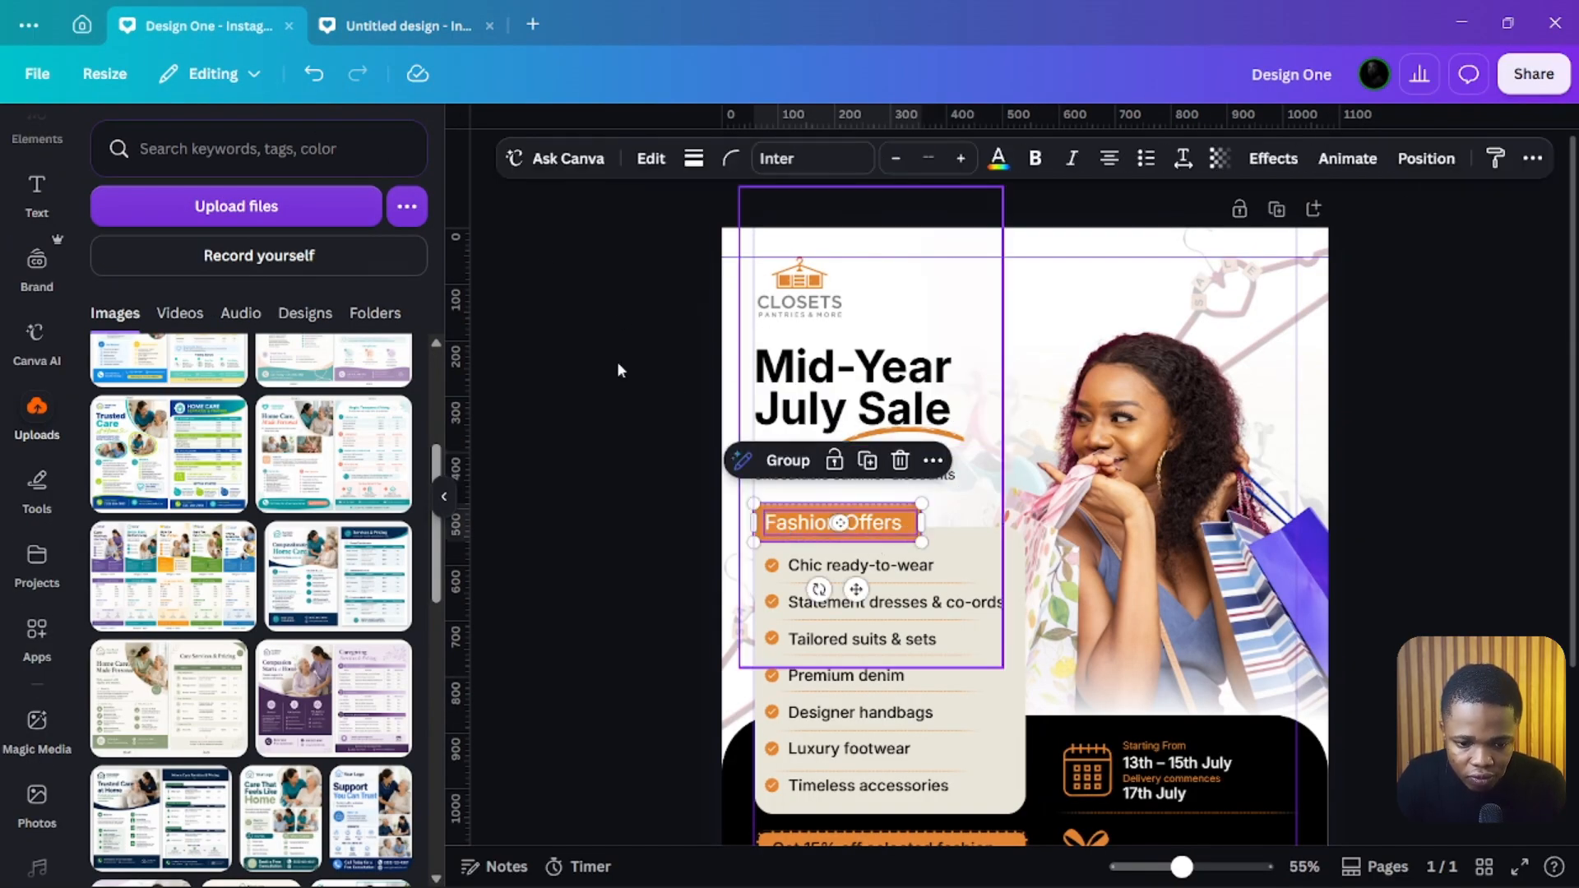
click(403, 26)
key(ctrl+v)
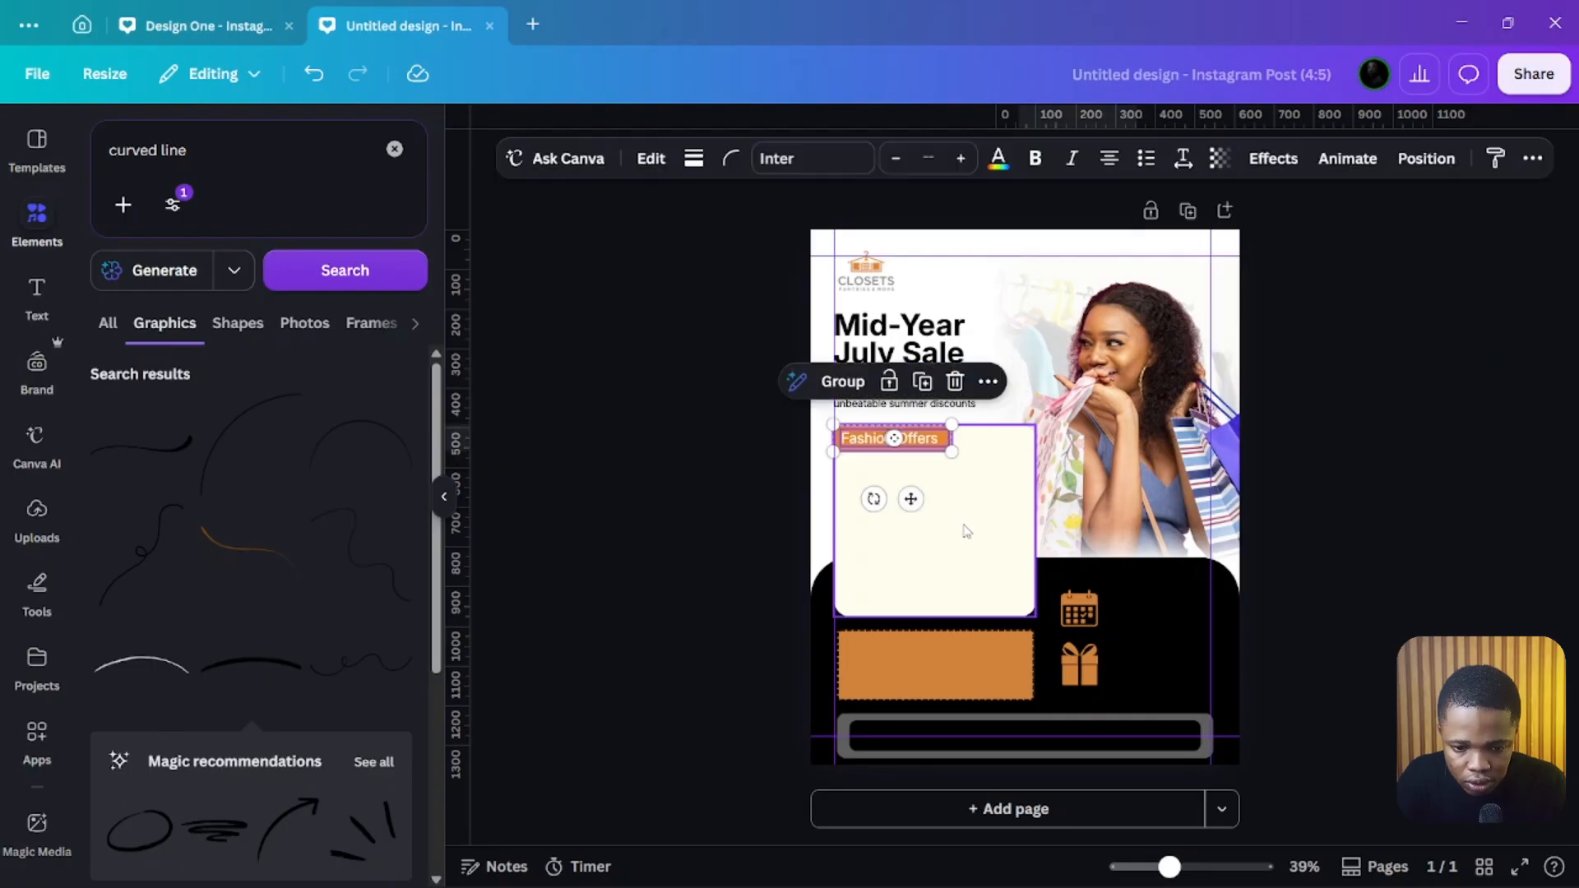
Step: Lower the cream panel's top edge slightly beneath the 'Fashion Offers' label
click(731, 492)
click(962, 493)
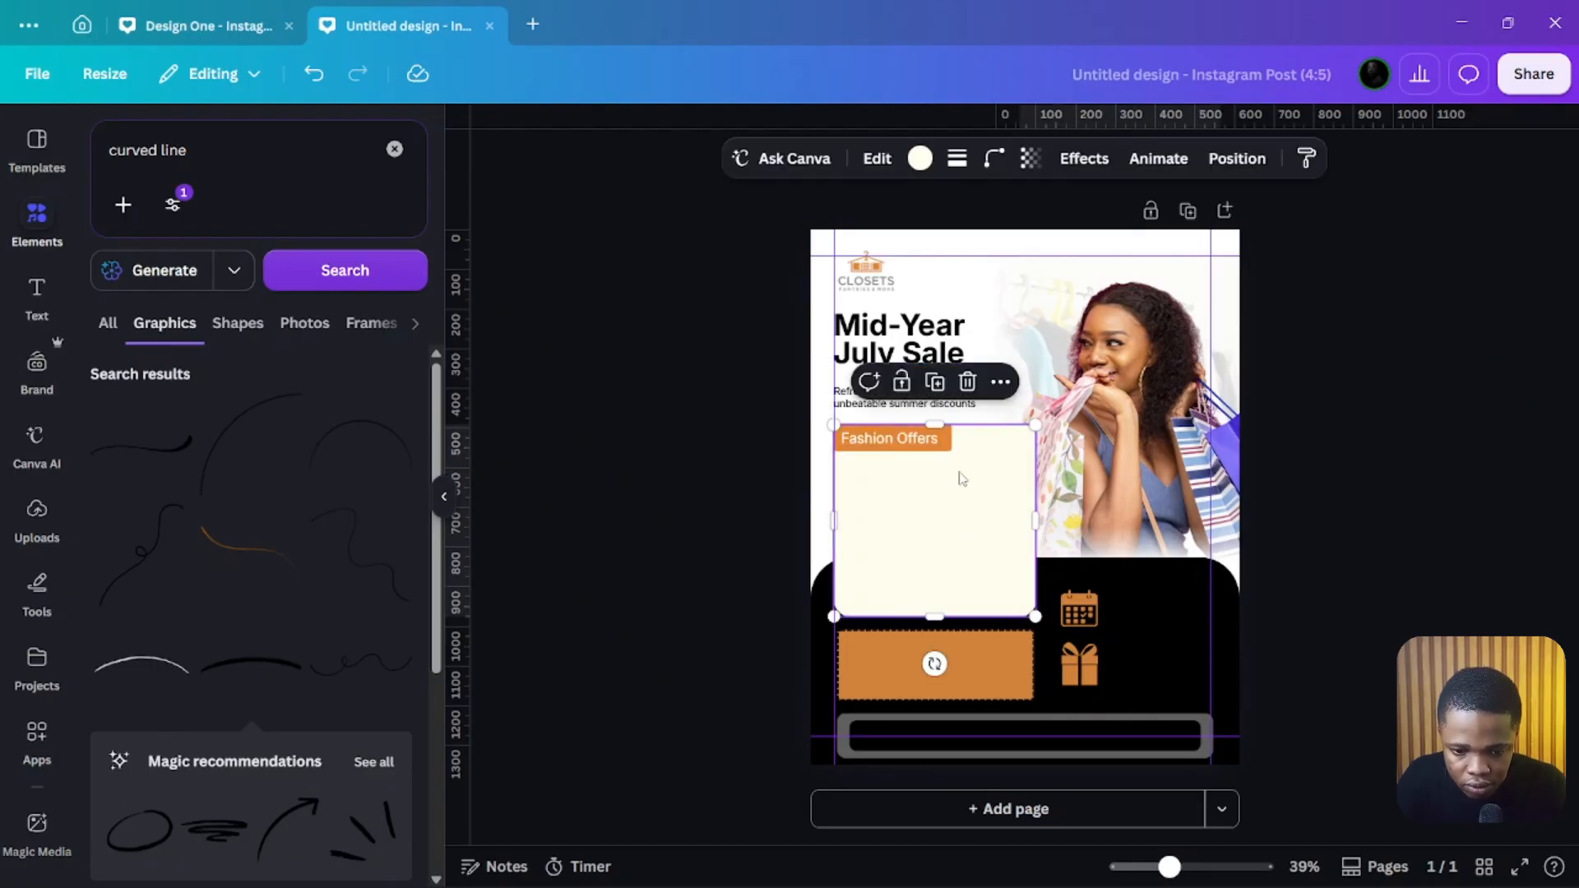
drag(932, 426, 934, 429)
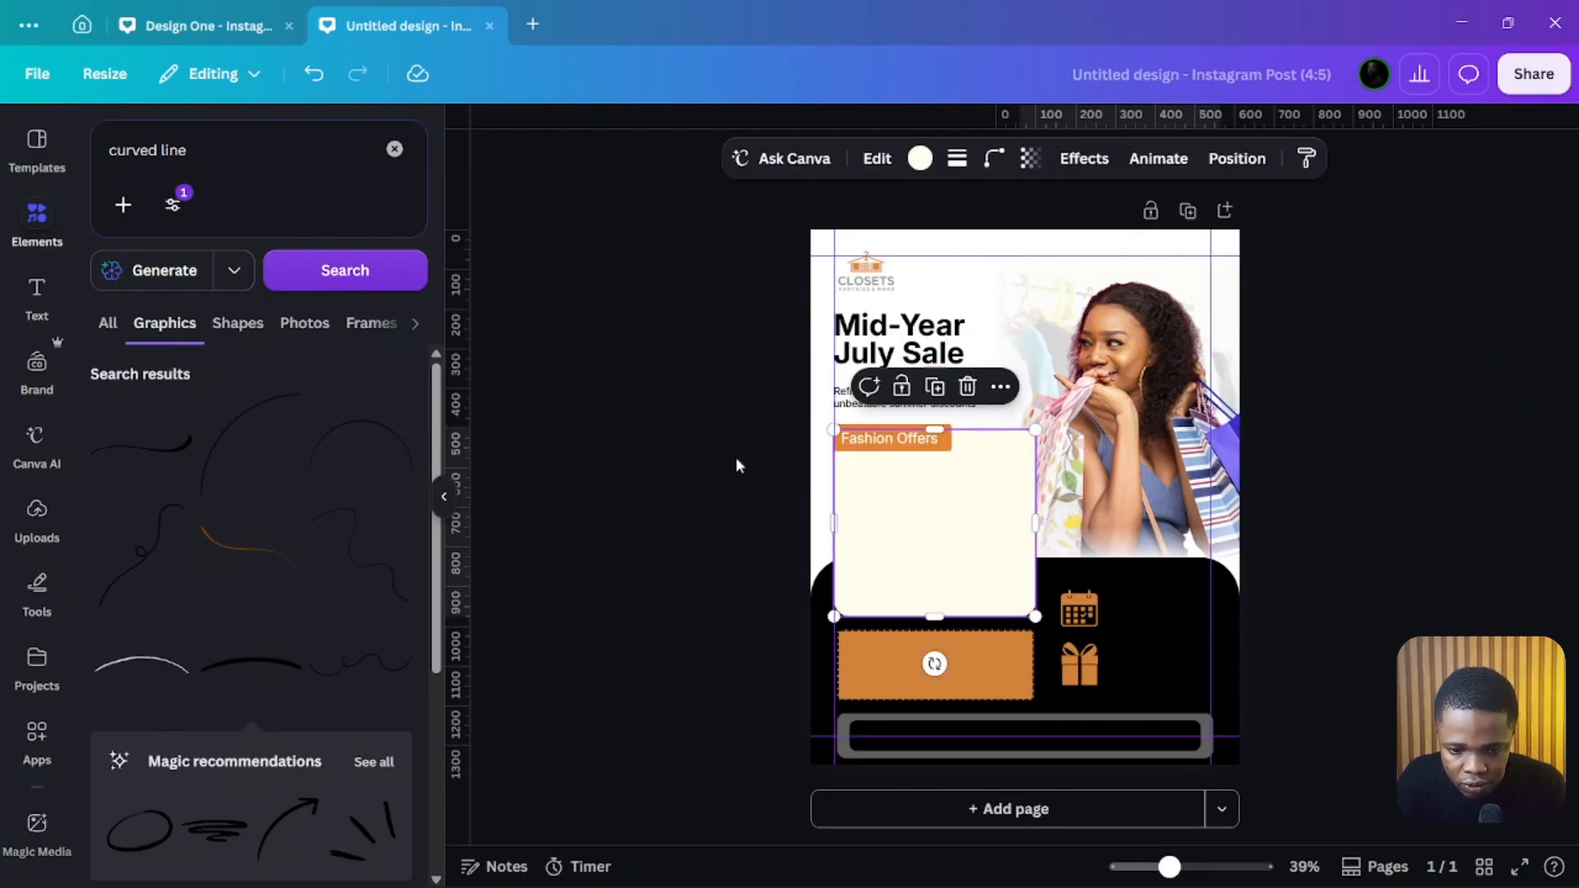
click(710, 457)
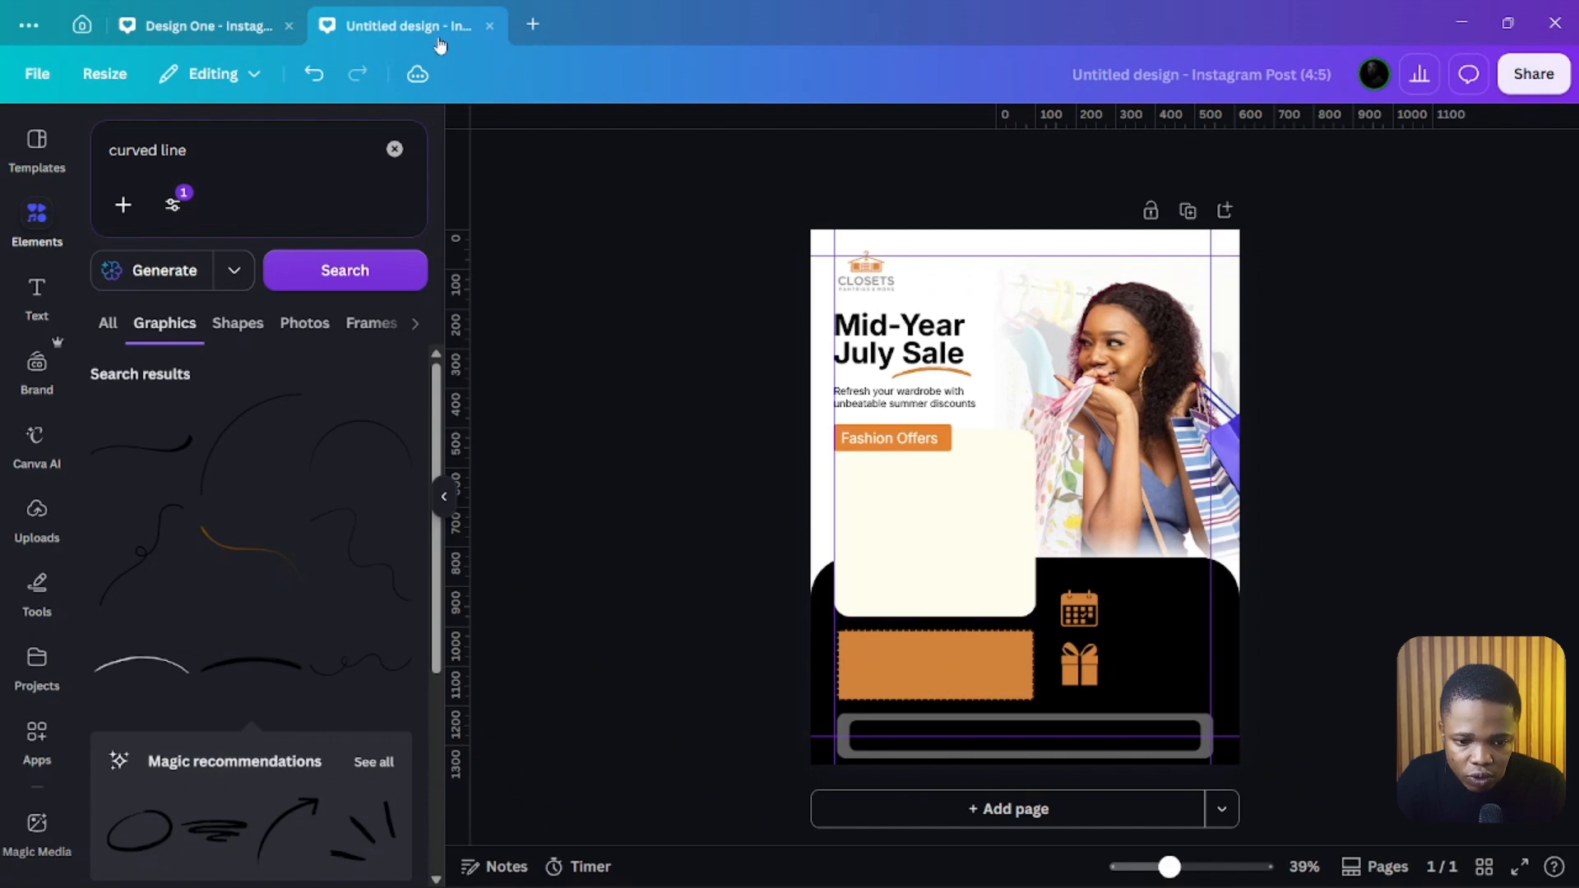
Step: Copy all seven checklist bullets and item texts from the reference design and paste them into the new design
click(218, 26)
click(785, 564)
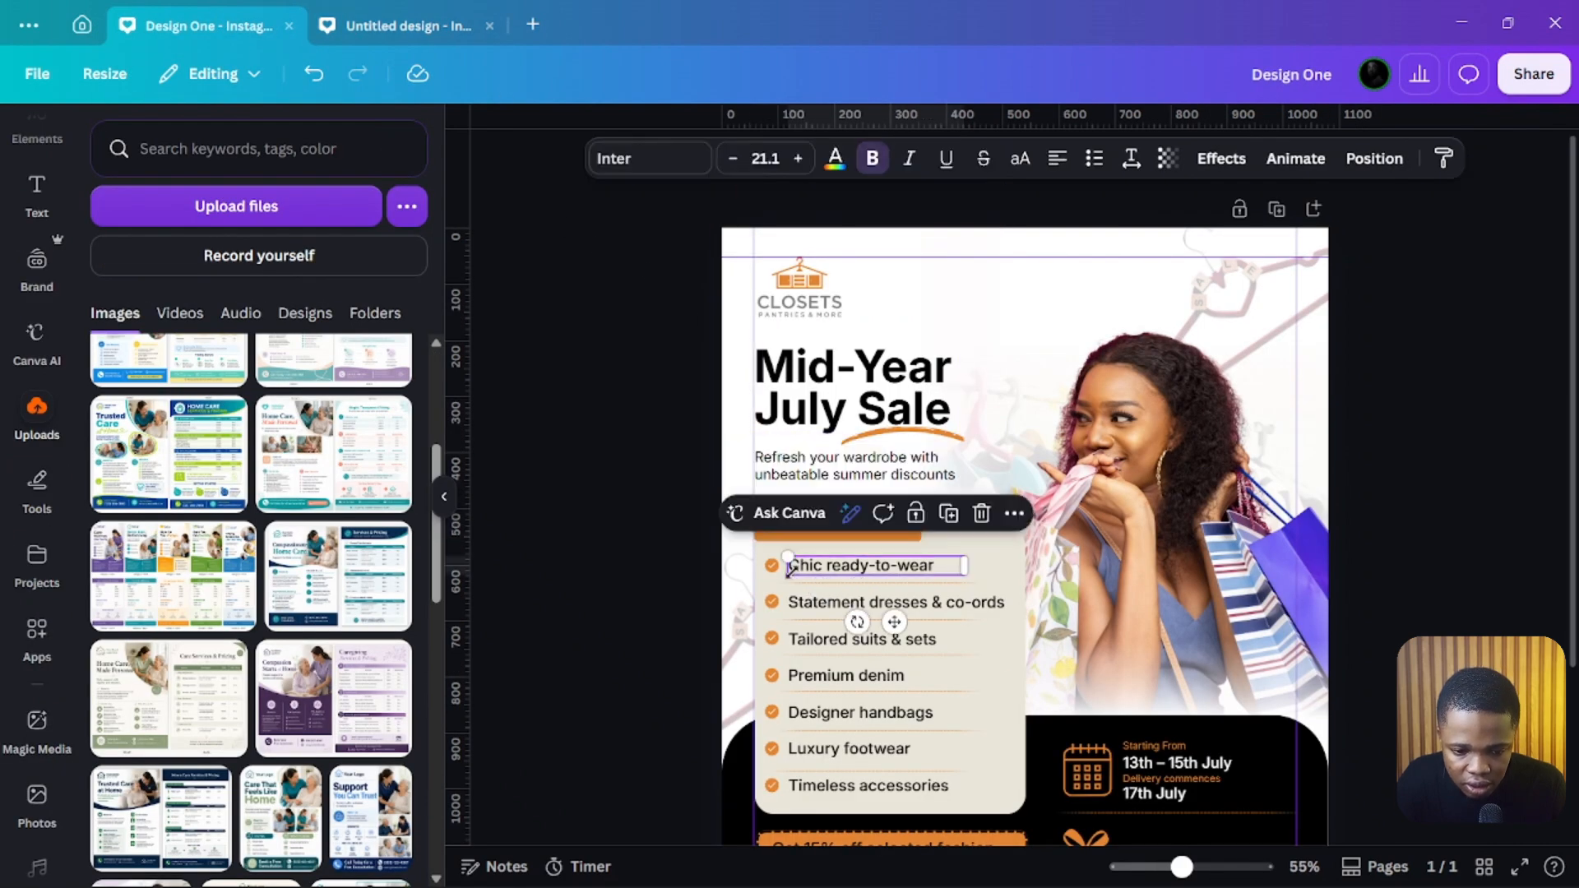
shift+click(771, 565)
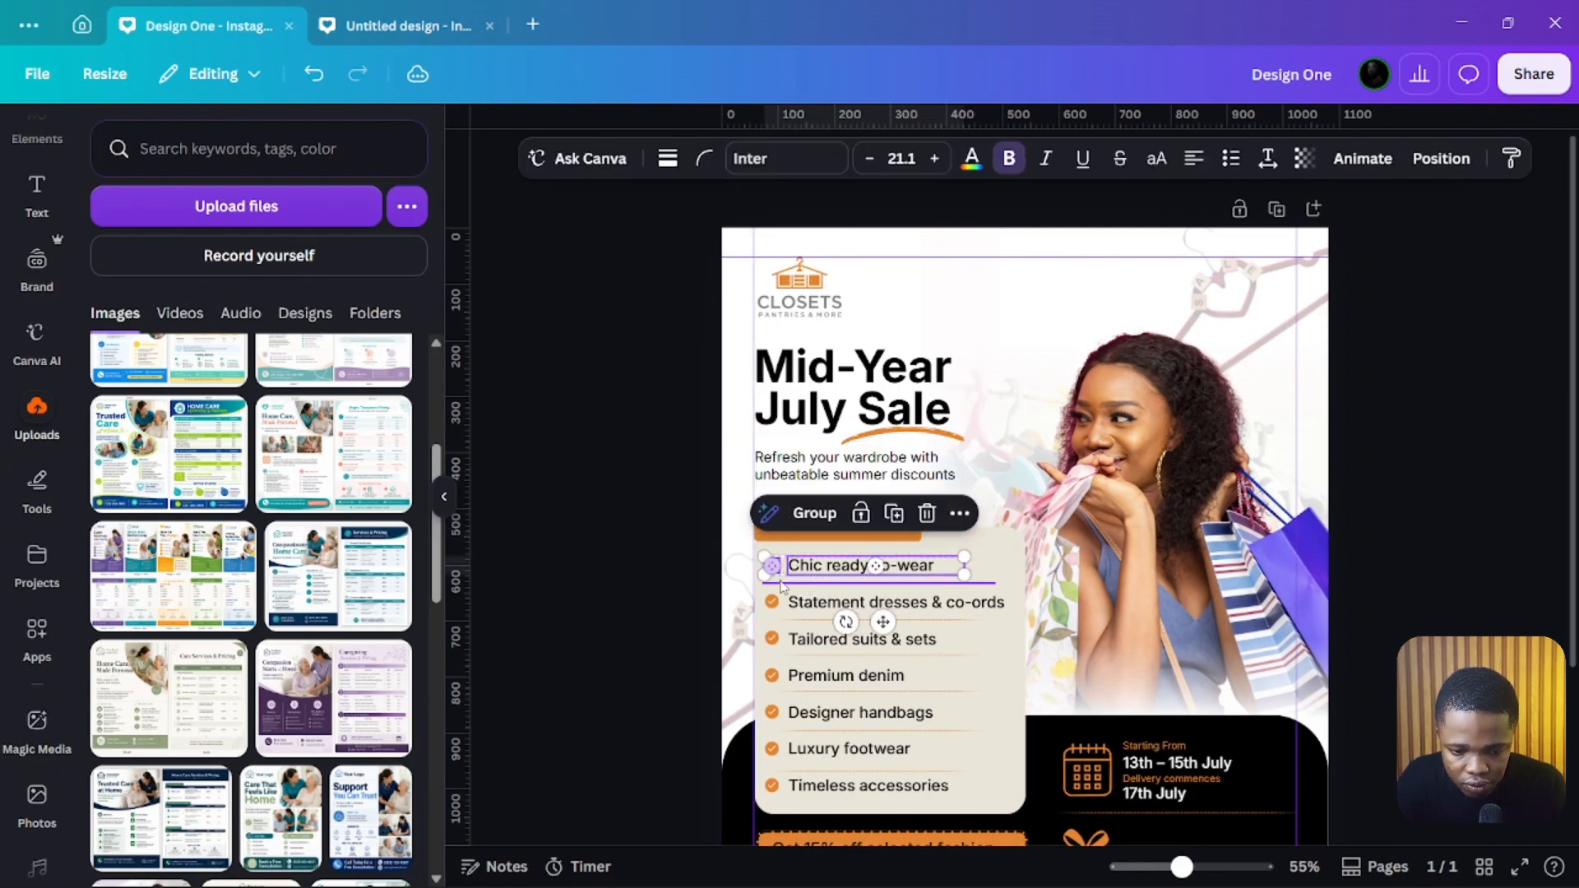
shift+click(774, 604)
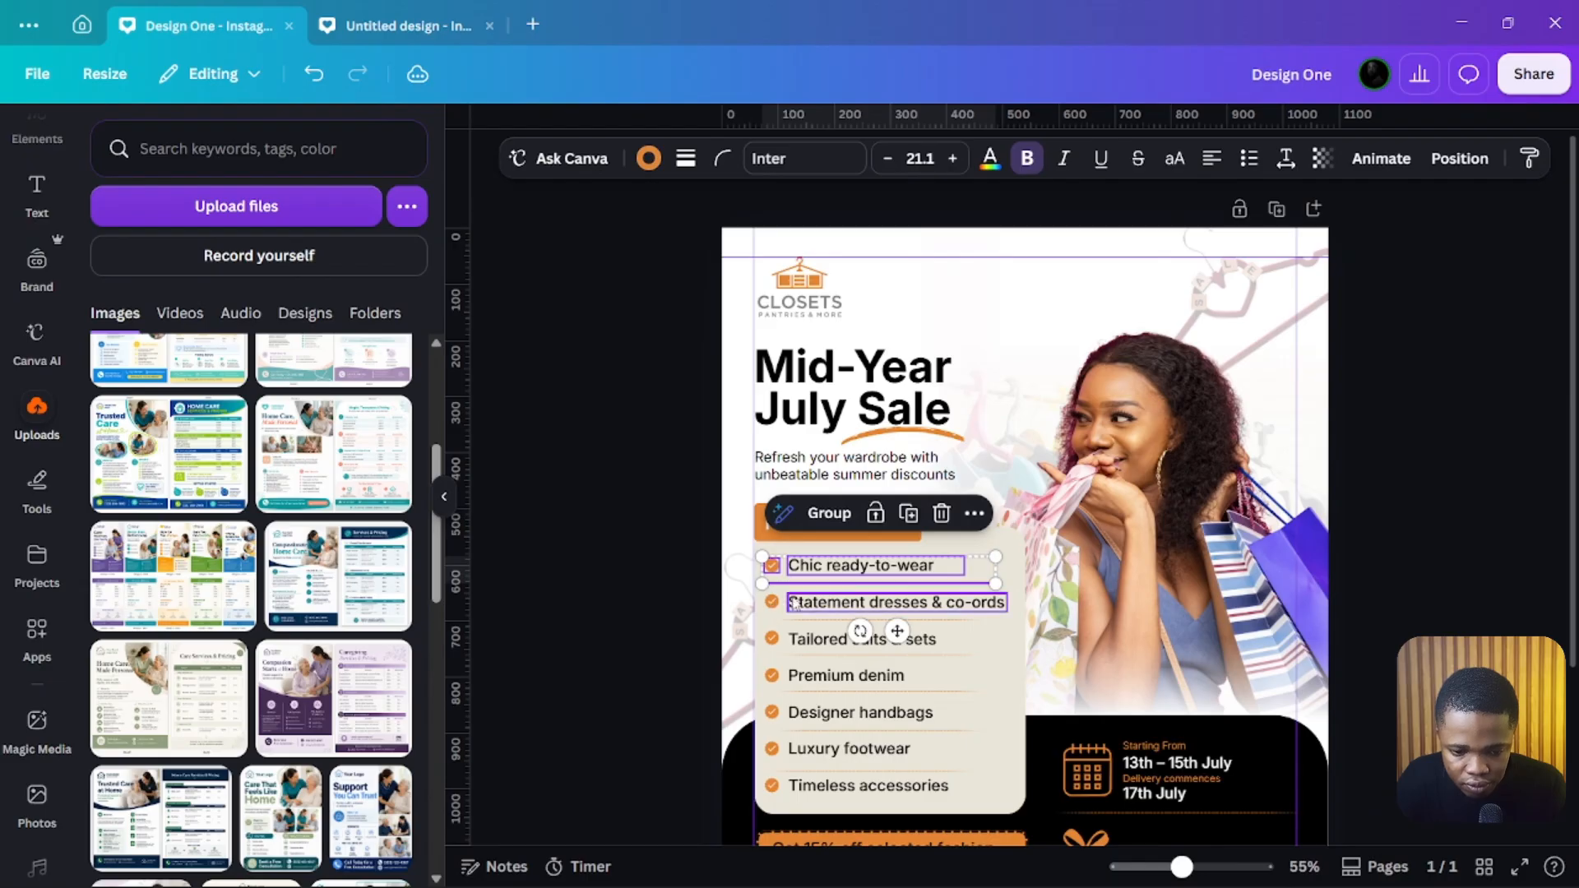
shift+click(773, 603)
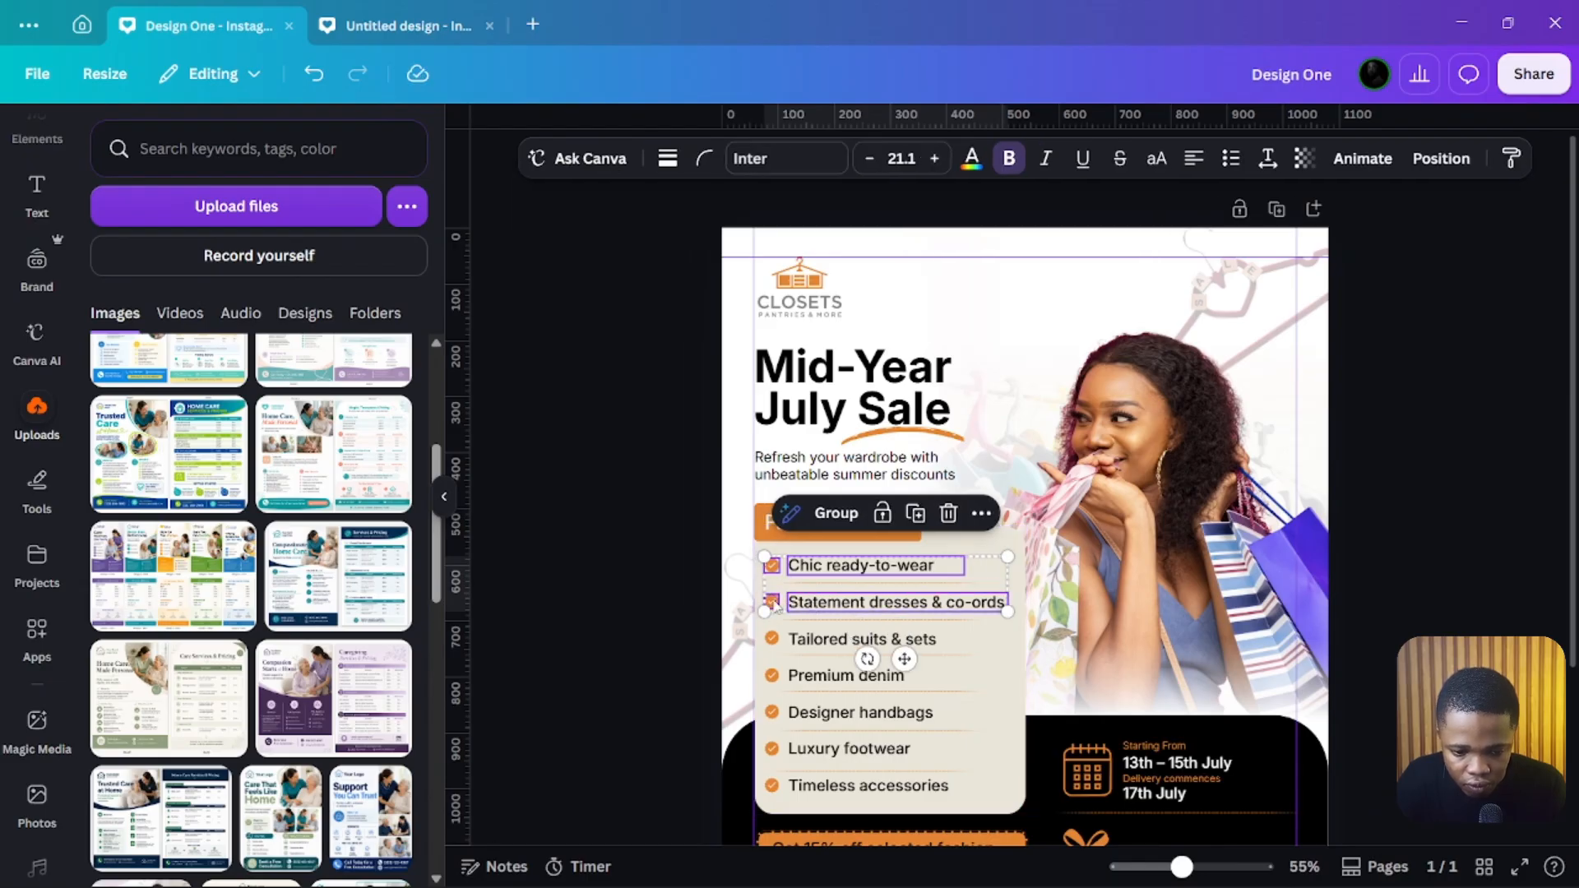
shift+click(774, 639)
shift+click(773, 639)
shift+click(777, 676)
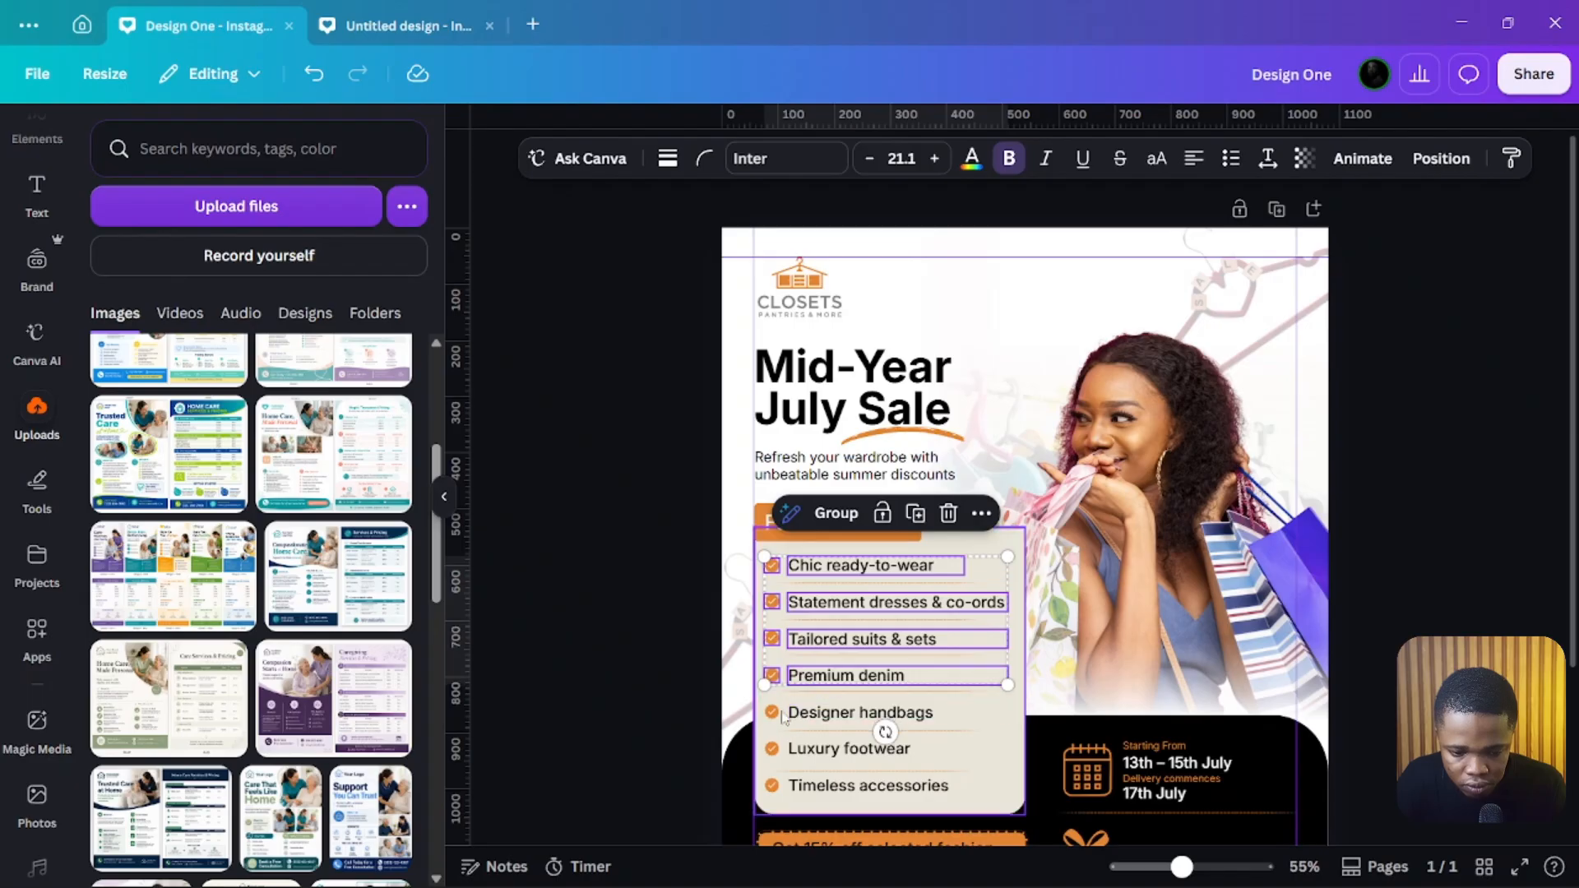
shift+click(804, 716)
shift+click(773, 712)
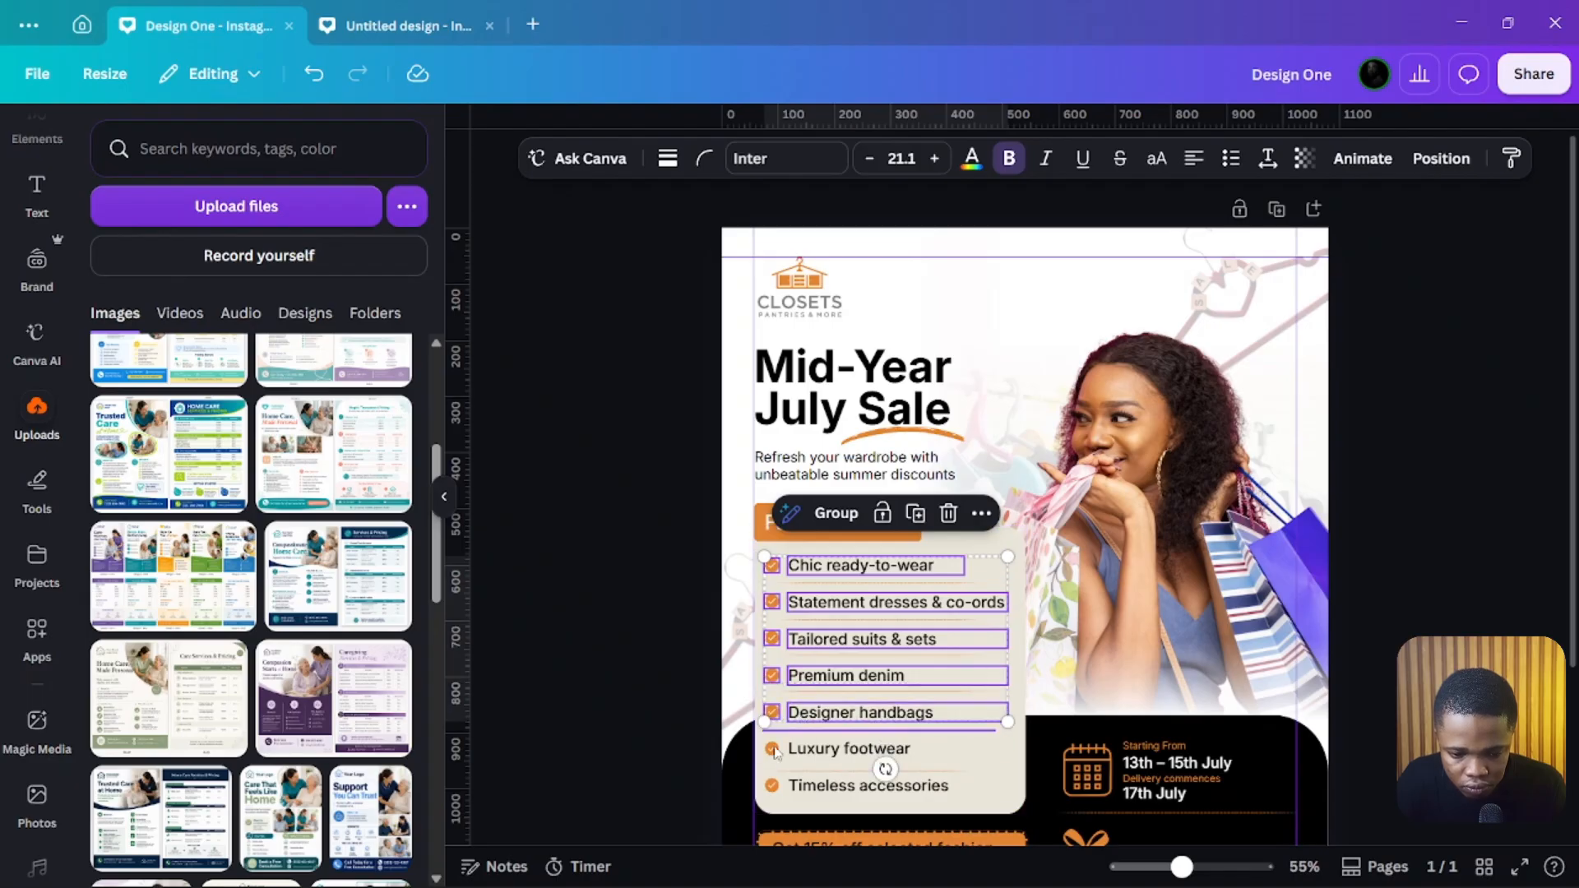
shift+click(774, 750)
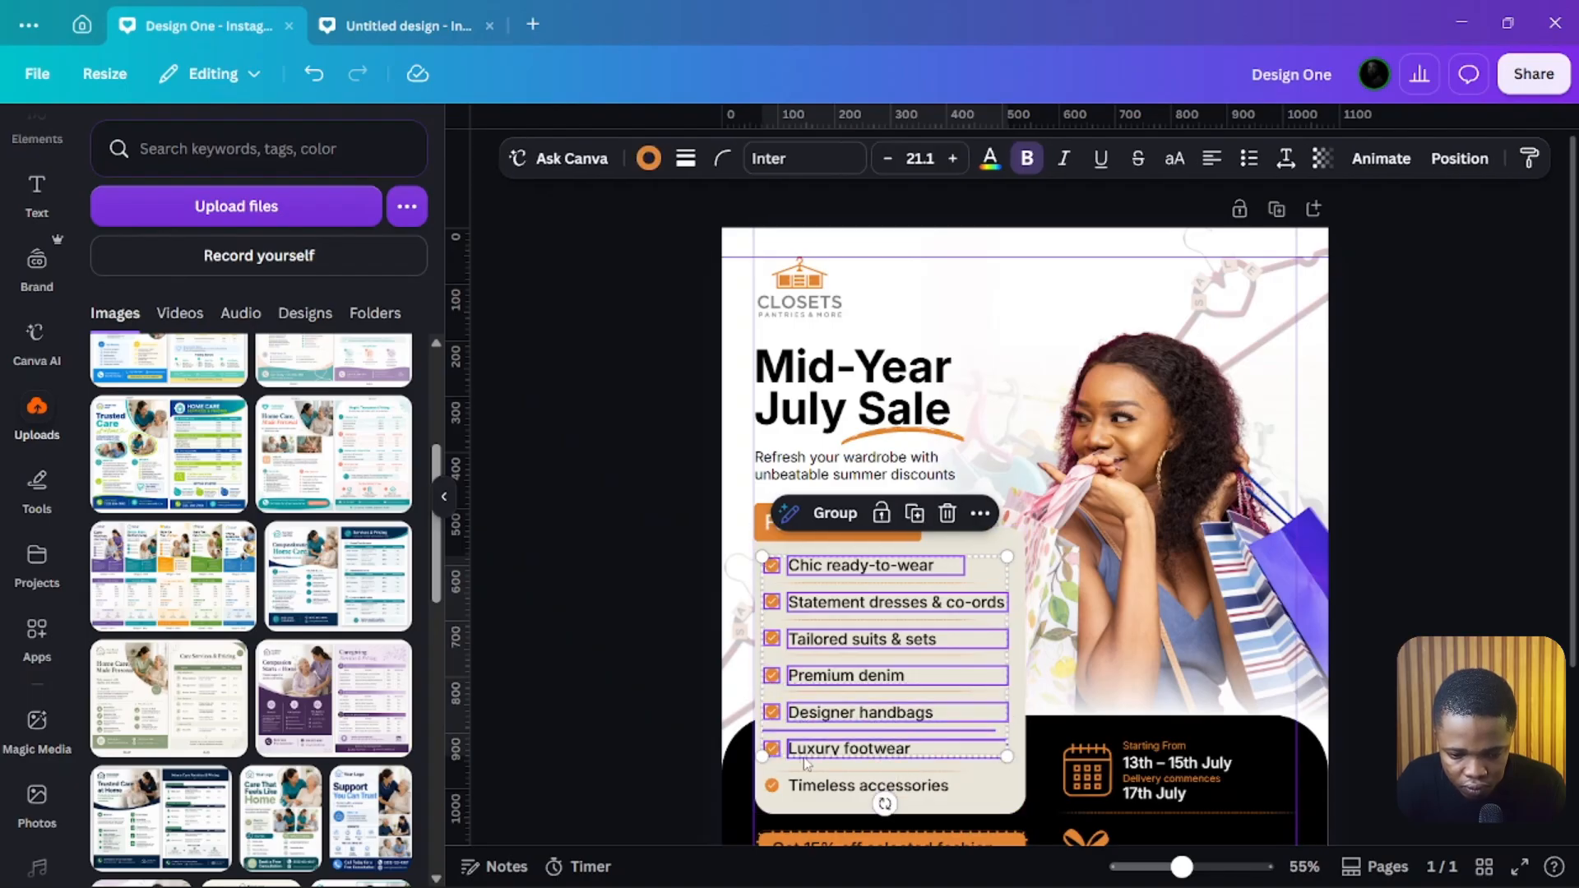
shift+click(773, 788)
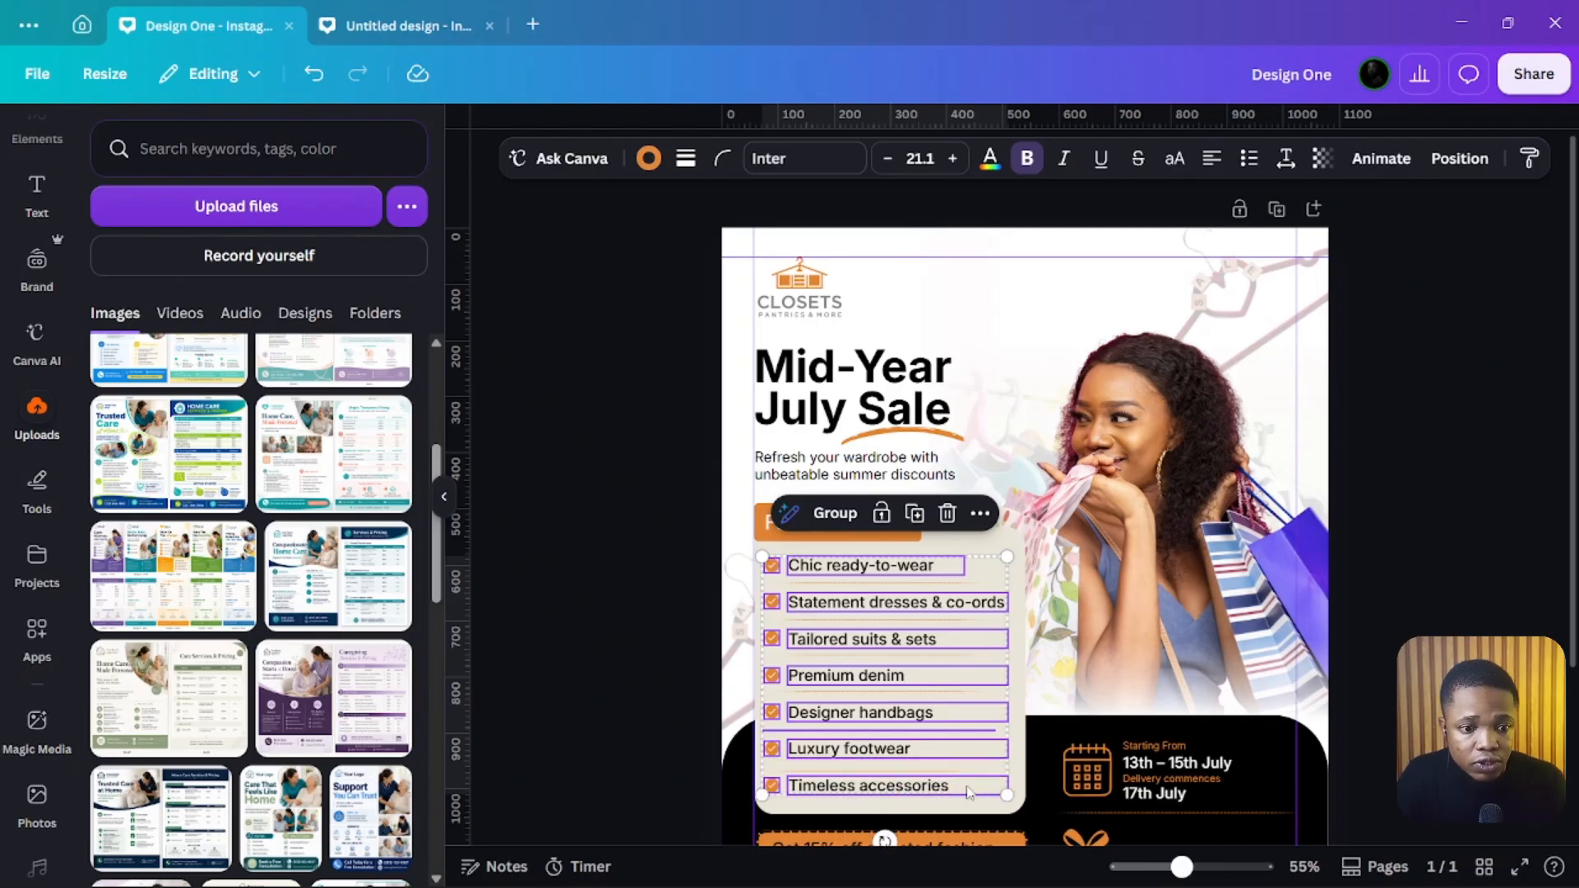
click(395, 25)
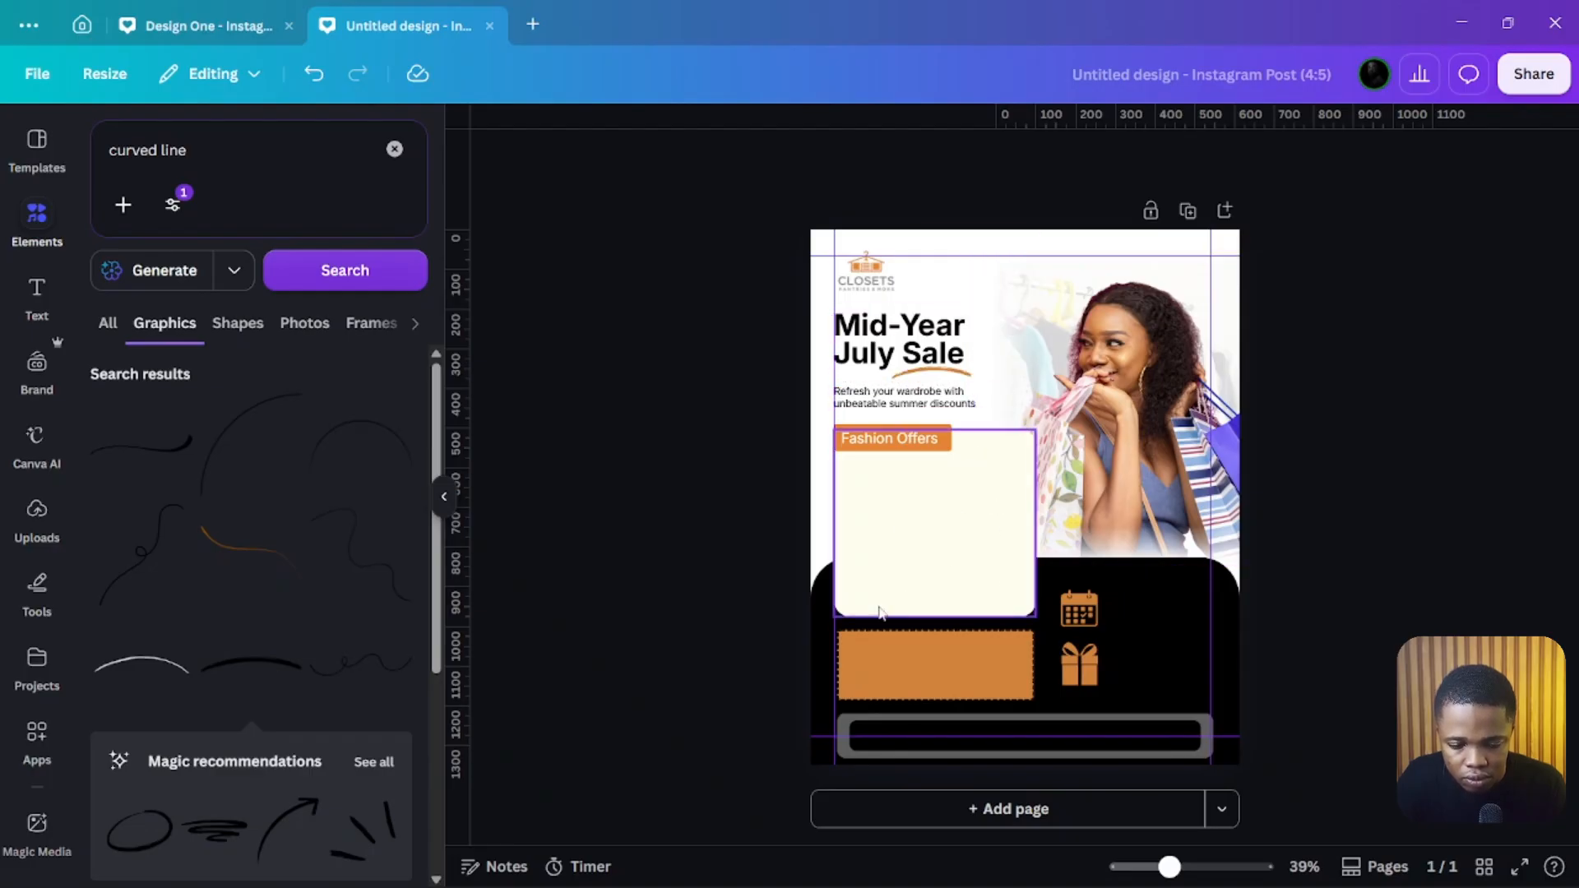
key(ctrl+v)
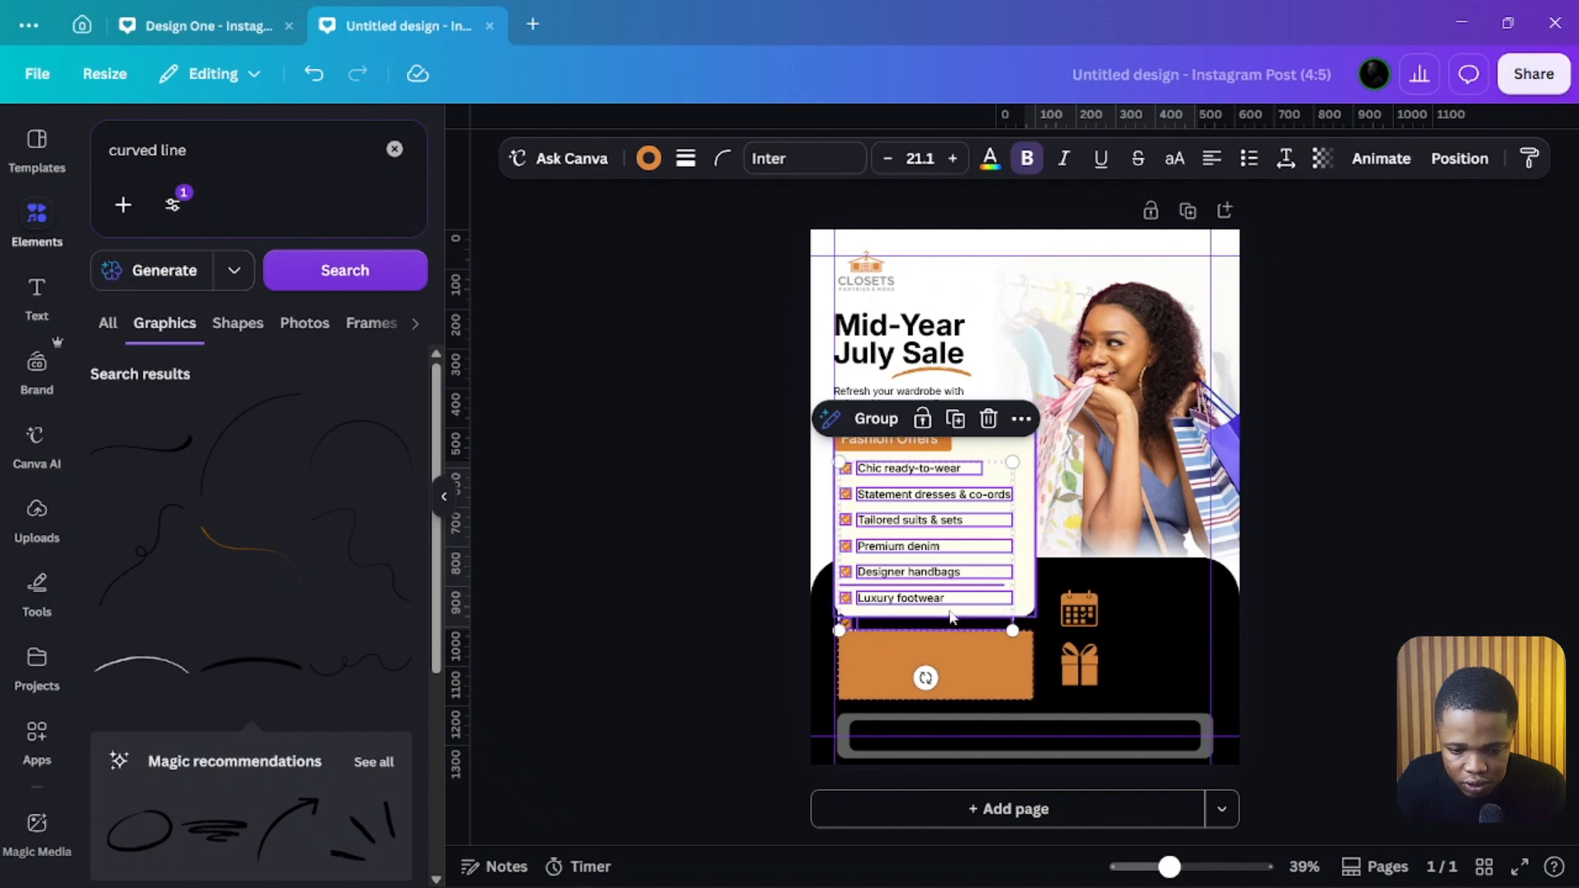
Step: Shrink the pasted checklist and move it into the cream panel below the label
drag(1013, 631, 1011, 596)
drag(950, 497, 1021, 437)
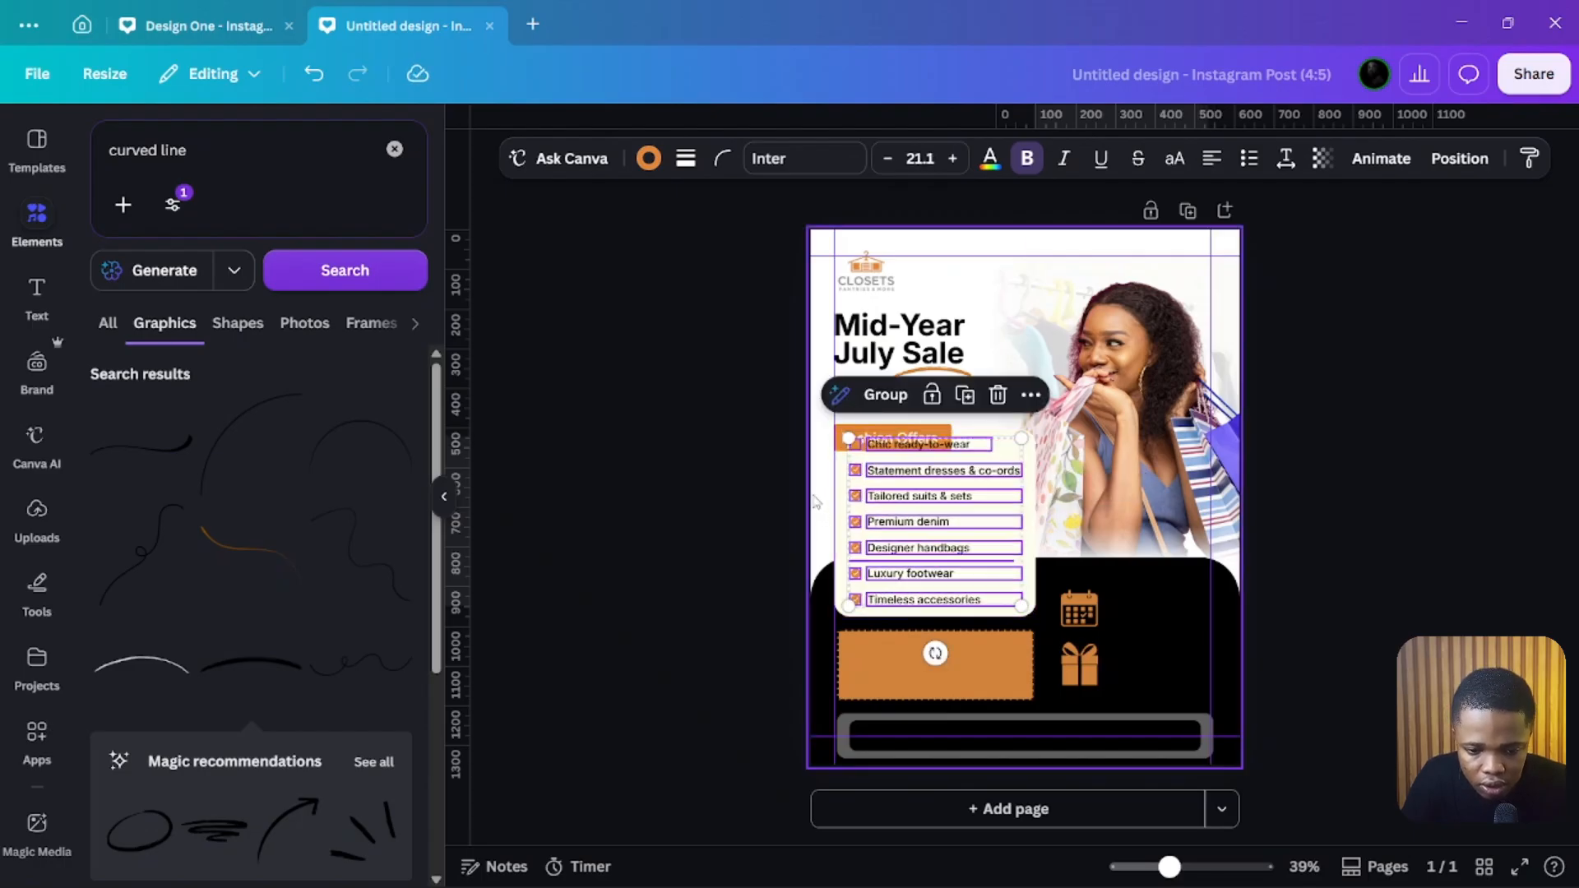
click(751, 475)
Step: Move the 'Fashion Offers' label up so it sits on the cream panel's top edge
scroll(919, 505, up, 4)
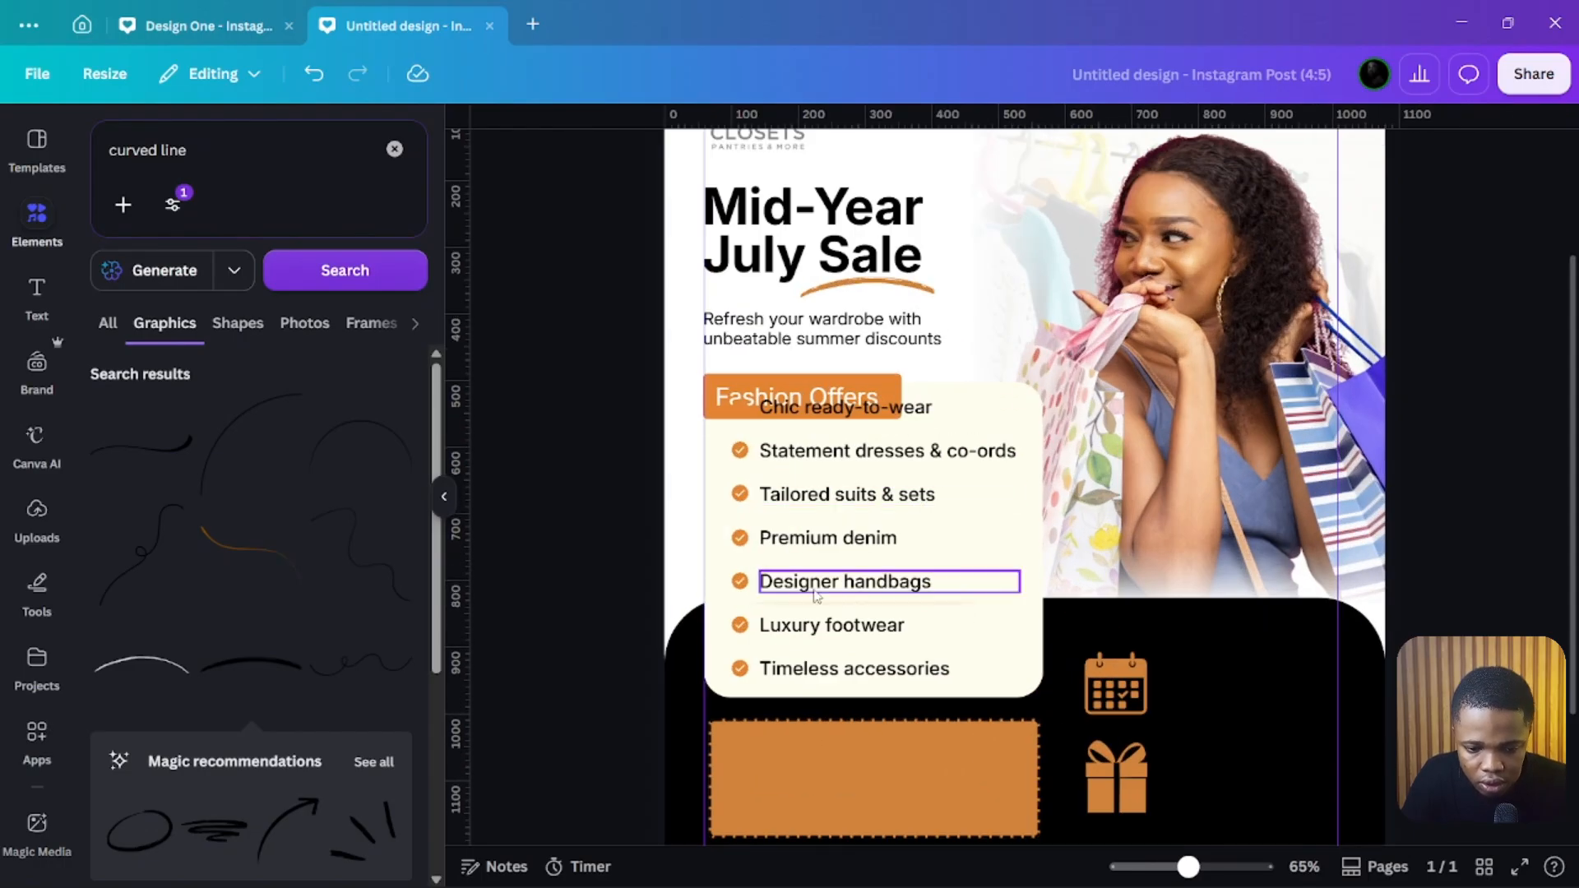
click(758, 611)
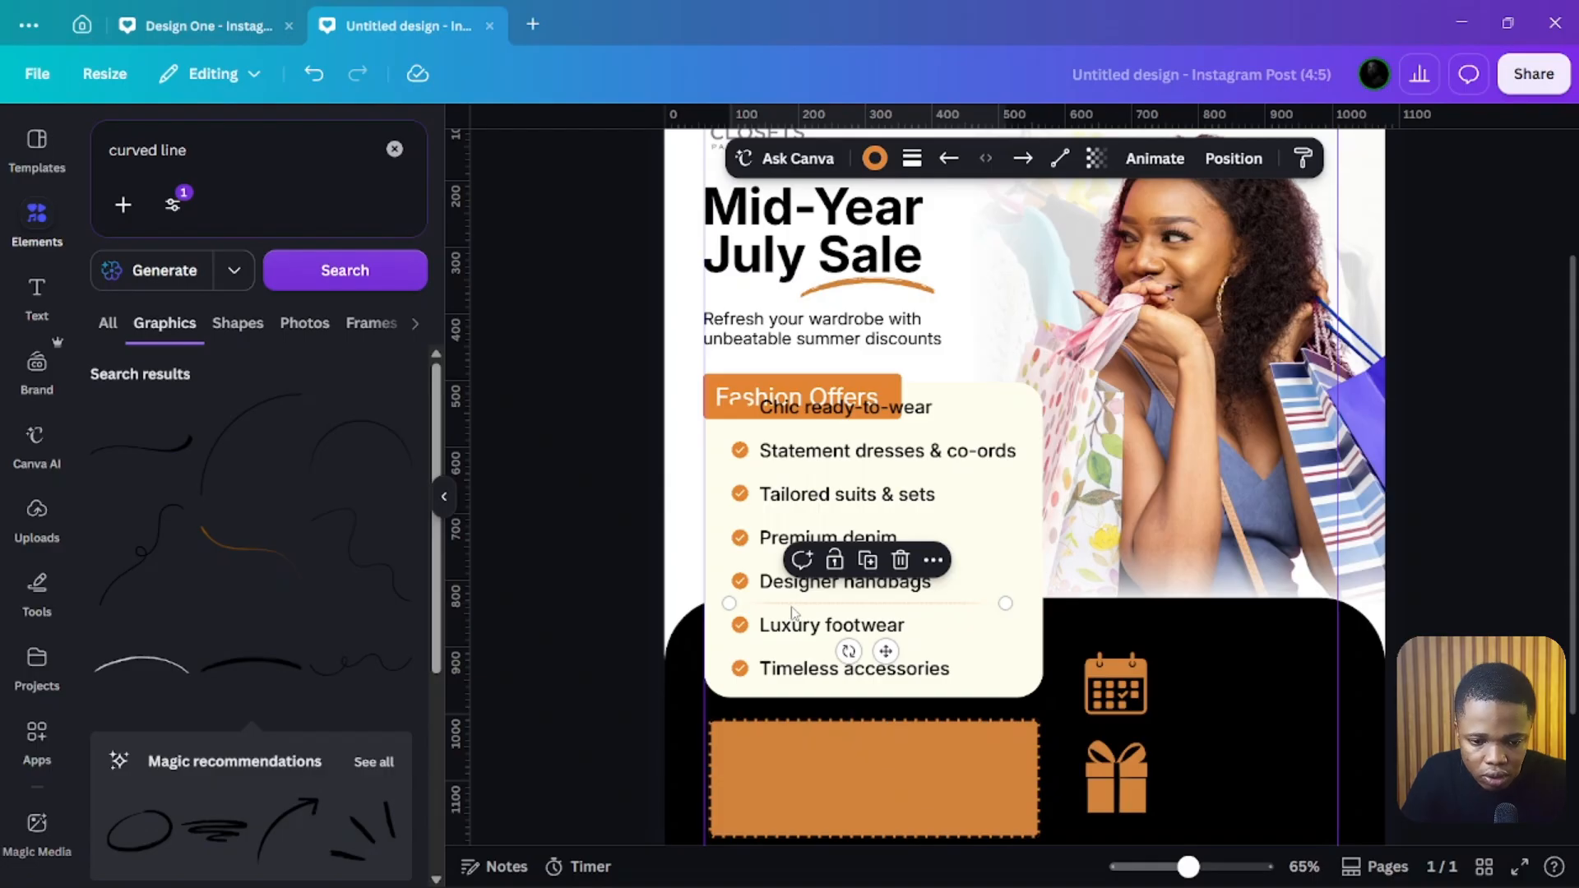
key(Escape)
click(707, 391)
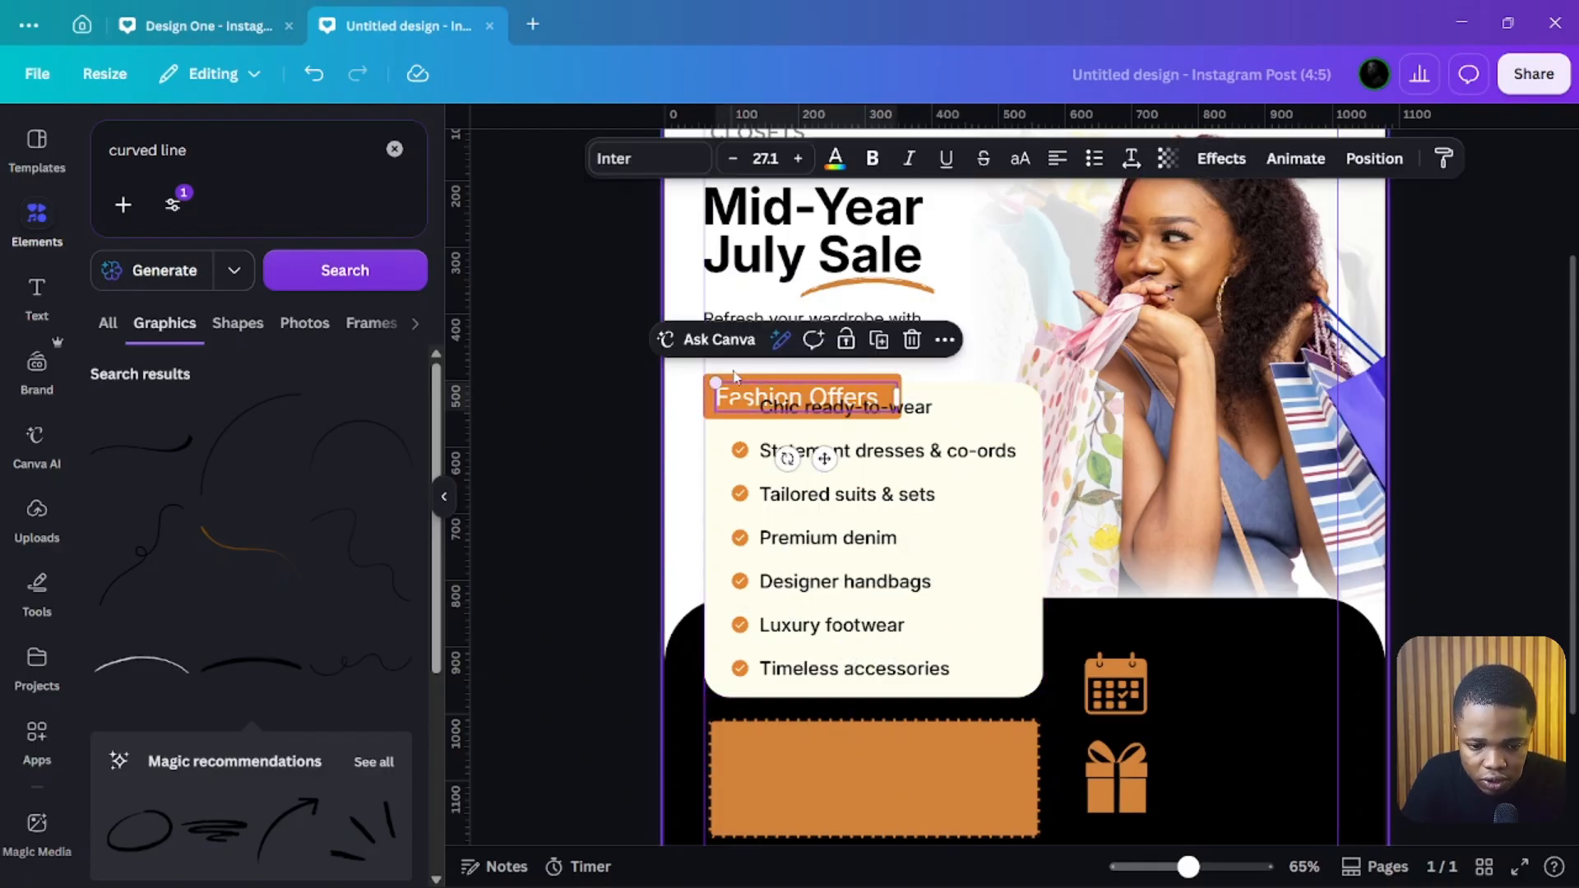
click(755, 387)
drag(765, 389, 773, 365)
click(786, 337)
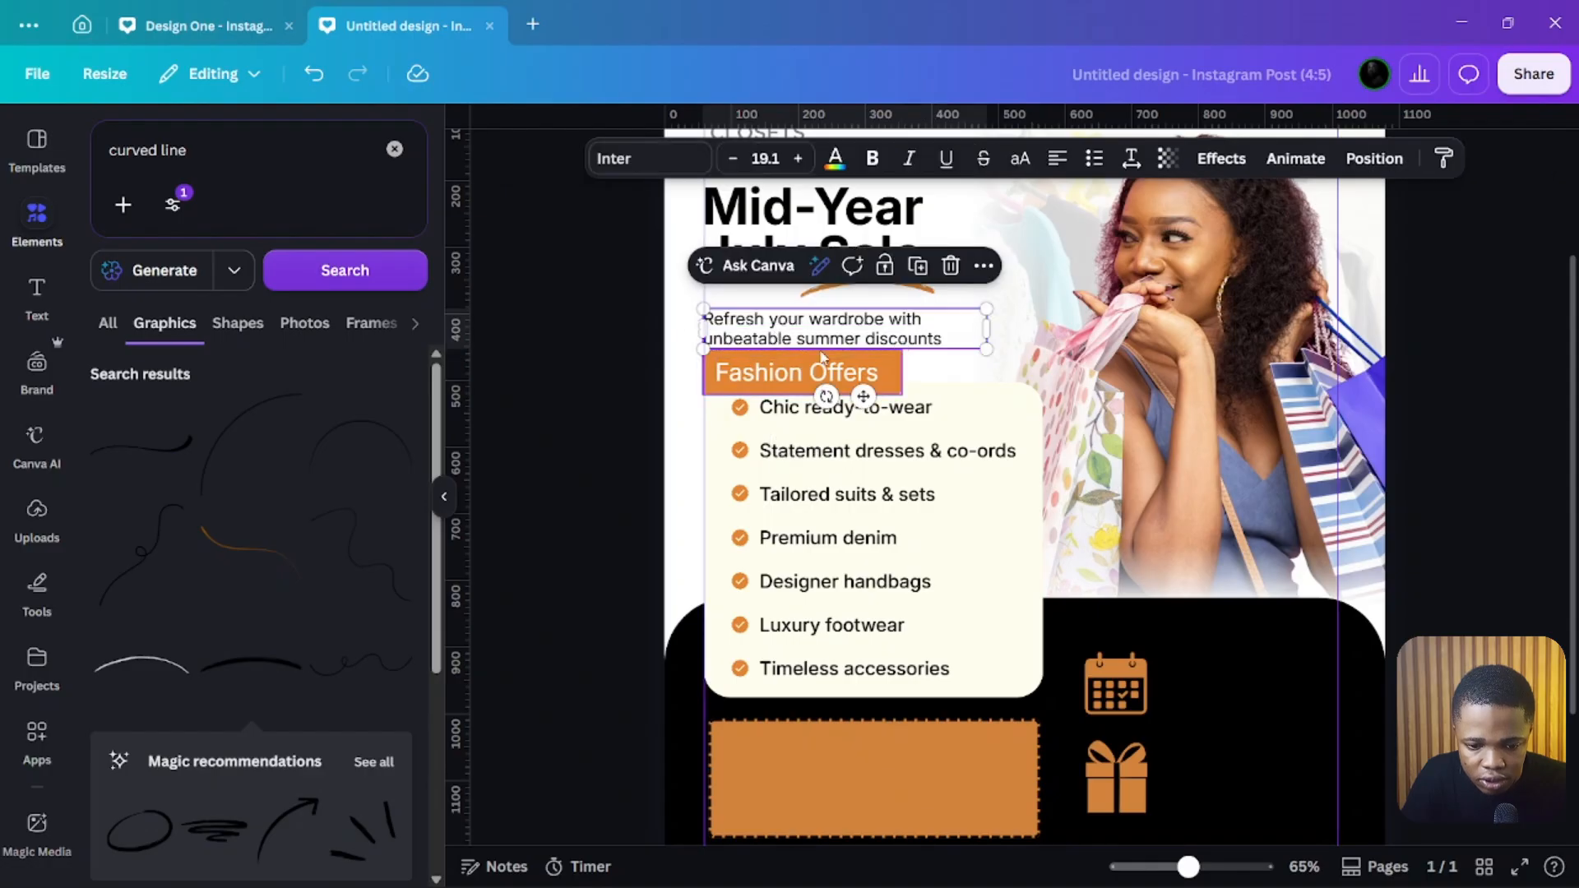
scroll(816, 374, up, 2)
drag(803, 505, 806, 489)
click(627, 569)
scroll(796, 419, down, 3)
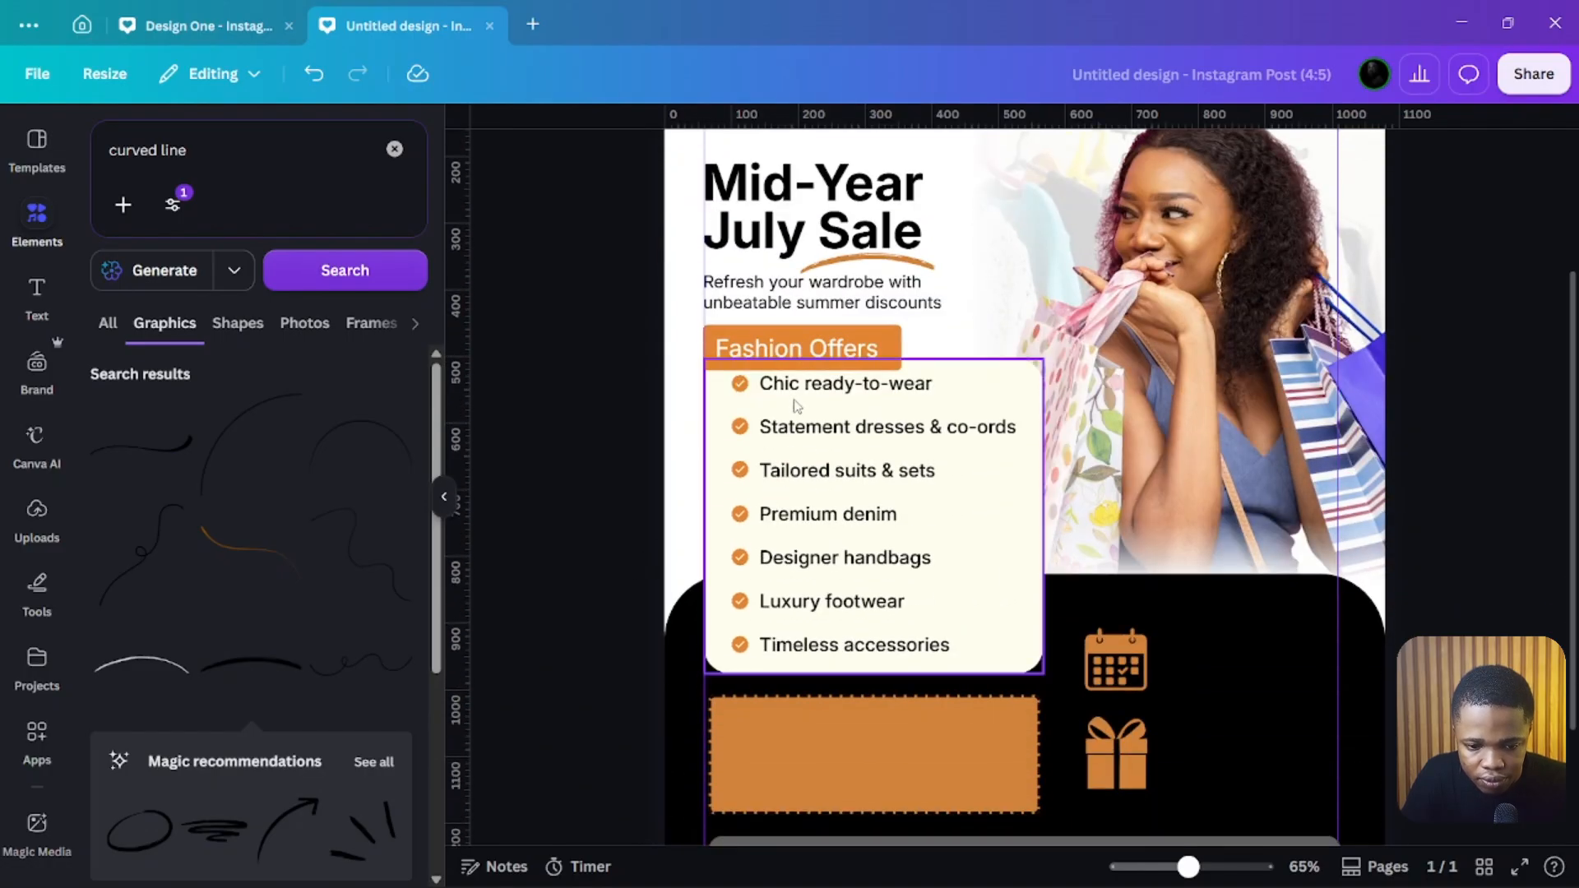
click(774, 392)
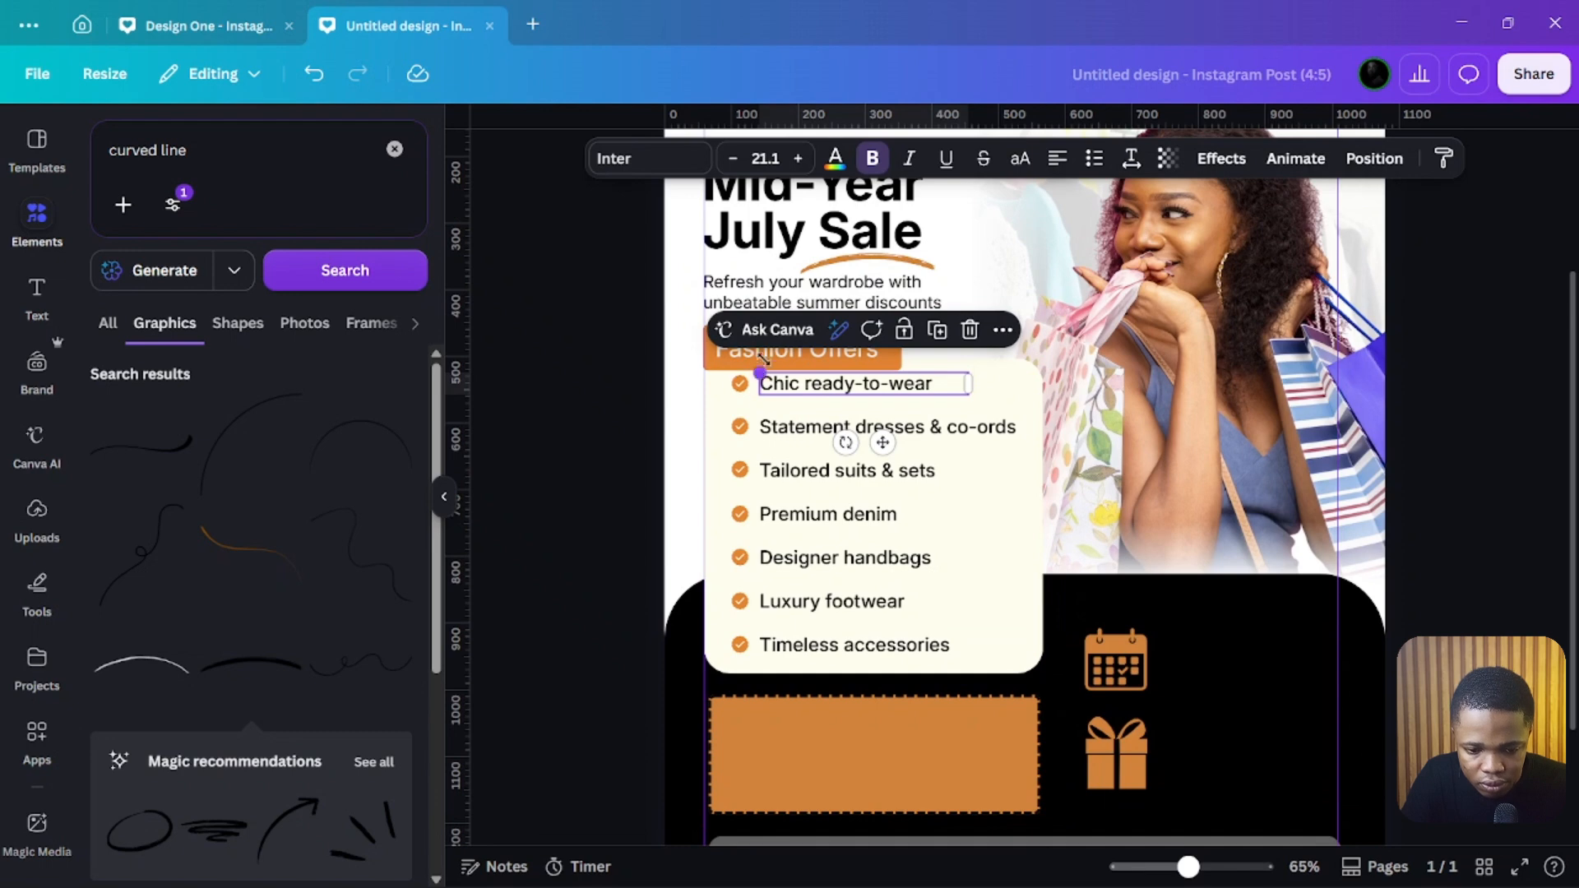
click(590, 500)
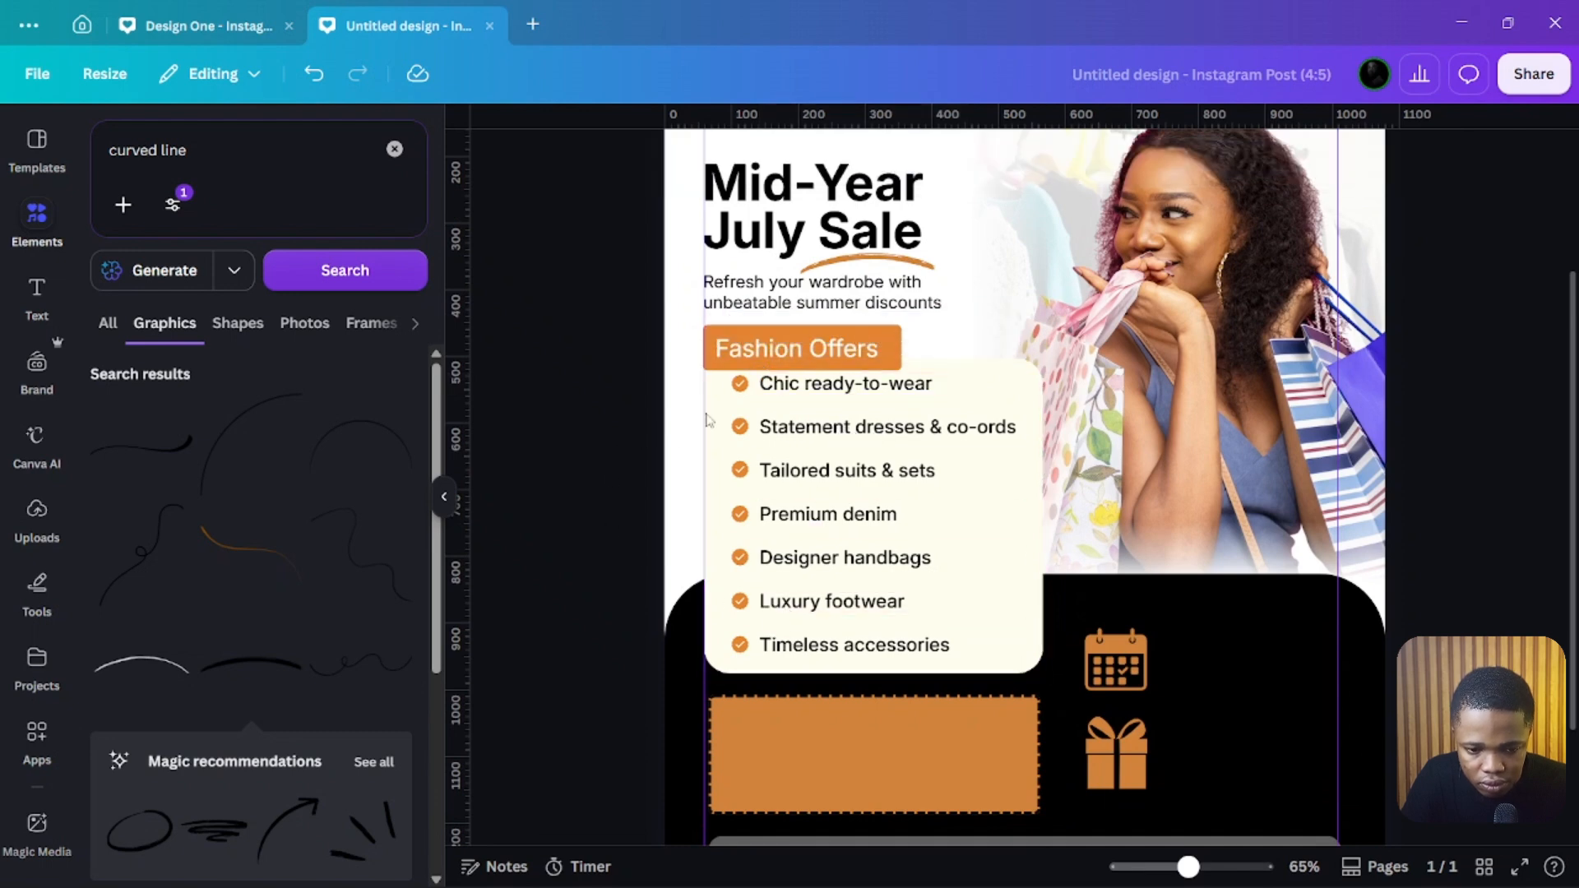
click(771, 391)
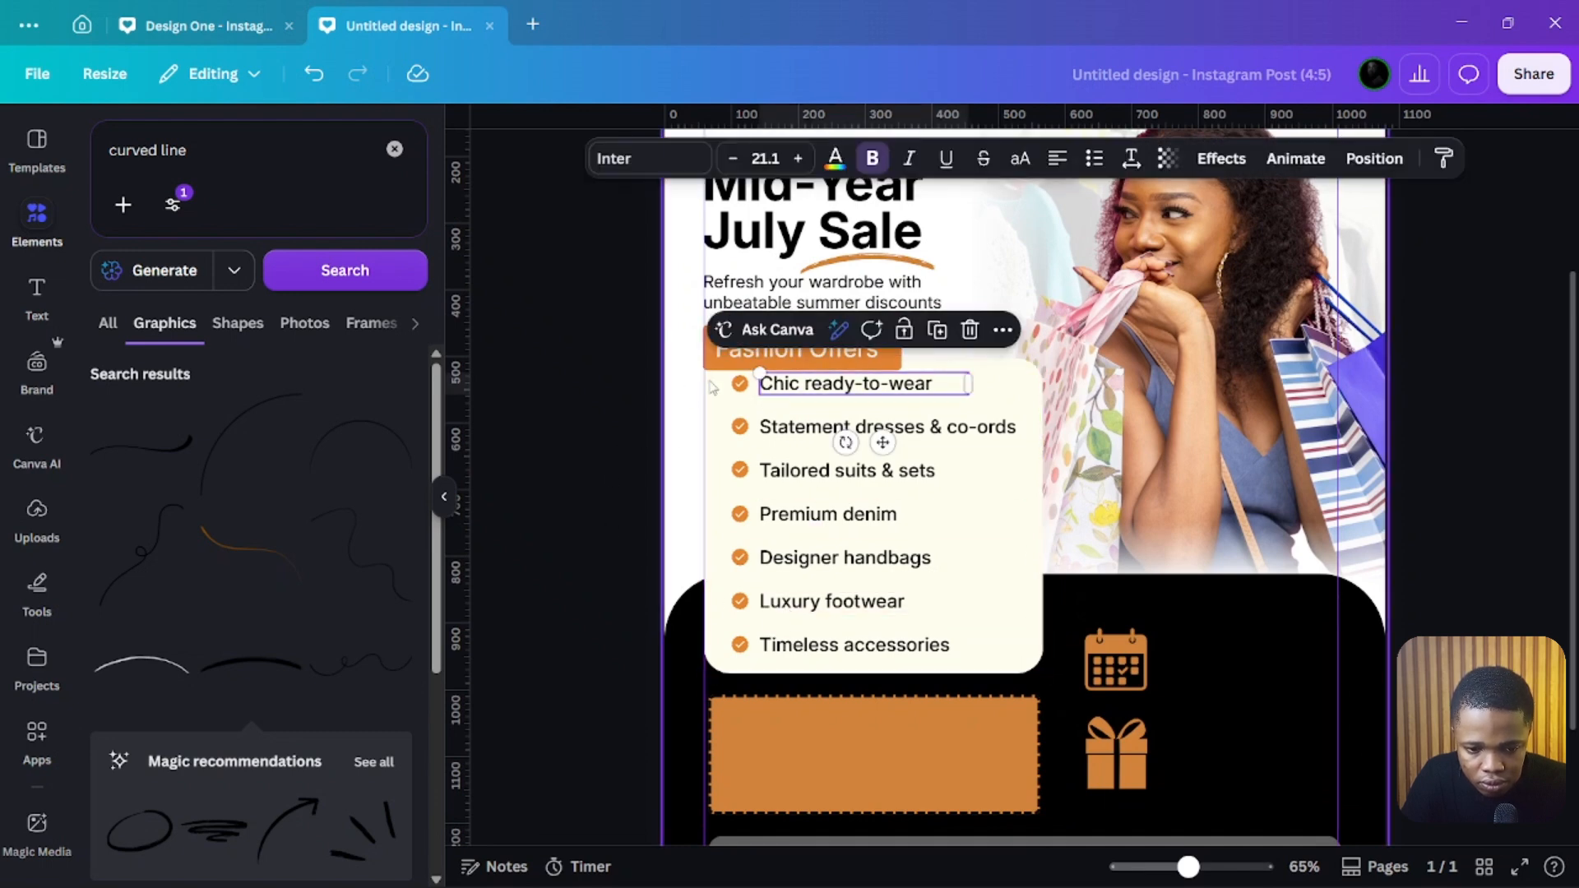
drag(668, 400, 1022, 668)
click(704, 503)
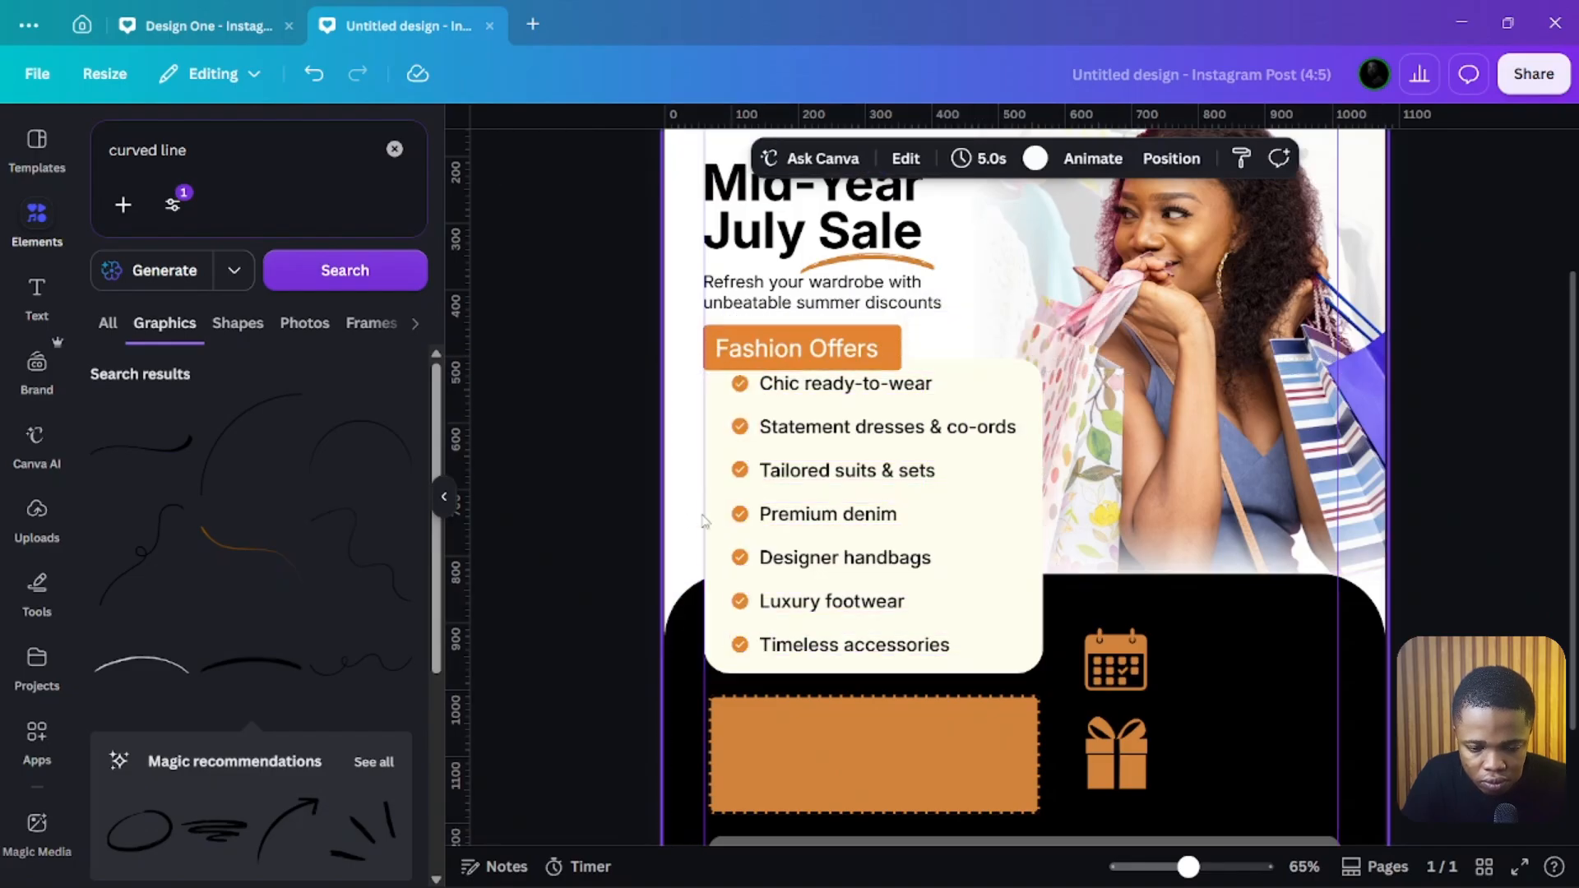
drag(590, 394, 962, 665)
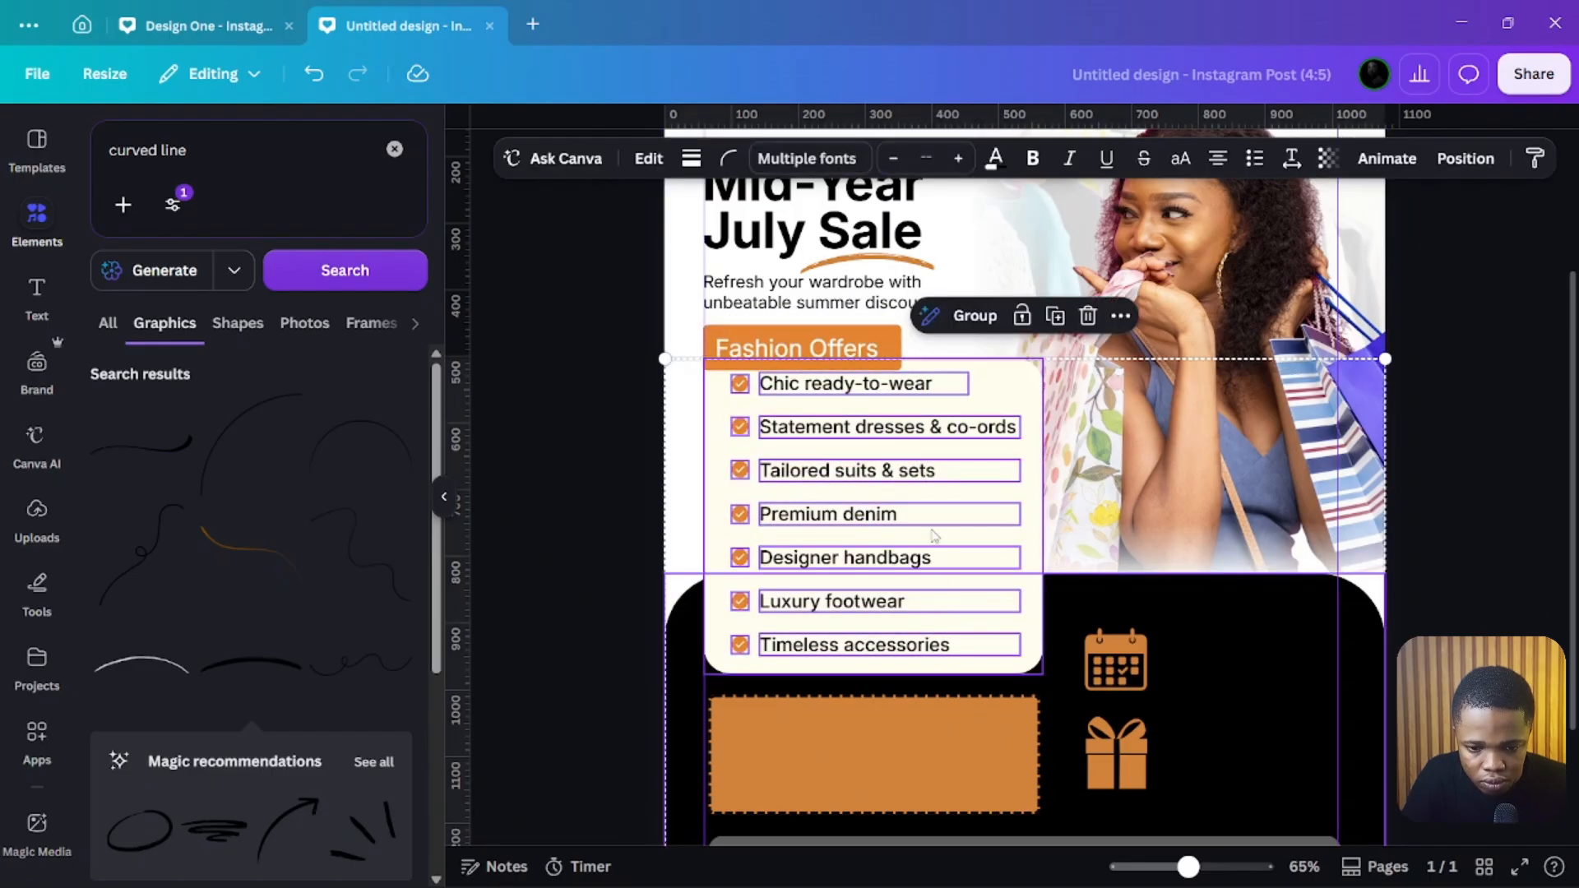
shift+click(1026, 393)
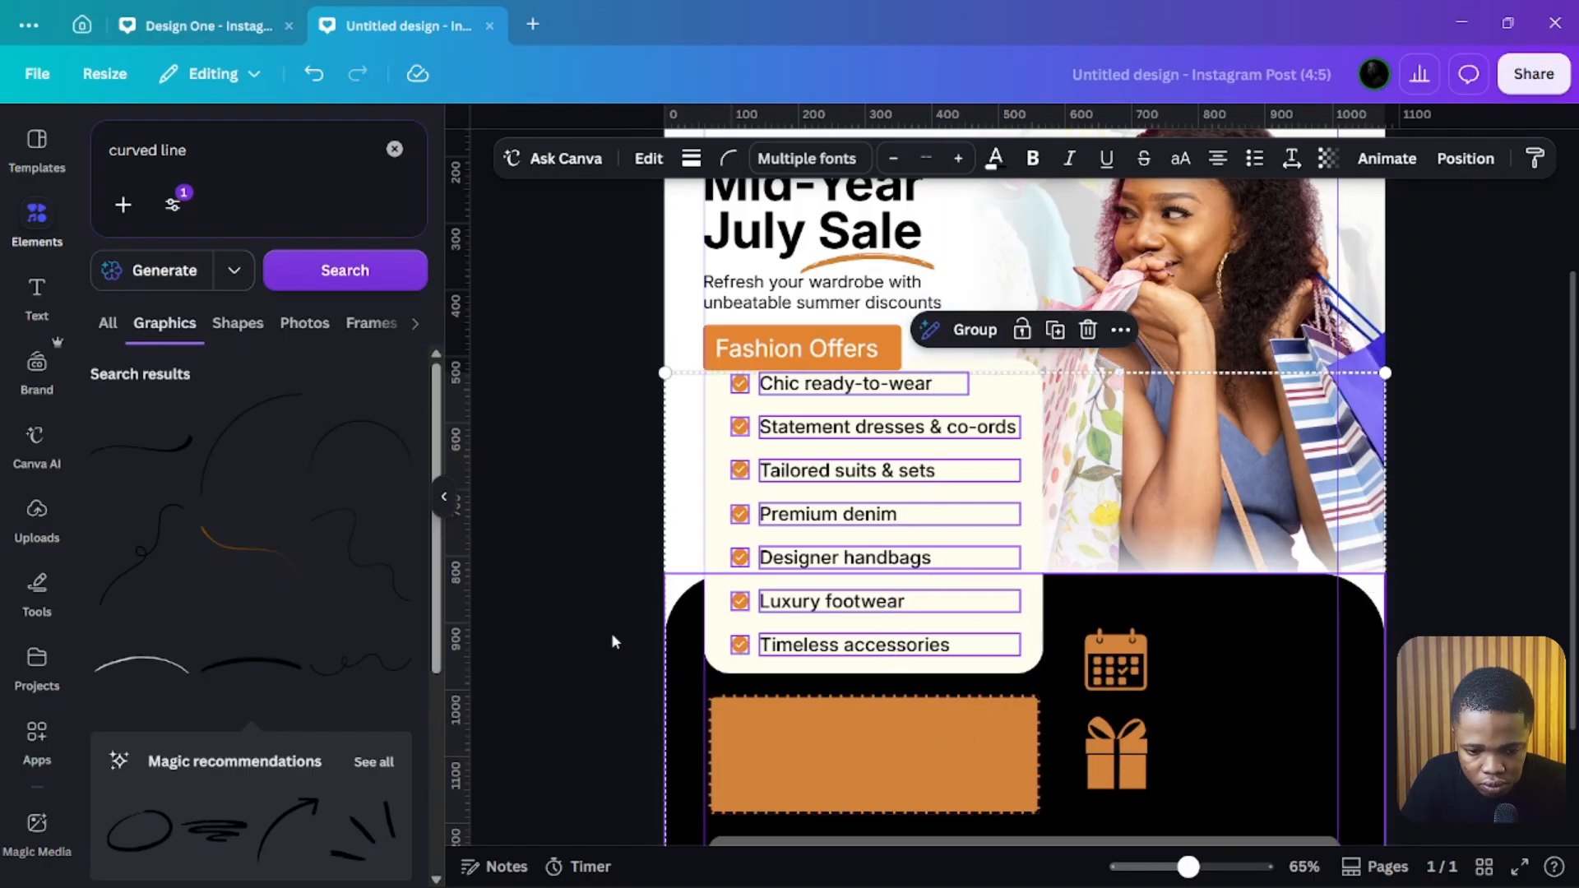
click(687, 578)
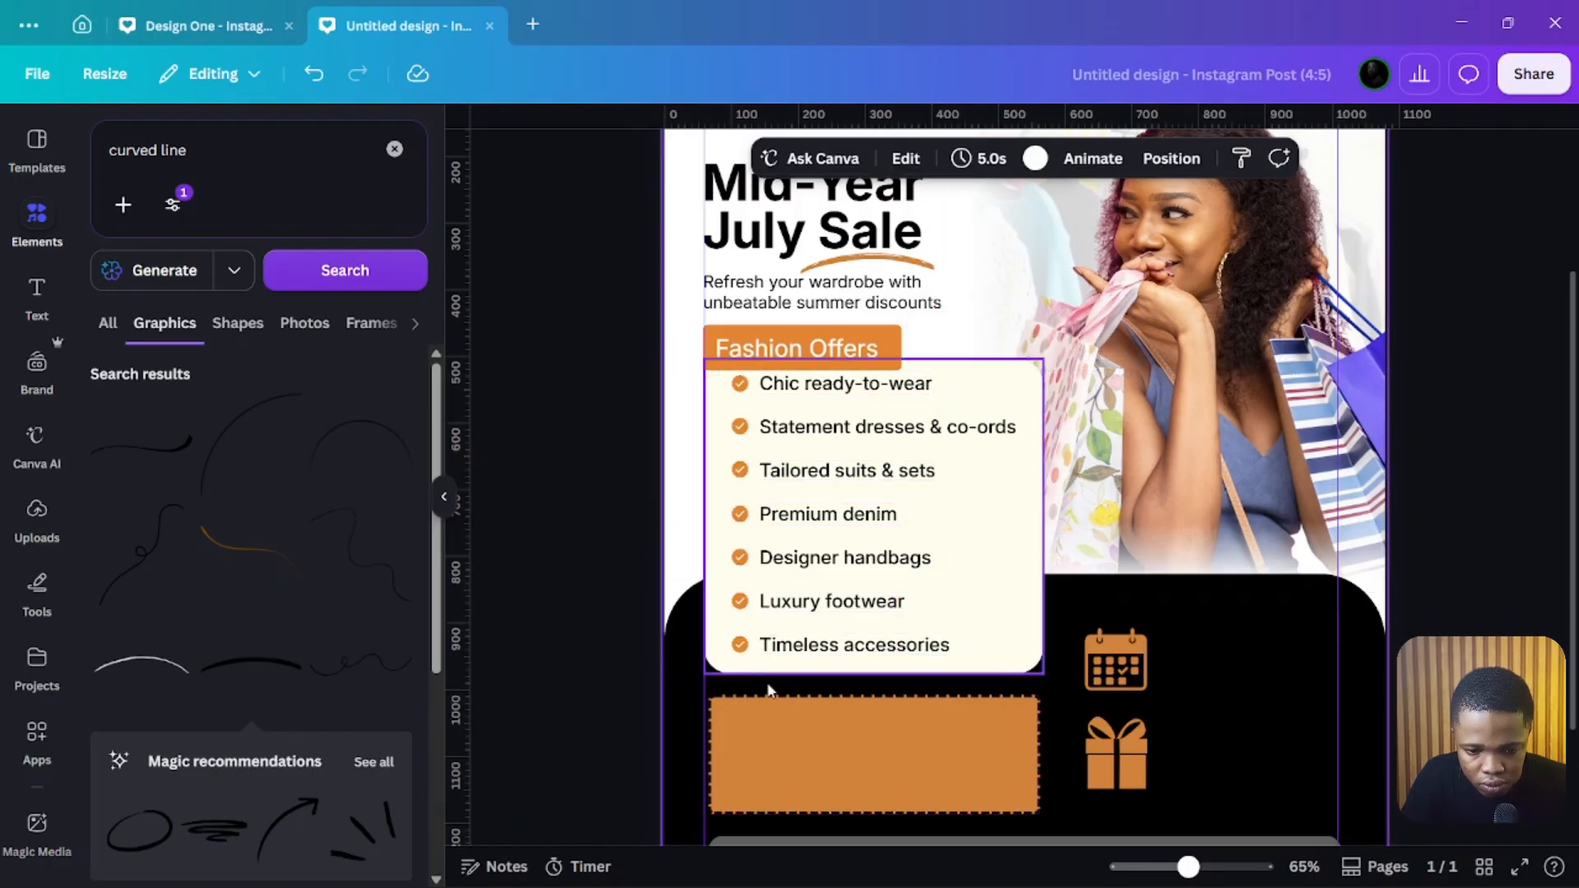
Step: Select every checklist bullet and item text and nudge them down slightly inside the cream panel
click(861, 651)
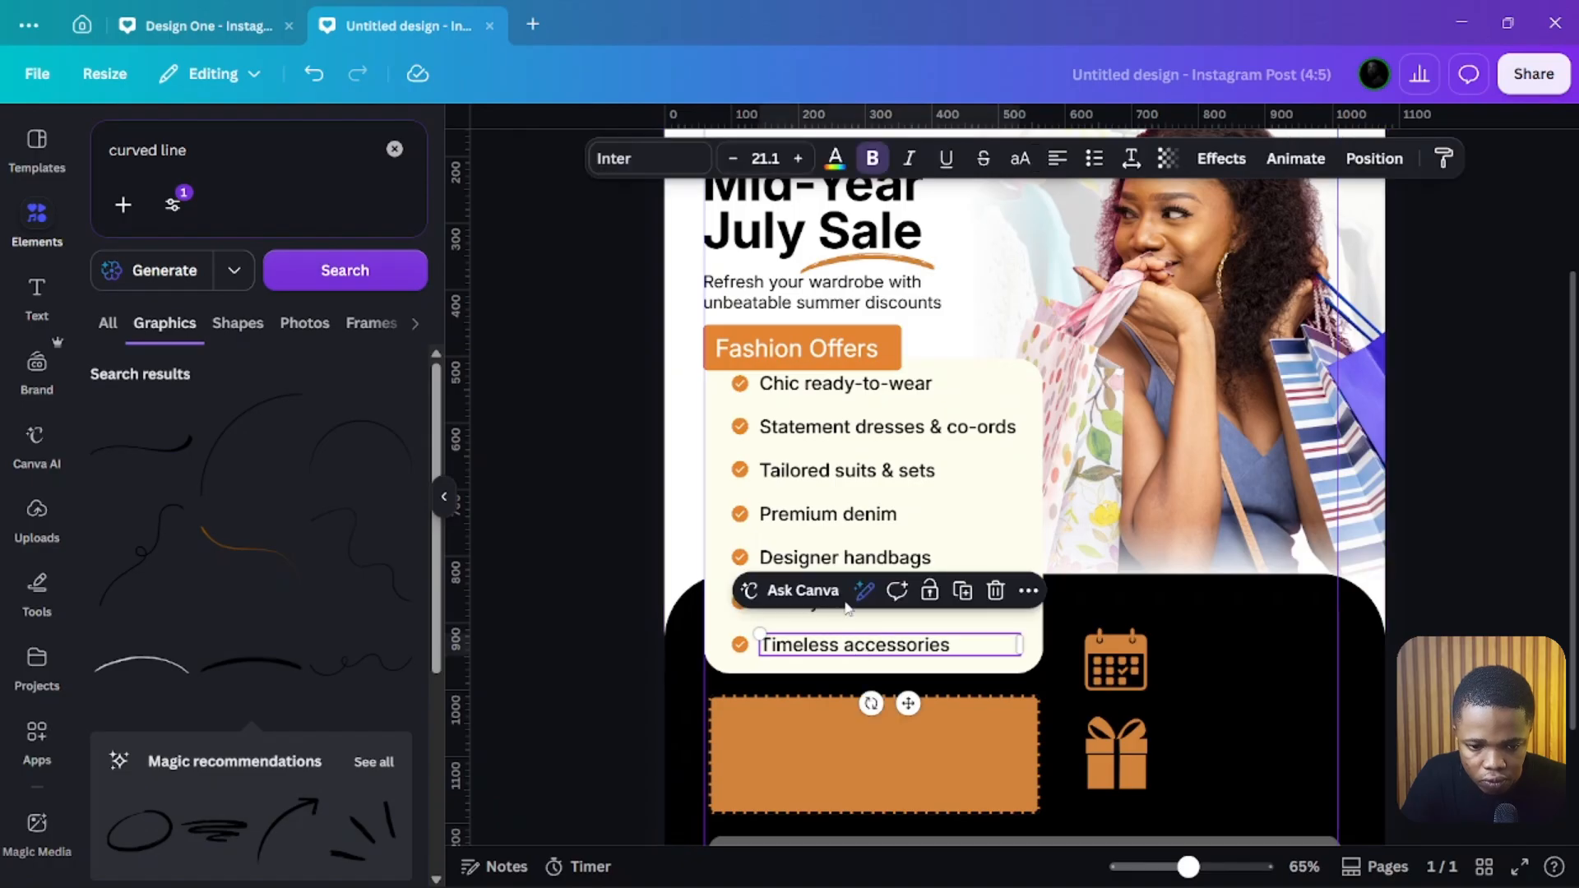
shift+click(740, 384)
shift+click(740, 426)
shift+click(740, 469)
shift+click(740, 514)
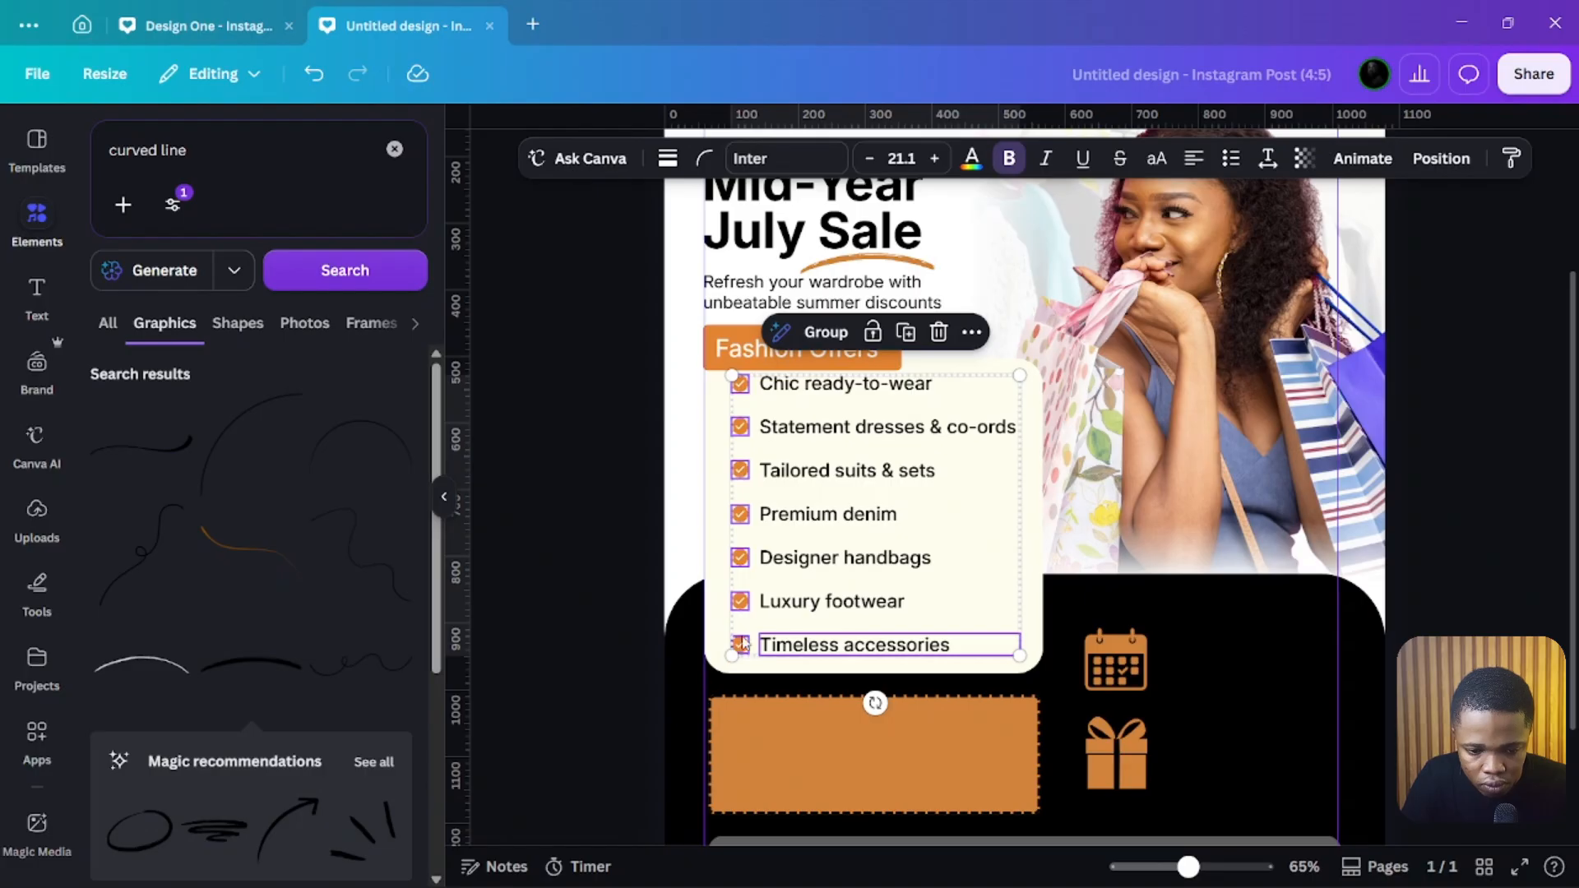
shift+click(785, 601)
shift+click(794, 558)
shift+click(802, 514)
shift+click(817, 472)
shift+click(823, 429)
shift+click(822, 384)
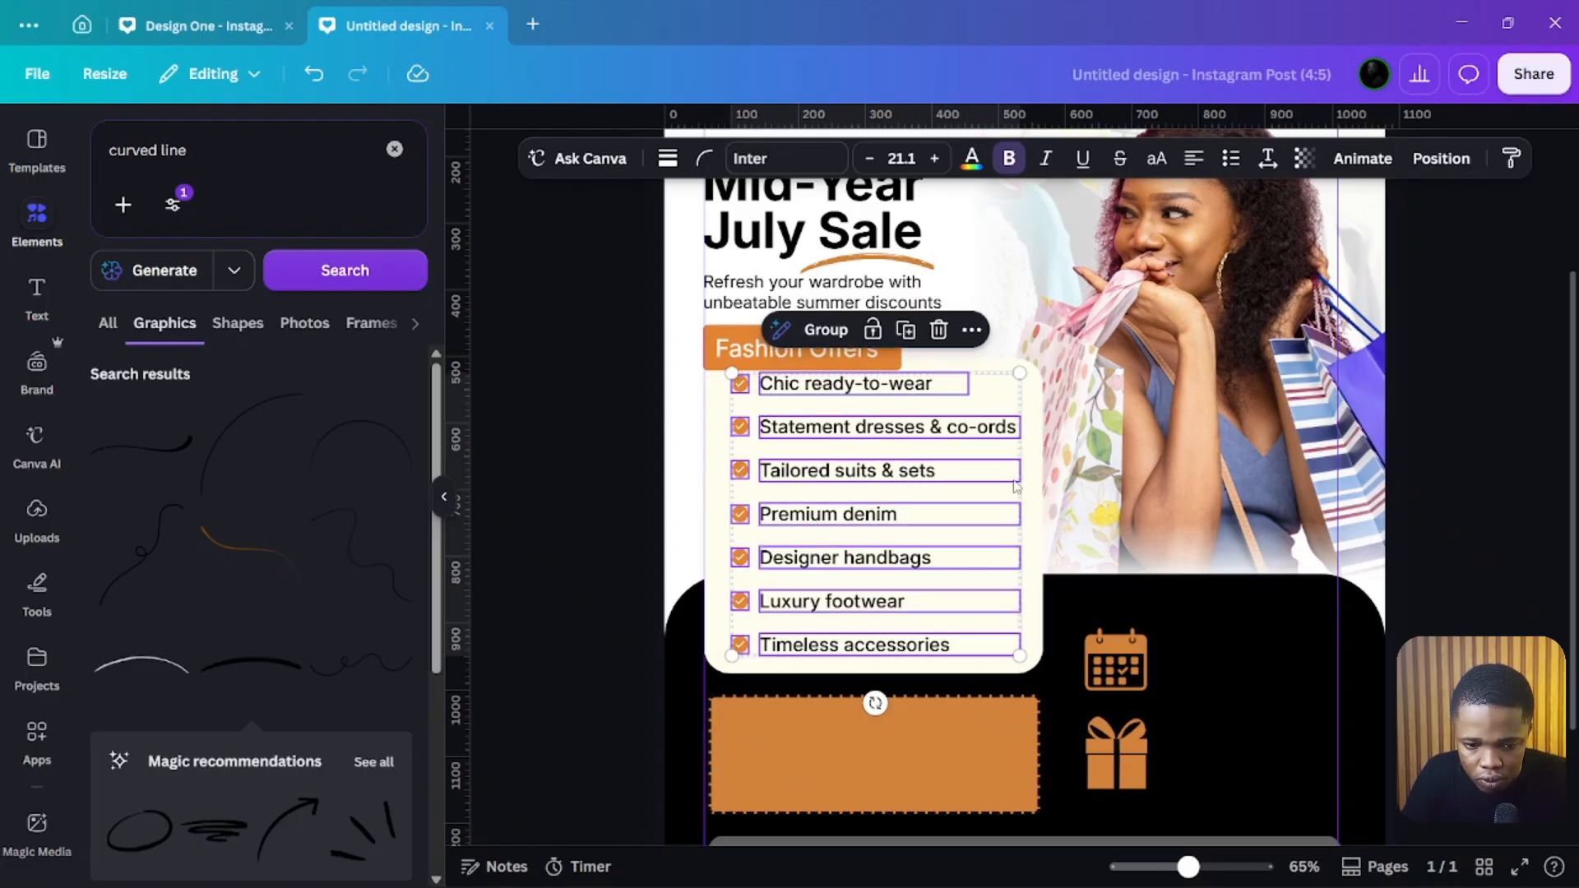
key(Down)
key(Down)
key(Down)
key(Down)
key(Down)
key(Down)
key(Down)
key(Down)
key(Down)
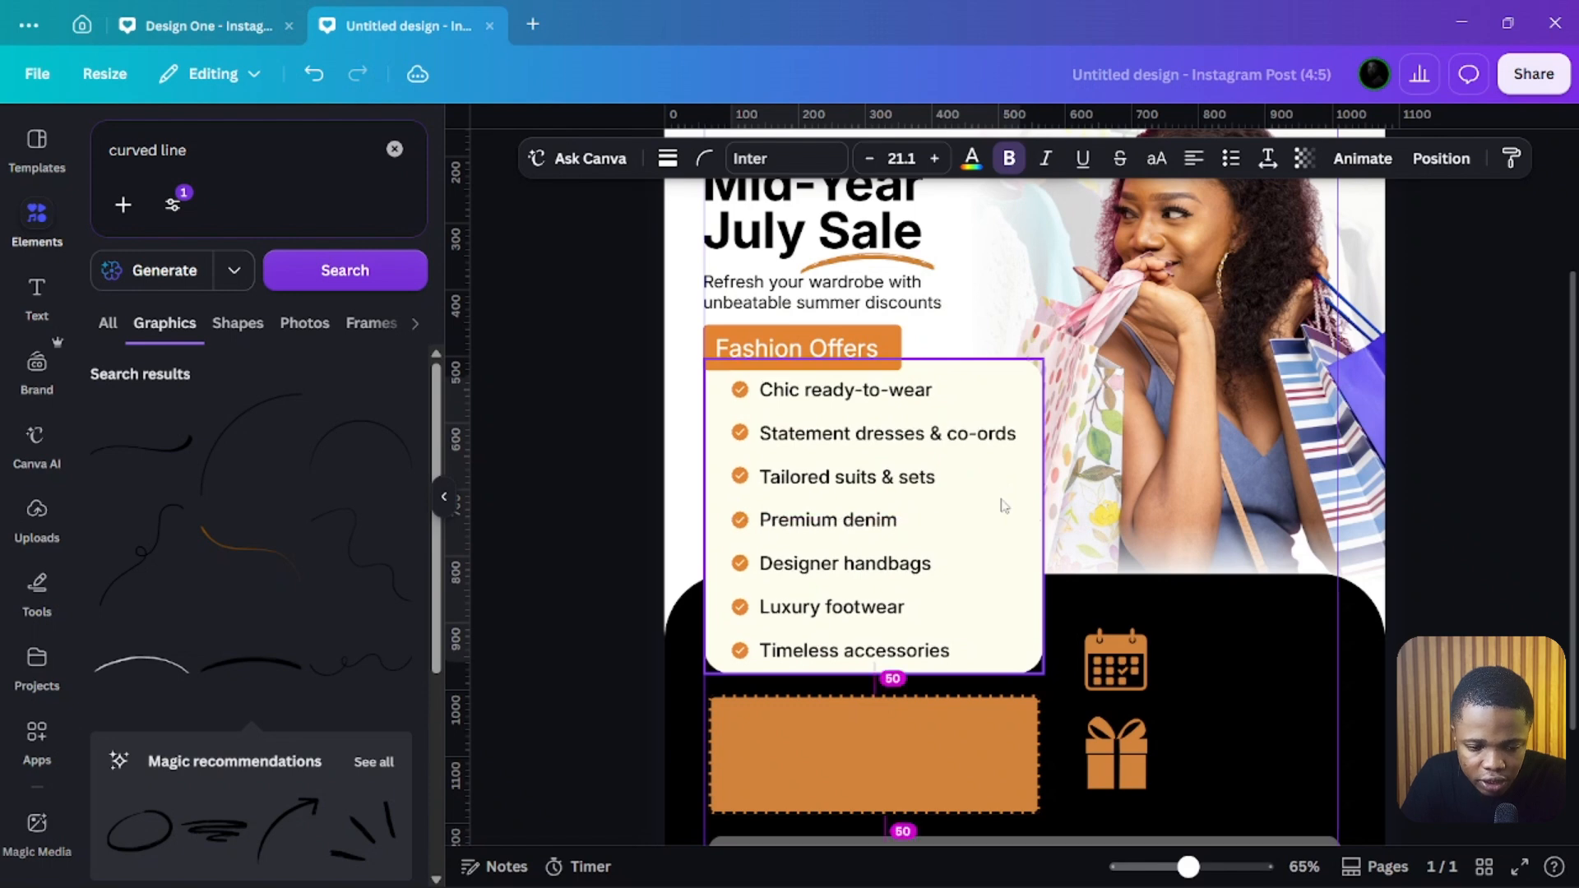
click(567, 424)
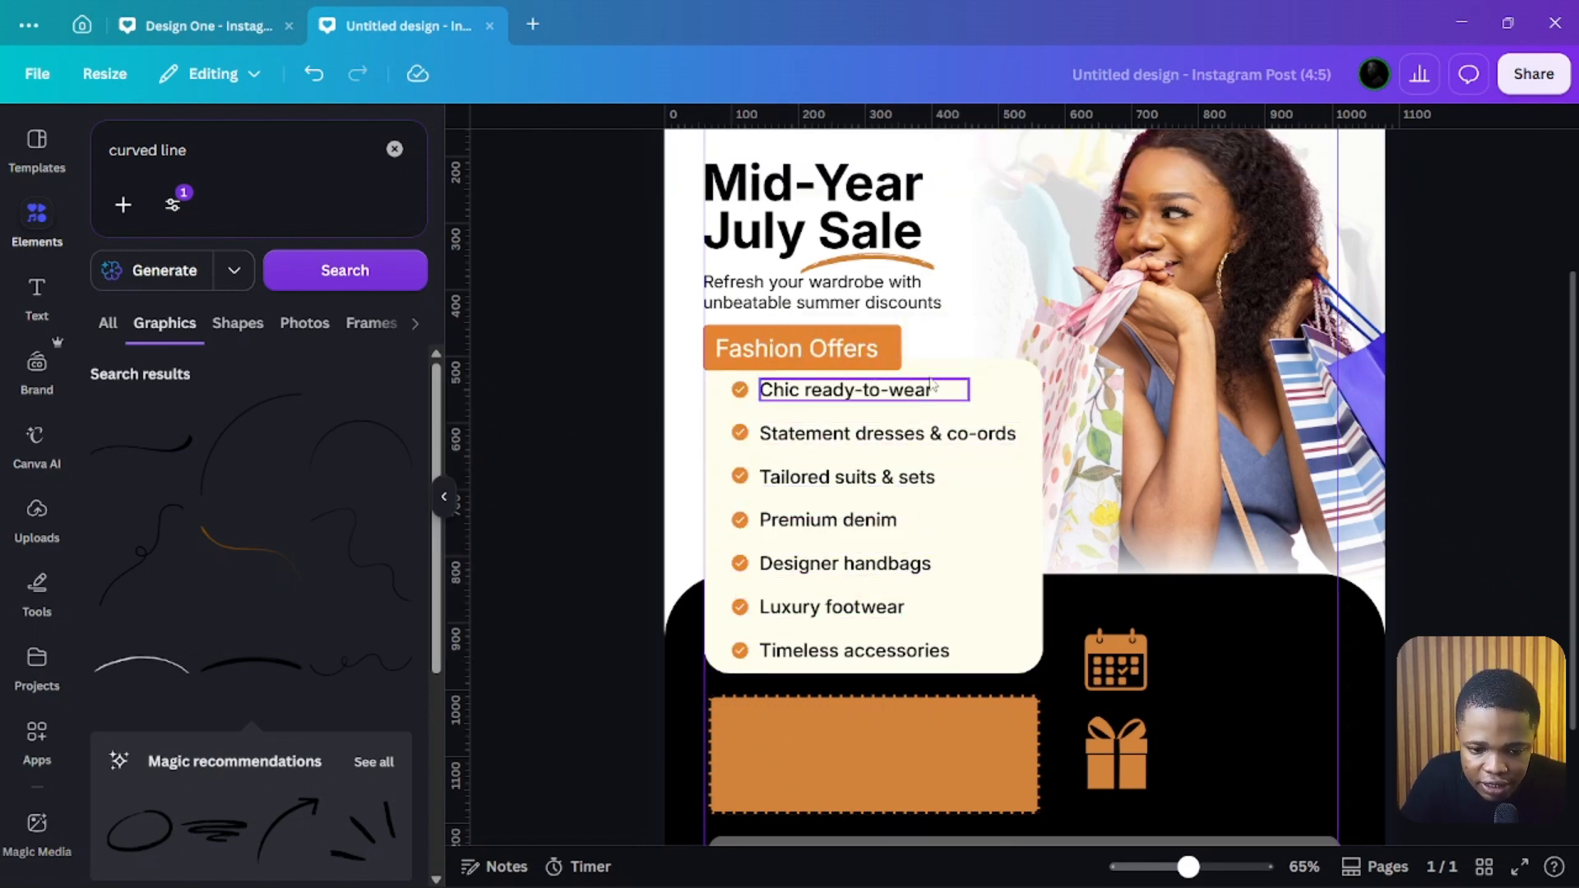
Step: Select the 'Get 15% off selected fashion pieces storewide and 20% off all newly arrived styles!' text in the reference design
scroll(1003, 386, up, 3)
scroll(1069, 358, down, 5)
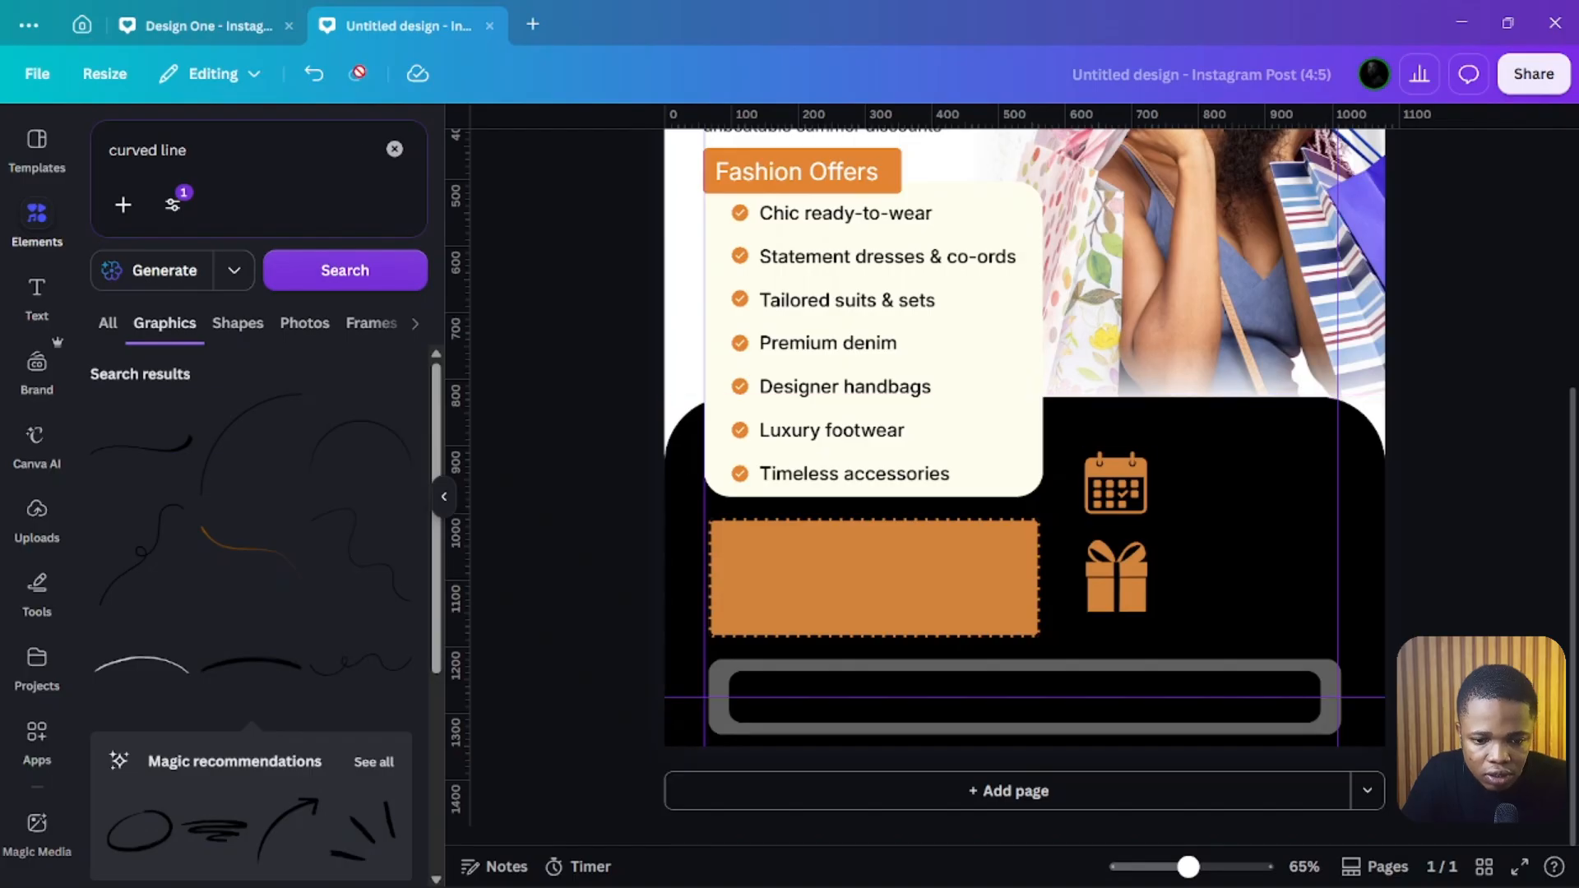
click(236, 25)
scroll(884, 584, down, 3)
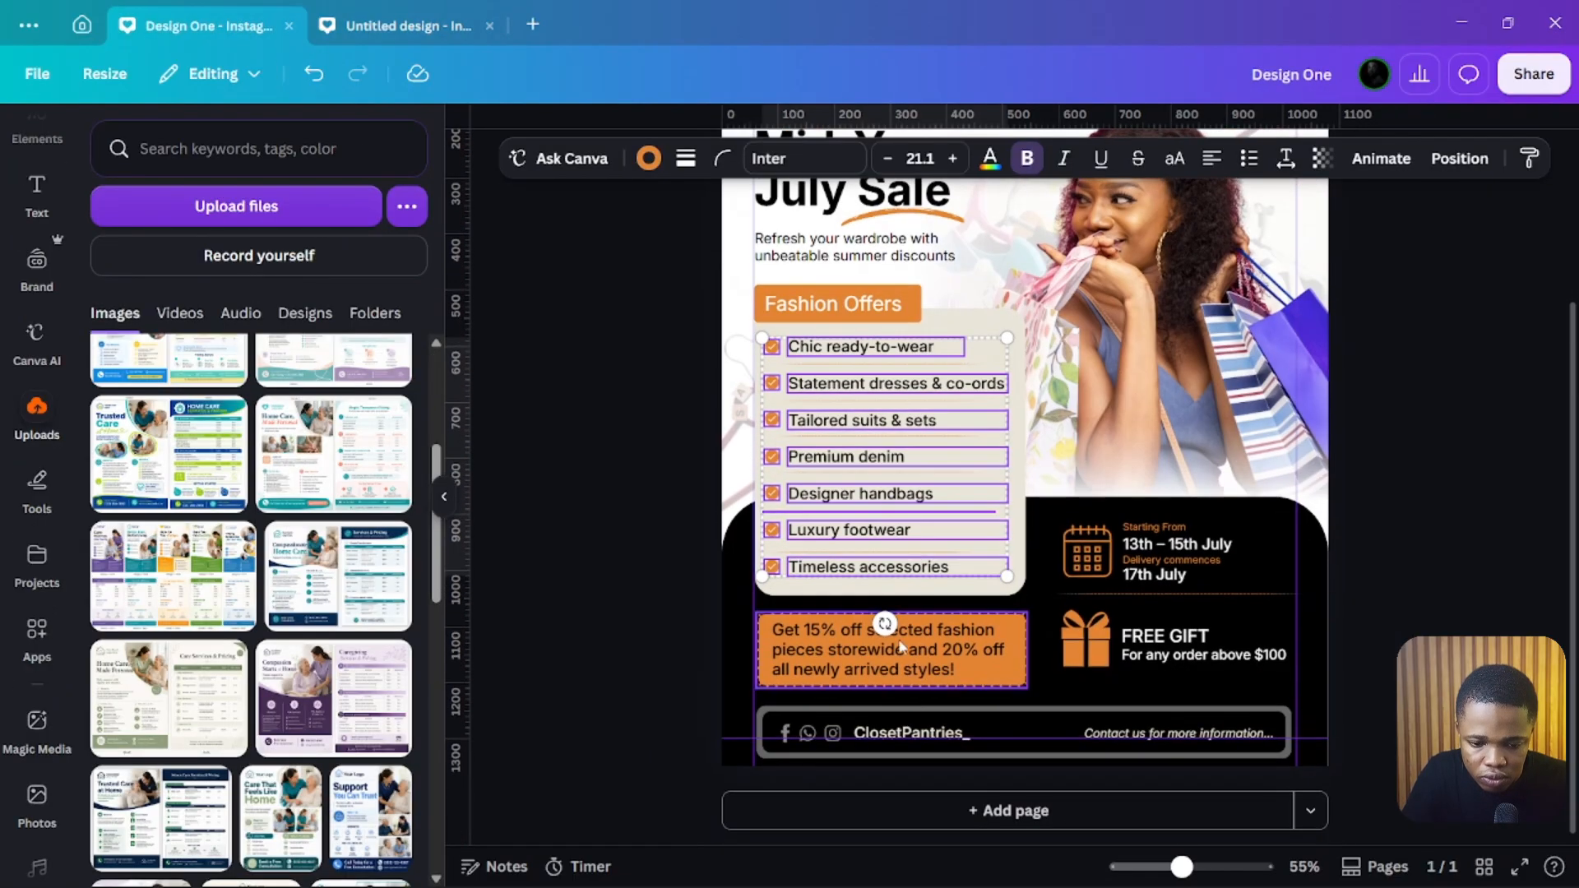
click(937, 668)
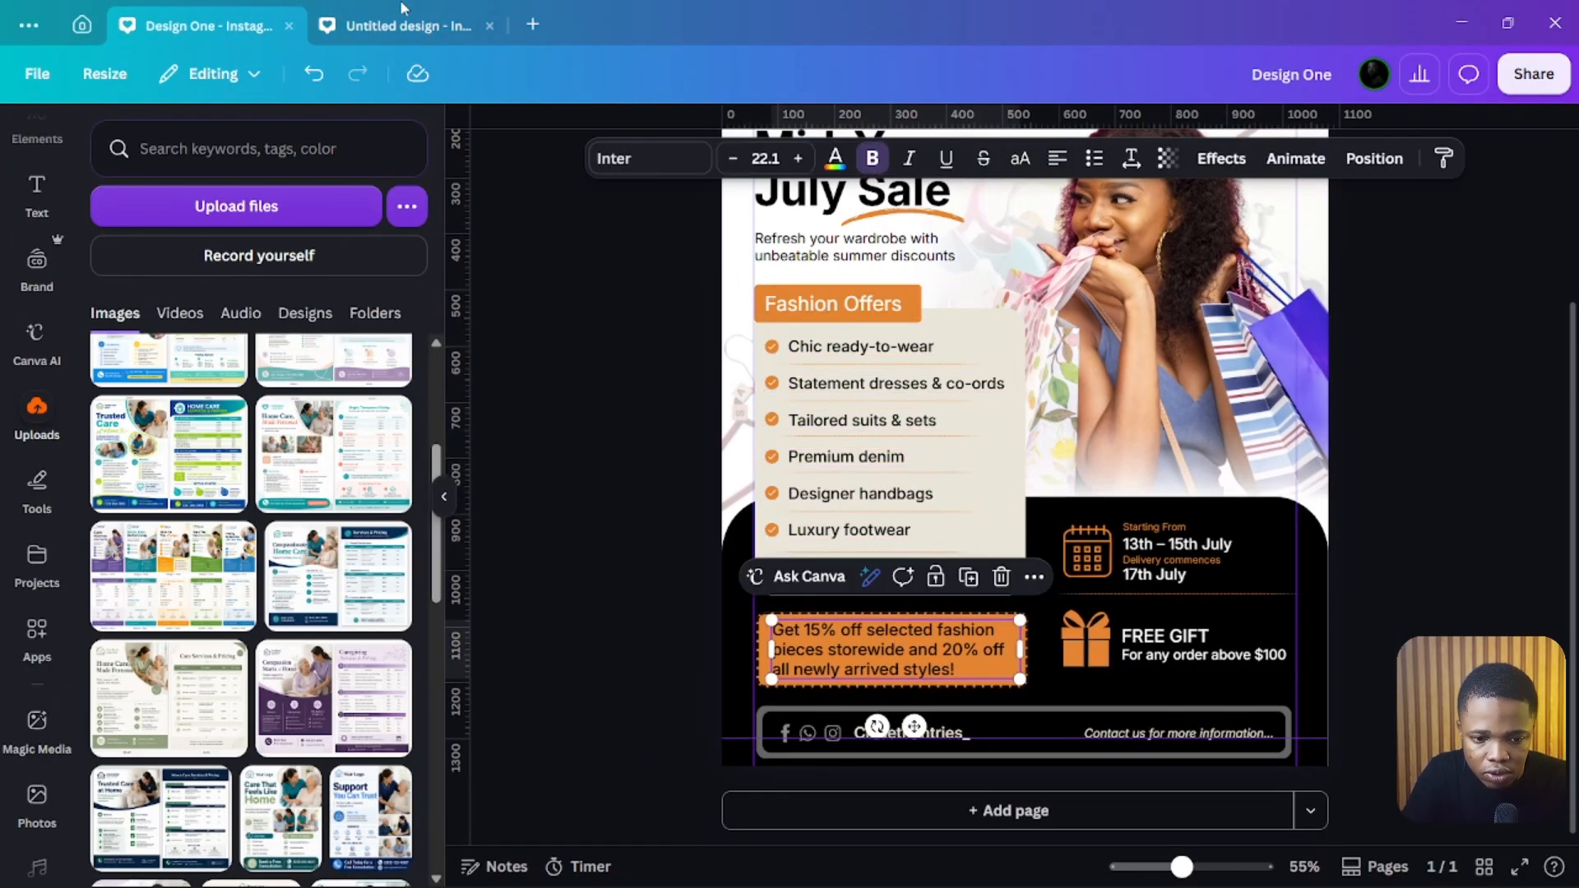